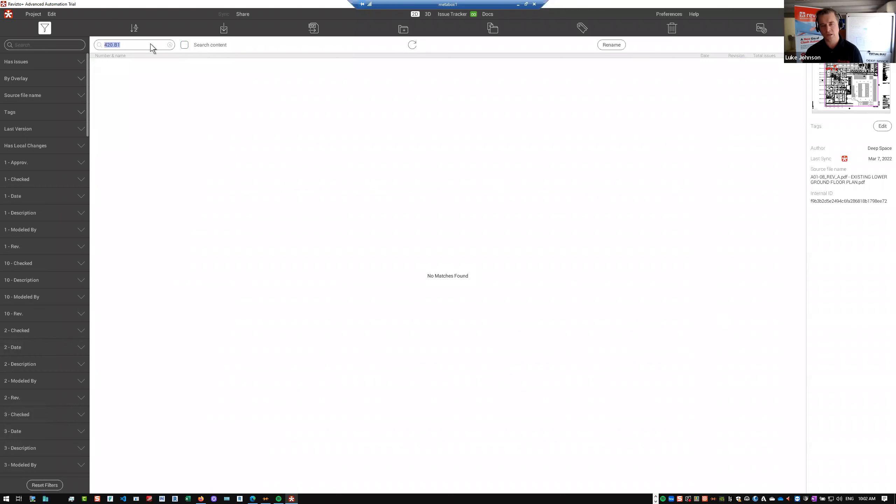
Search the sheets for A01 with sheet content included, then view the unindexed-sheets warning and cancel it
{"action": "type", "text": "A"}
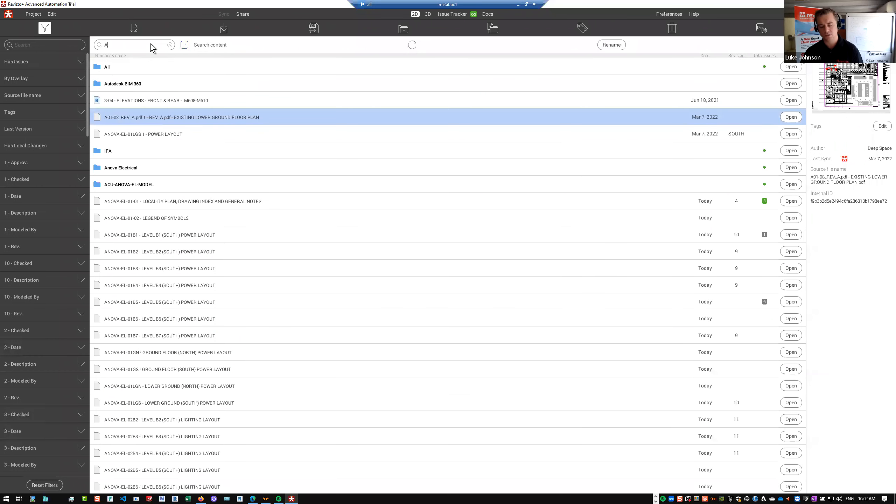
{"action": "type", "text": "01"}
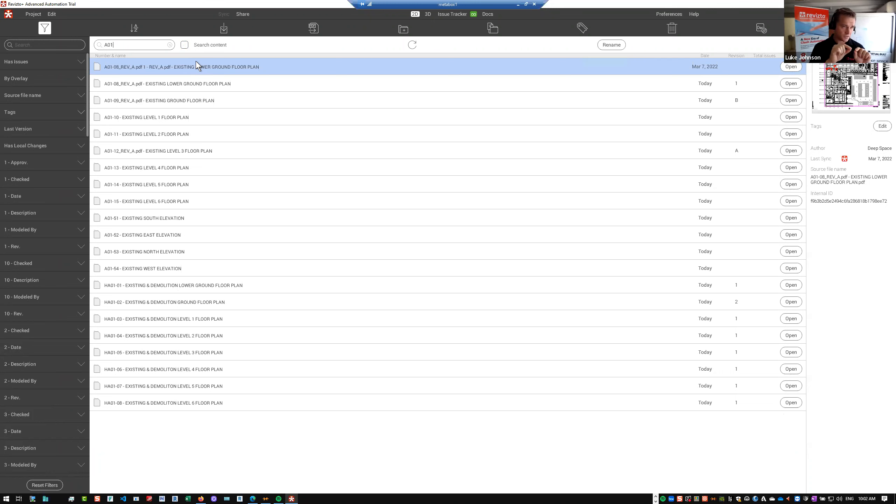
{"action": "left_click", "coordinate": [185, 45]}
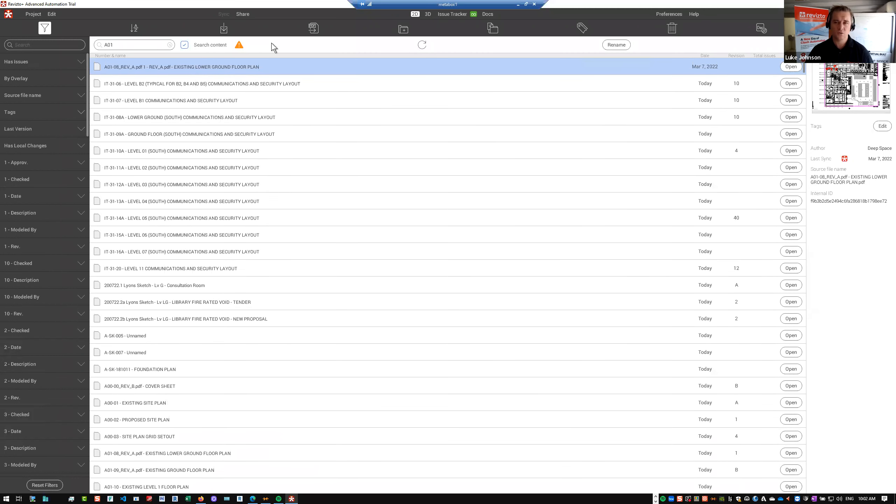
{"action": "left_click", "coordinate": [238, 45]}
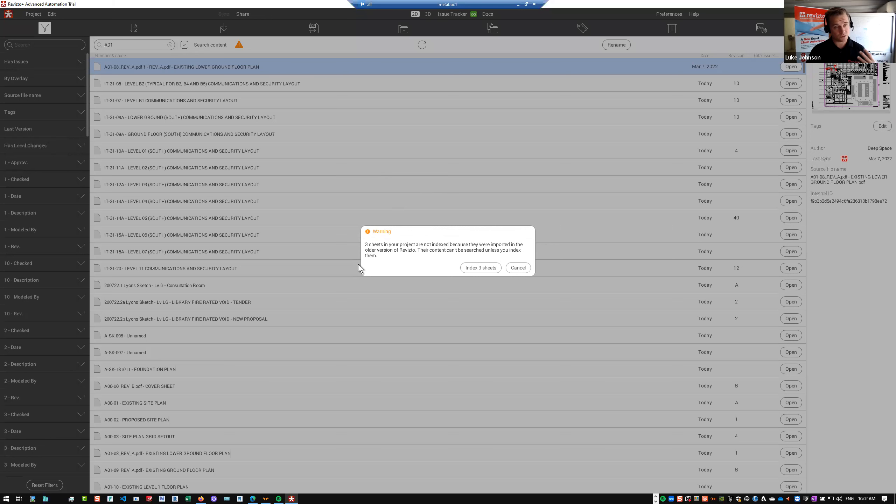
{"action": "left_click", "coordinate": [519, 267]}
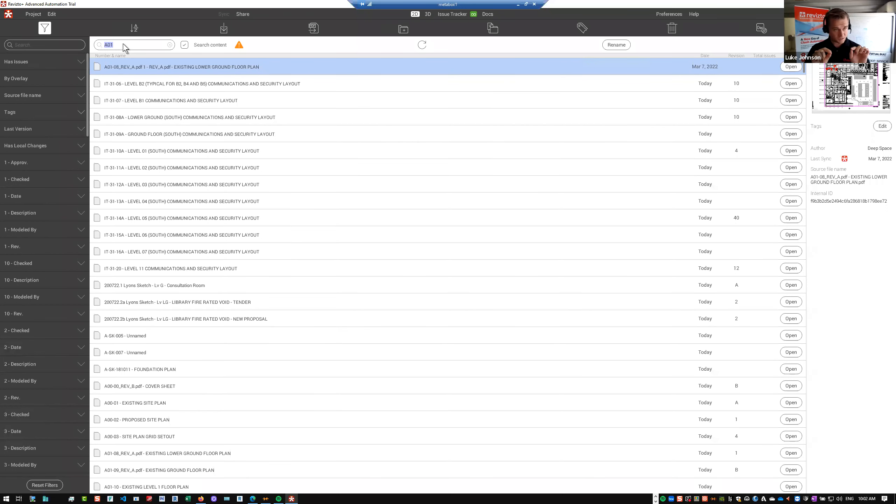
Search sheet content for "420.B1." and view the room numbers on A01-08_REV_A.pdf 1, Existing Lower Ground Floor Plan
{"action": "type", "text": ".B1."}
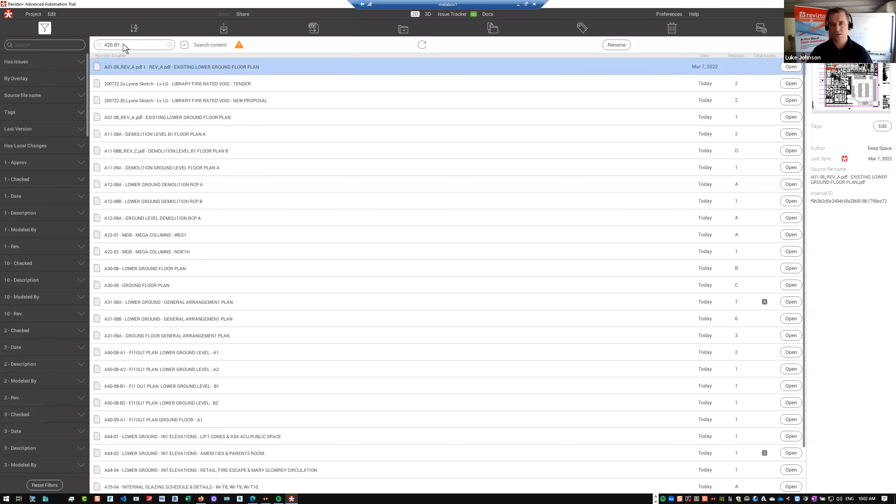
{"action": "double_click", "coordinate": [170, 70]}
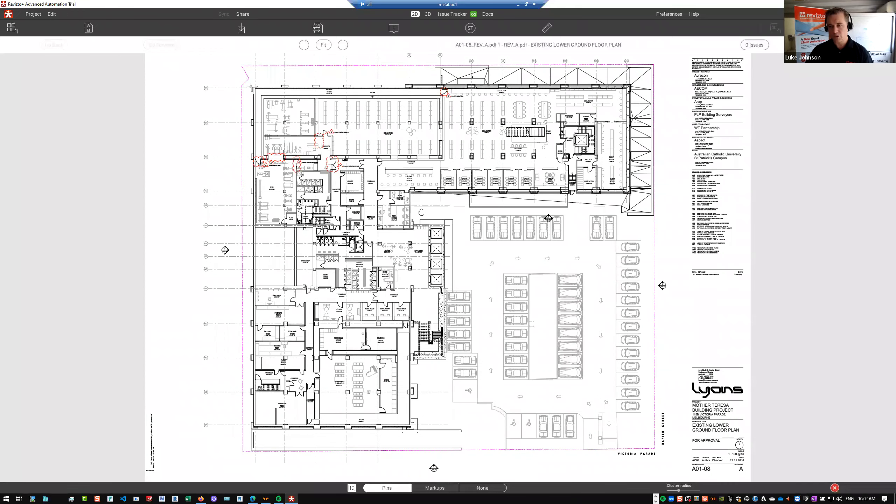
{"action": "scroll", "coordinate": [382, 194], "scroll_direction": "up", "scroll_amount": 3}
Refine the sheet search to 420.B1.35 and locate the highlighted Locker room on the A01-08_REV_A.pdf 1 plan
{"action": "left_click", "coordinate": [12, 29]}
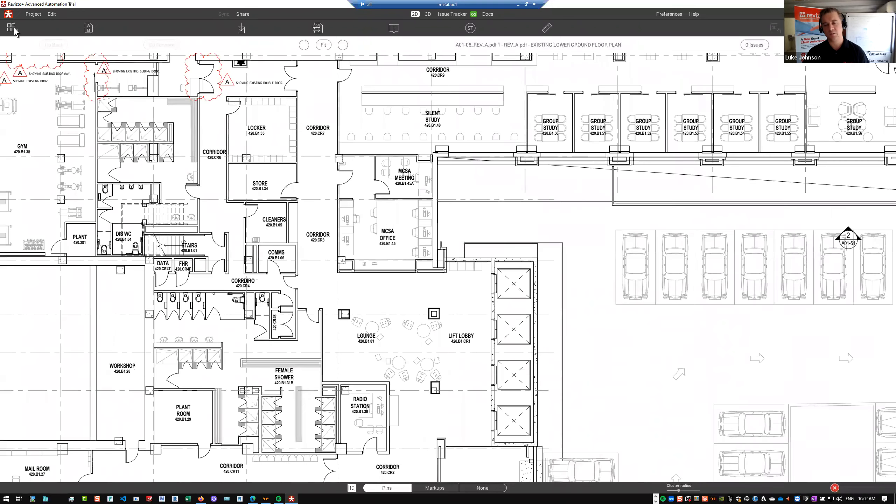
{"action": "left_click", "coordinate": [144, 48]}
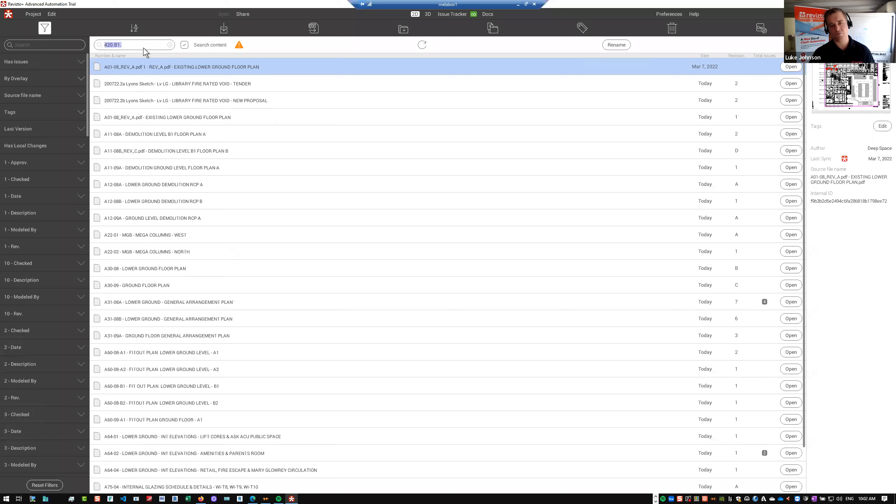
{"action": "type", "text": "35"}
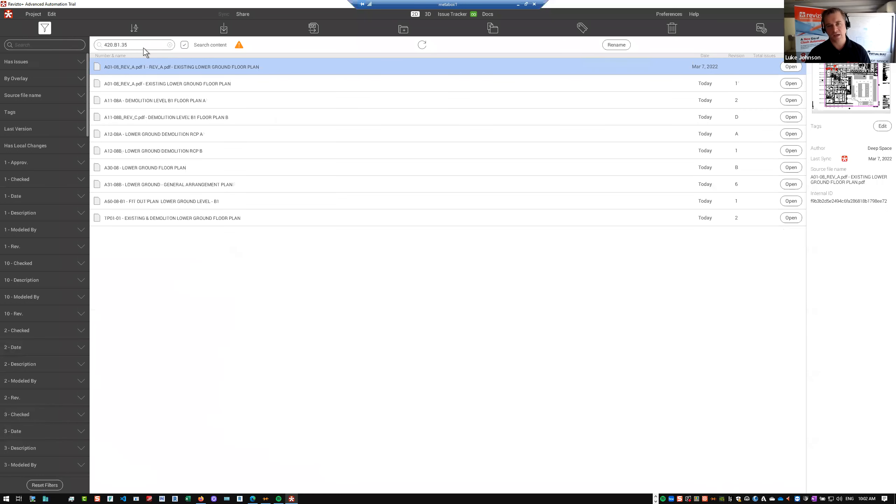
{"action": "double_click", "coordinate": [168, 67]}
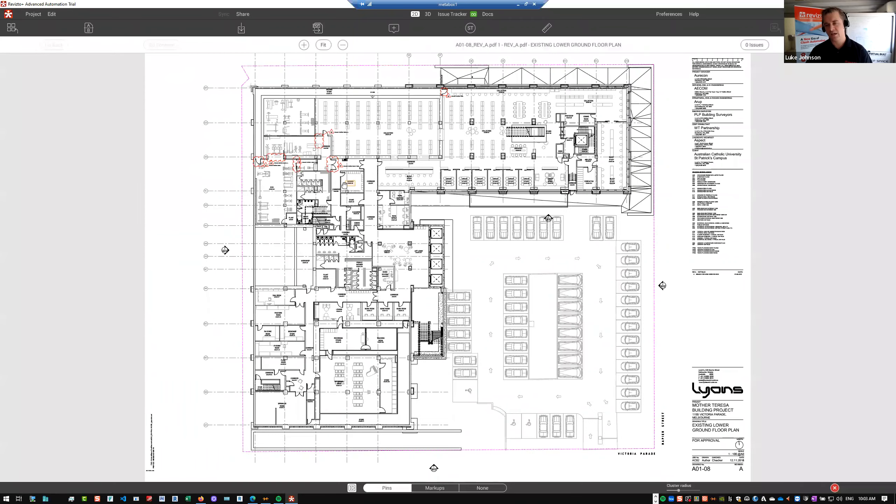
{"action": "scroll", "coordinate": [344, 185], "scroll_direction": "up", "scroll_amount": 6}
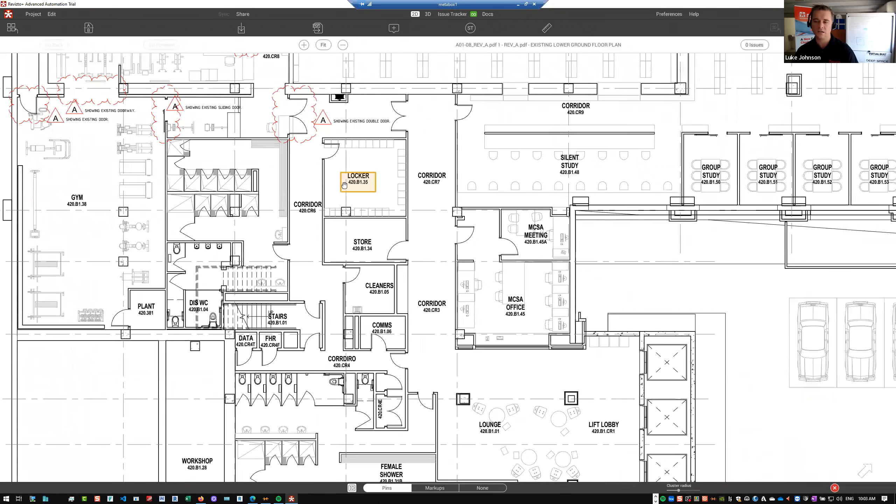
{"action": "scroll", "coordinate": [344, 185], "scroll_direction": "up", "scroll_amount": 3}
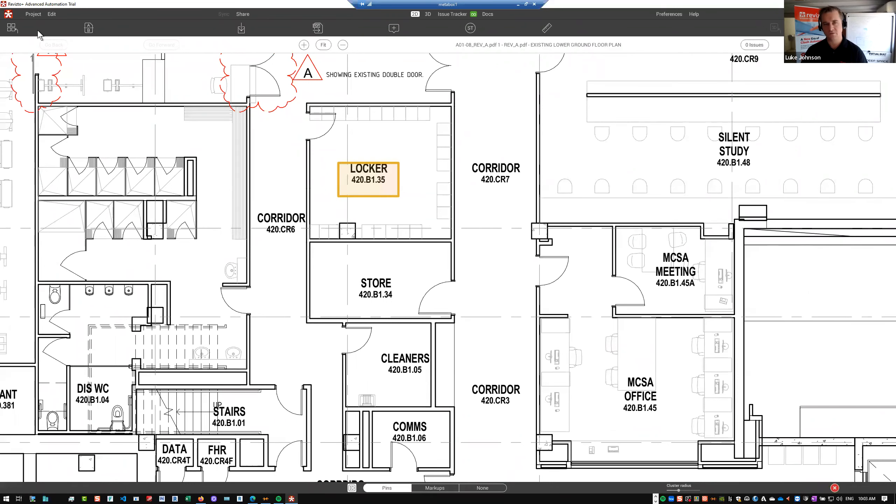
From the search results, open A30-08 Lower Ground Floor Plan and inspect the highlighted Locker room 420.B1.35
{"action": "left_click", "coordinate": [11, 29]}
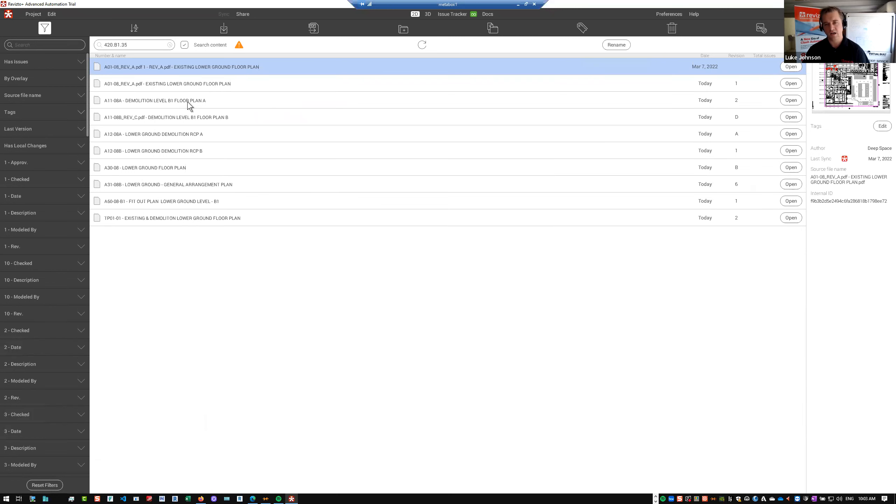
{"action": "double_click", "coordinate": [161, 168]}
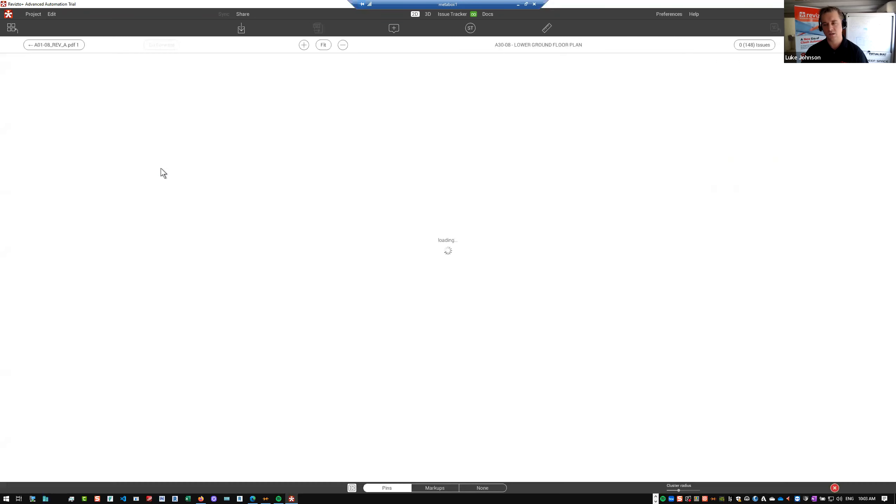
{"action": "scroll", "coordinate": [302, 185], "scroll_direction": "up", "scroll_amount": 6}
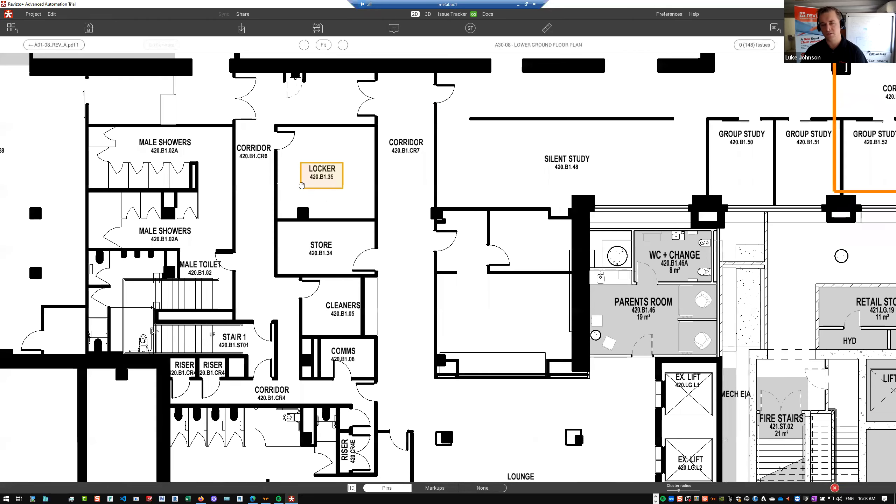
Open the A60-08-B1 fit out plan from the results and examine the floor finish tag in the WC + Change room
{"action": "left_click", "coordinate": [12, 28]}
{"action": "double_click", "coordinate": [151, 201]}
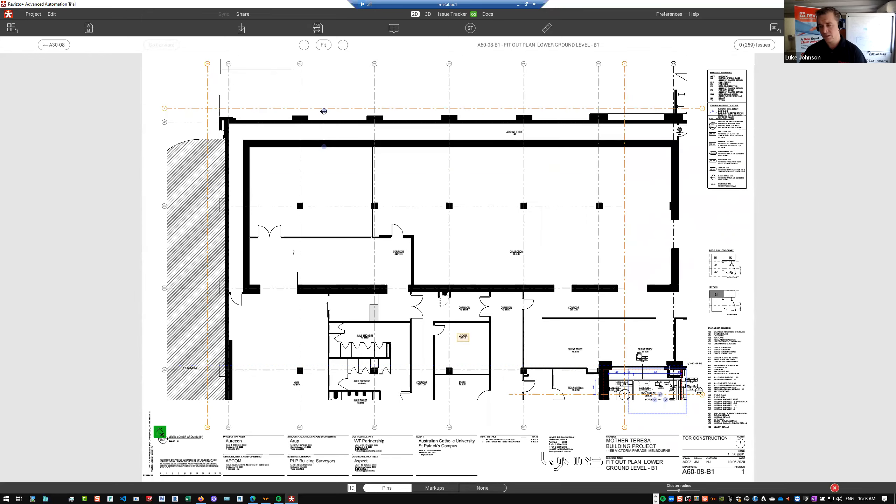
{"action": "scroll", "coordinate": [686, 419], "scroll_direction": "up", "scroll_amount": 6}
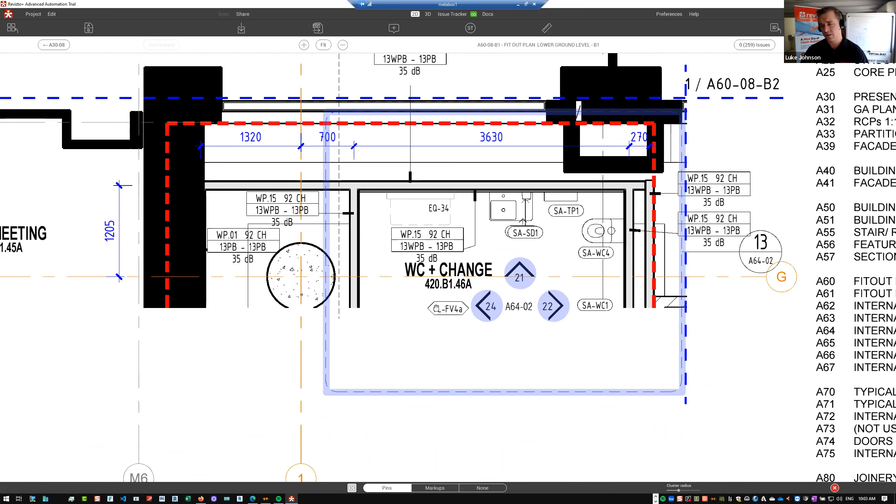
{"action": "scroll", "coordinate": [583, 271], "scroll_direction": "up", "scroll_amount": 2}
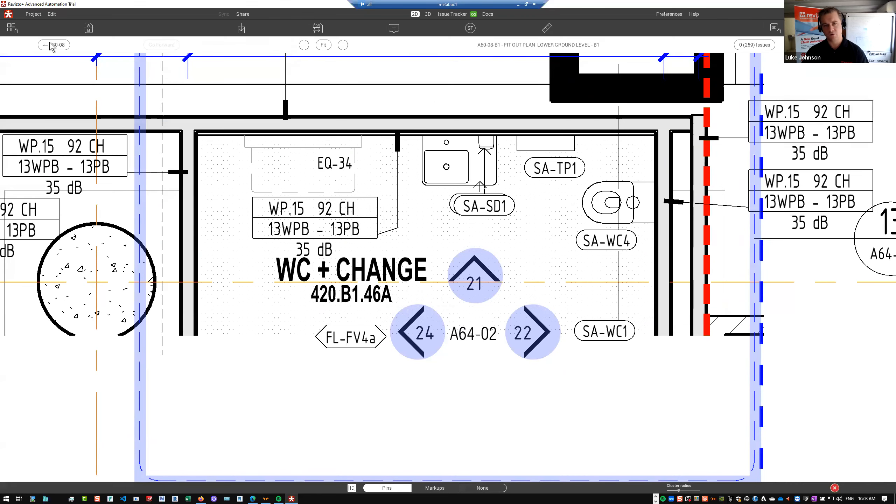
Search sheet content for FL-FV and inspect the highlighted tag in A71-20's Typical Vinyl / Stone Tile Detail
{"action": "left_click", "coordinate": [12, 30]}
{"action": "triple_click", "coordinate": [123, 45]}
{"action": "type", "text": "FL"}
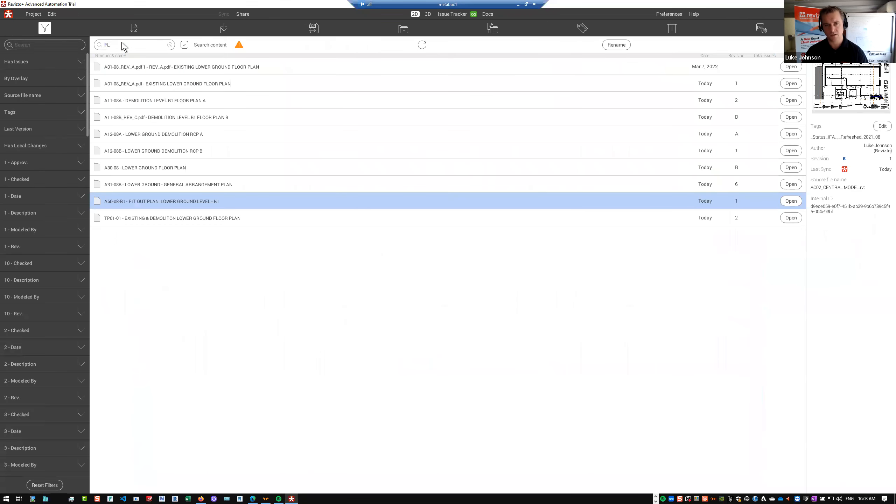
{"action": "type", "text": "-FV"}
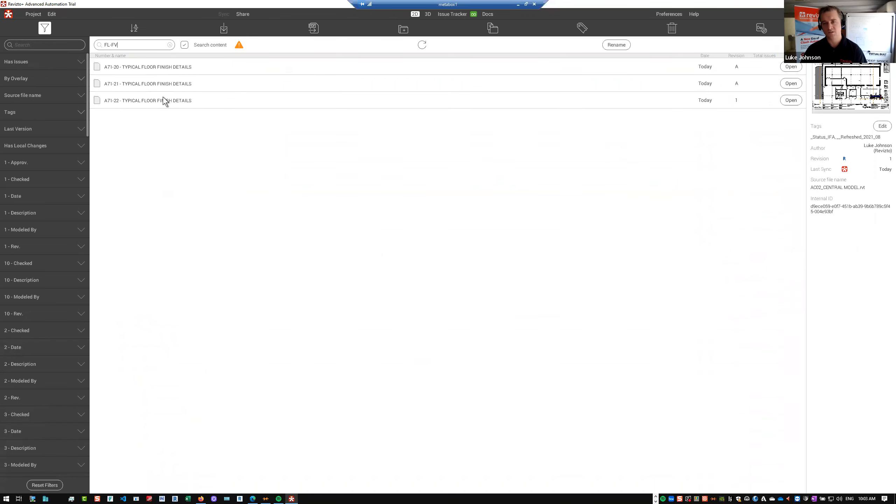
{"action": "double_click", "coordinate": [159, 68]}
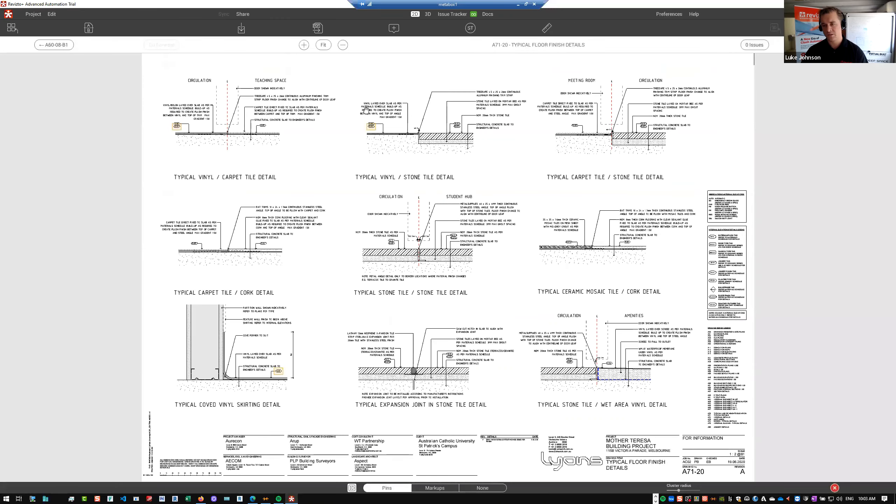
{"action": "scroll", "coordinate": [366, 111], "scroll_direction": "up", "scroll_amount": 5}
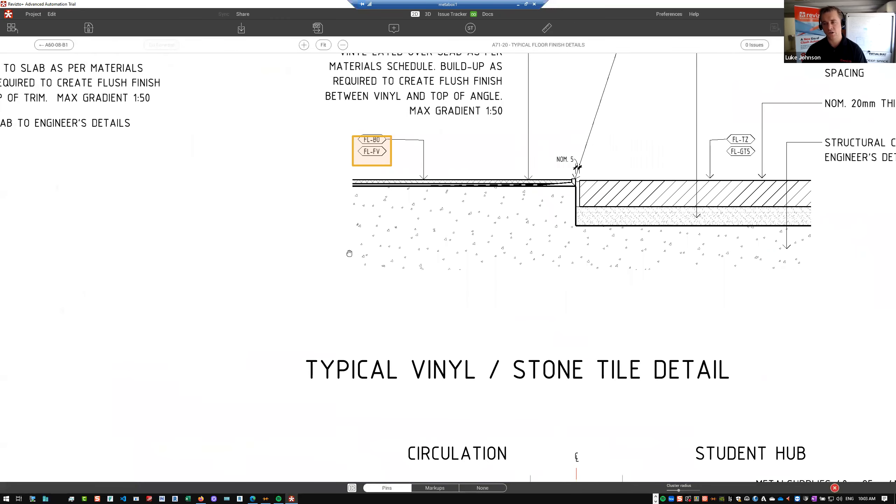
{"action": "scroll", "coordinate": [349, 252], "scroll_direction": "down", "scroll_amount": 2}
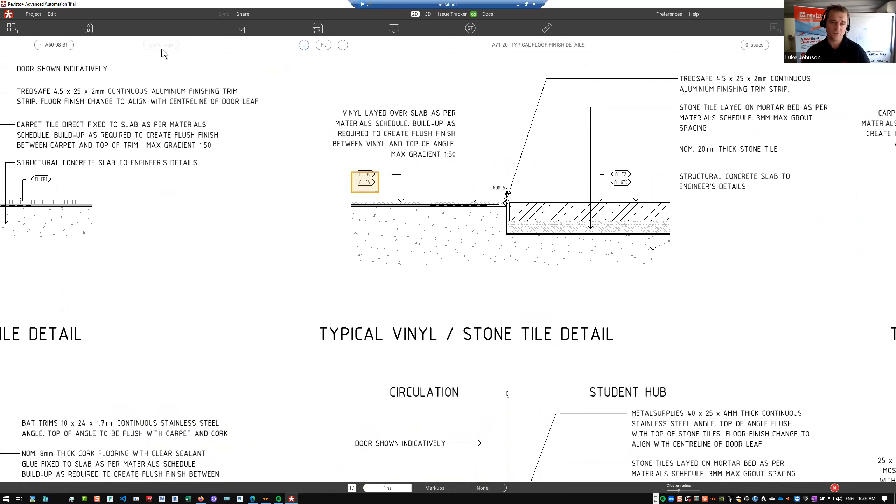
Open A71-21 Typical Floor Finish Details from the results and inspect the FL-FV tag in the Typical Vinyl / Entry Mat Detail
{"action": "left_click", "coordinate": [11, 30]}
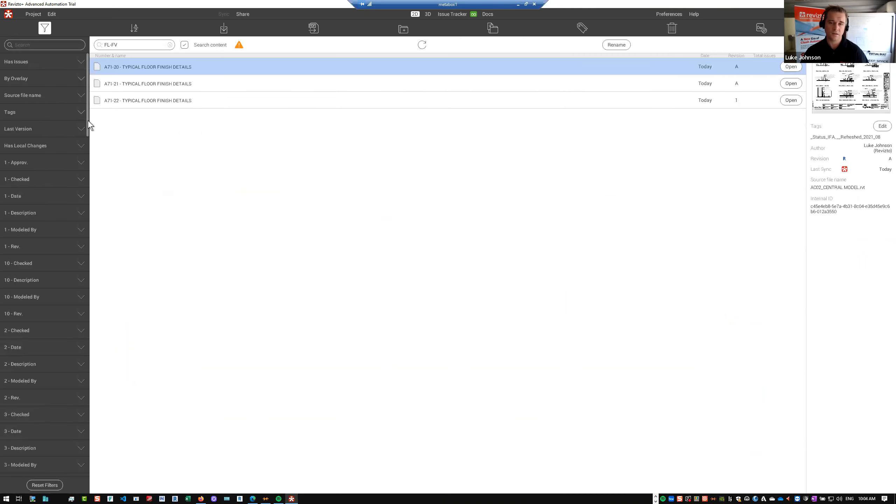
{"action": "double_click", "coordinate": [122, 83]}
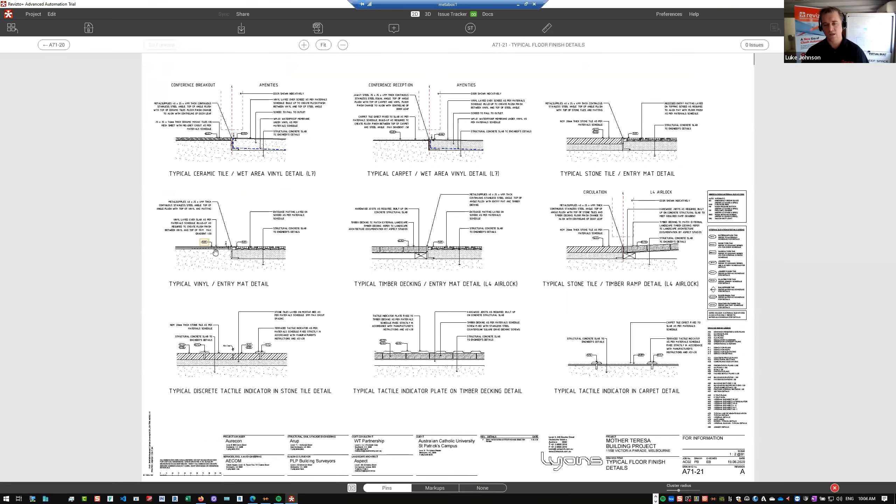
{"action": "scroll", "coordinate": [171, 236], "scroll_direction": "up", "scroll_amount": 5}
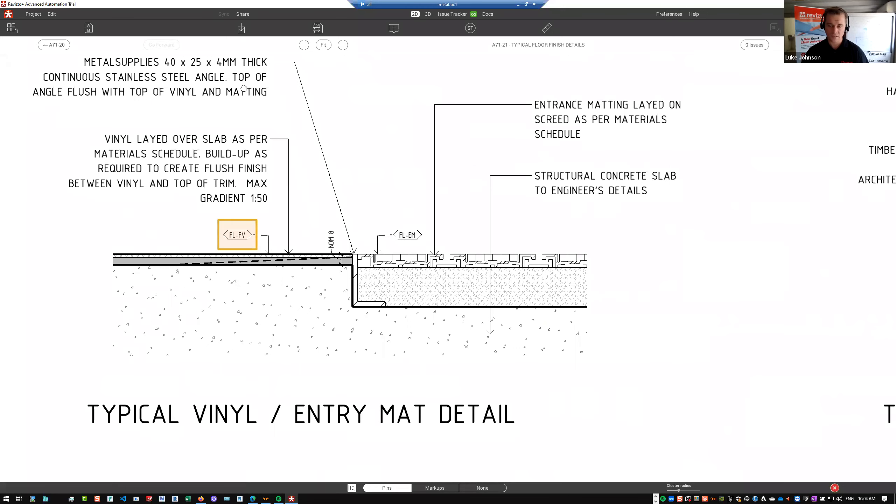
Place an Architect General Design stamp from the 02 Design category beside the FL-FV tag, and leave stamp mode
{"action": "left_click", "coordinate": [471, 30]}
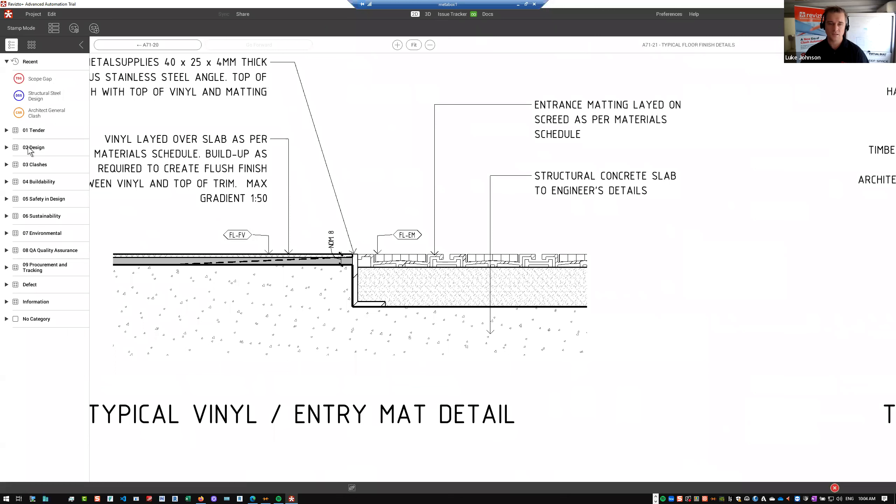
{"action": "left_click", "coordinate": [25, 148]}
{"action": "left_click", "coordinate": [33, 163]}
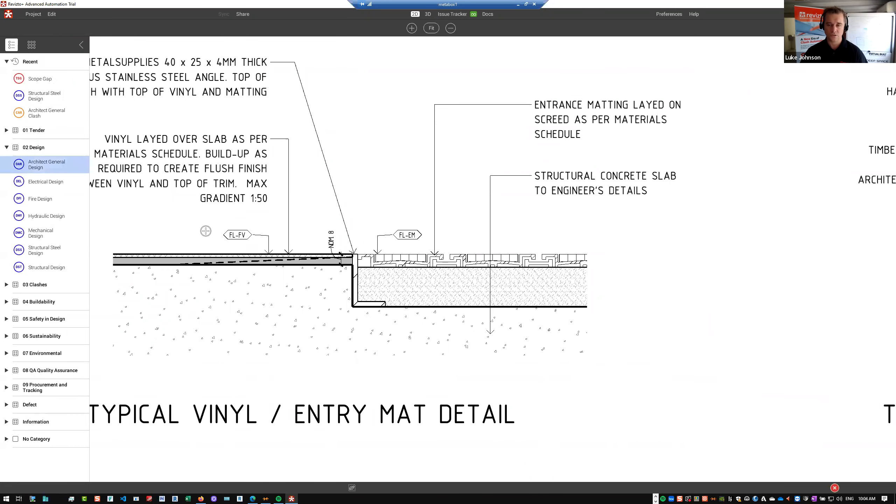
{"action": "left_click", "coordinate": [205, 230]}
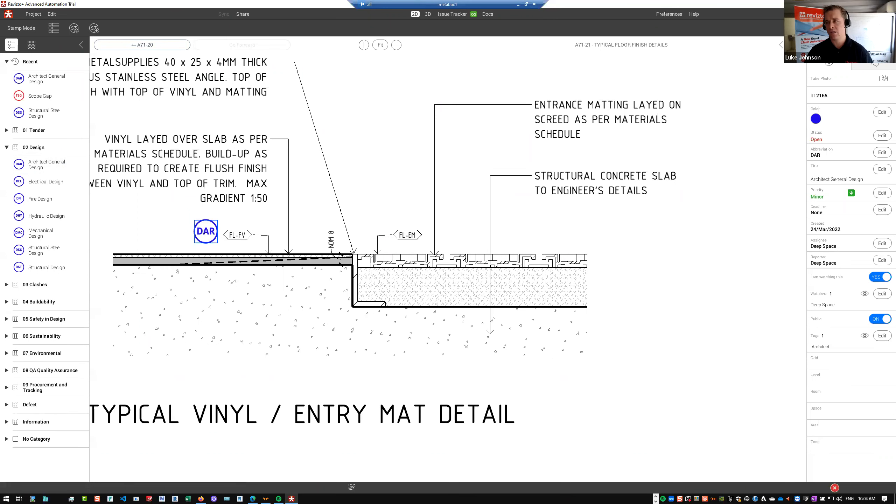
{"action": "key", "text": "Escape"}
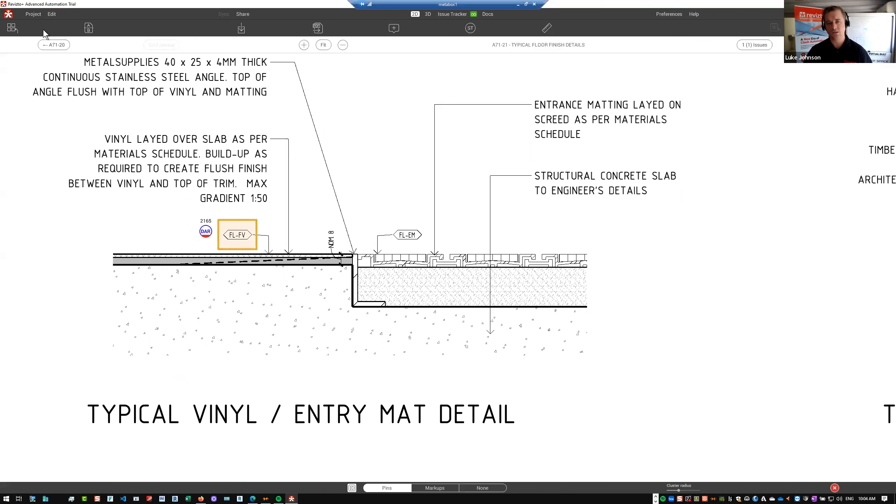
Return to the sheet list and turn off content searching
{"action": "left_click", "coordinate": [18, 27]}
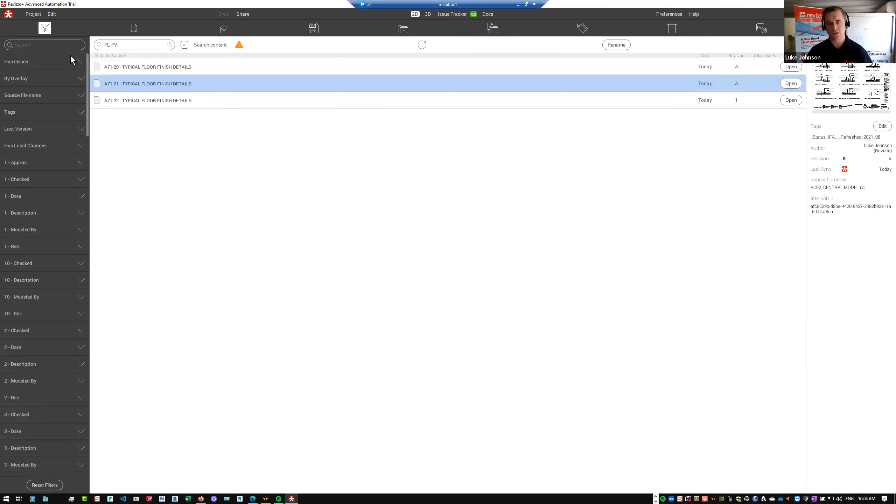
{"action": "left_click", "coordinate": [184, 44]}
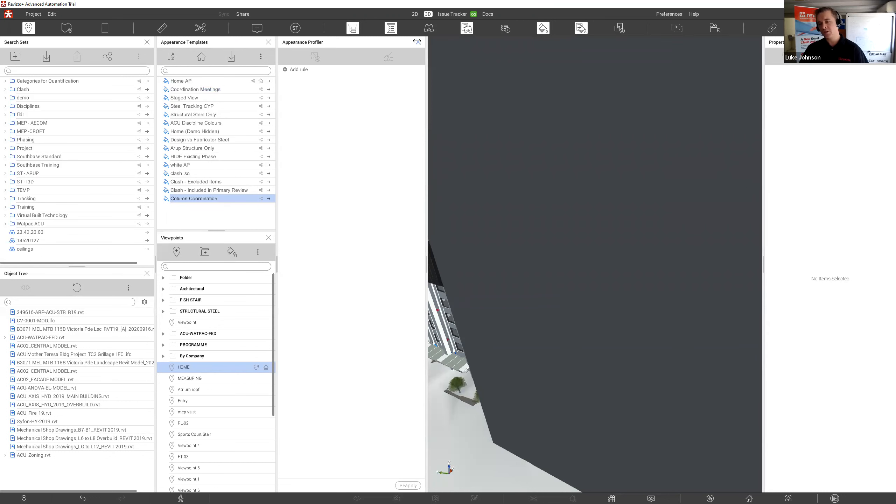
In the 3D view, close the Appearance Profiler and open Clash Automation
{"action": "left_click", "coordinate": [418, 41]}
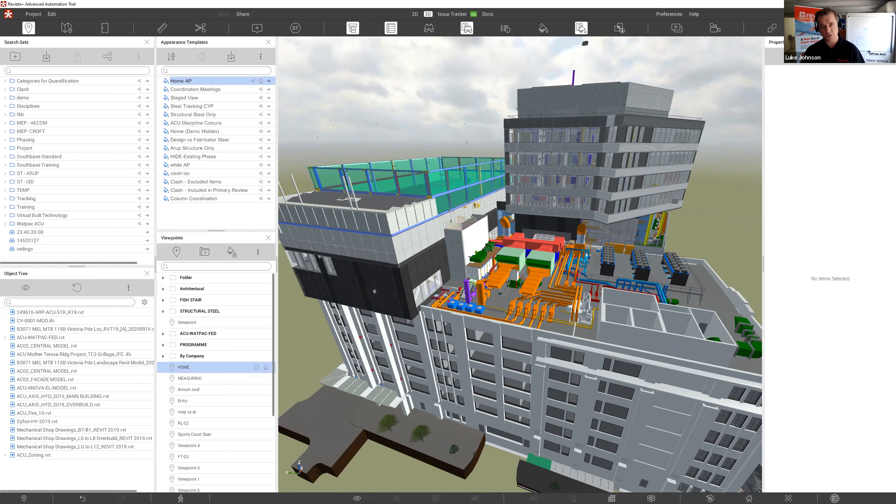
{"action": "left_click", "coordinate": [619, 28]}
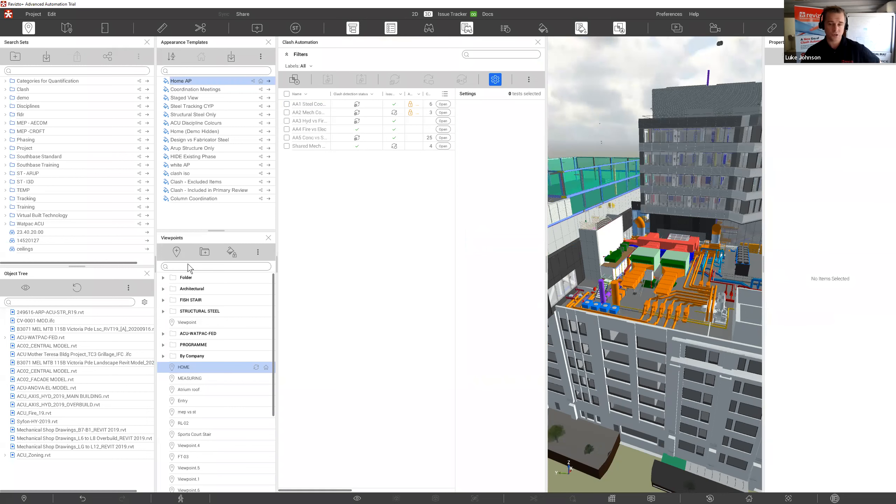
Narrow the side panels, open the AA1 Steel Coordination clash test and select its first clash group, number 1474
{"action": "left_click_drag", "start_coordinate": [155, 262], "coordinate": [102, 262]}
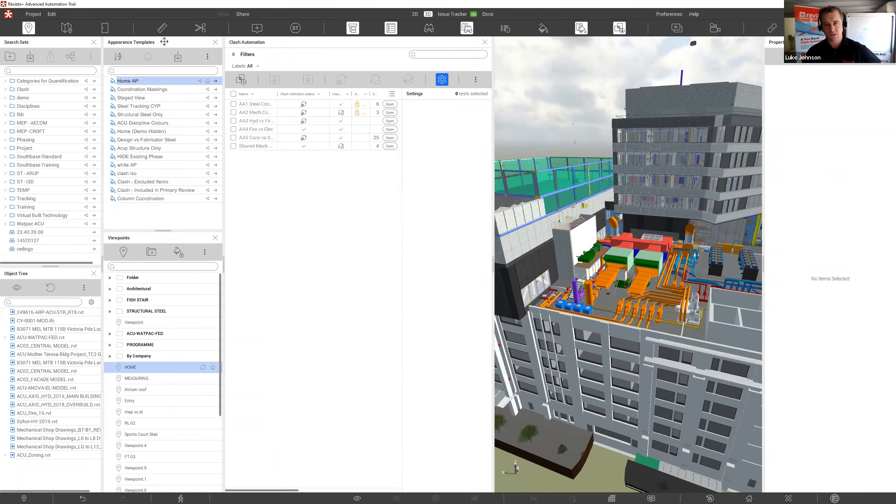
{"action": "left_click_drag", "start_coordinate": [156, 233], "coordinate": [155, 215]}
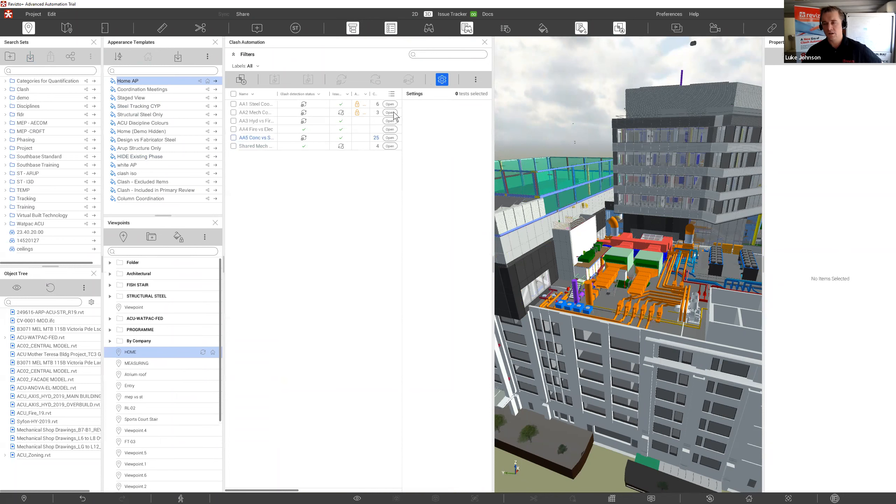
{"action": "left_click", "coordinate": [261, 104]}
{"action": "double_click", "coordinate": [261, 105]}
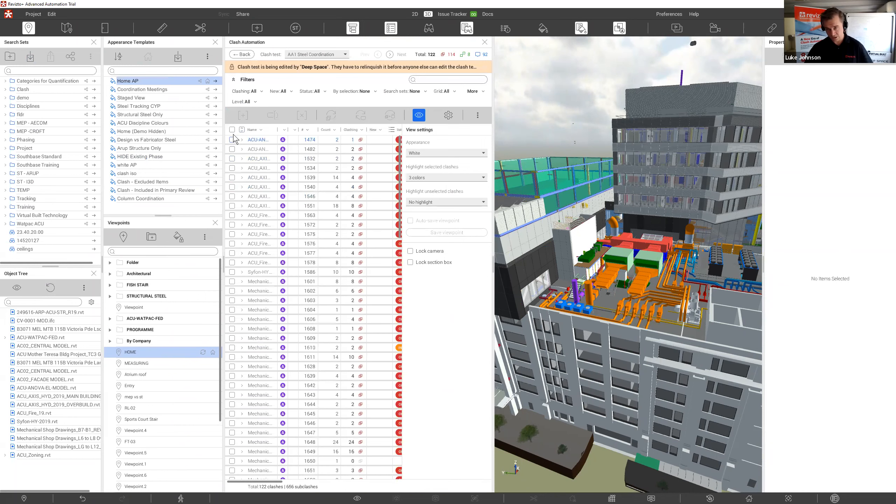
{"action": "left_click", "coordinate": [250, 140]}
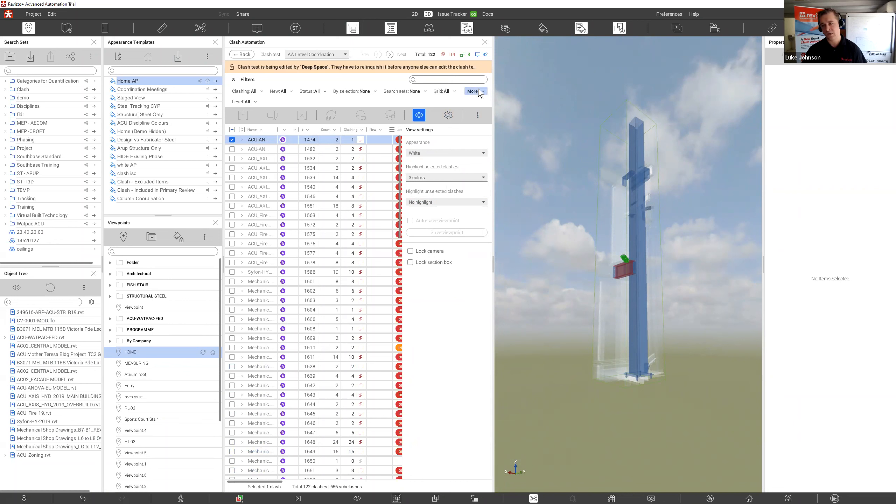
Filter the clash test to LEVEL 11, select all the filtered clashes and isolate them in the 3D view
{"action": "left_click", "coordinate": [247, 101]}
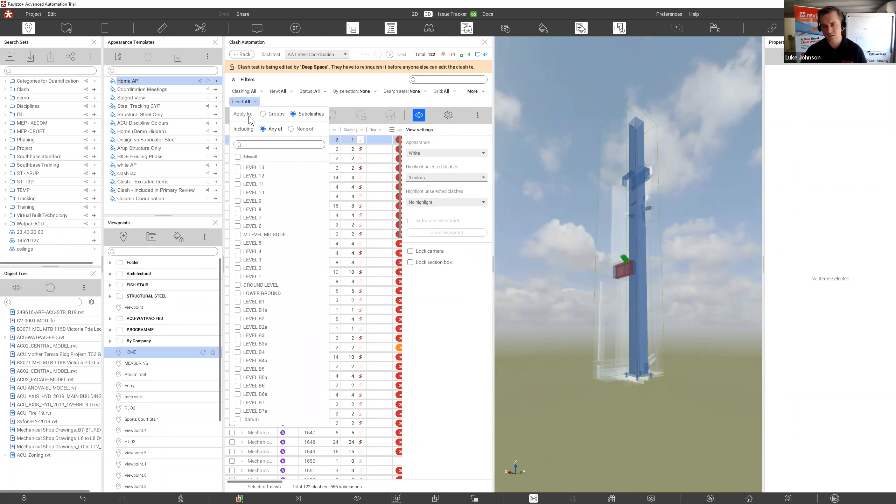
{"action": "left_click", "coordinate": [237, 184]}
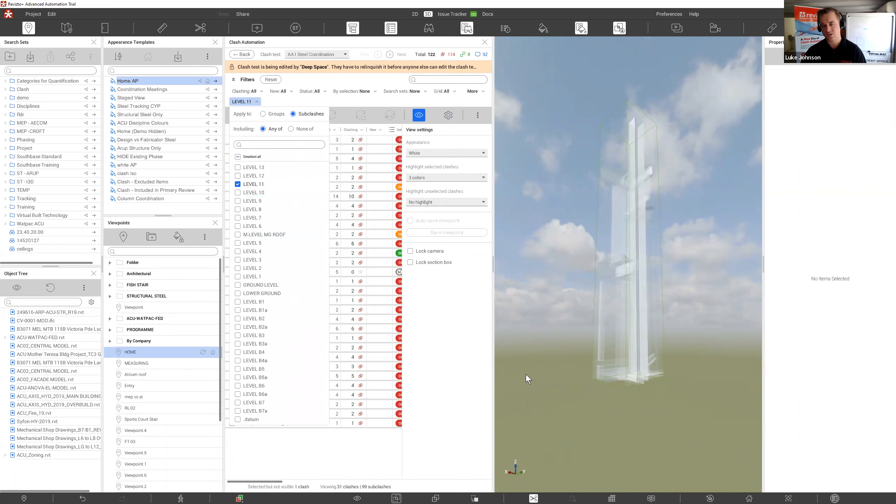
{"action": "left_click", "coordinate": [463, 351]}
{"action": "left_click", "coordinate": [232, 130]}
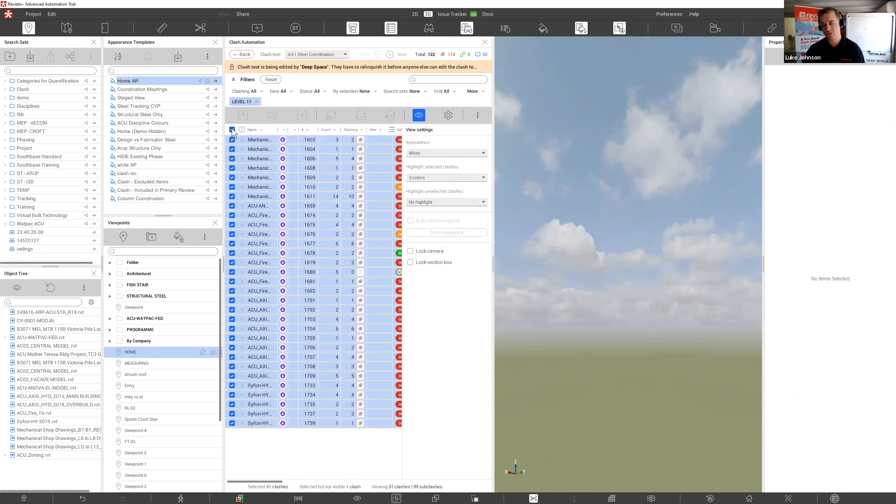
{"action": "left_click", "coordinate": [436, 498]}
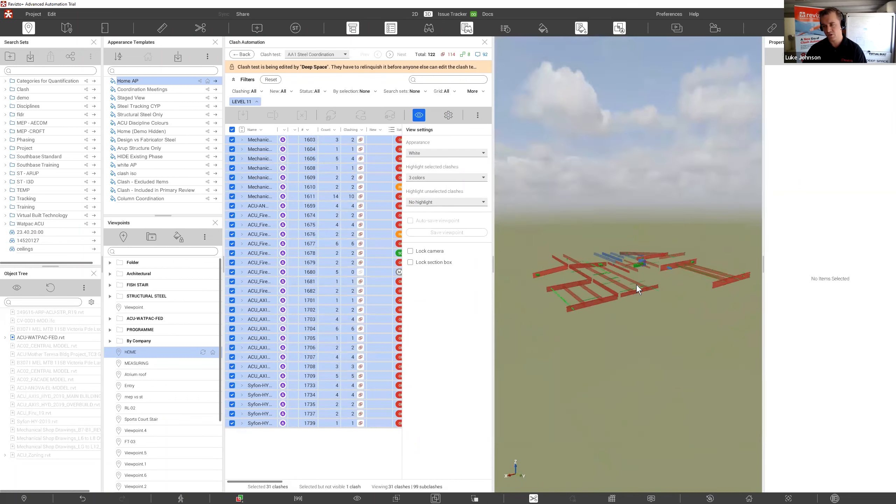
Examine the isolated Level 11 steel clashes up close in the 3D view with all panels hidden
{"action": "left_click_drag", "start_coordinate": [636, 285], "coordinate": [646, 291]}
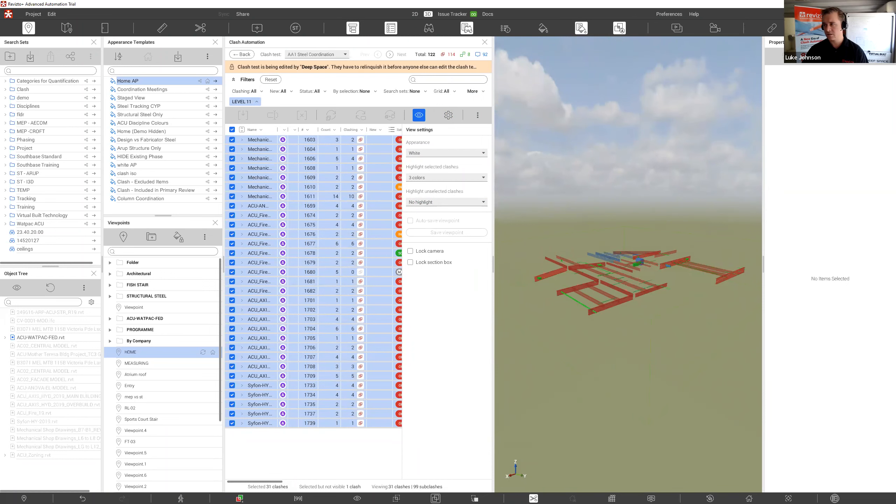
{"action": "key", "text": "Tab"}
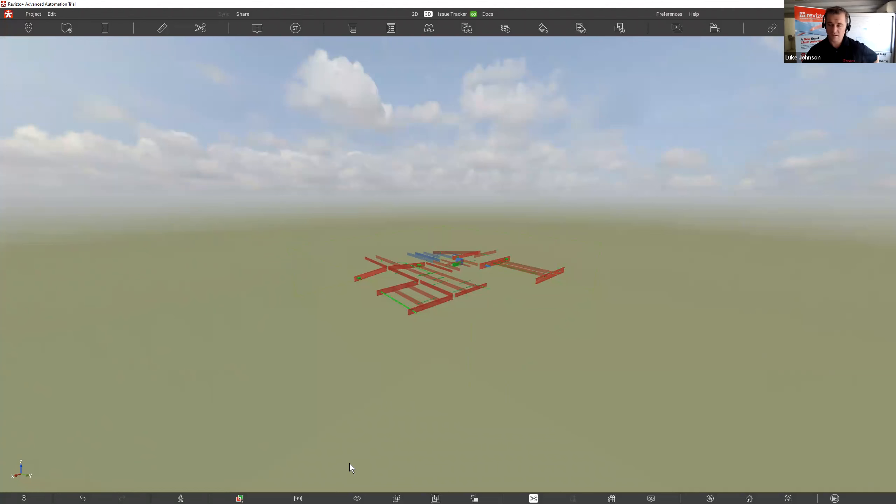
{"action": "left_click", "coordinate": [789, 497]}
{"action": "left_click", "coordinate": [776, 486]}
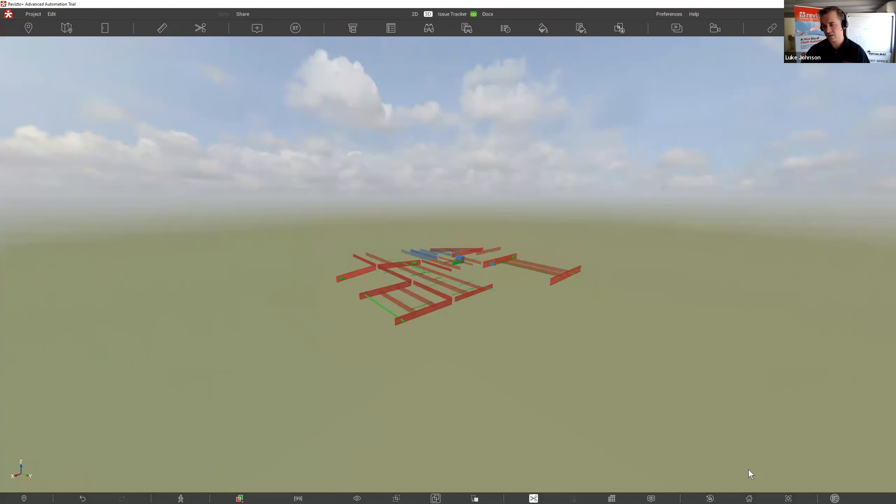
{"action": "scroll", "coordinate": [456, 301], "scroll_direction": "up", "scroll_amount": 5}
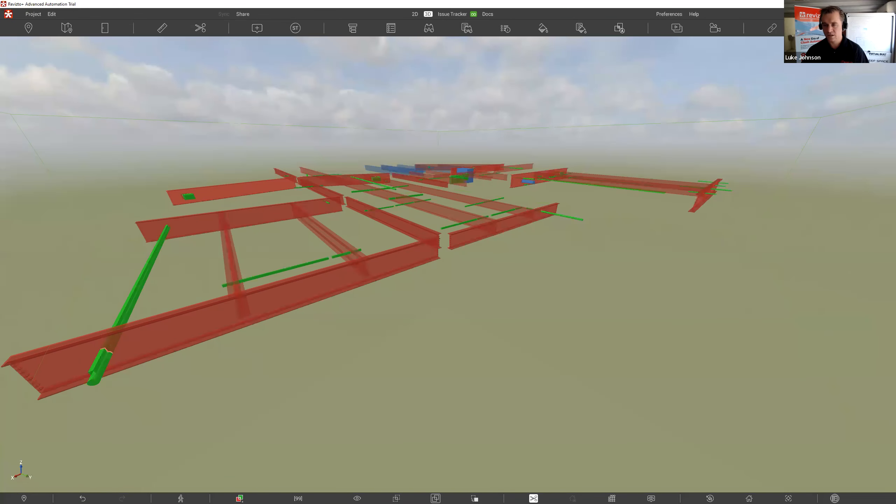
{"action": "right_click_drag", "start_coordinate": [456, 301], "coordinate": [317, 272]}
{"action": "key", "text": "w"}
{"action": "scroll", "coordinate": [403, 279], "scroll_direction": "down", "scroll_amount": 4}
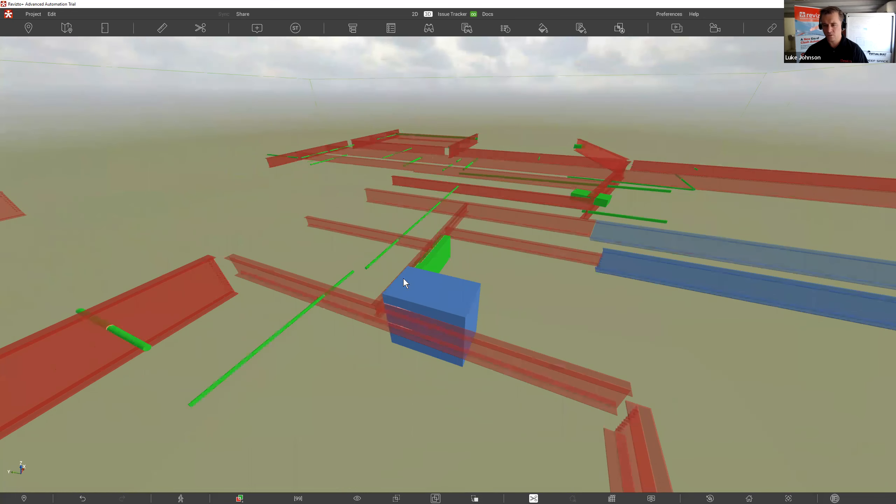
{"action": "scroll", "coordinate": [372, 255], "scroll_direction": "down", "scroll_amount": 2}
{"action": "scroll", "coordinate": [372, 259], "scroll_direction": "up", "scroll_amount": 3}
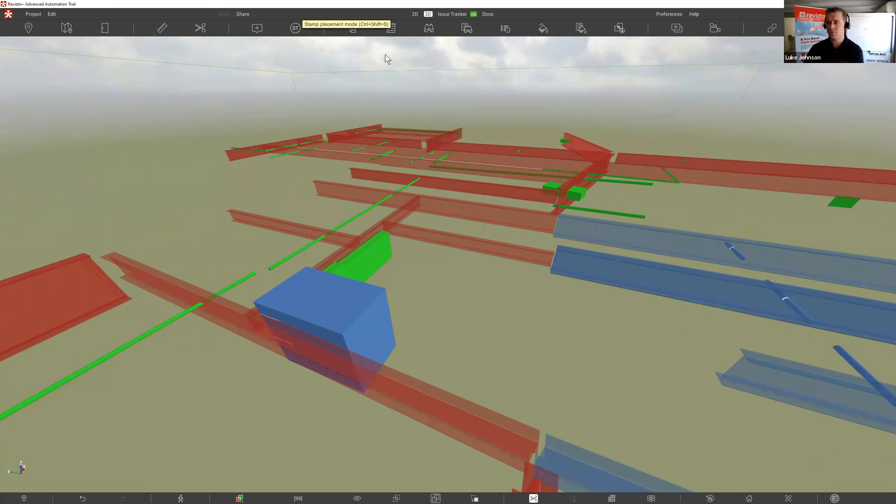
{"action": "mouse_move", "coordinate": [403, 162]}
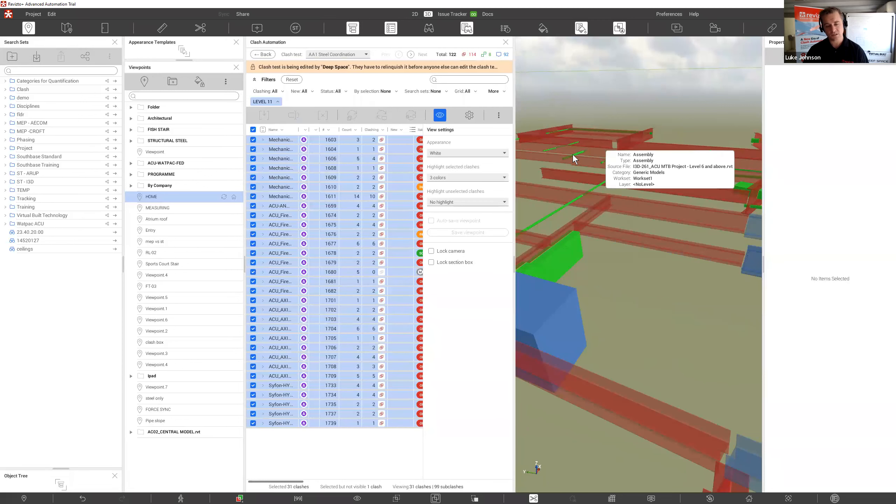
Close Clash Automation, enlarge the Appearance Templates and Object Tree panels, and return the model to its home view
{"action": "left_click", "coordinate": [505, 42]}
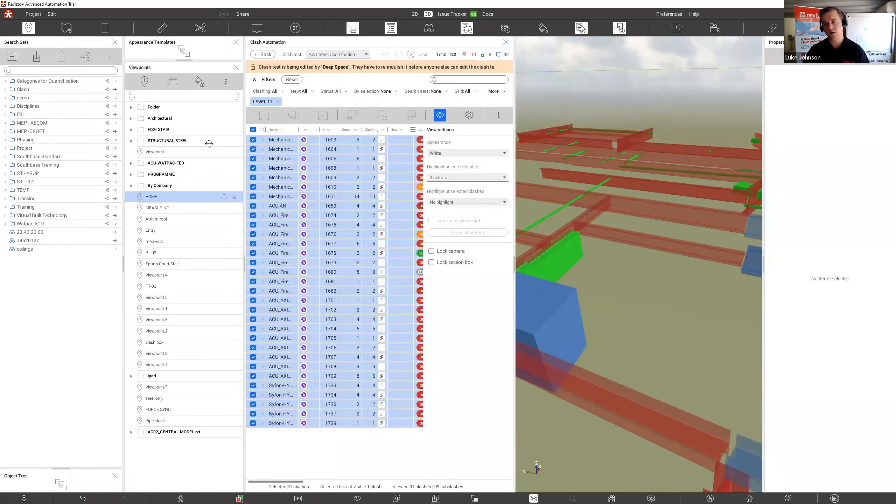
{"action": "left_click_drag", "start_coordinate": [178, 60], "coordinate": [178, 232]}
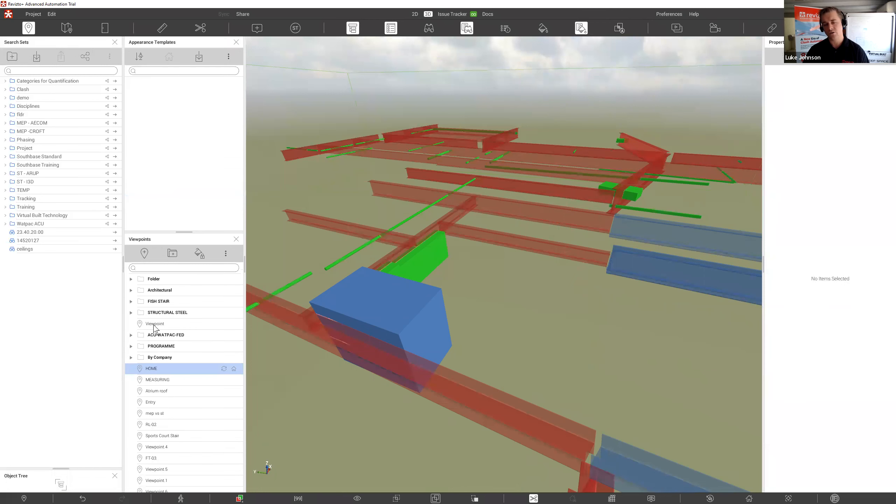
{"action": "left_click_drag", "start_coordinate": [66, 437], "coordinate": [66, 281]}
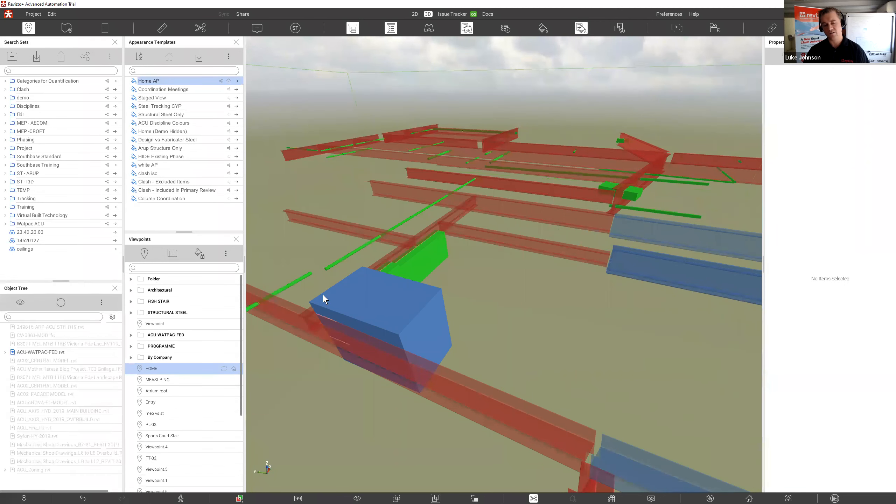
{"action": "mouse_move", "coordinate": [324, 295]}
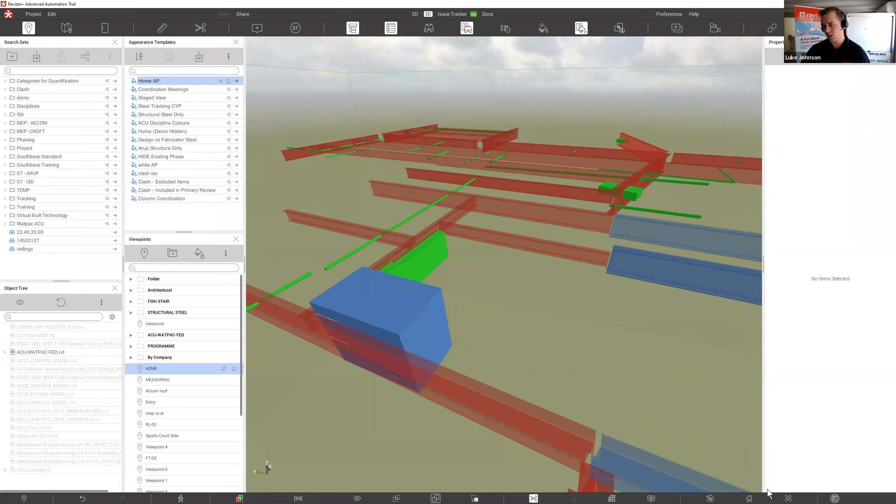
{"action": "left_click", "coordinate": [749, 496]}
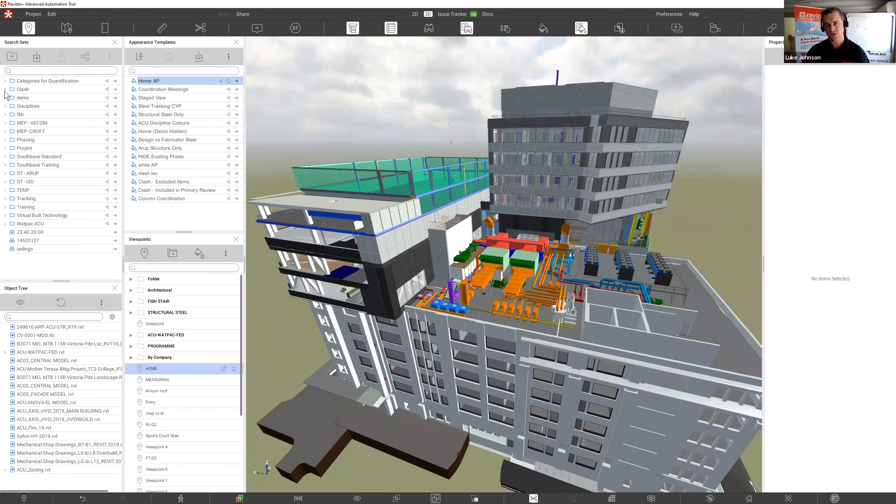
Select the elements of the Structural Columns search set under Categories for Quantification and list them in a widened Selection Inspector
{"action": "left_click", "coordinate": [5, 81]}
{"action": "left_click", "coordinate": [49, 90]}
{"action": "left_click", "coordinate": [116, 89]}
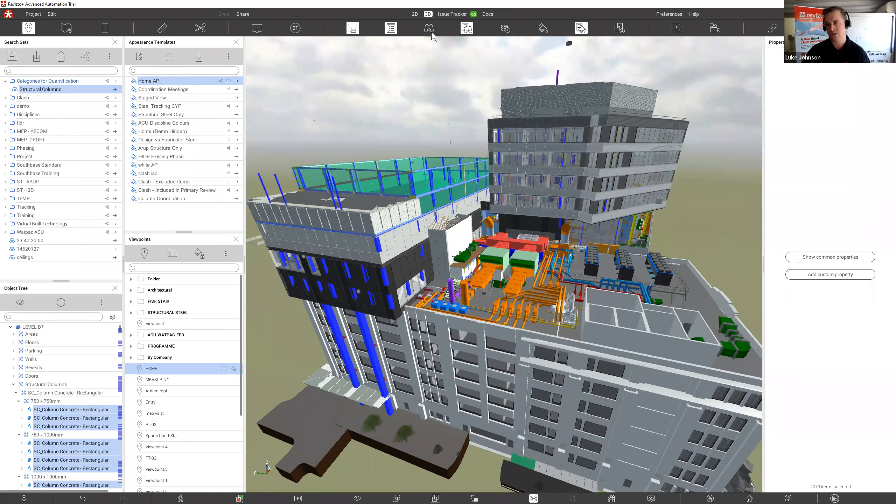
{"action": "left_click", "coordinate": [505, 28]}
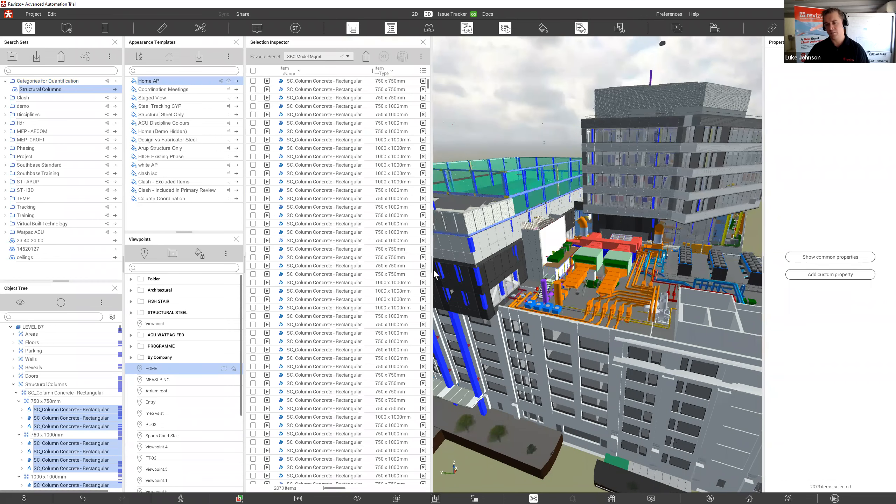
{"action": "left_click_drag", "start_coordinate": [432, 269], "coordinate": [745, 264]}
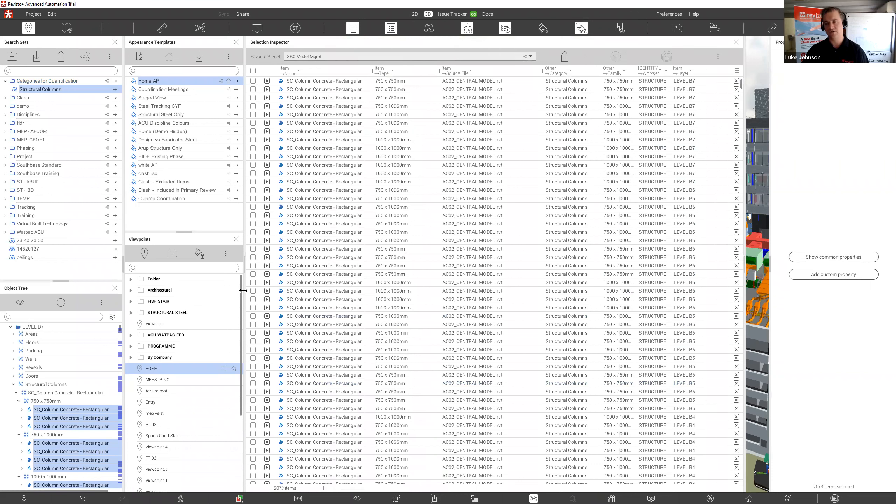
Locate a 1000 x 1000mm LEVEL B7 concrete column from the list and inspect it in the 3D view with the panels hidden
{"action": "left_click", "coordinate": [330, 165]}
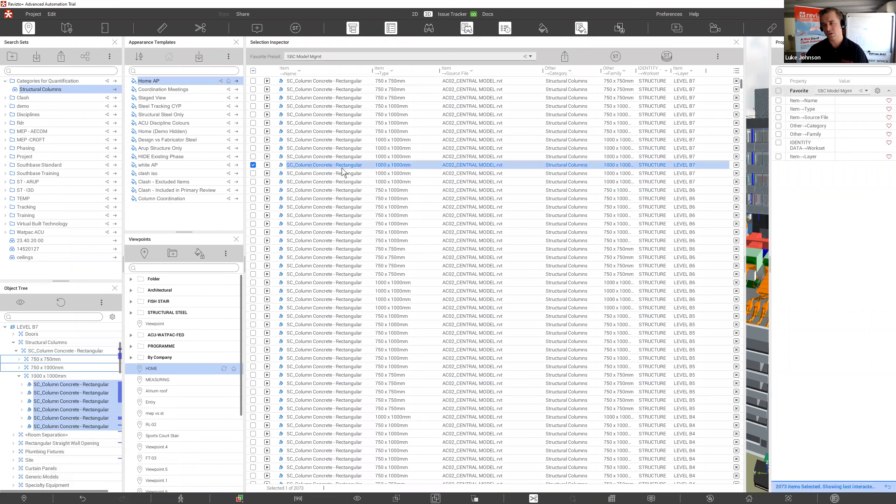
{"action": "left_click", "coordinate": [267, 165]}
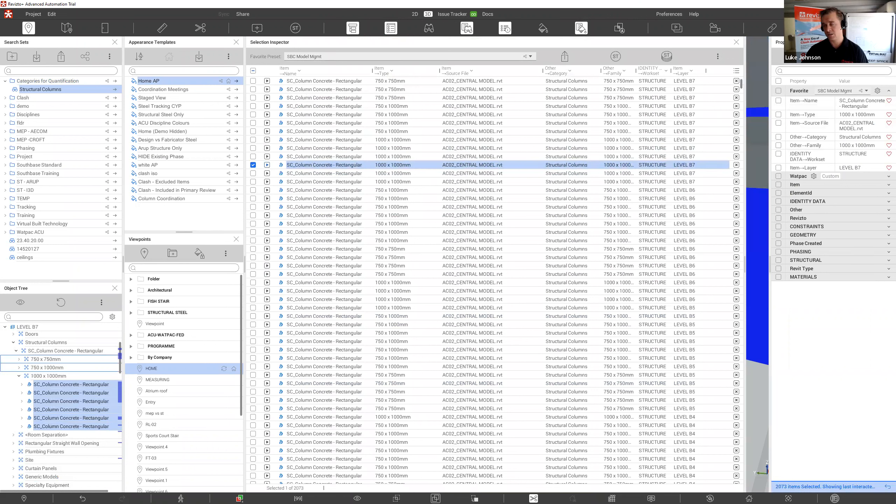
{"action": "key", "text": "space"}
{"action": "left_click_drag", "start_coordinate": [346, 357], "coordinate": [382, 341]}
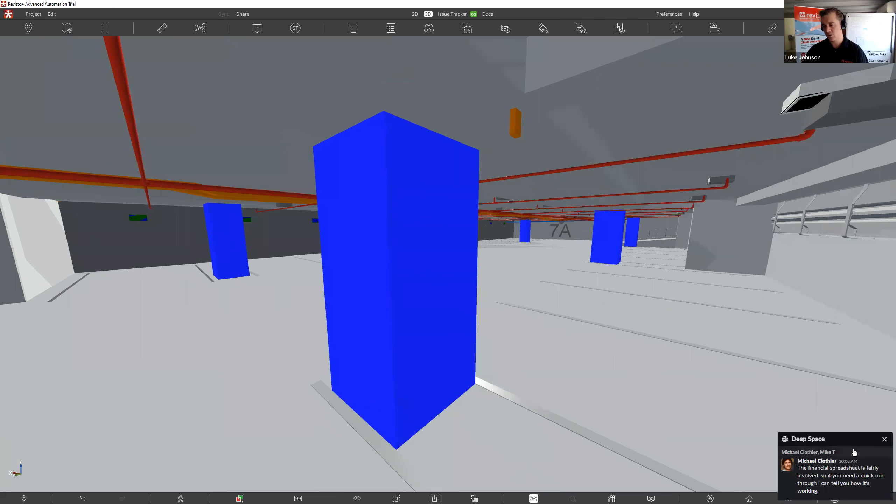
{"action": "left_click", "coordinate": [884, 439]}
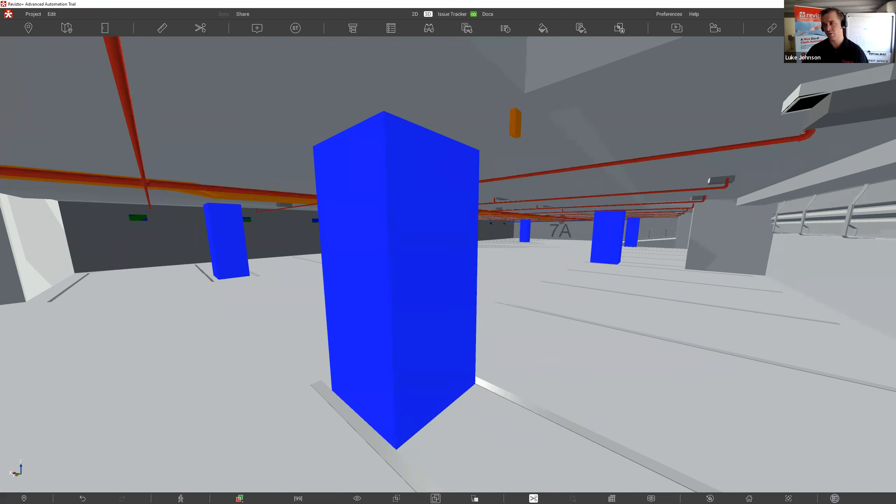
{"action": "key", "text": "Tab"}
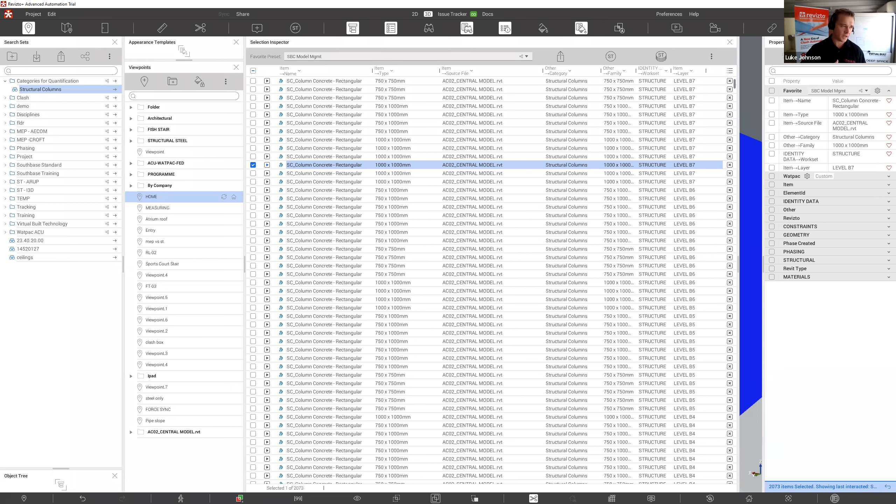
Close the Selection Inspector, enlarge the Object Tree and Appearance Templates panels, and return the model to its home view
{"action": "left_click", "coordinate": [729, 42]}
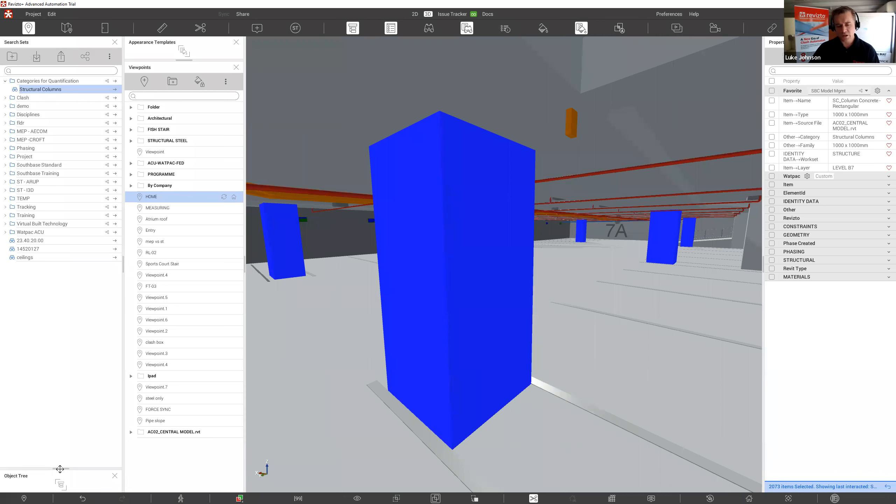
{"action": "left_click_drag", "start_coordinate": [60, 468], "coordinate": [71, 295]}
{"action": "left_click_drag", "start_coordinate": [184, 59], "coordinate": [179, 158]}
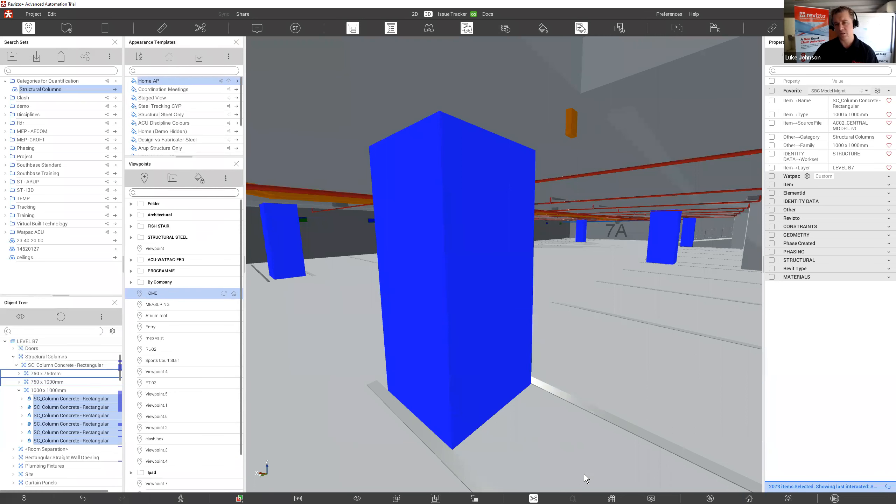
{"action": "left_click", "coordinate": [749, 498]}
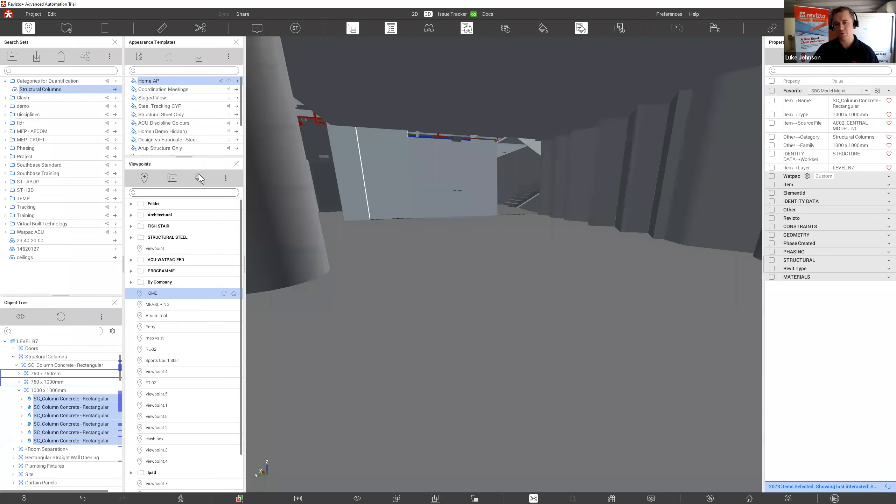
{"action": "left_click_drag", "start_coordinate": [185, 157], "coordinate": [186, 234]}
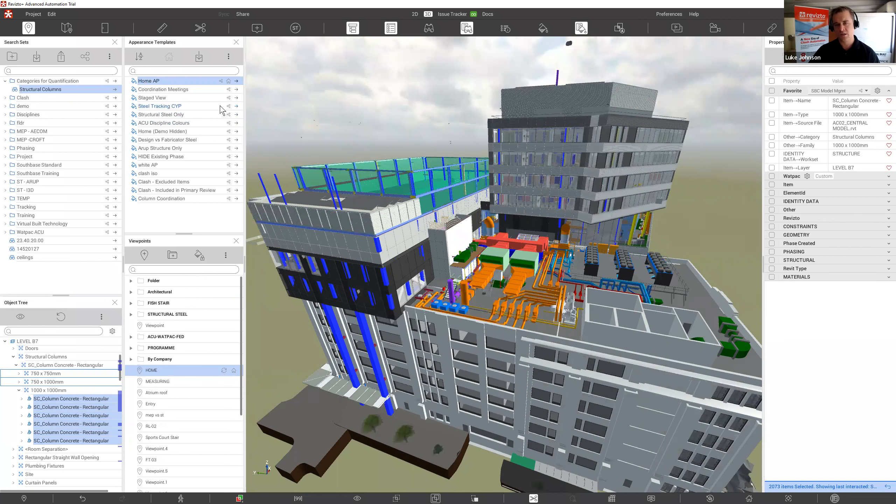
Activate the Structural Steel Only appearance template, and follow it with the Design vs Fabricator Steel template
{"action": "left_click", "coordinate": [236, 115]}
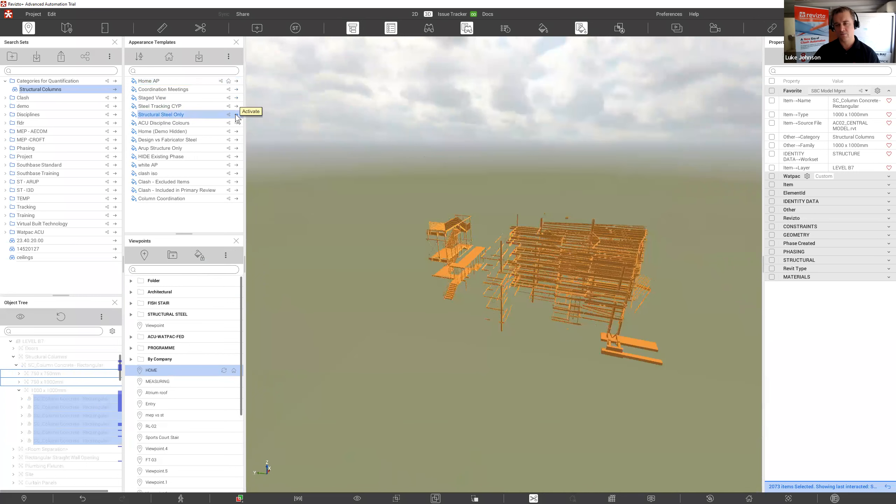
{"action": "scroll", "coordinate": [585, 292], "scroll_direction": "up", "scroll_amount": 5}
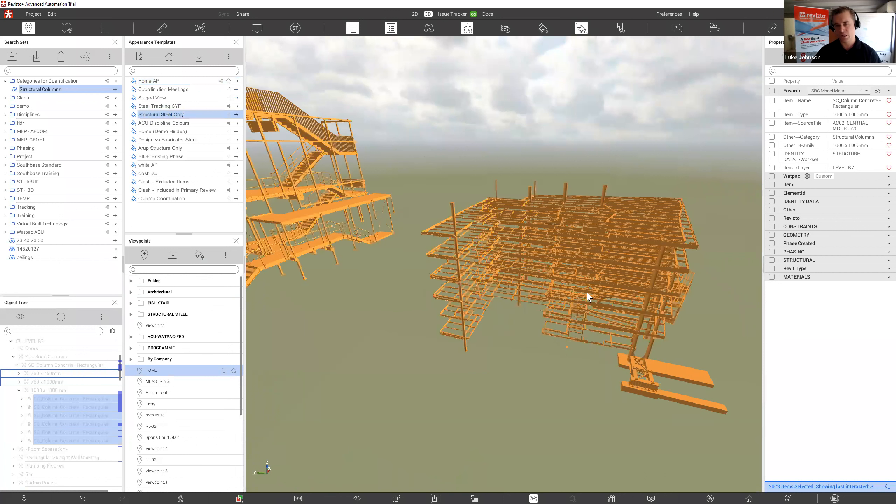
{"action": "left_click", "coordinate": [237, 139]}
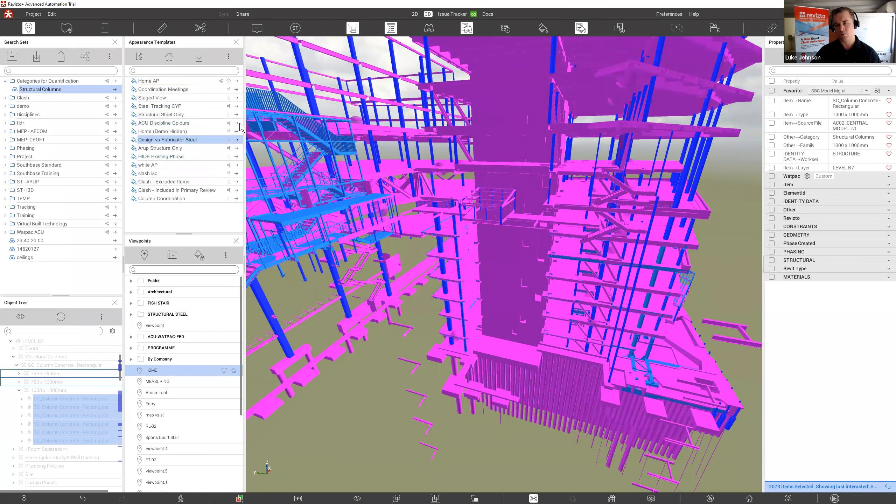
Activate the ACU Discipline Colours appearance template, follow it with white AP, and look over the model from farther out
{"action": "left_click", "coordinate": [237, 123]}
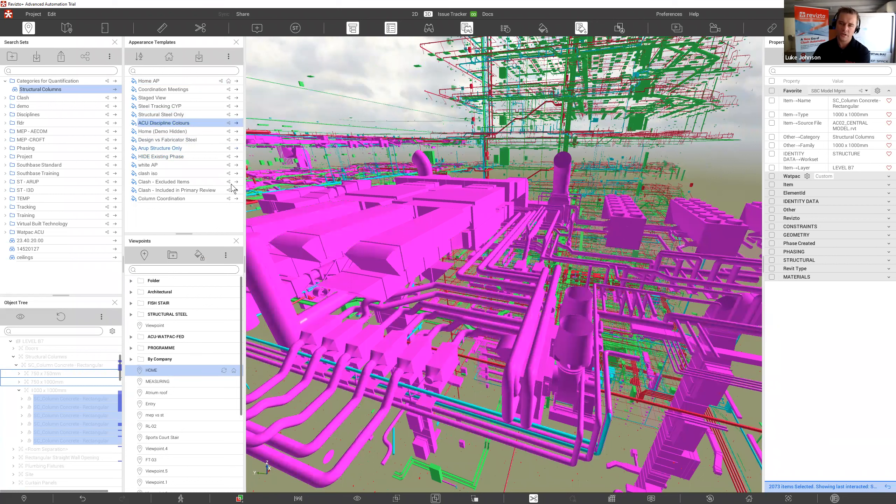
{"action": "left_click", "coordinate": [236, 166]}
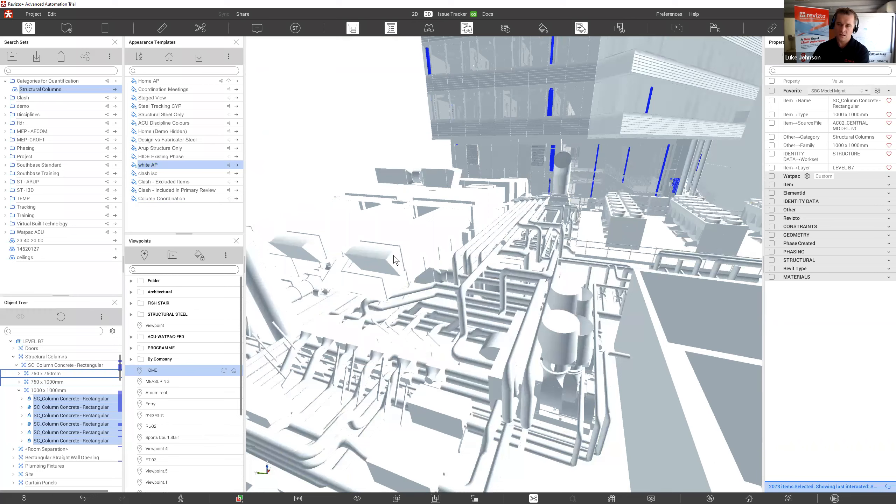
{"action": "left_click", "coordinate": [236, 174]}
{"action": "scroll", "coordinate": [427, 242], "scroll_direction": "down", "scroll_amount": 5}
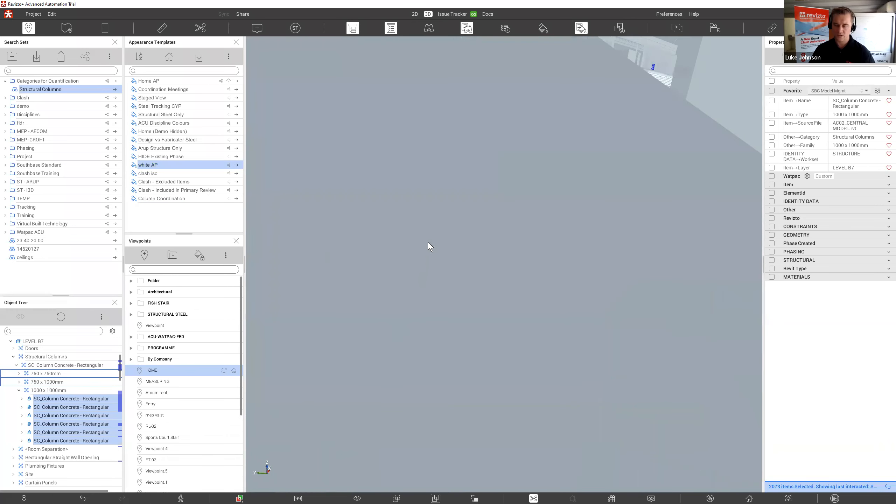
{"action": "left_click_drag", "start_coordinate": [430, 237], "coordinate": [464, 247]}
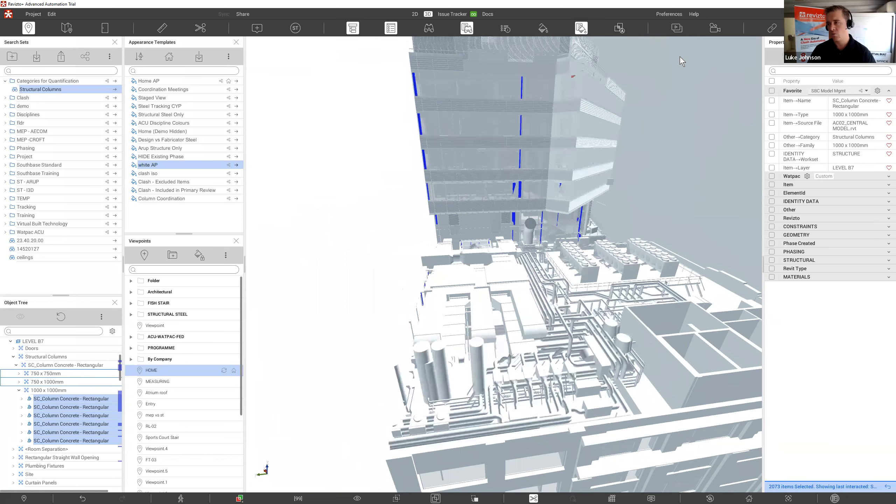
Show the rules in the Appearance Profiler and add the HIDE Existing Phase template to the current 3D appearance
{"action": "left_click", "coordinate": [540, 28]}
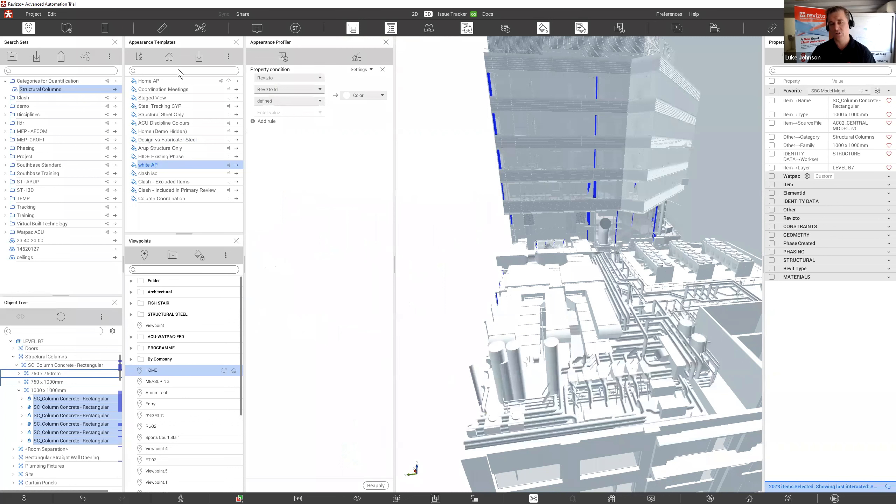
{"action": "right_click", "coordinate": [165, 158]}
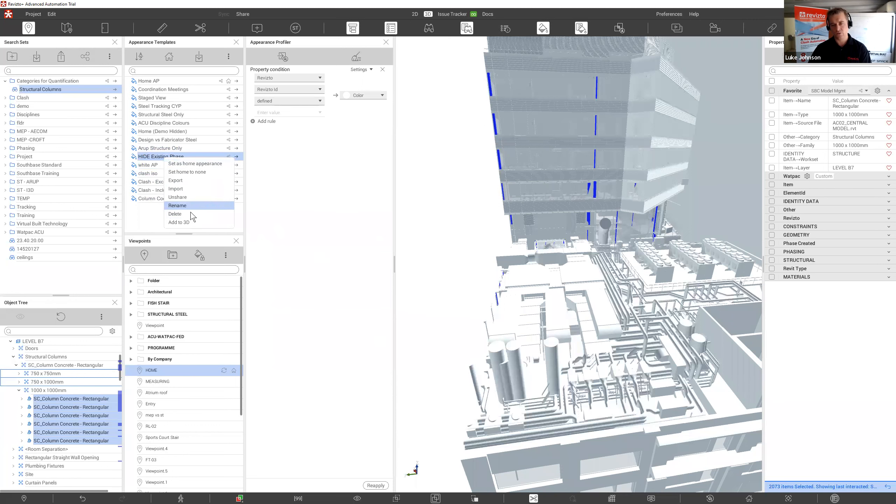
{"action": "left_click", "coordinate": [190, 222]}
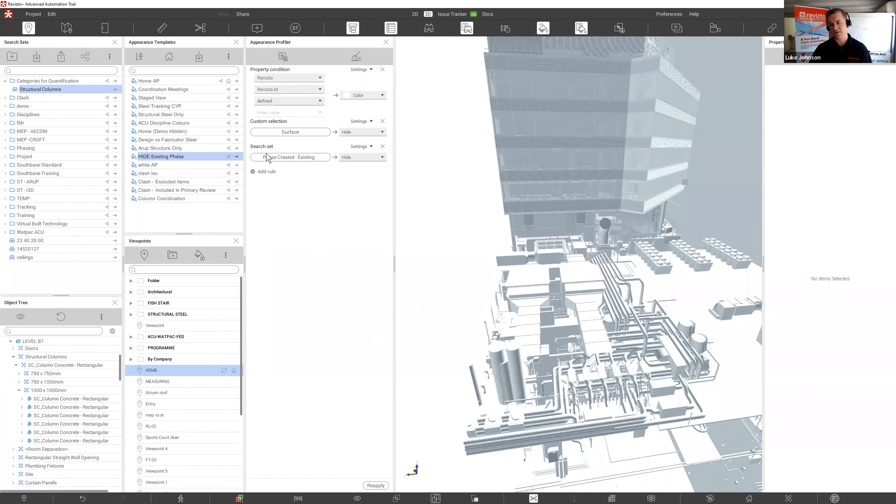
{"action": "left_click_drag", "start_coordinate": [656, 336], "coordinate": [515, 318]}
{"action": "scroll", "coordinate": [595, 335], "scroll_direction": "down", "scroll_amount": 3}
{"action": "mouse_move", "coordinate": [626, 370]}
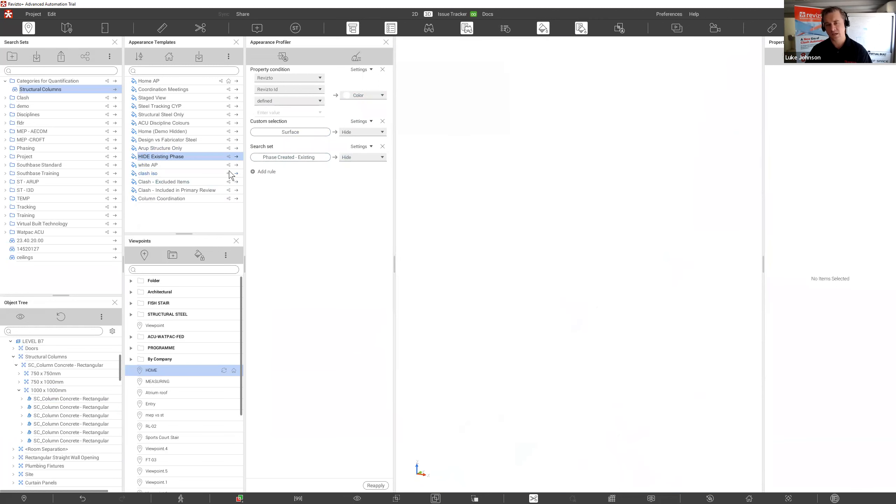
Activate the ACU Discipline Colours template and add the white AP template on top of it in 3D
{"action": "left_click", "coordinate": [236, 123]}
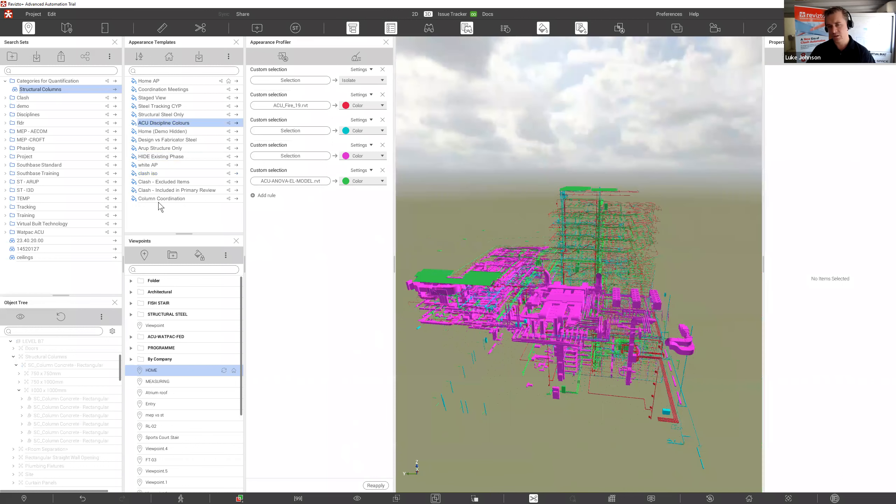
{"action": "right_click", "coordinate": [166, 167]}
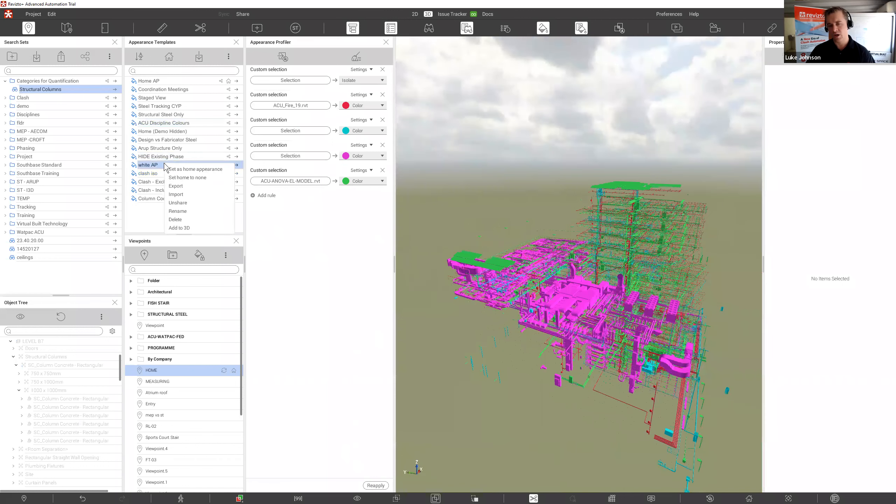
{"action": "left_click", "coordinate": [201, 229]}
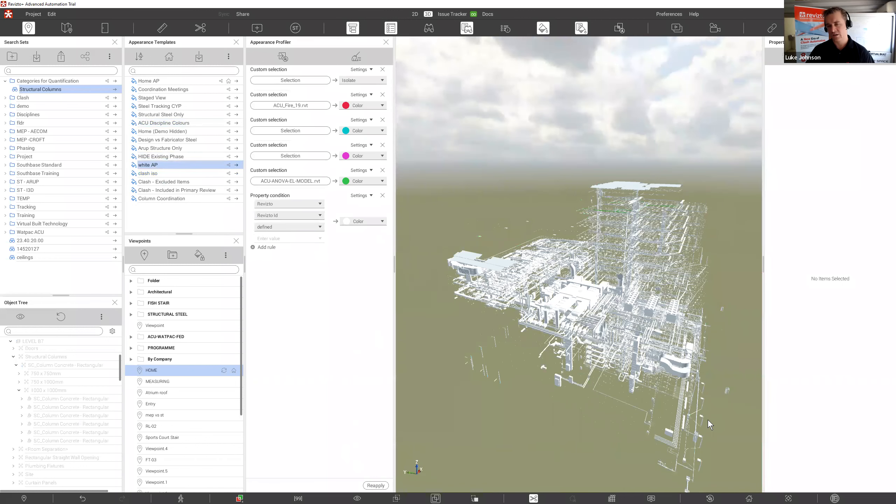
{"action": "scroll", "coordinate": [710, 307], "scroll_direction": "up", "scroll_amount": 5}
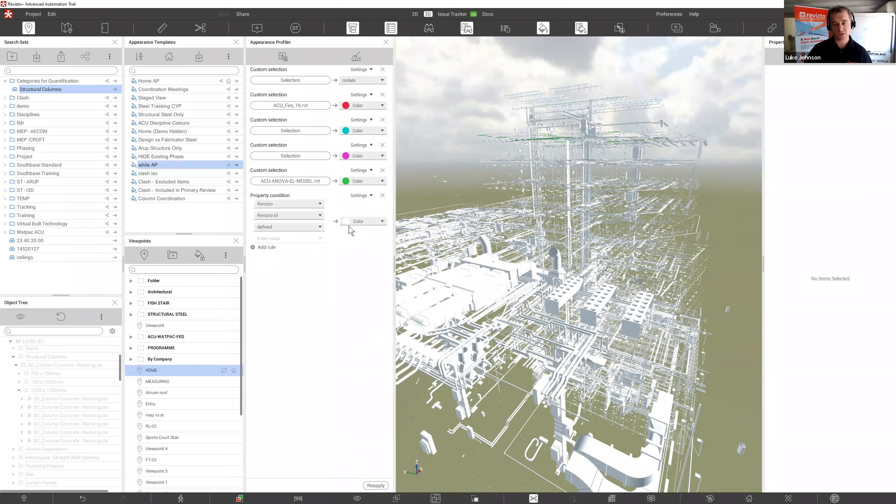
Save the combined appearance as a new template named SERVICES - ISO -WHITE, shared with all project members, and close the Appearance Profiler
{"action": "left_click", "coordinate": [284, 55]}
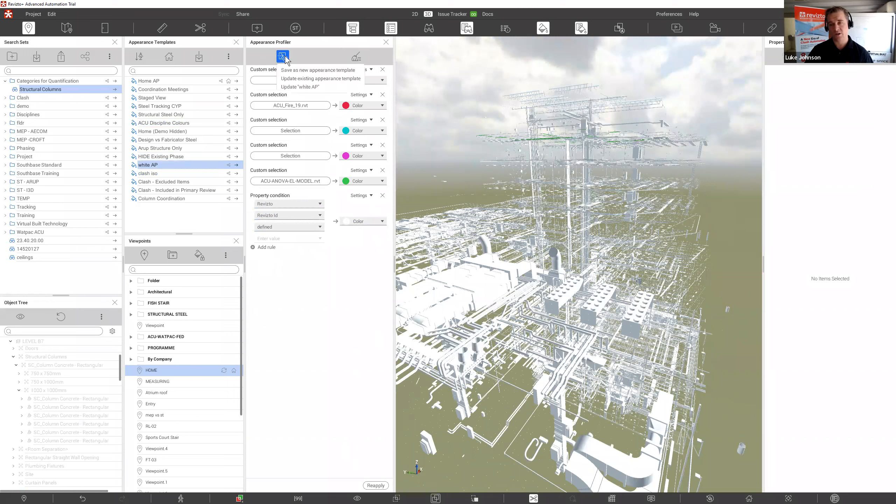
{"action": "left_click", "coordinate": [296, 70]}
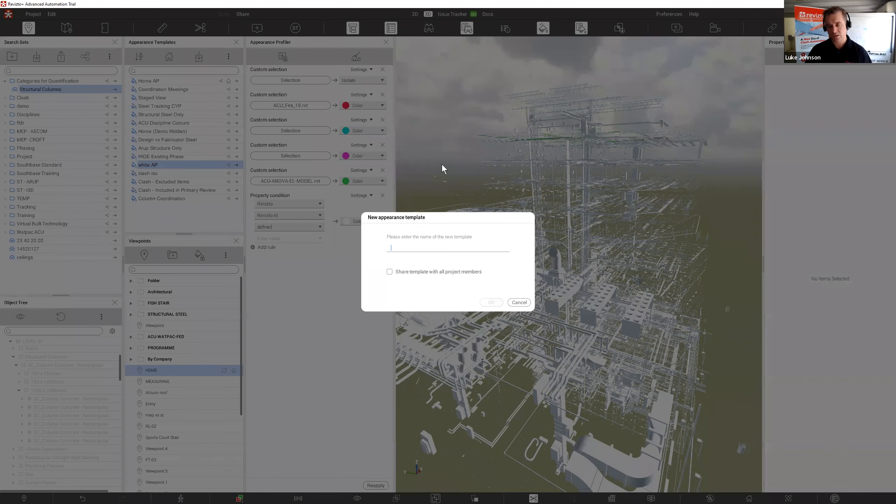
{"action": "type", "text": "SERVICES - ISO -WHITE"}
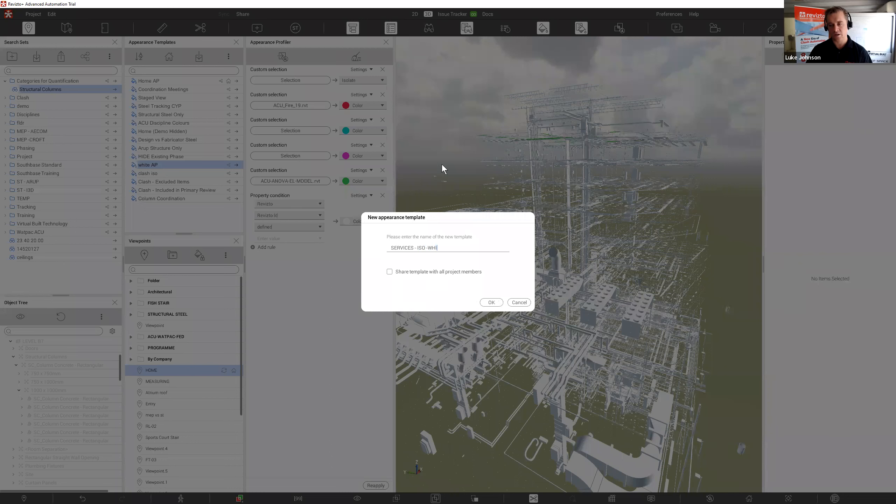
{"action": "left_click", "coordinate": [448, 272]}
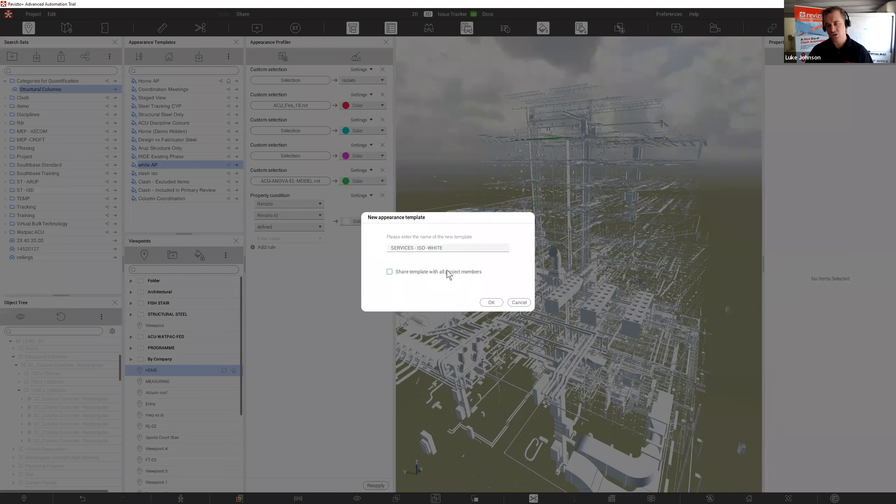
{"action": "left_click", "coordinate": [490, 302]}
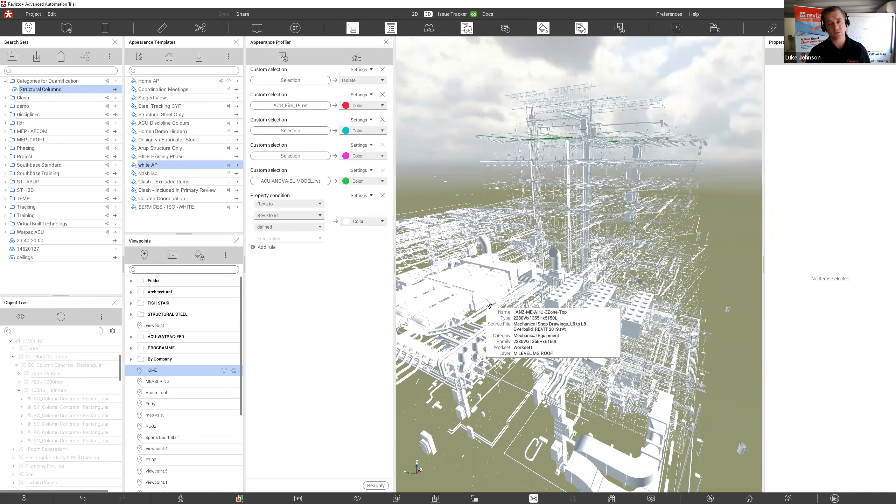
{"action": "right_click", "coordinate": [181, 207]}
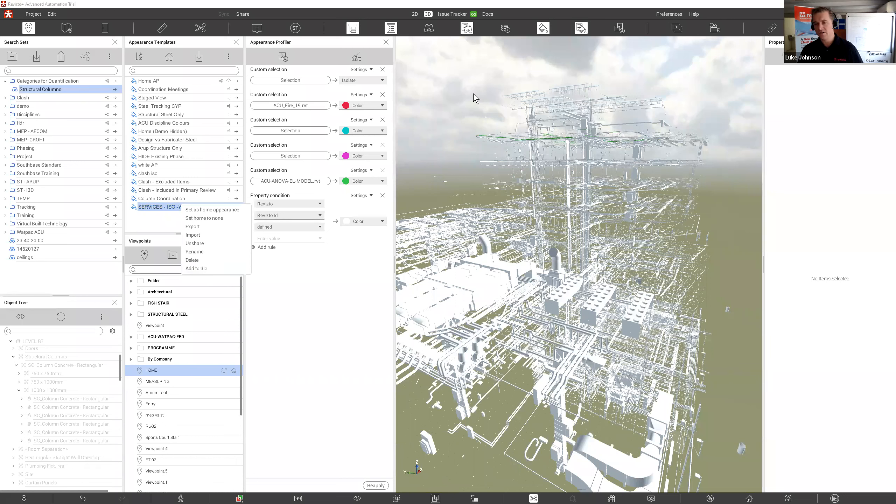
{"action": "left_click", "coordinate": [386, 42]}
{"action": "left_click", "coordinate": [386, 42]}
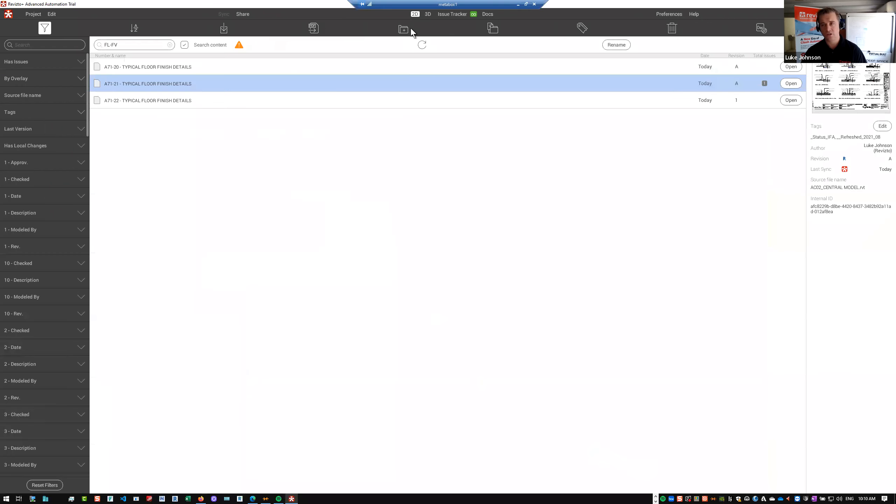
Open the 3D model in the metabox1 remote desktop session, reduce that window, and return to the local Revizto model
{"action": "left_click", "coordinate": [427, 14]}
{"action": "left_click", "coordinate": [526, 4]}
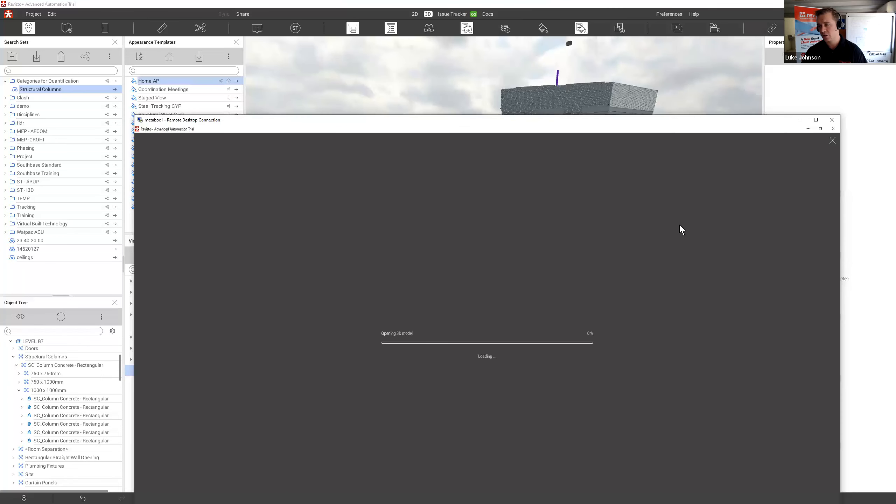
{"action": "left_click_drag", "start_coordinate": [135, 116], "coordinate": [148, 59]}
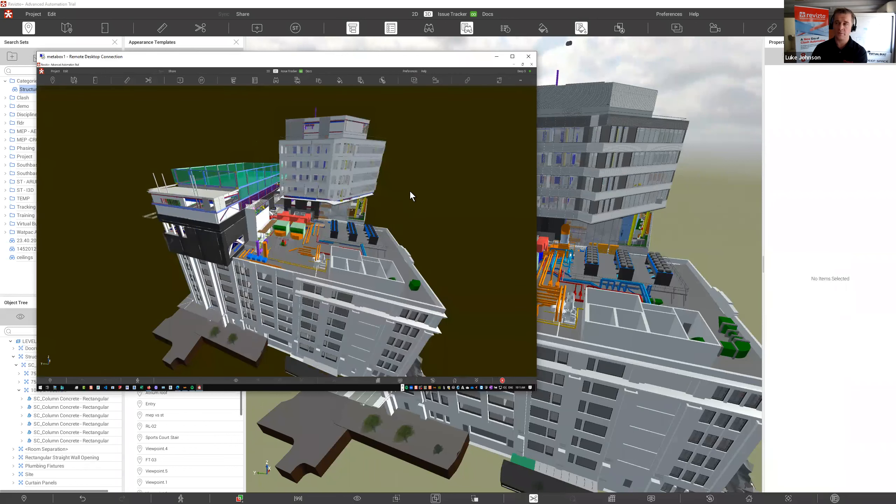
{"action": "left_click", "coordinate": [692, 172]}
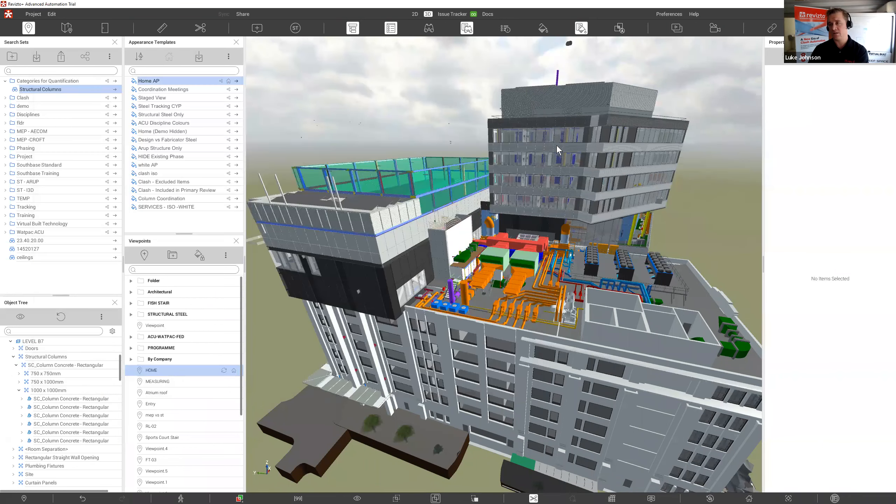
Invite the online participant to a camera share and accept the invitation in the enlarged remote desktop session
{"action": "left_click", "coordinate": [674, 28]}
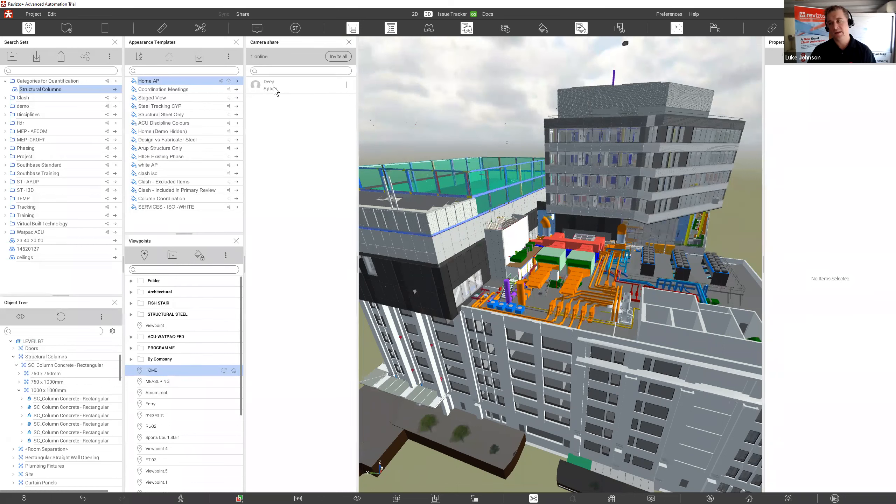
{"action": "left_click", "coordinate": [347, 85]}
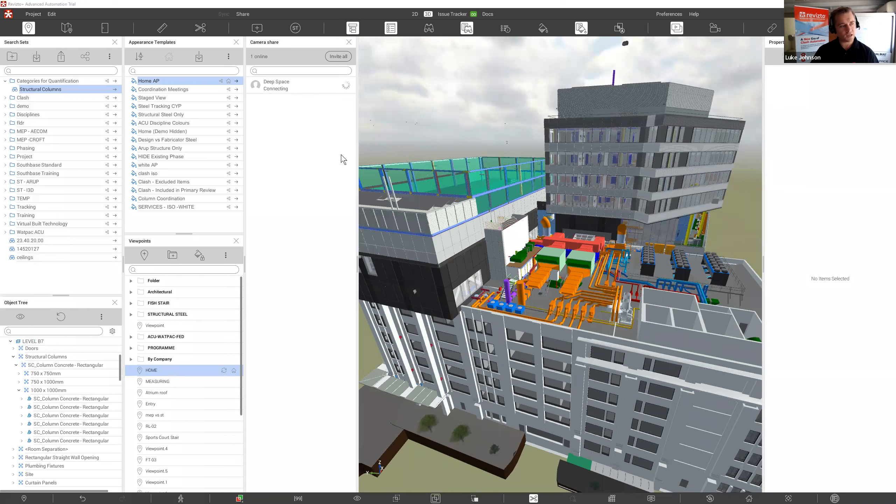
{"action": "key", "text": "alt+Tab"}
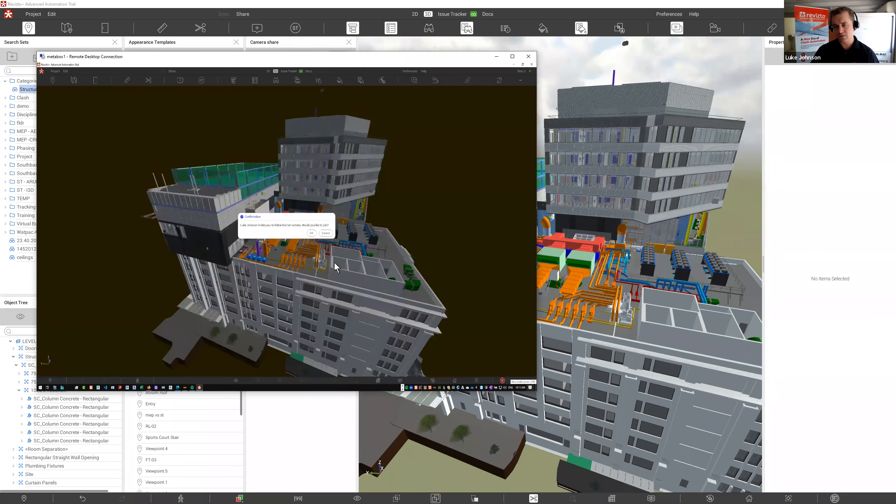
{"action": "left_click_drag", "start_coordinate": [536, 391], "coordinate": [716, 469]}
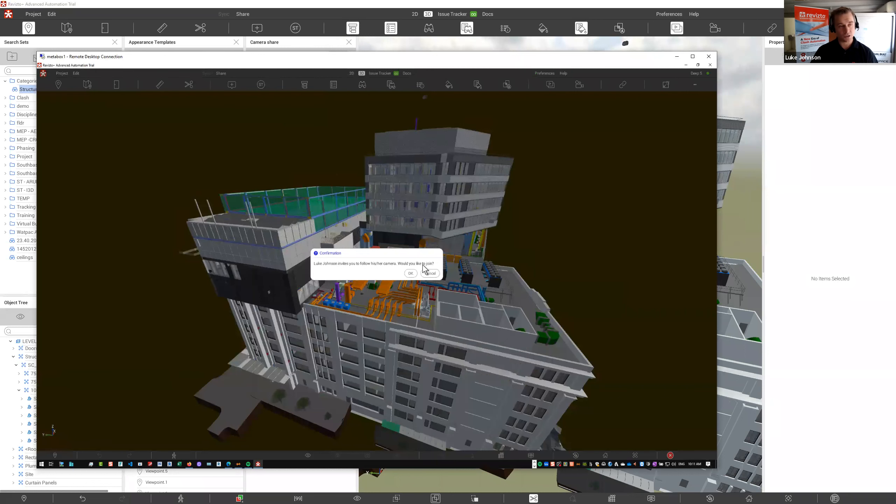
{"action": "left_click", "coordinate": [410, 274]}
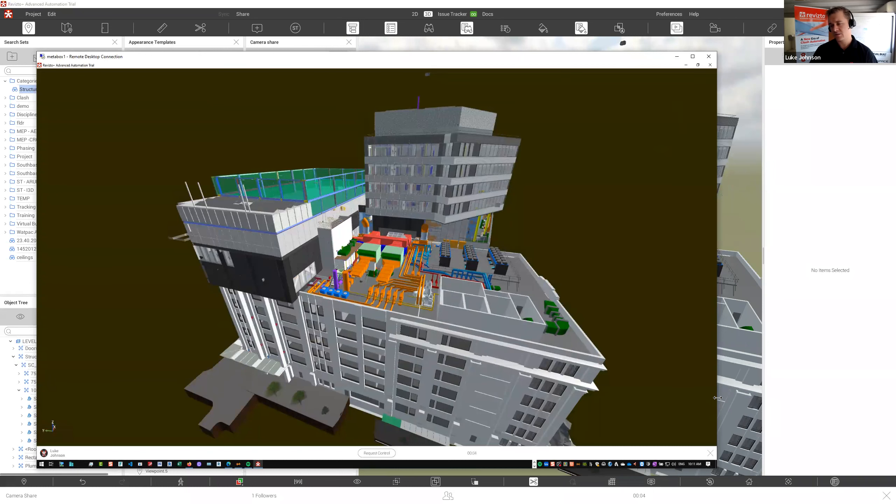
Shrink the remote desktop window and orbit the local model to test the camera share
{"action": "left_click_drag", "start_coordinate": [439, 470], "coordinate": [415, 322]}
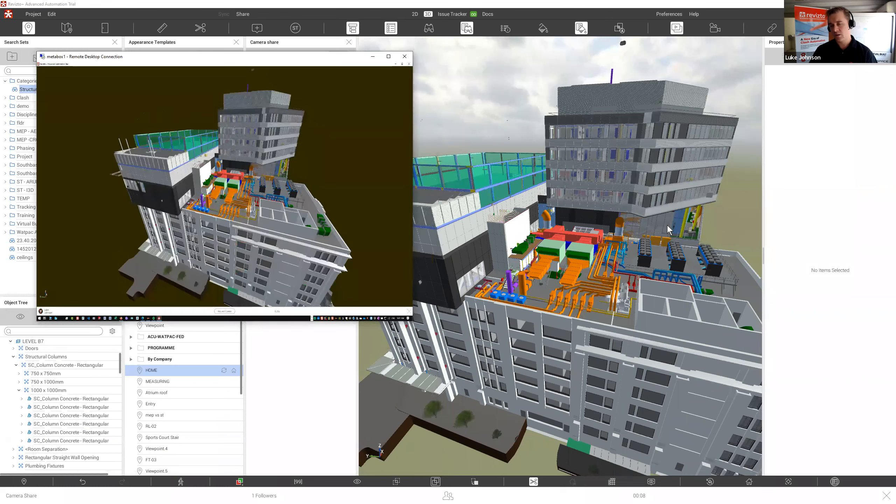
{"action": "left_click_drag", "start_coordinate": [667, 226], "coordinate": [658, 225]}
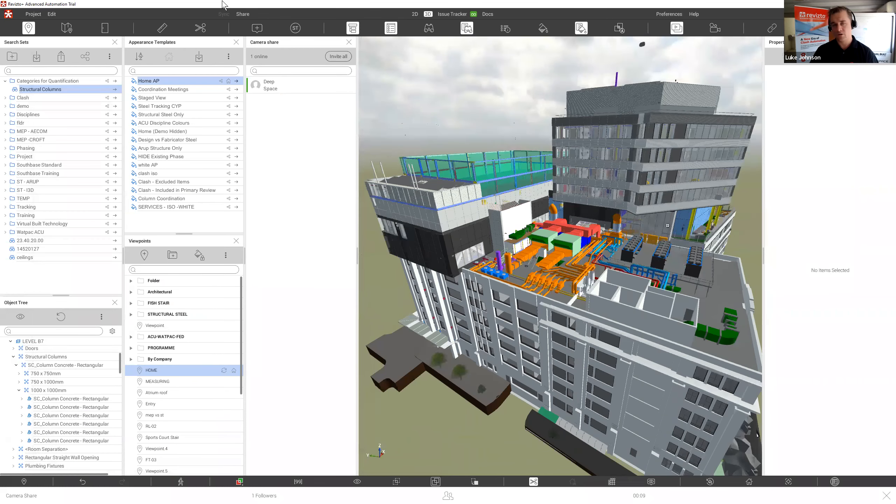
Restore the local Revizto window, fit it beside the remote desktop window with its panels hidden, and orbit the shared view
{"action": "double_click", "coordinate": [222, 2]}
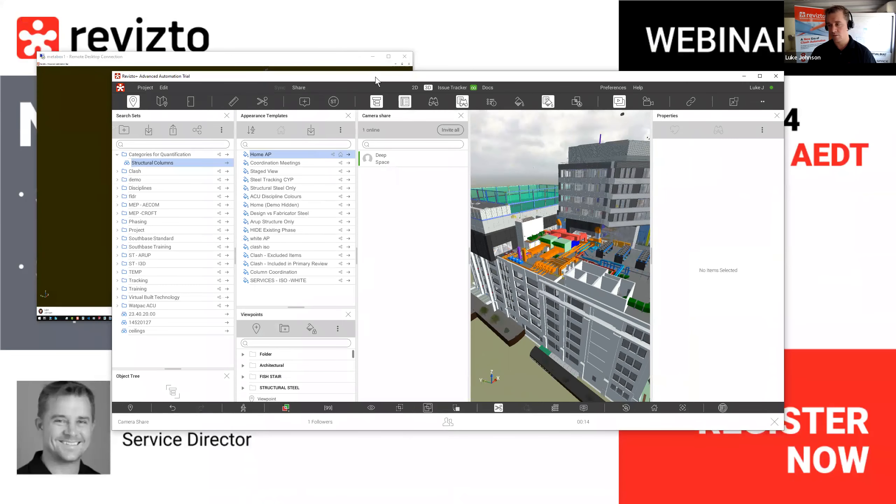
{"action": "left_click_drag", "start_coordinate": [720, 76], "coordinate": [837, 44]}
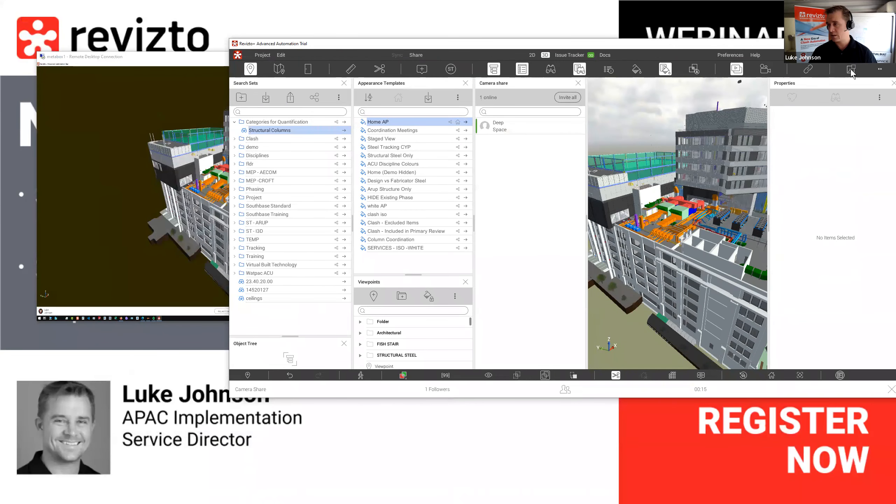
{"action": "left_click", "coordinate": [851, 70]}
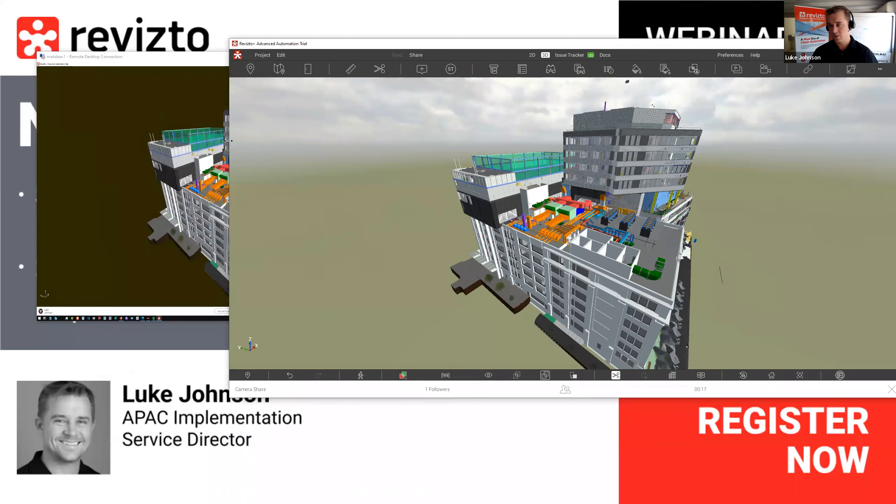
{"action": "left_click_drag", "start_coordinate": [228, 140], "coordinate": [463, 141]}
{"action": "left_click_drag", "start_coordinate": [732, 225], "coordinate": [618, 194]}
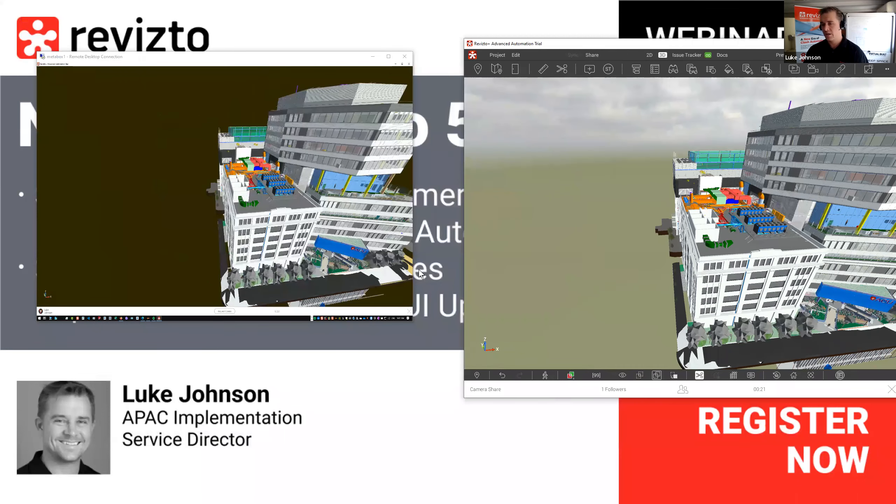
Enlarge the remote desktop window to fill the space beside the local Revizto window
{"action": "left_click", "coordinate": [413, 322]}
{"action": "left_click_drag", "start_coordinate": [413, 322], "coordinate": [460, 408]}
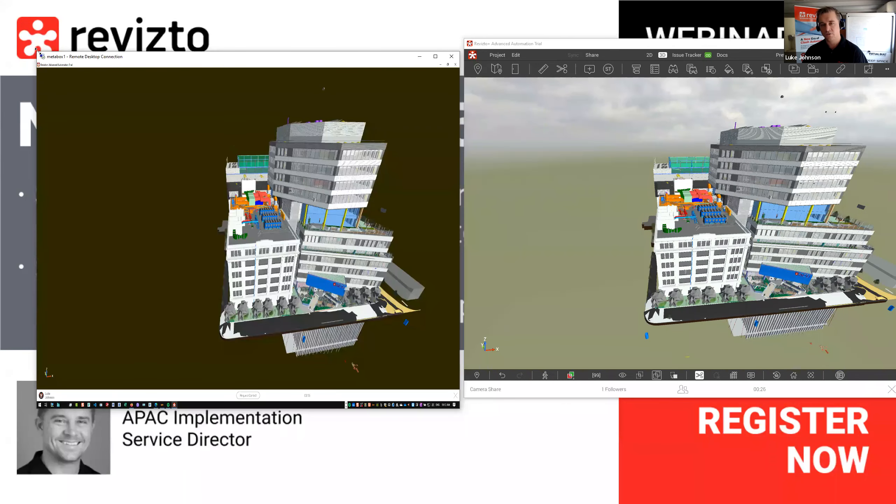
{"action": "left_click_drag", "start_coordinate": [36, 50], "coordinate": [11, 48]}
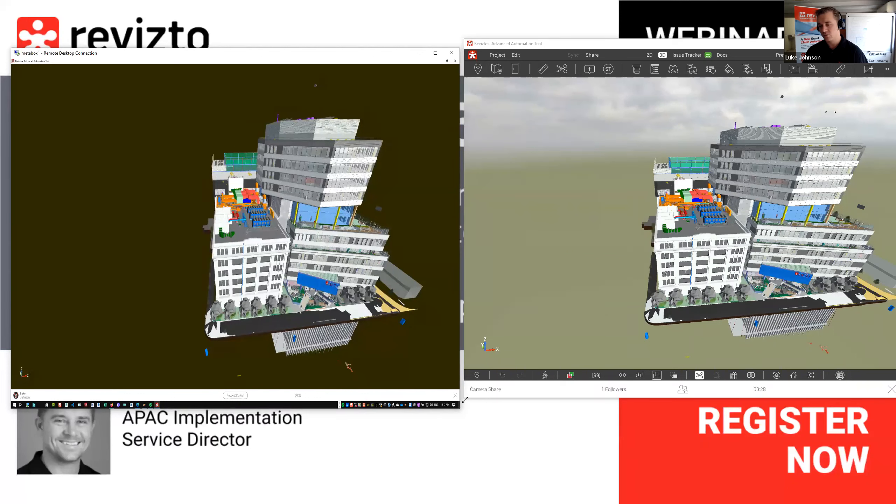
Make the local Revizto window taller and navigate its shared camera to the terrace beneath the glazed facade
{"action": "left_click_drag", "start_coordinate": [465, 401], "coordinate": [465, 417]}
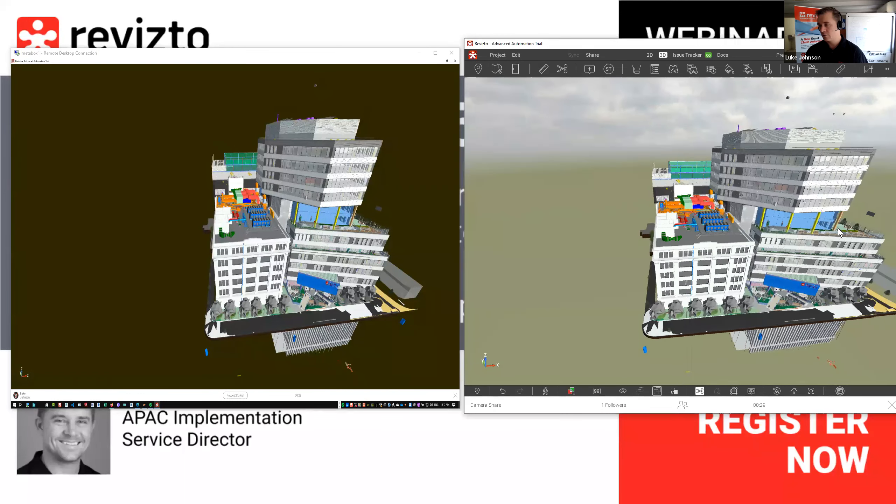
{"action": "scroll", "coordinate": [833, 225], "scroll_direction": "up", "scroll_amount": 3}
{"action": "scroll", "coordinate": [831, 235], "scroll_direction": "up", "scroll_amount": 3}
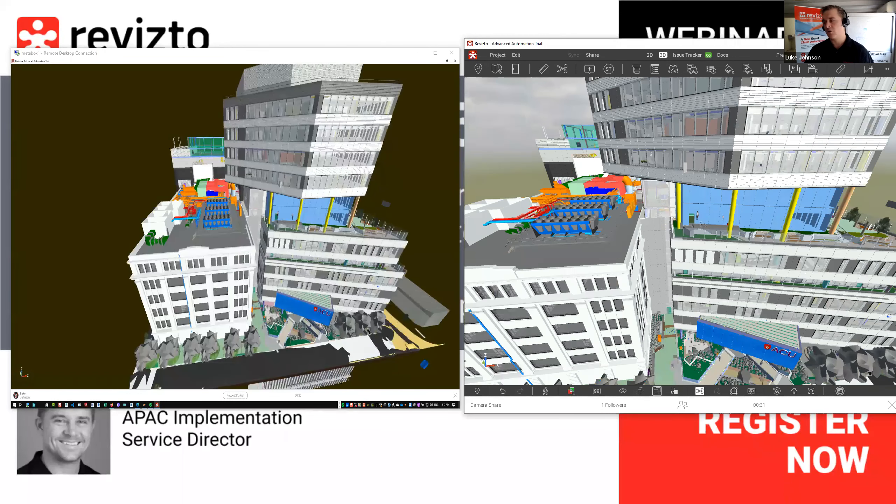
{"action": "middle_click_drag", "start_coordinate": [831, 233], "coordinate": [760, 236]}
{"action": "middle_click_drag", "start_coordinate": [679, 232], "coordinate": [541, 247]}
{"action": "scroll", "coordinate": [740, 214], "scroll_direction": "up", "scroll_amount": 5}
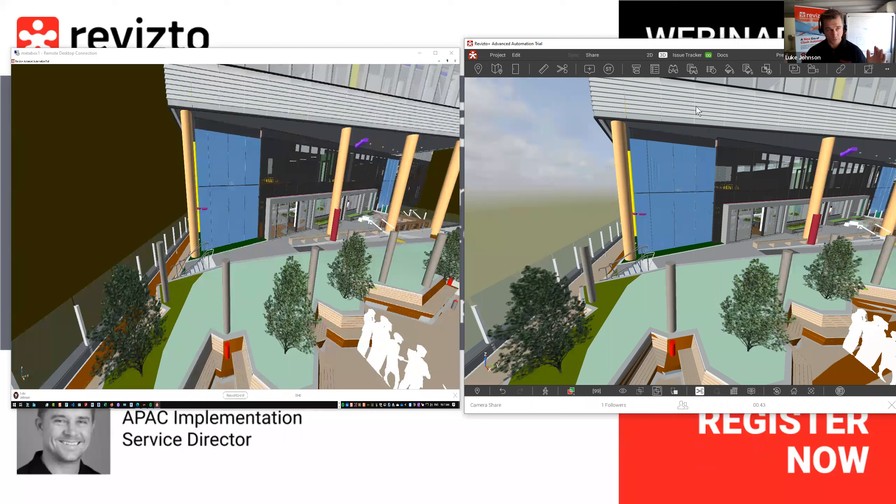
{"action": "mouse_move", "coordinate": [695, 107]}
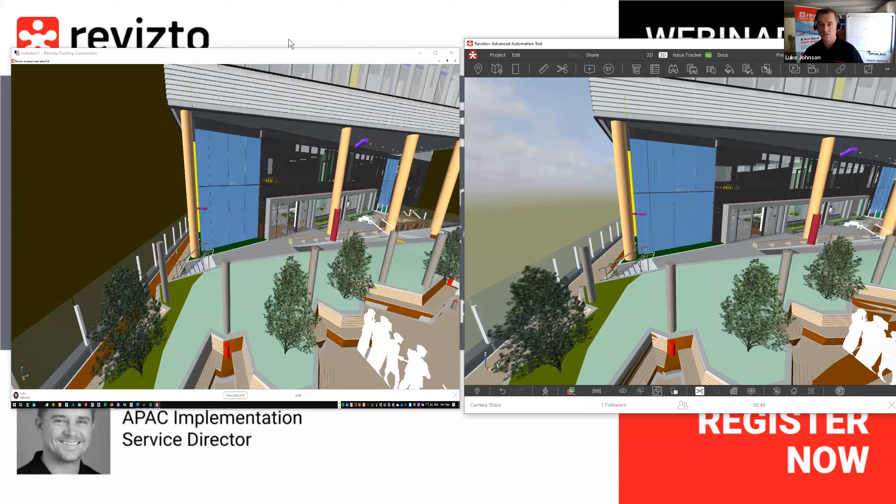
{"action": "scroll", "coordinate": [840, 245], "scroll_direction": "up", "scroll_amount": 2}
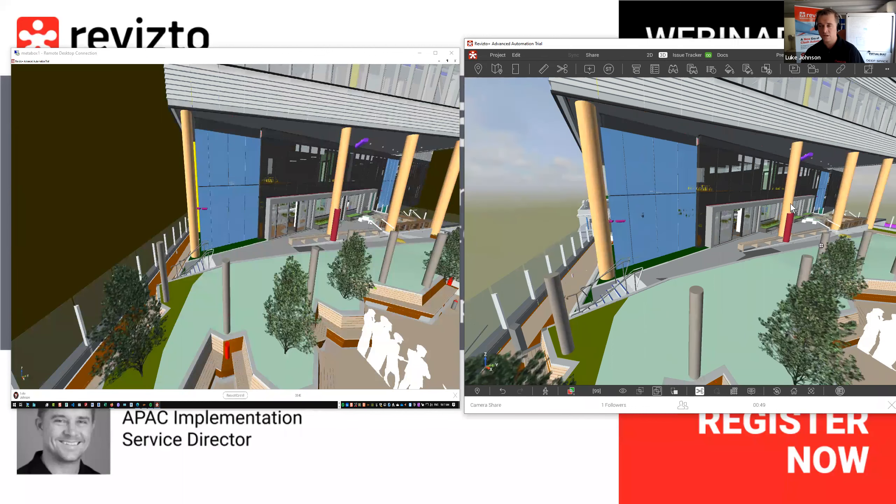
{"action": "left_click_drag", "start_coordinate": [790, 203], "coordinate": [843, 204]}
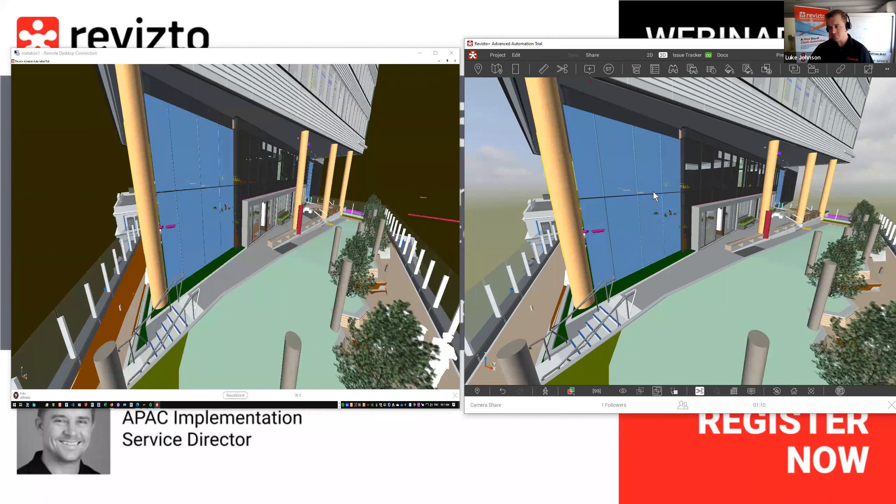
Activate the ACU Discipline Colours appearance template in the local session and move the shared camera through the coloured services
{"action": "left_click", "coordinate": [747, 70]}
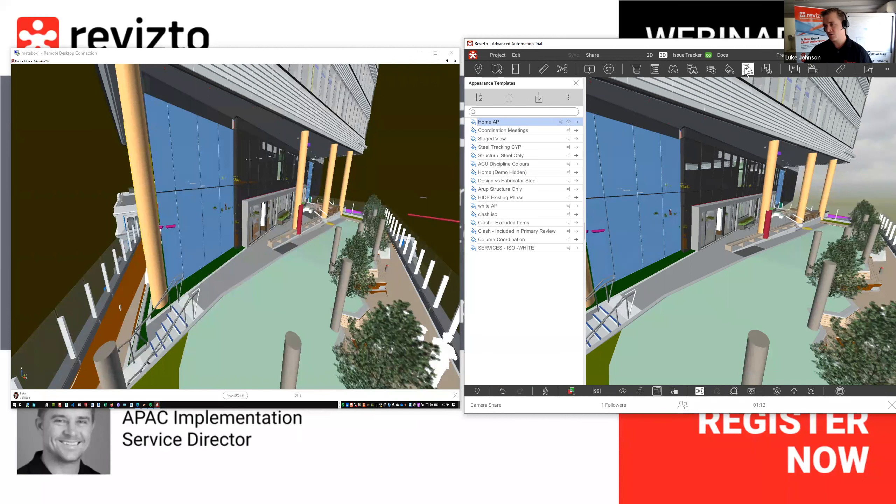
{"action": "left_click", "coordinate": [577, 168]}
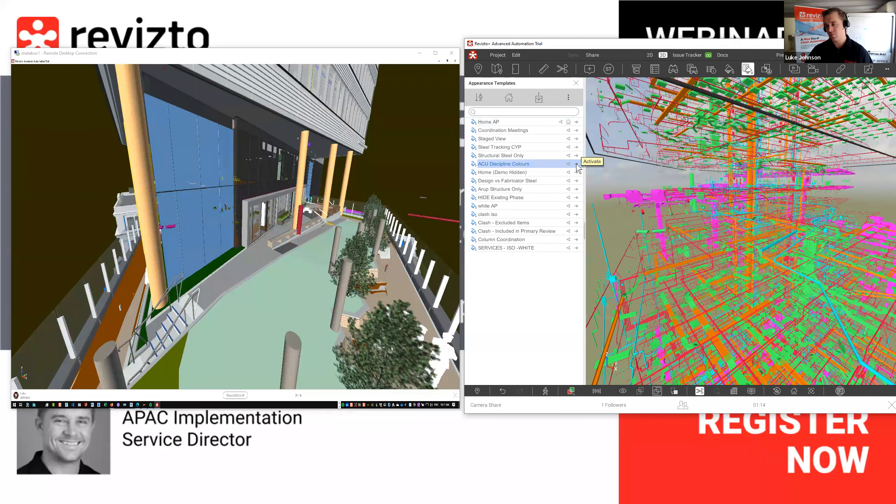
{"action": "middle_click_drag", "start_coordinate": [753, 237], "coordinate": [753, 243]}
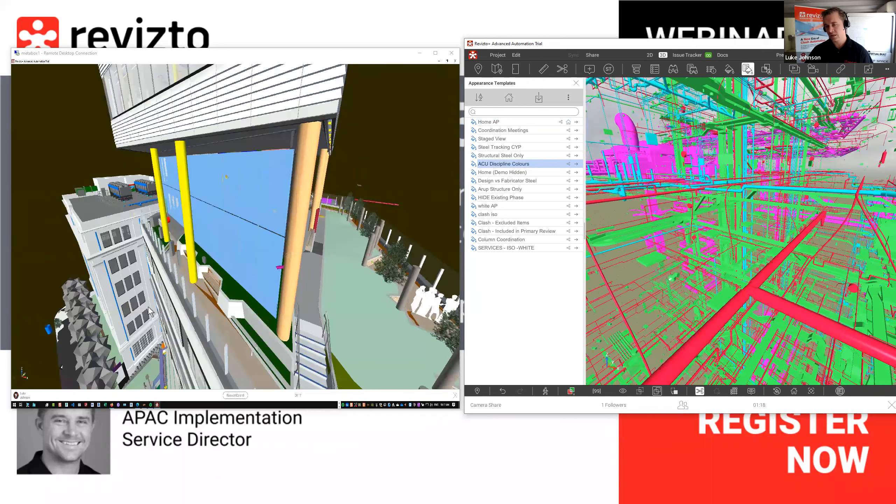
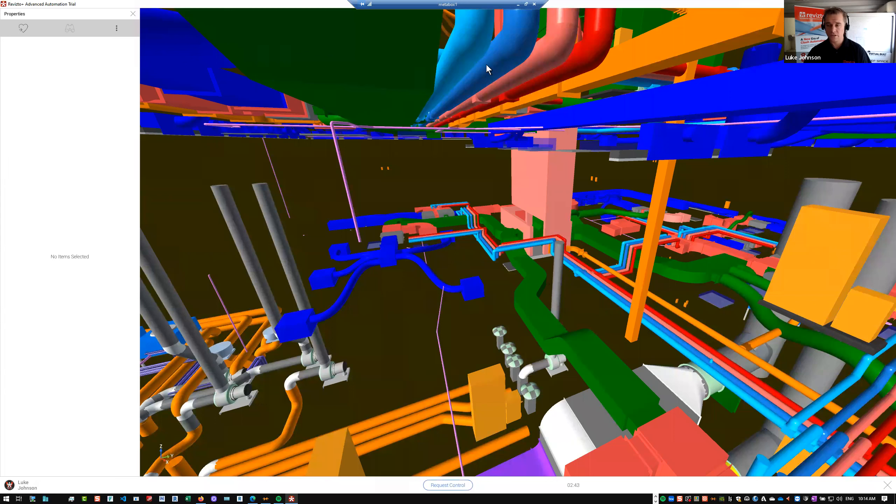
Request control of the camera share from the remote session and grant the request in the local session
{"action": "left_click", "coordinate": [458, 487]}
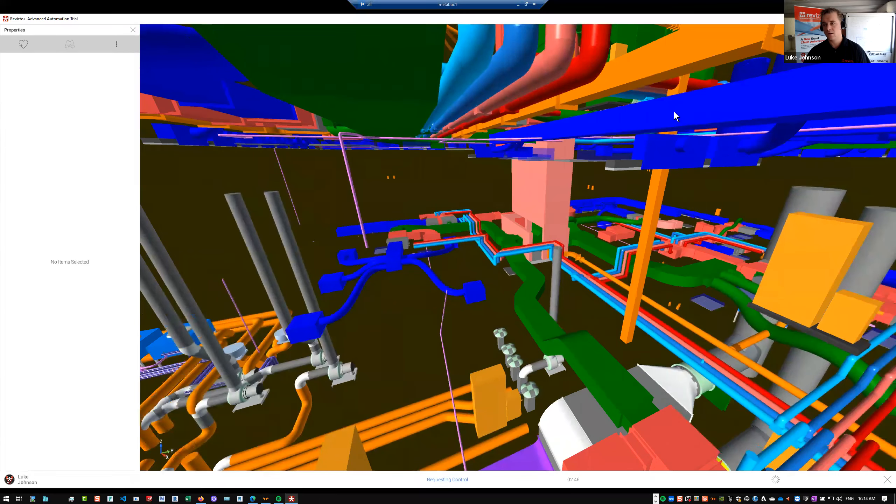
{"action": "left_click", "coordinate": [872, 4]}
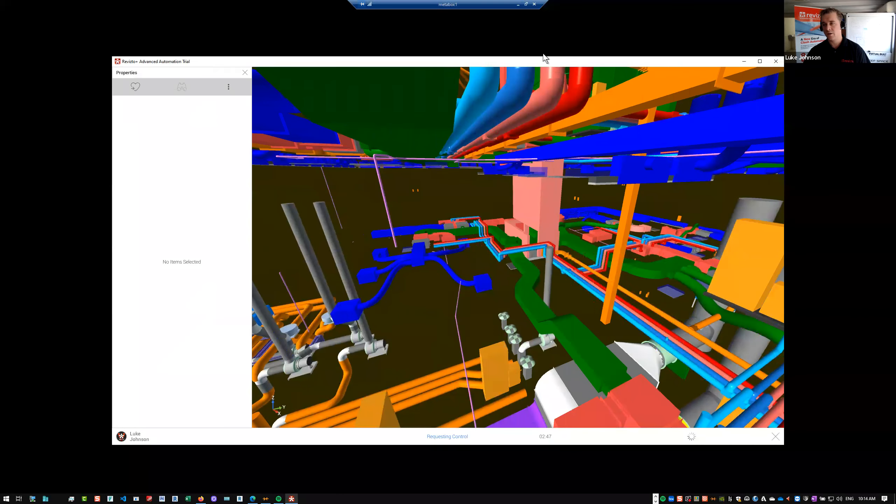
{"action": "left_click", "coordinate": [517, 5]}
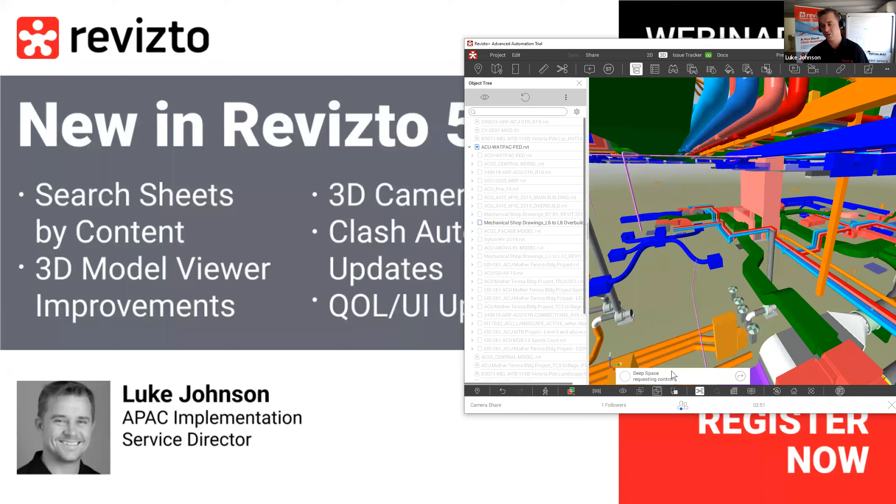
{"action": "left_click", "coordinate": [741, 377]}
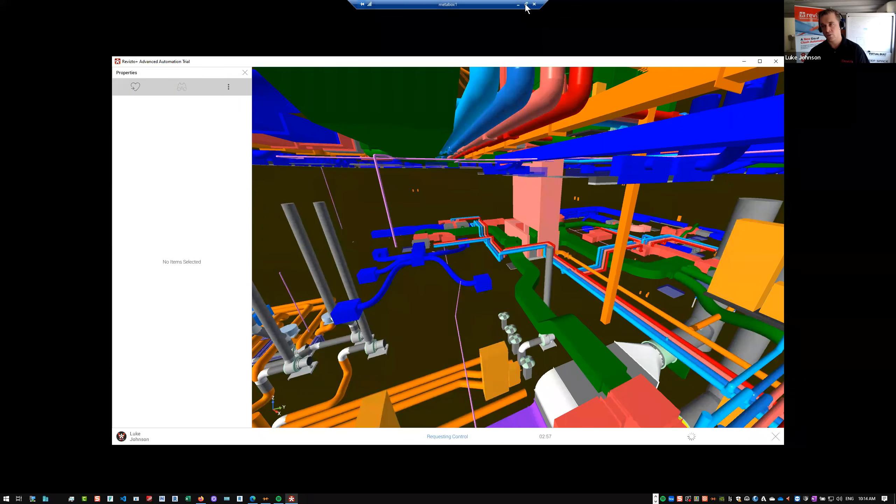
Fit the remote desktop and local Revizto windows side by side and hide the Object Tree and Properties panels
{"action": "left_click", "coordinate": [526, 4]}
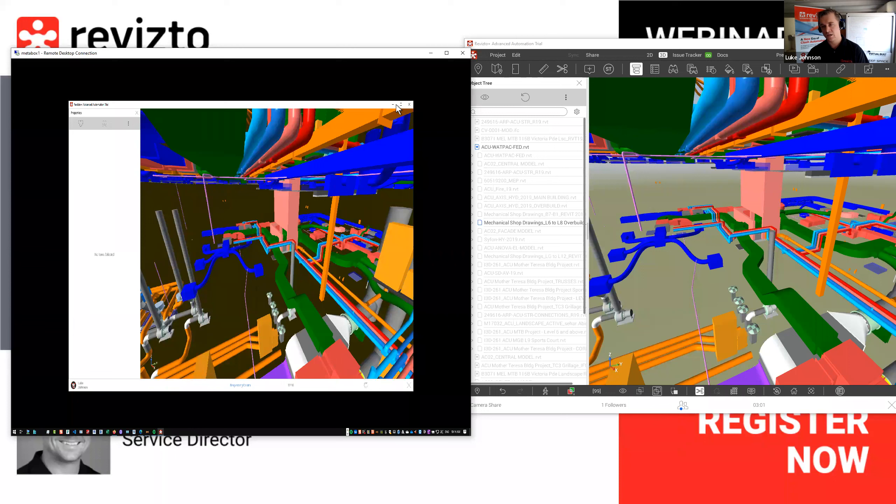
{"action": "double_click", "coordinate": [374, 105]}
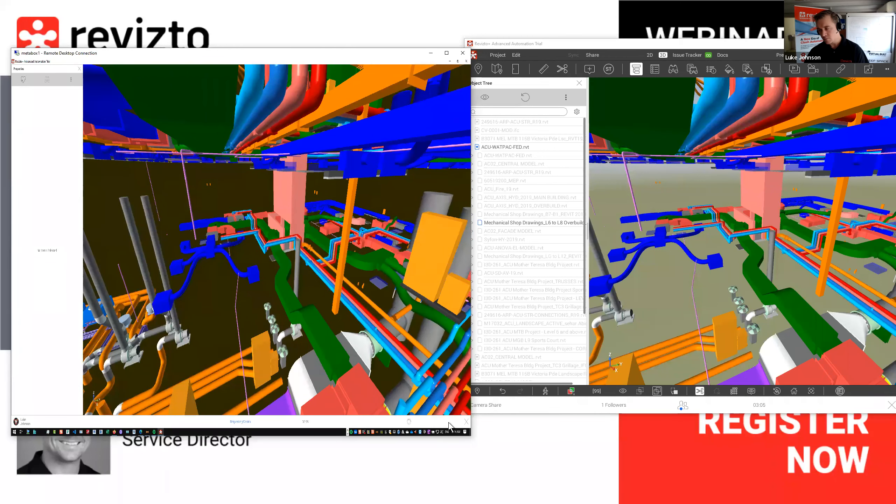
{"action": "left_click", "coordinate": [525, 413]}
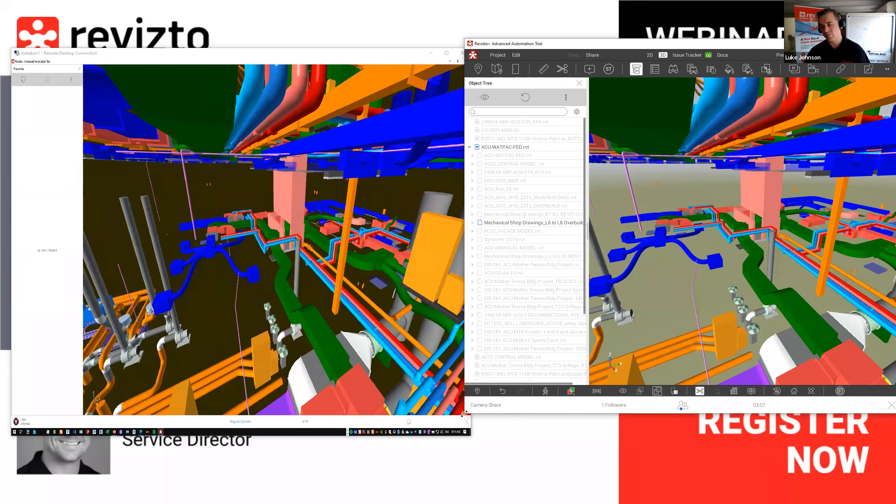
{"action": "left_click_drag", "start_coordinate": [463, 413], "coordinate": [474, 434]}
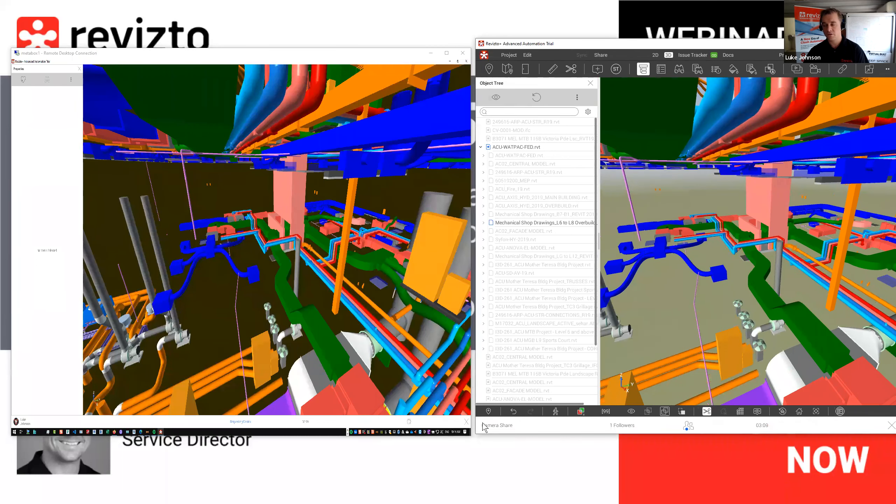
{"action": "left_click", "coordinate": [591, 83]}
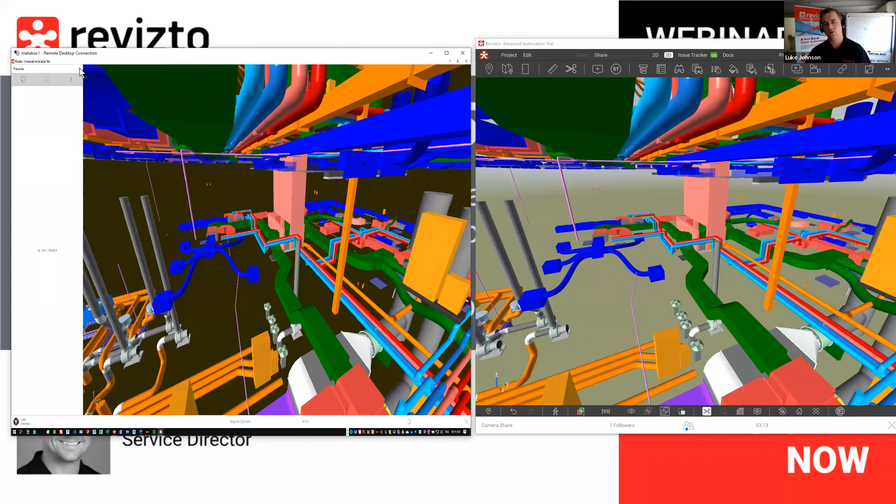
{"action": "left_click", "coordinate": [80, 69]}
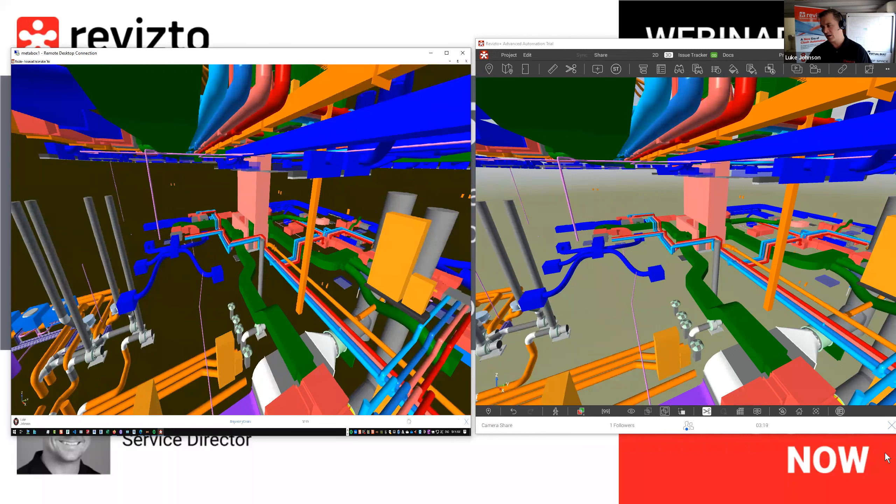
End the current camera share, invite the local participant to a new one from the remote session, and accept the invitation
{"action": "left_click", "coordinate": [887, 426]}
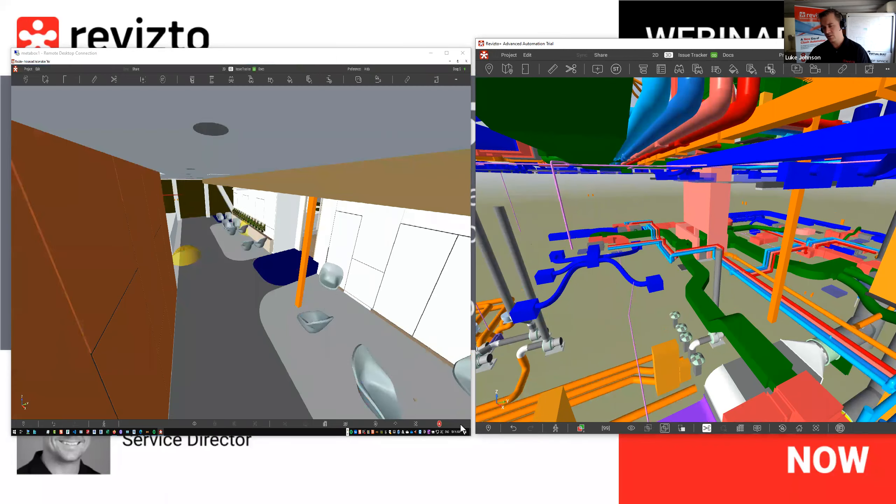
{"action": "left_click_drag", "start_coordinate": [623, 286], "coordinate": [546, 317]}
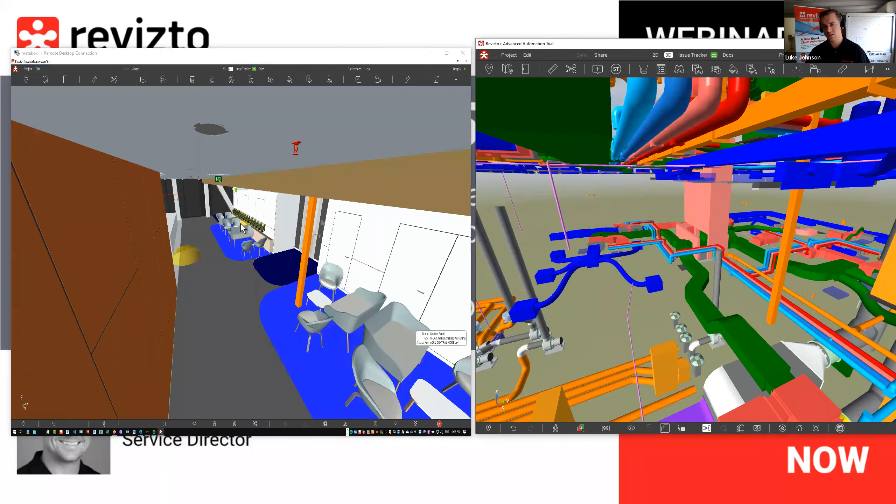
{"action": "left_click", "coordinate": [356, 64]}
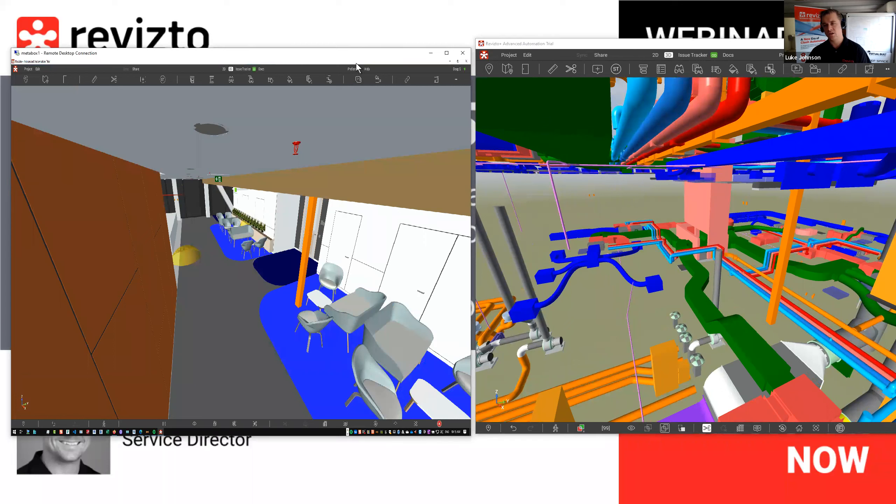
{"action": "left_click", "coordinate": [357, 81]}
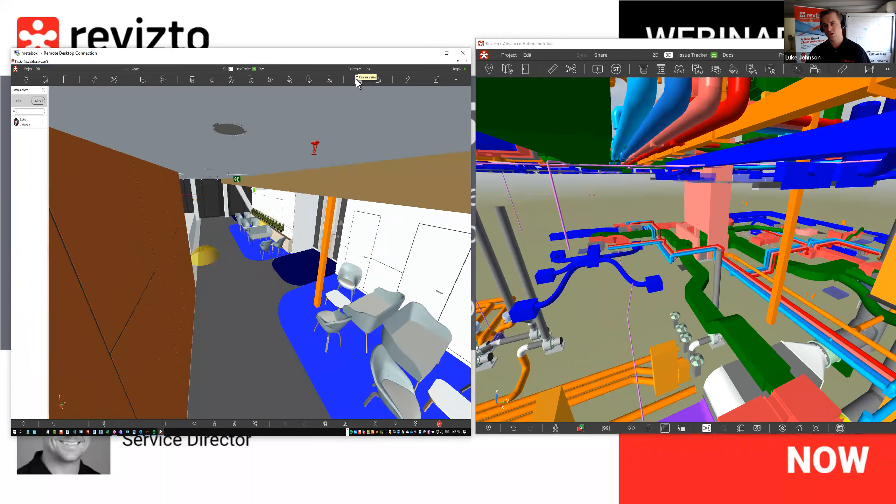
{"action": "left_click", "coordinate": [43, 124]}
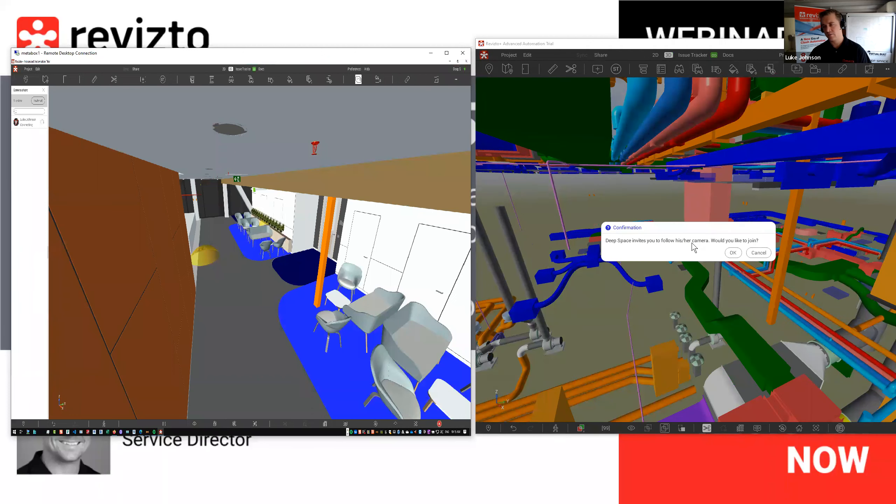
{"action": "left_click", "coordinate": [733, 254]}
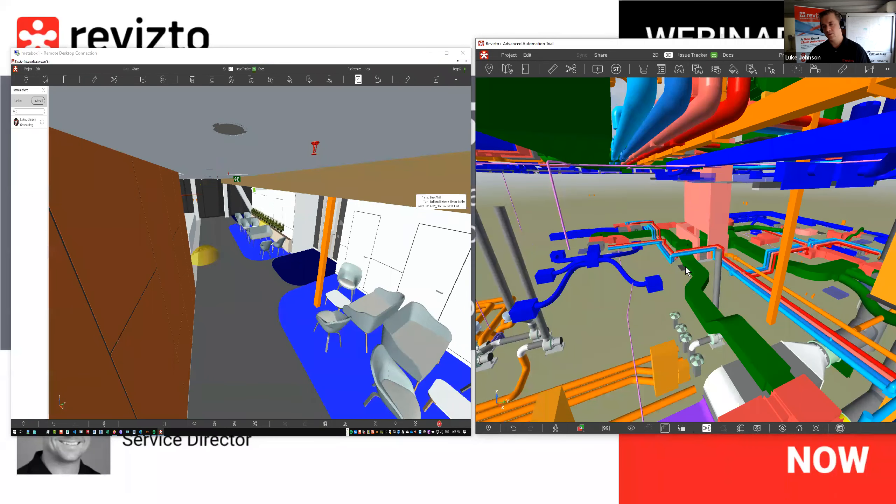
Lead the shared camera from the remote session through the interior to the classroom with the red boxes and green cabinet
{"action": "left_click", "coordinate": [304, 240]}
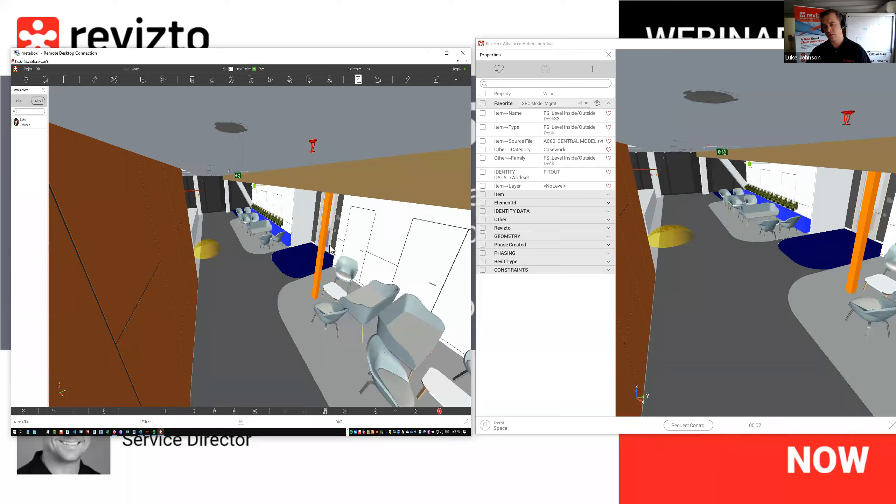
{"action": "scroll", "coordinate": [328, 242], "scroll_direction": "down", "scroll_amount": 6}
{"action": "left_click_drag", "start_coordinate": [308, 237], "coordinate": [259, 242]}
{"action": "scroll", "coordinate": [252, 241], "scroll_direction": "down", "scroll_amount": 5}
{"action": "scroll", "coordinate": [259, 241], "scroll_direction": "down", "scroll_amount": 5}
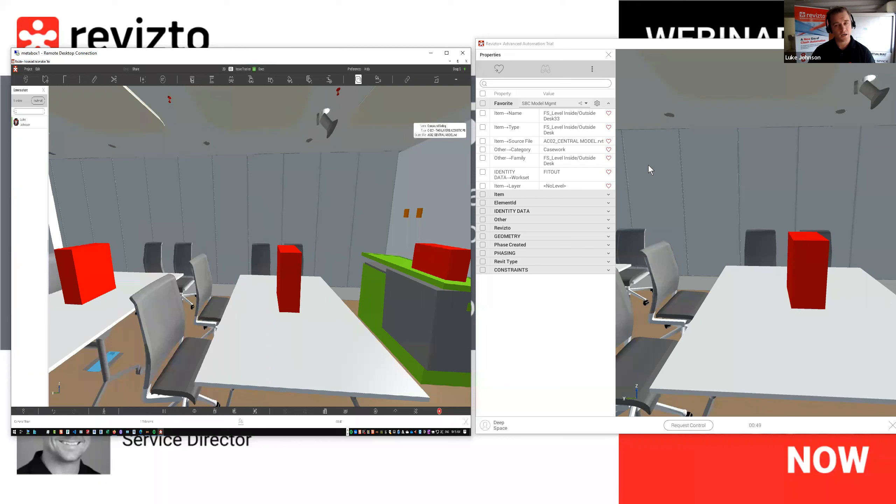
{"action": "right_click_drag", "start_coordinate": [284, 271], "coordinate": [395, 255]}
{"action": "scroll", "coordinate": [394, 256], "scroll_direction": "up", "scroll_amount": 5}
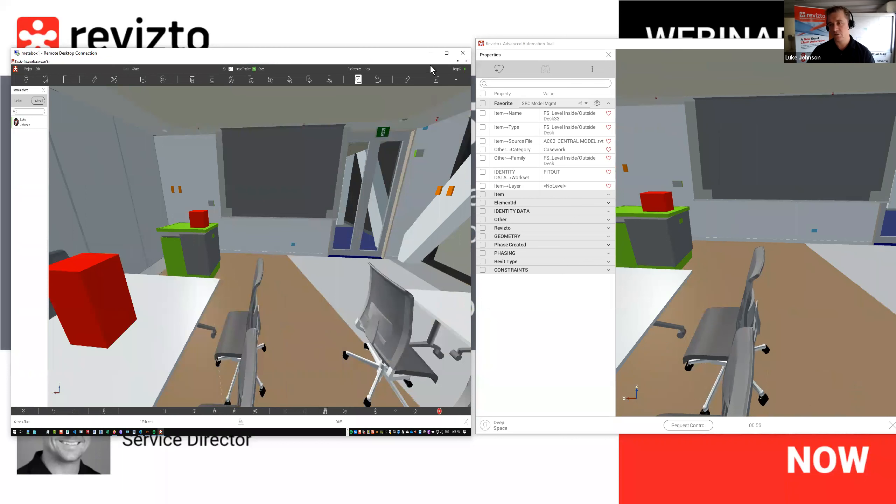
Minimise the remote desktop, maximise the local Revizto window and return the model to its home view
{"action": "left_click", "coordinate": [431, 52]}
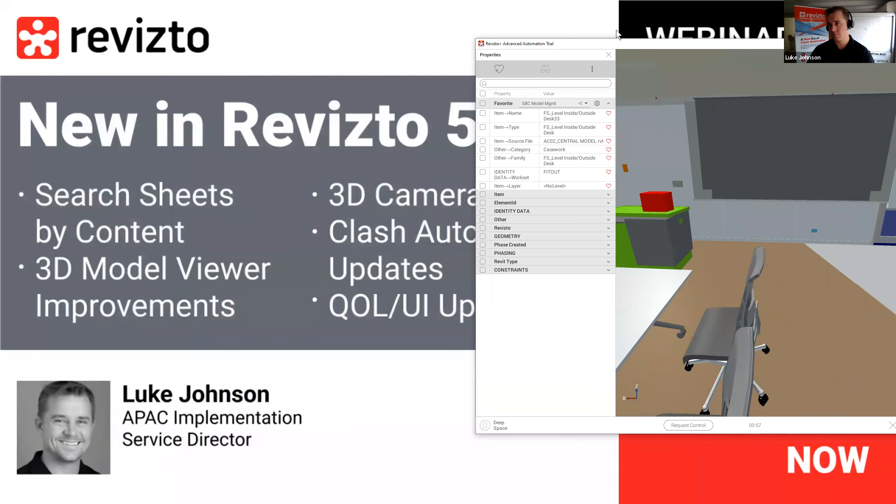
{"action": "double_click", "coordinate": [662, 43]}
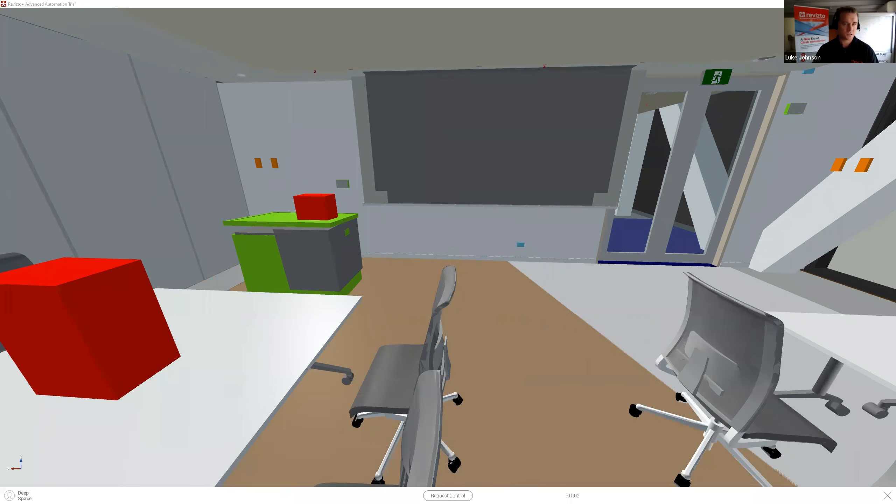
{"action": "key", "text": "alt+Tab"}
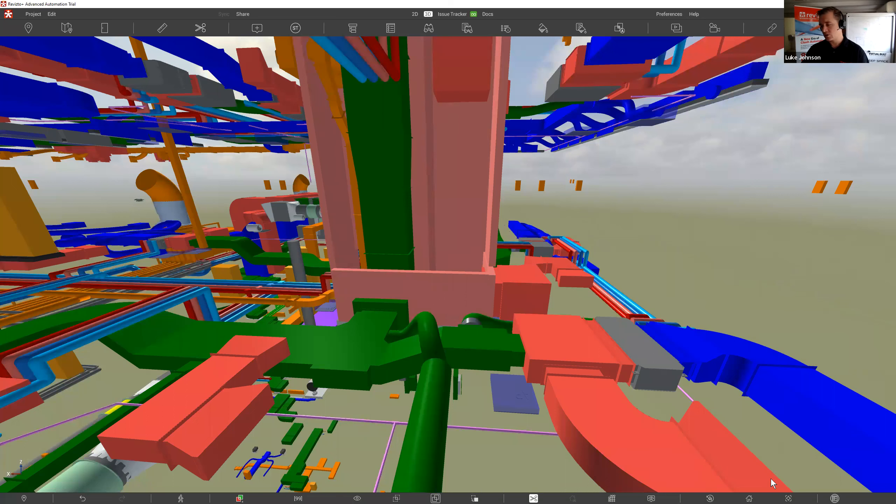
{"action": "left_click", "coordinate": [749, 498]}
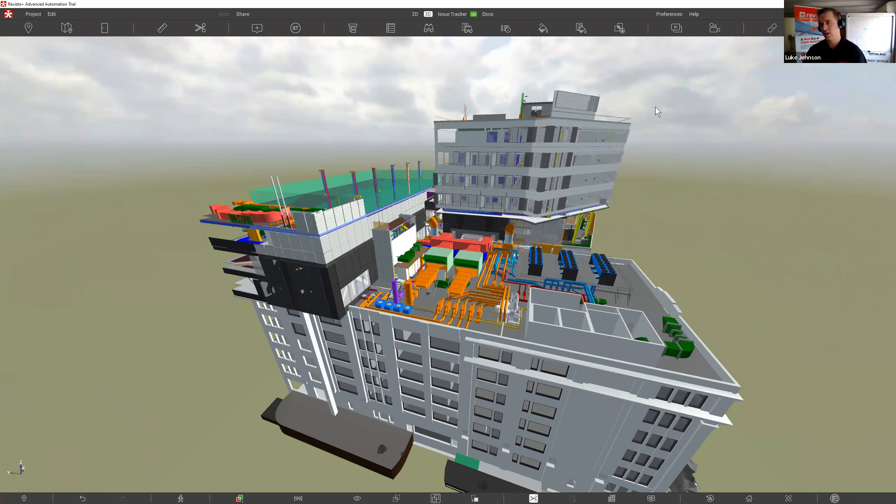
Show the AA1 Steel Coordination clash test in Clash Automation and widen its results area to reveal the extra columns
{"action": "left_click", "coordinate": [619, 28]}
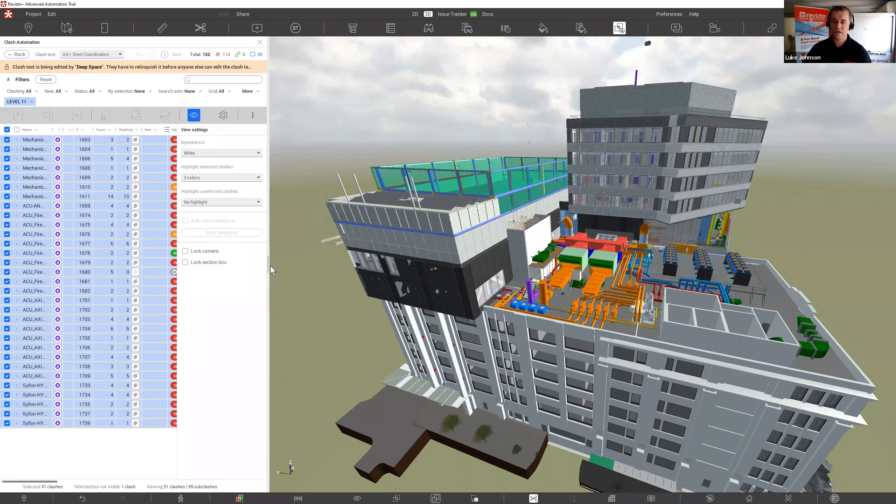
{"action": "left_click_drag", "start_coordinate": [333, 262], "coordinate": [454, 271]}
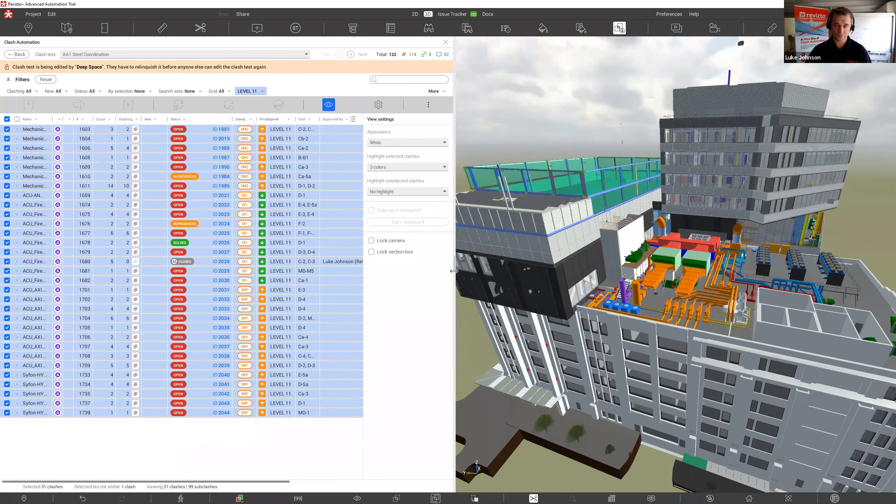
Return to the list of clash tests and show the search sets stored under Clash > Clash Tests
{"action": "left_click", "coordinate": [19, 55]}
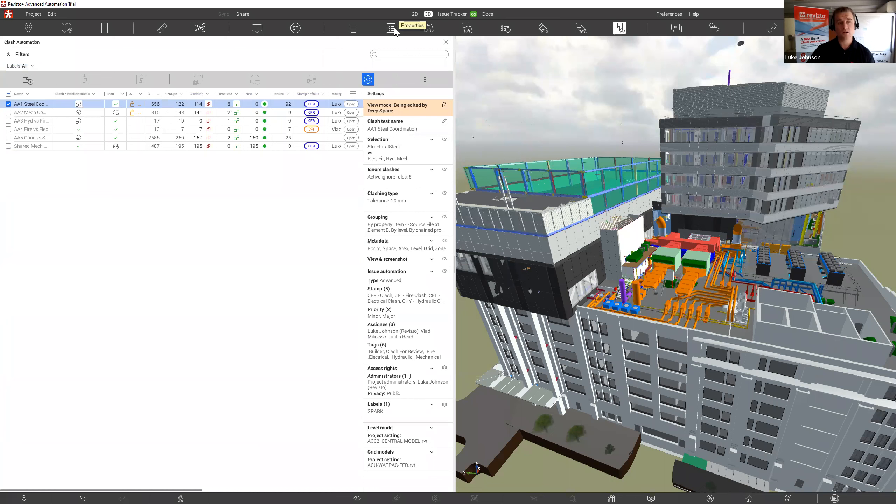
{"action": "left_click", "coordinate": [467, 28]}
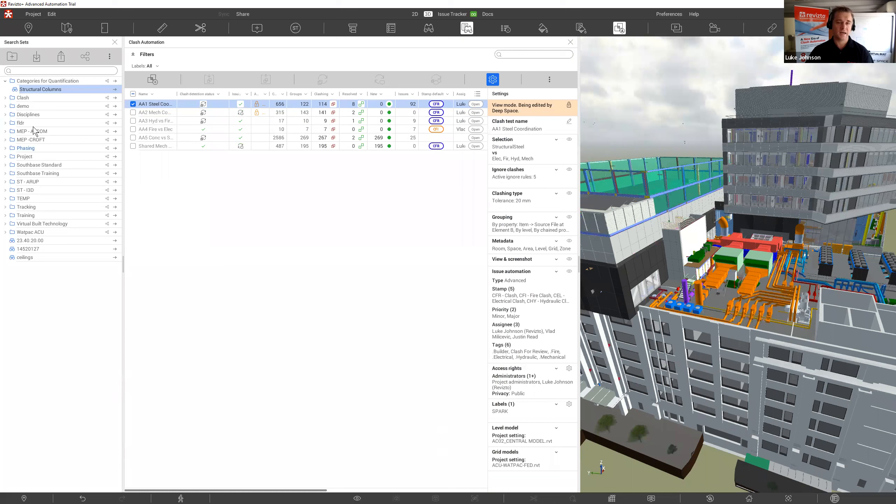
{"action": "left_click", "coordinate": [6, 98]}
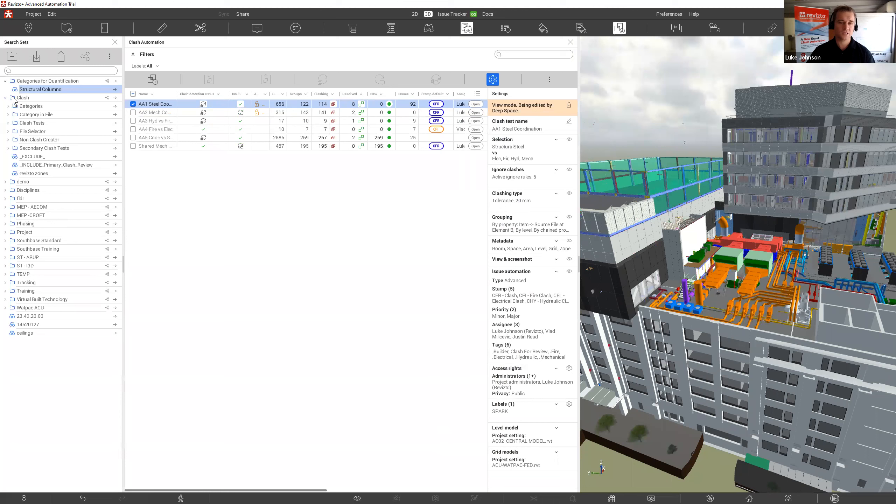
{"action": "left_click", "coordinate": [8, 123]}
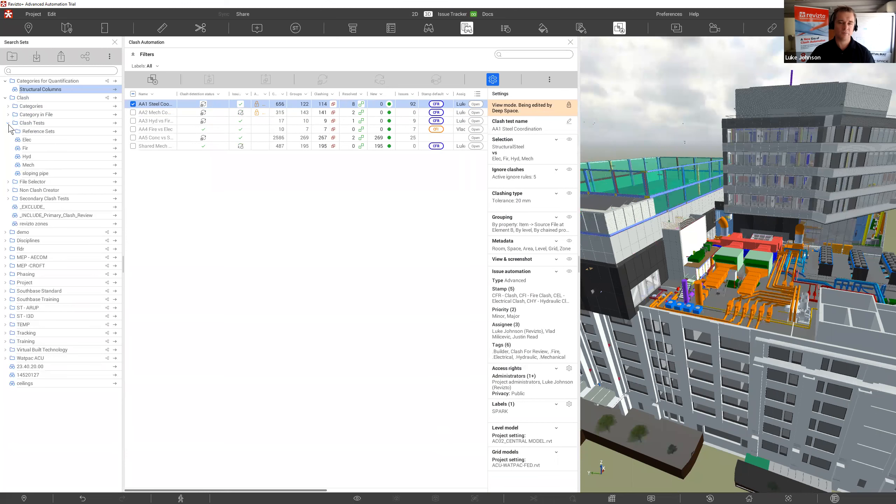
Open the Hyd search set in Find Objects and dock its conditions below the 3D view
{"action": "right_click", "coordinate": [35, 158]}
{"action": "left_click", "coordinate": [55, 172]}
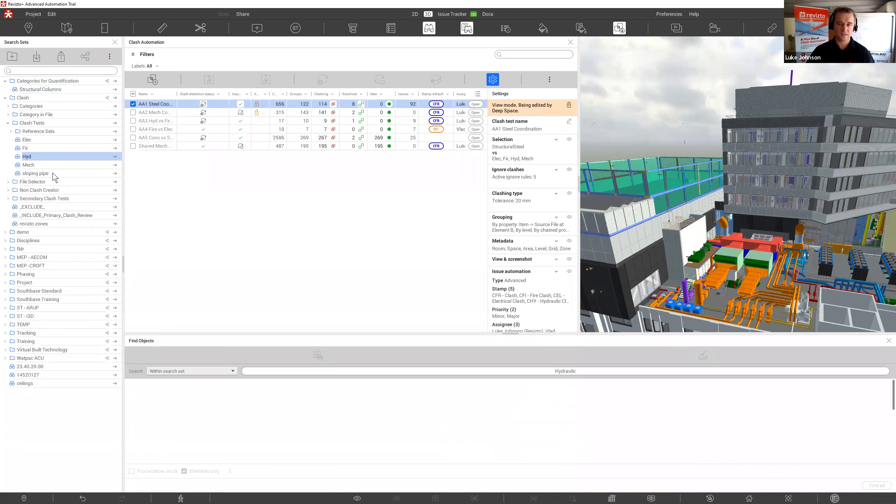
{"action": "left_click_drag", "start_coordinate": [594, 339], "coordinate": [737, 205]}
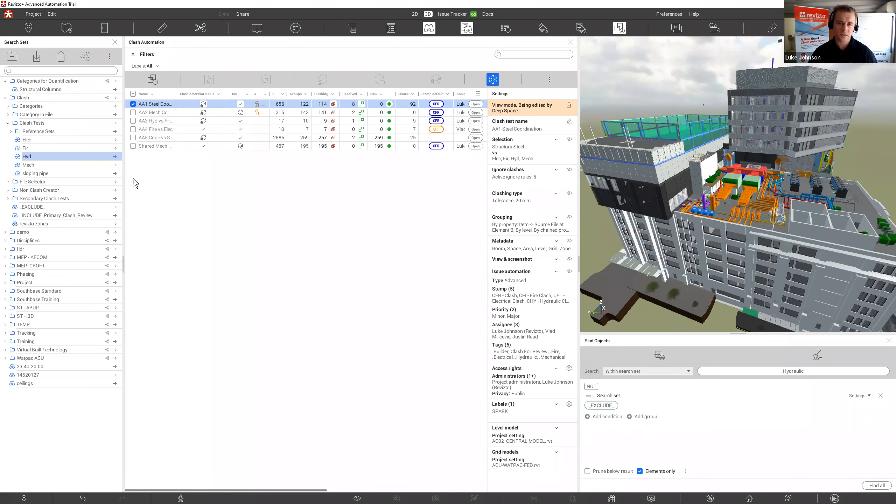
Widen the Name column of the clash test list and duplicate the AA1 Steel Coordination test
{"action": "left_click_drag", "start_coordinate": [177, 94], "coordinate": [217, 95]}
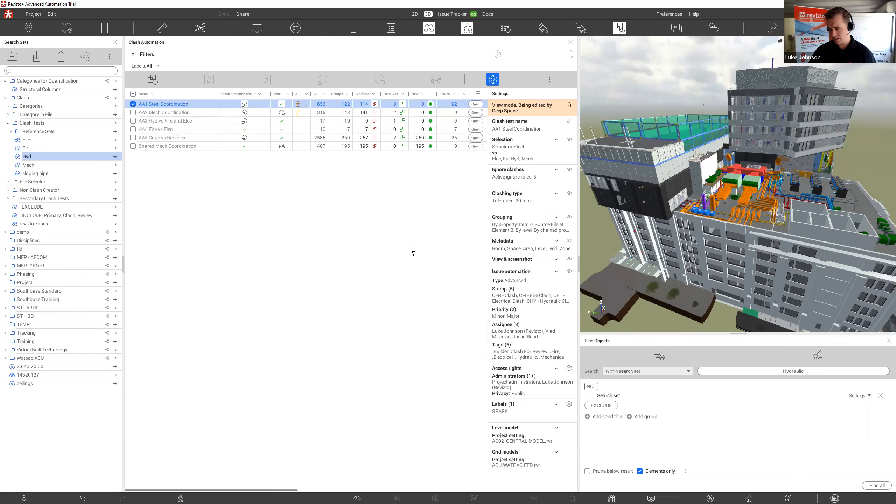
{"action": "right_click", "coordinate": [174, 103]}
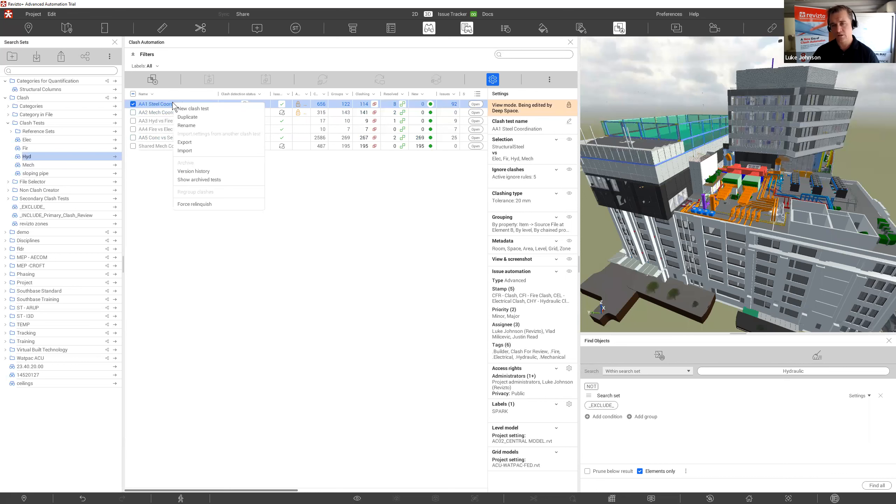
{"action": "left_click", "coordinate": [187, 117]}
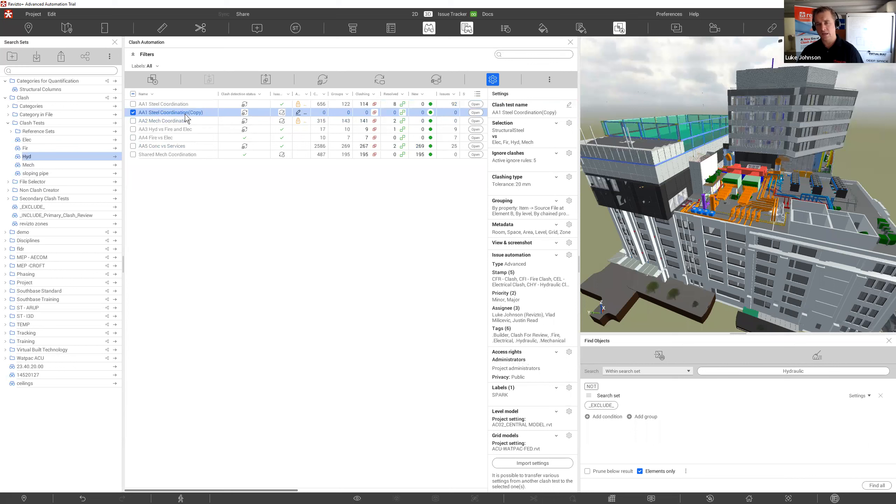
Rename the copied clash test "AA1 Steel Coordination - IGNORE RULES" and widen the Name column to fit it
{"action": "right_click", "coordinate": [185, 115]}
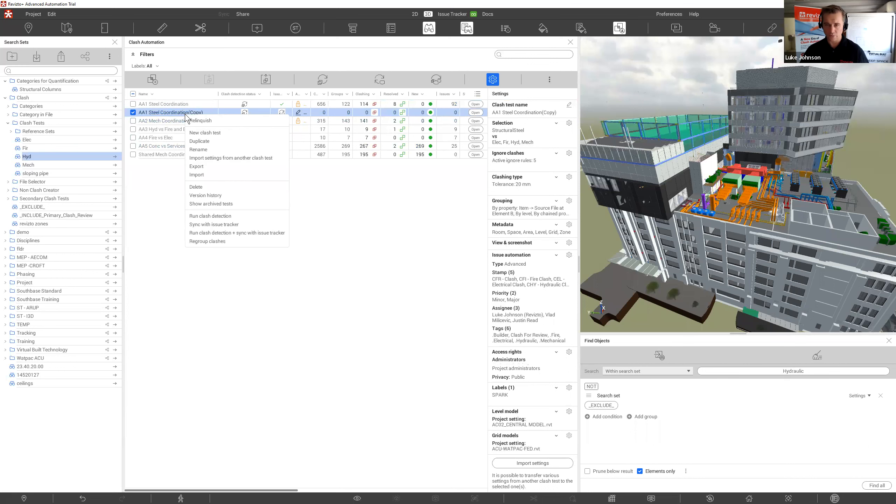
{"action": "left_click", "coordinate": [199, 149]}
{"action": "left_click", "coordinate": [439, 262]}
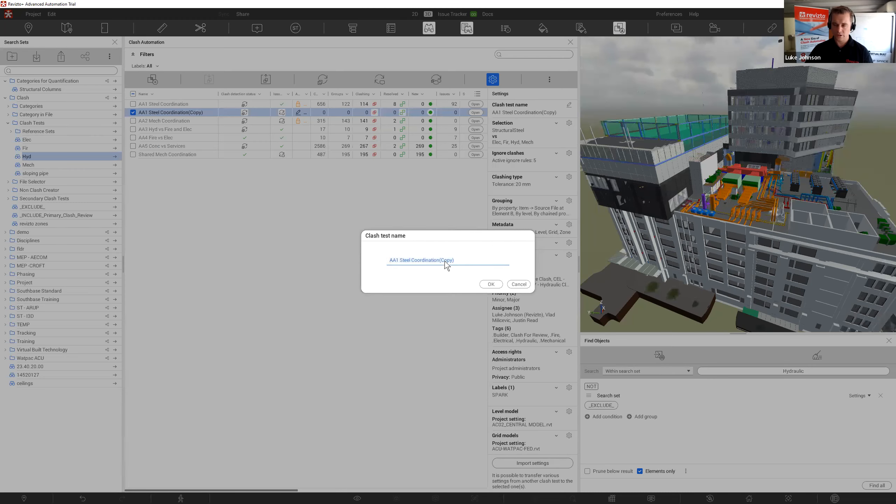
{"action": "left_click_drag", "start_coordinate": [446, 261], "coordinate": [476, 261]}
{"action": "type", "text": "- IGNORE RULES"}
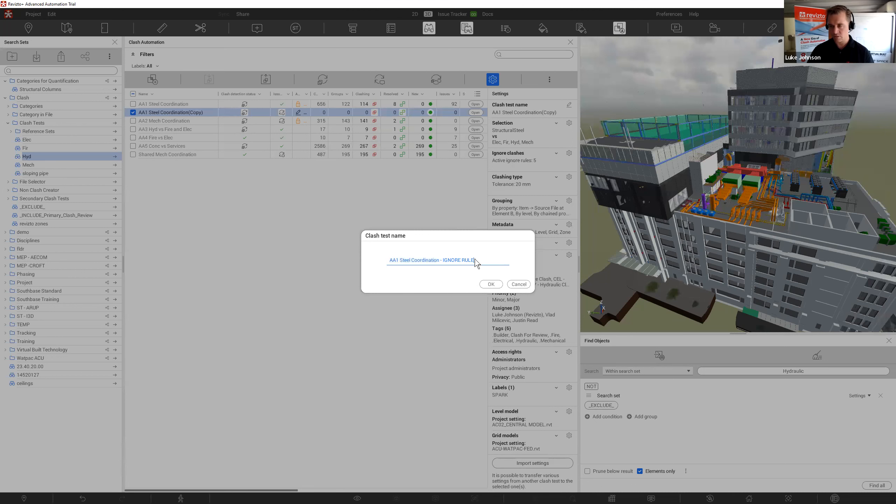
{"action": "key", "text": "Return"}
{"action": "left_click_drag", "start_coordinate": [219, 94], "coordinate": [249, 93]}
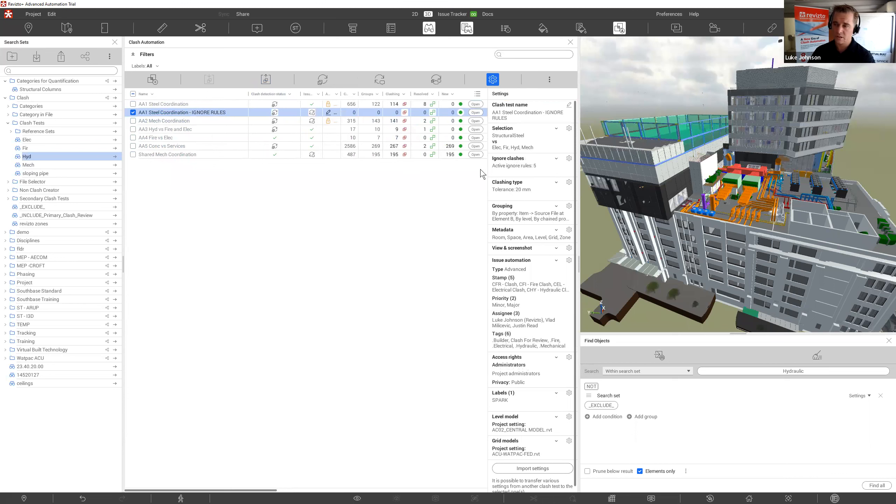
In the copied test's ignore clashes settings, enable "Ignore if both objects are in the same model"
{"action": "left_click", "coordinate": [569, 158]}
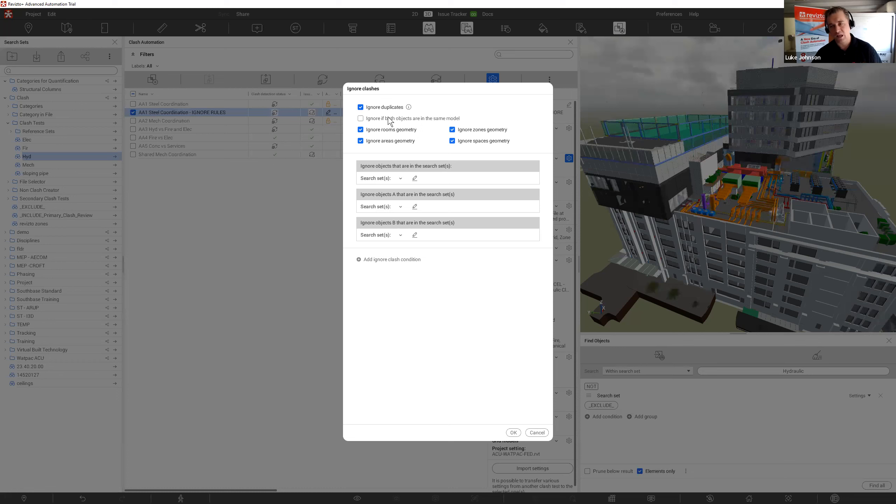
{"action": "left_click", "coordinate": [409, 109]}
{"action": "left_click", "coordinate": [409, 109]}
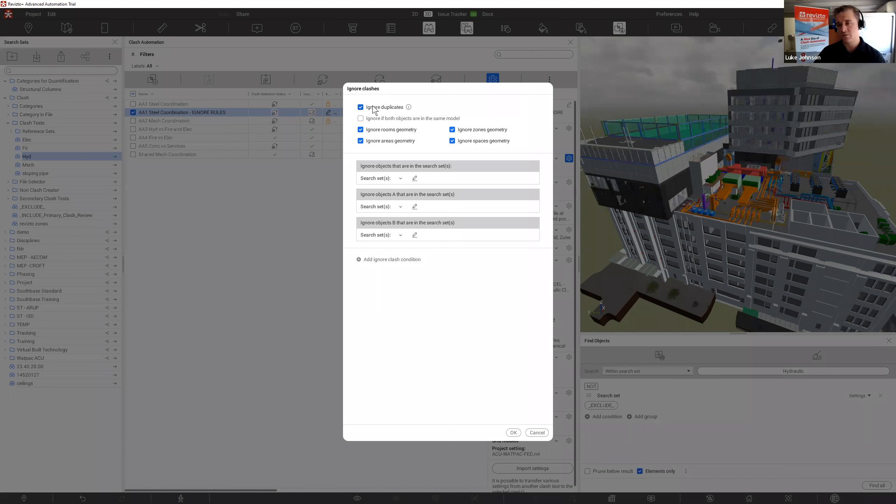
{"action": "left_click", "coordinate": [395, 122]}
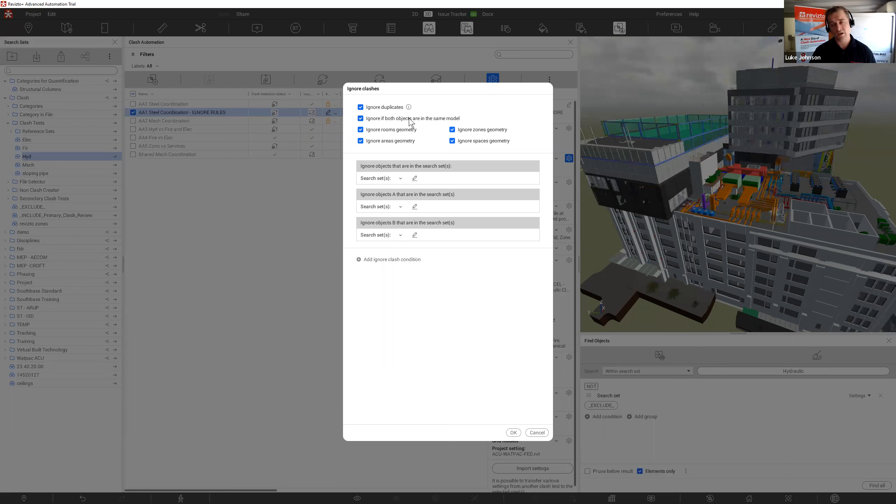
{"action": "left_click", "coordinate": [376, 119]}
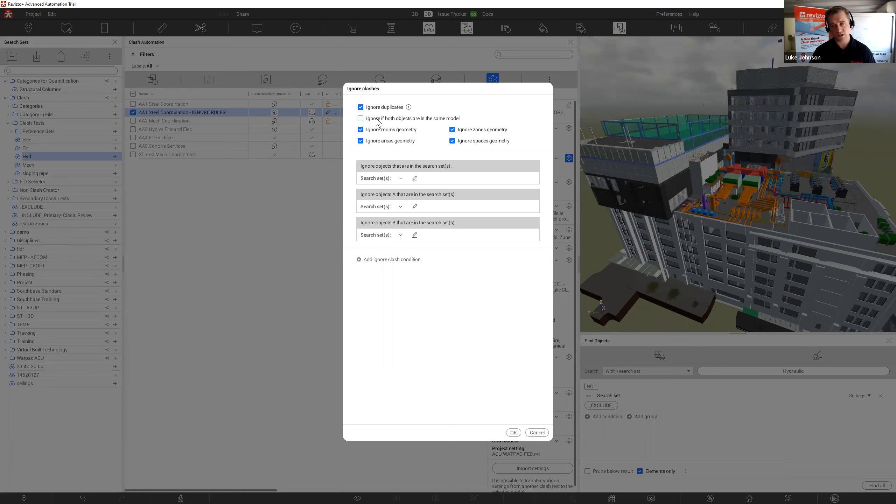
{"action": "left_click", "coordinate": [405, 120]}
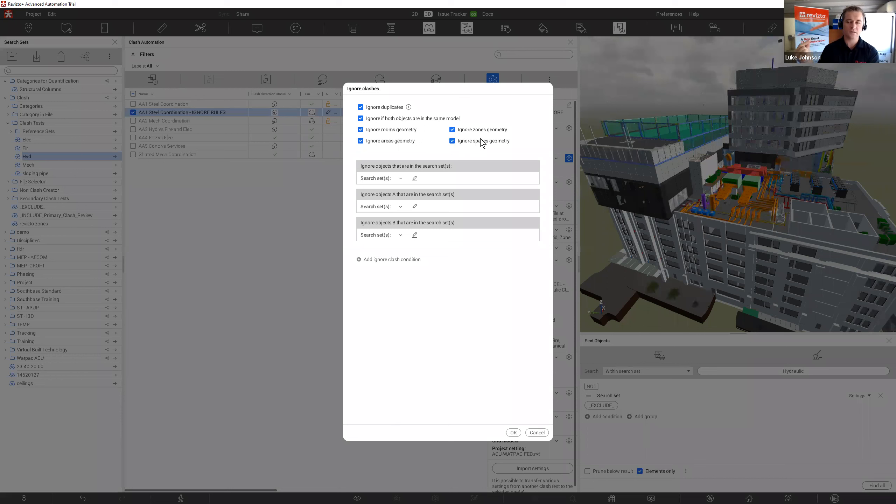
Switch the rooms geometry and zones geometry ignore options off and back on in turn
{"action": "left_click", "coordinate": [402, 130]}
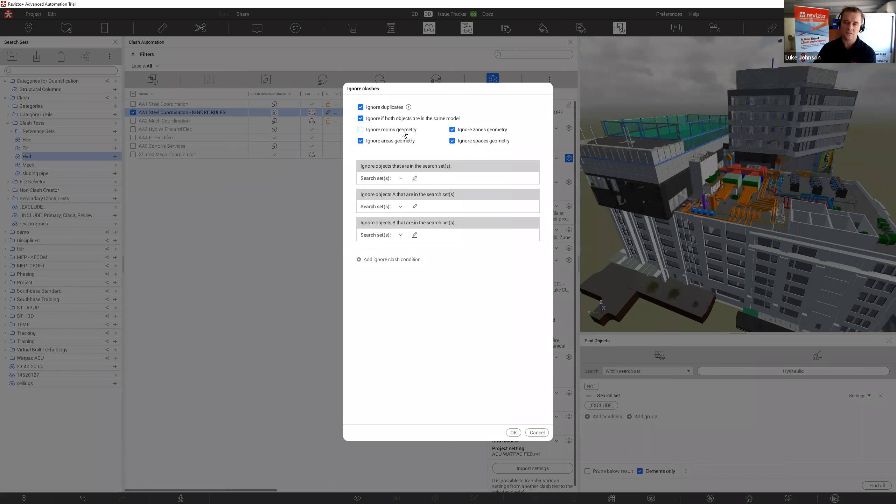
{"action": "left_click", "coordinate": [402, 130]}
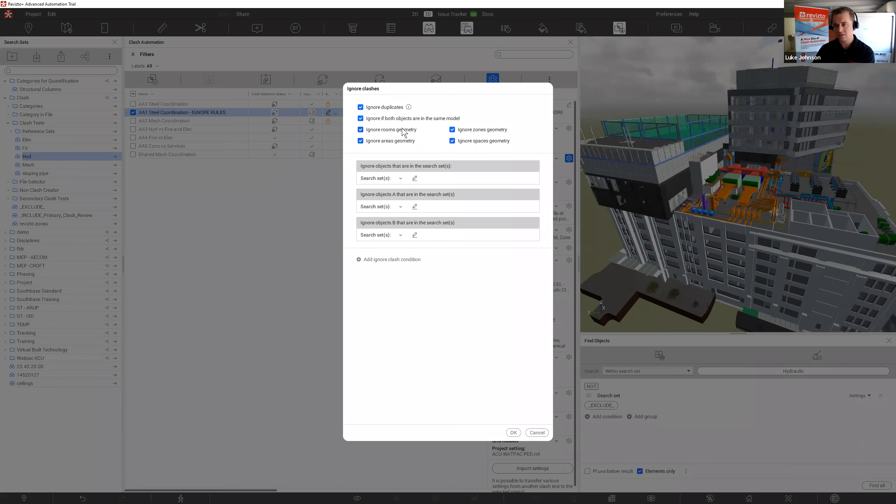
{"action": "left_click", "coordinate": [489, 130]}
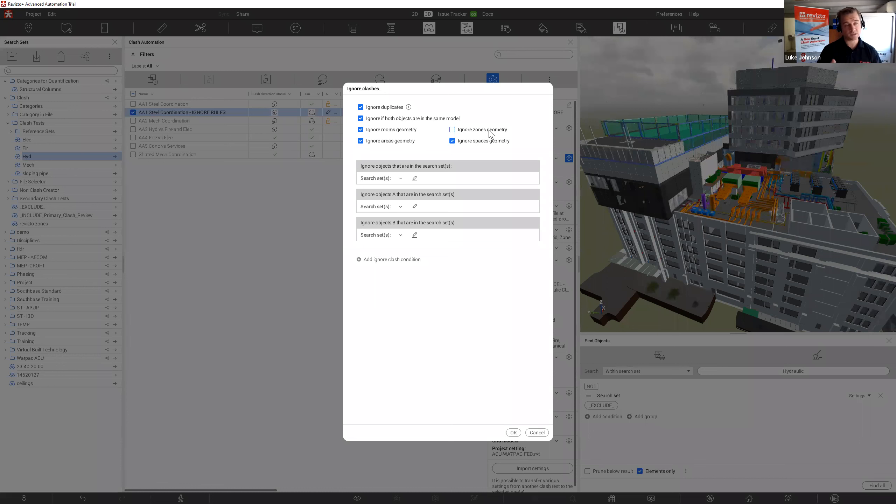
{"action": "left_click", "coordinate": [490, 133]}
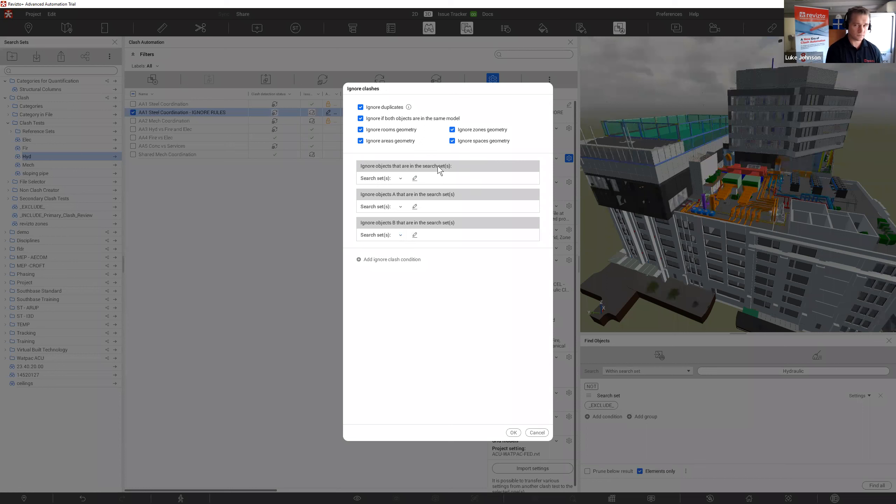
Ignore all objects in the _EXCLUDE_ search set from the Clash folder and confirm the ignore clashes settings
{"action": "left_click", "coordinate": [415, 178]}
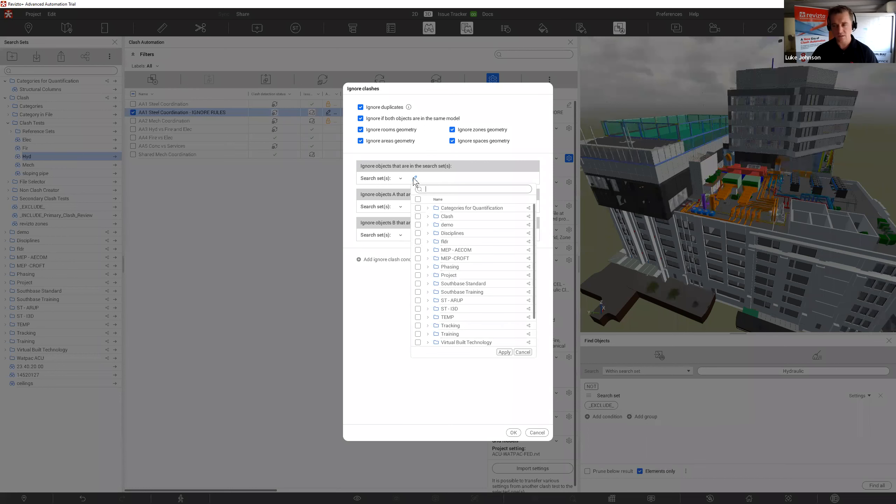
{"action": "scroll", "coordinate": [436, 334], "scroll_direction": "down", "scroll_amount": 1}
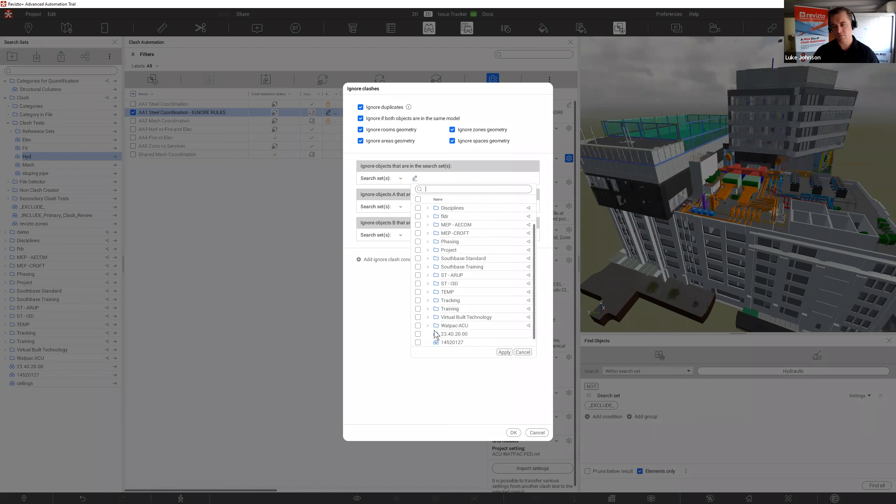
{"action": "scroll", "coordinate": [436, 335], "scroll_direction": "up", "scroll_amount": 1}
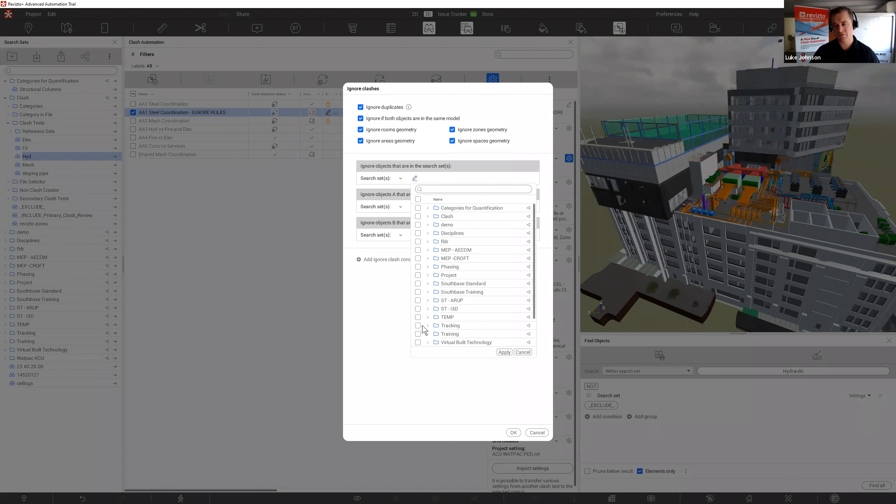
{"action": "left_click", "coordinate": [428, 216]}
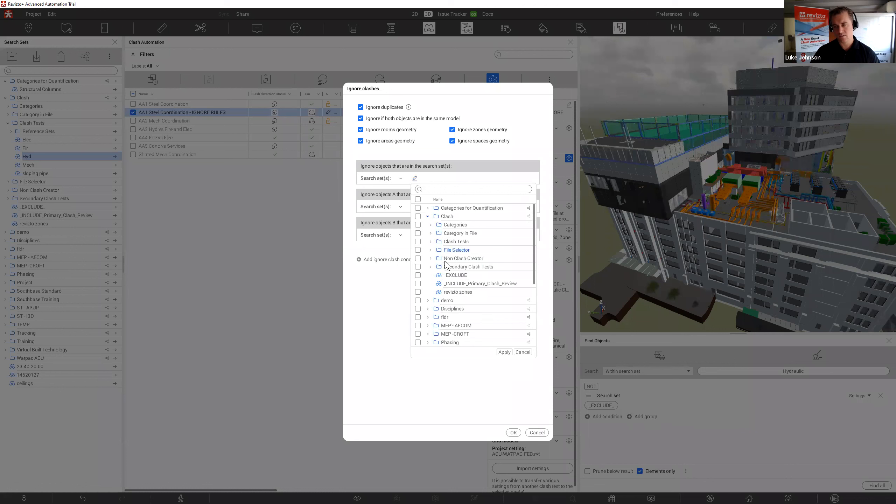
{"action": "left_click", "coordinate": [417, 275]}
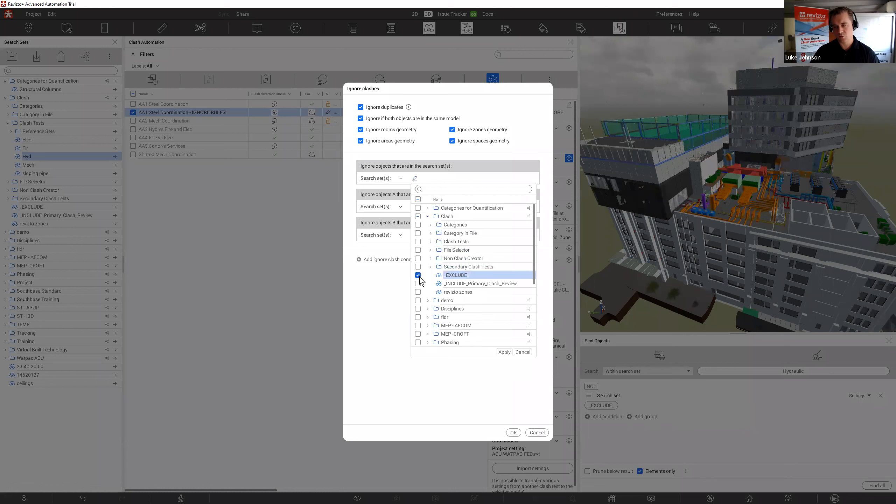
{"action": "left_click", "coordinate": [504, 352]}
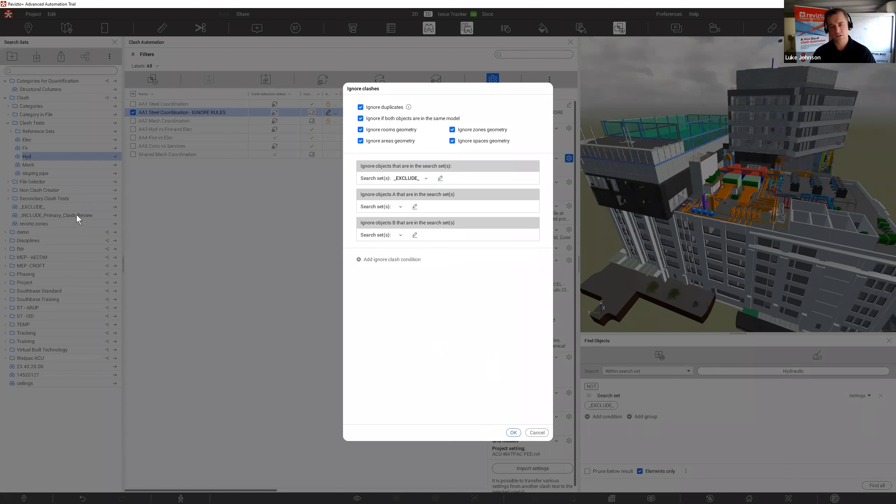
{"action": "key", "text": "Return"}
Open the _EXCLUDE_ search set in Find Objects and expand the Non Clash Creator folder of search sets
{"action": "right_click", "coordinate": [63, 212]}
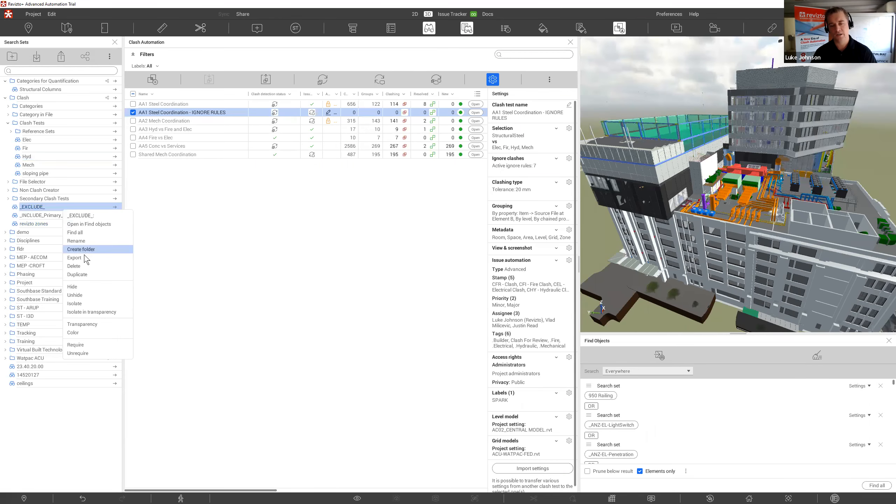
{"action": "left_click", "coordinate": [78, 224]}
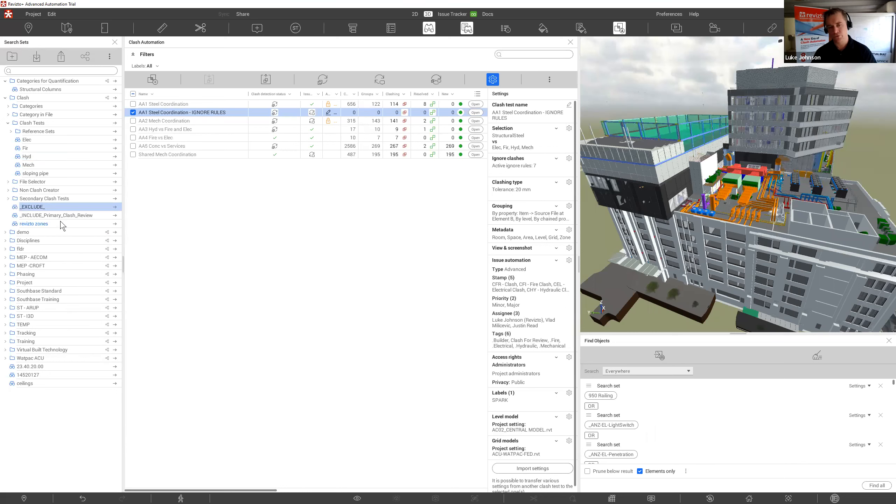
{"action": "left_click", "coordinate": [8, 190]}
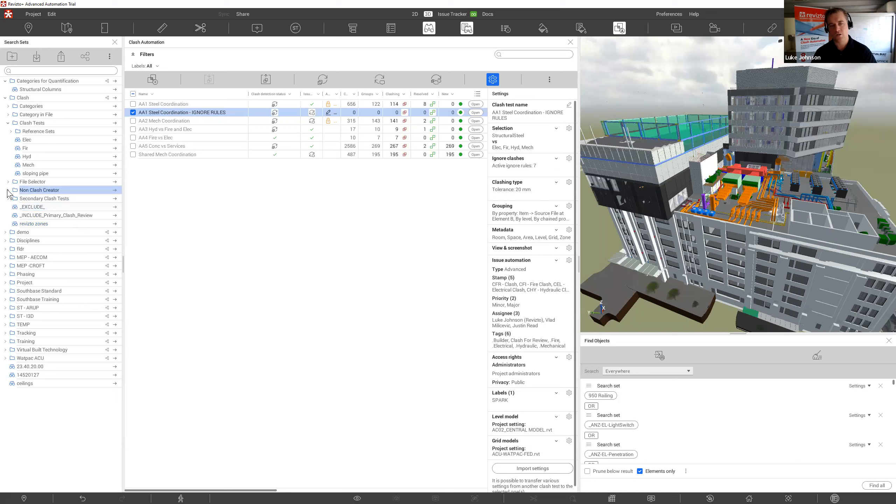
{"action": "left_click", "coordinate": [8, 190]}
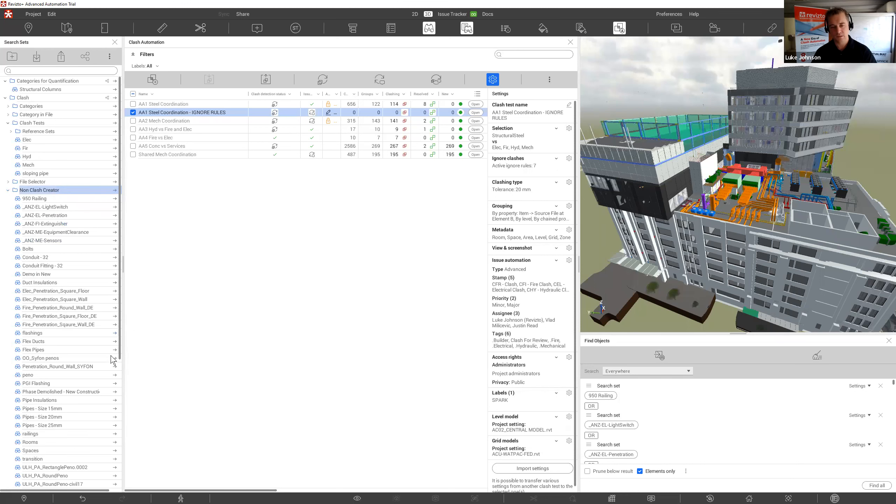
Combine the Pipe Insulations, Duct Insulations and Flex Ducts search sets from the Non Clash Creator folder as OR conditions in Find Objects
{"action": "left_click", "coordinate": [62, 401]}
{"action": "left_click", "coordinate": [41, 284], "text": "ctrl"}
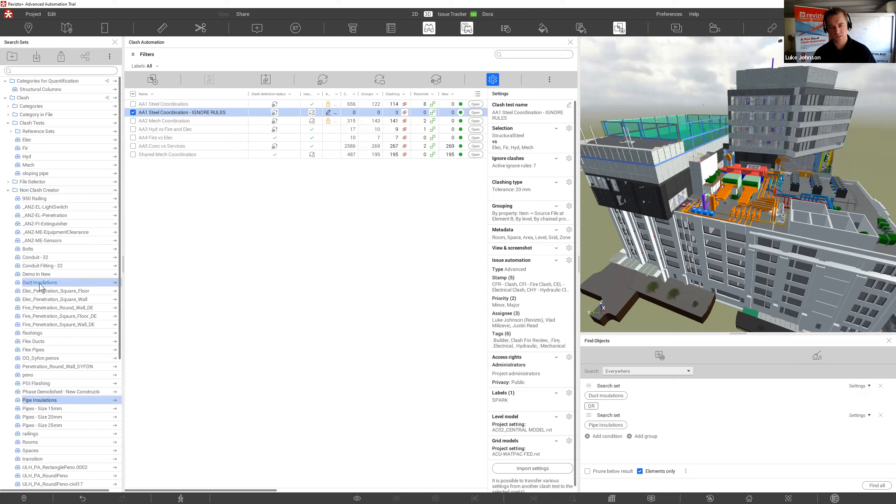
{"action": "left_click", "coordinate": [43, 342], "text": "ctrl"}
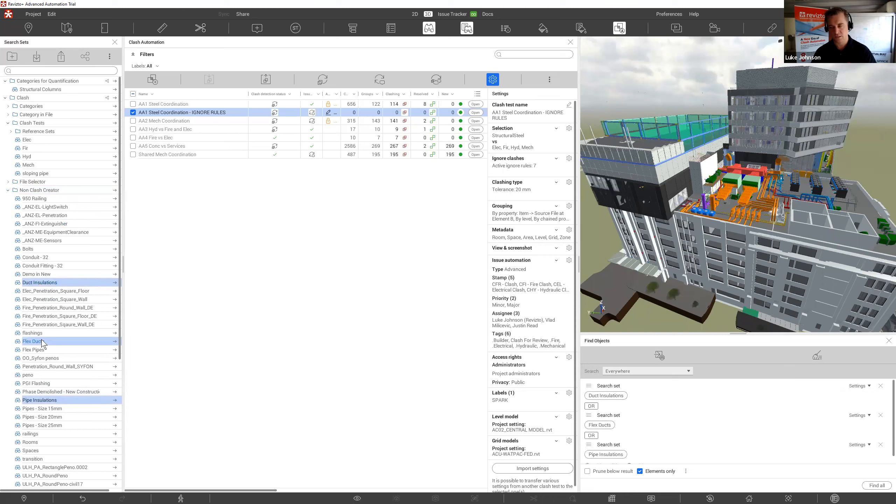
{"action": "right_click", "coordinate": [42, 343]}
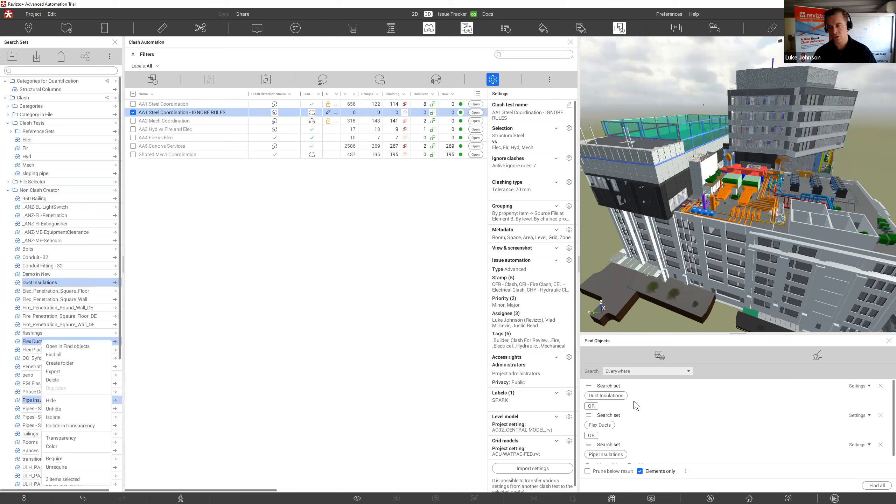
{"action": "left_click_drag", "start_coordinate": [711, 332], "coordinate": [707, 277]}
Save the combined conditions as a new search set named MECH SPECIFIC EXCLUSIONS with Clash as its parent folder
{"action": "left_click", "coordinate": [659, 301]}
{"action": "left_click", "coordinate": [666, 317]}
{"action": "left_click", "coordinate": [401, 229]}
{"action": "type", "text": "MECH "}
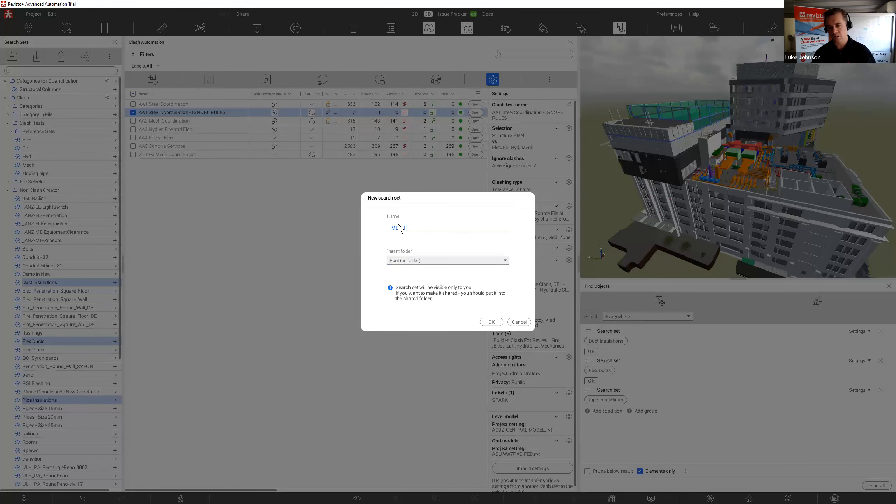
{"action": "type", "text": "SPECIFIC EXCLUSIONS"}
{"action": "left_click", "coordinate": [420, 260]}
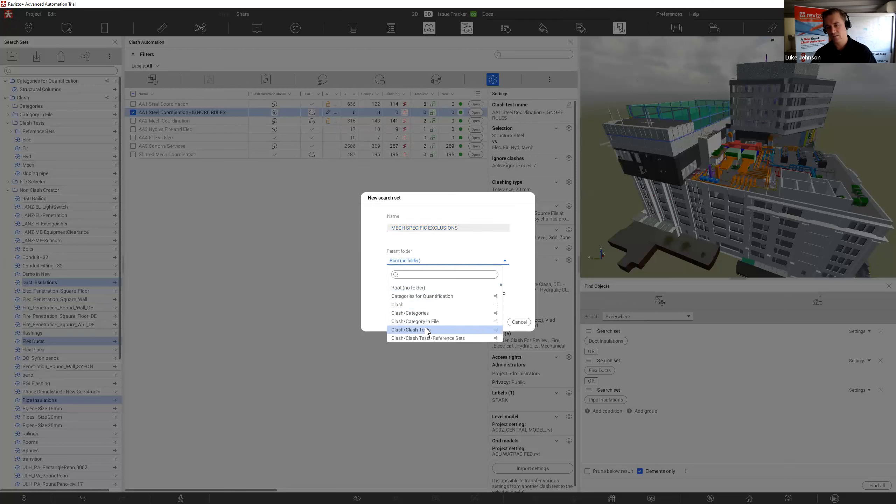
{"action": "scroll", "coordinate": [426, 324], "scroll_direction": "down", "scroll_amount": 3}
{"action": "scroll", "coordinate": [429, 313], "scroll_direction": "down", "scroll_amount": 2}
{"action": "scroll", "coordinate": [429, 316], "scroll_direction": "up", "scroll_amount": 2}
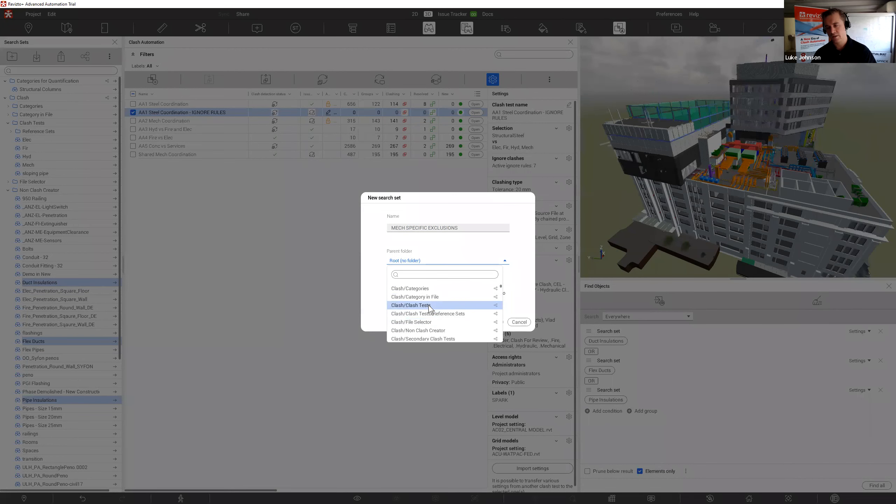
{"action": "scroll", "coordinate": [428, 306], "scroll_direction": "up", "scroll_amount": 3}
{"action": "left_click", "coordinate": [425, 300]}
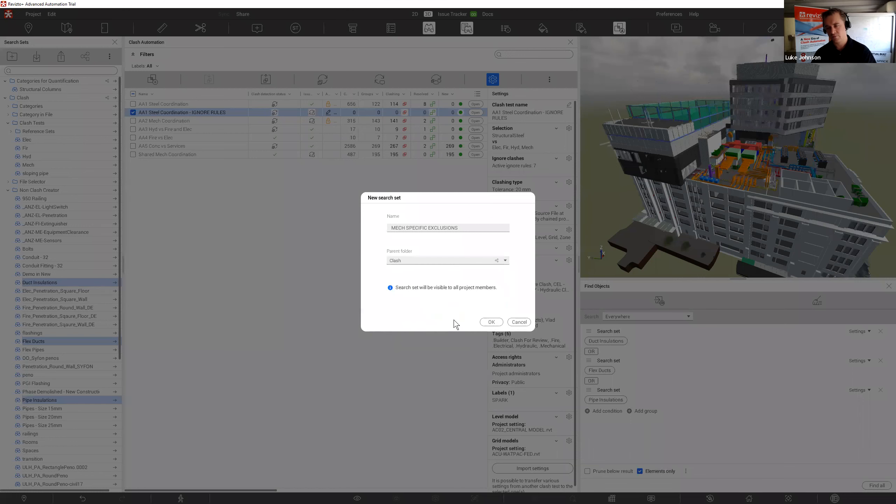
{"action": "left_click", "coordinate": [491, 322]}
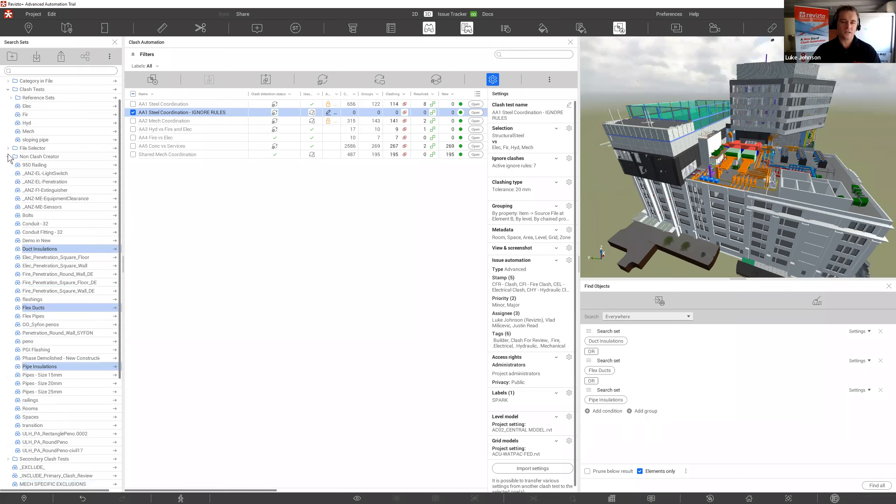
Collapse the Non Clash Creator folder and view the _EXCLUDE_ and MECH SPECIFIC EXCLUSIONS search sets in the Clash folder
{"action": "left_click", "coordinate": [8, 157]}
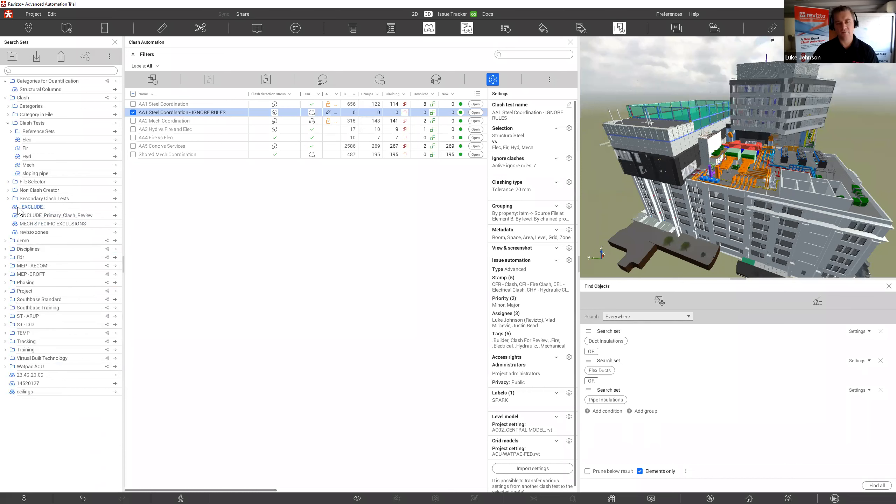
{"action": "left_click", "coordinate": [44, 211]}
{"action": "left_click", "coordinate": [59, 227]}
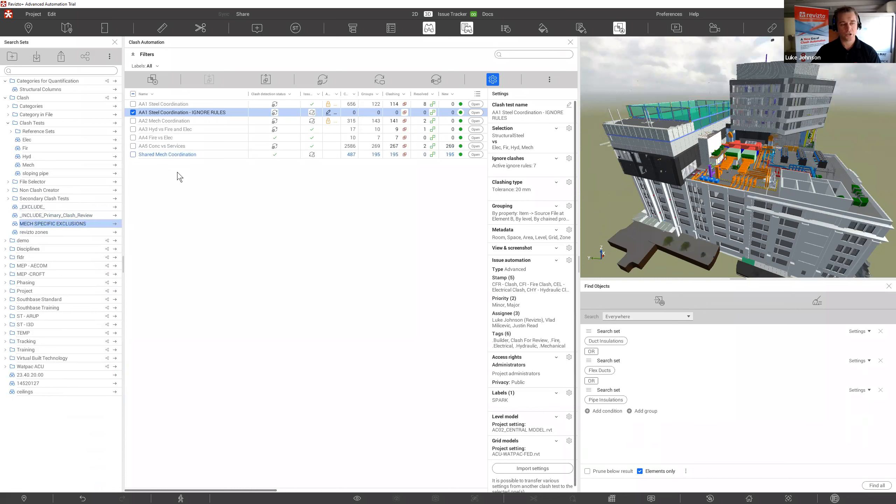
Force relinquish the AA2 Mech Coordination clash test and check it out for editing
{"action": "left_click", "coordinate": [188, 122]}
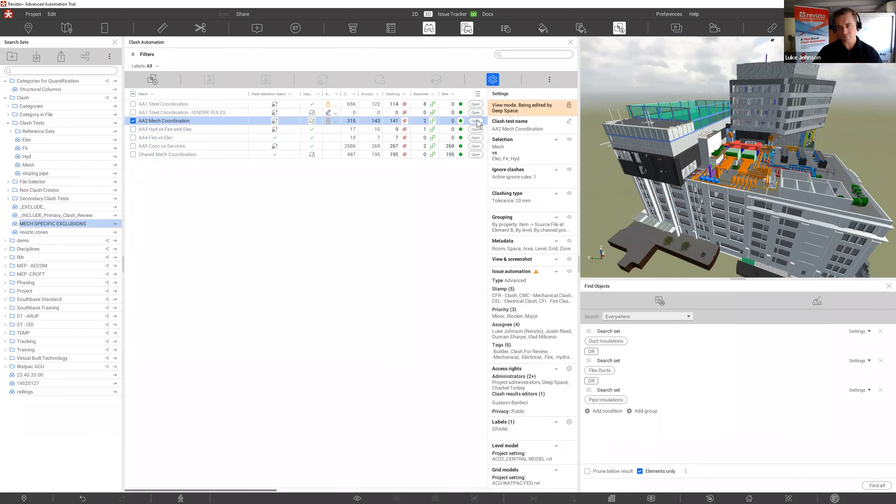
{"action": "left_click", "coordinate": [549, 82]}
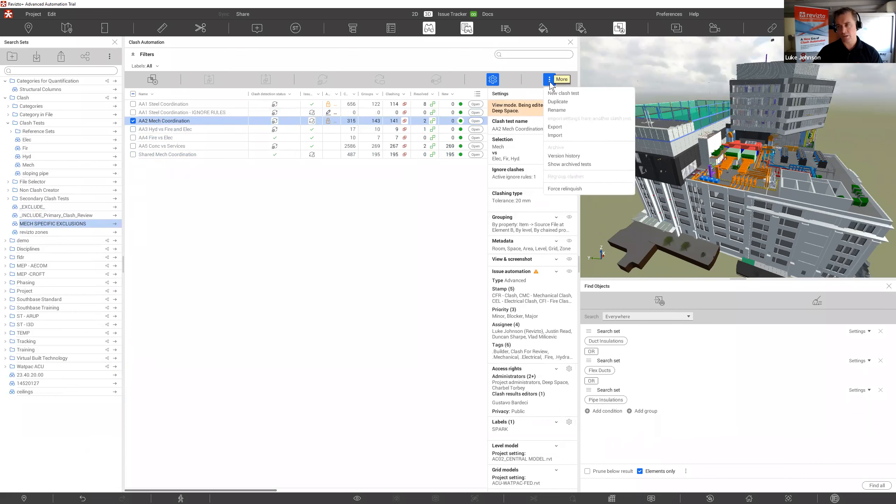
{"action": "left_click", "coordinate": [564, 190]}
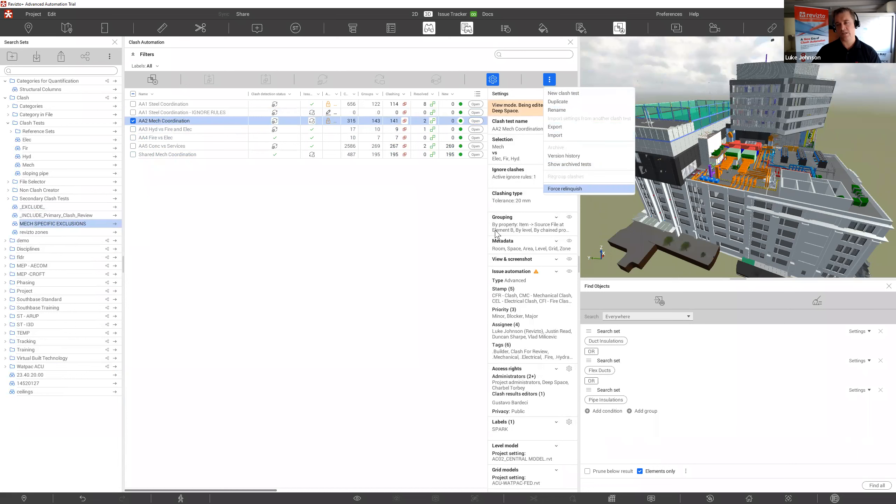
{"action": "left_click", "coordinate": [487, 274]}
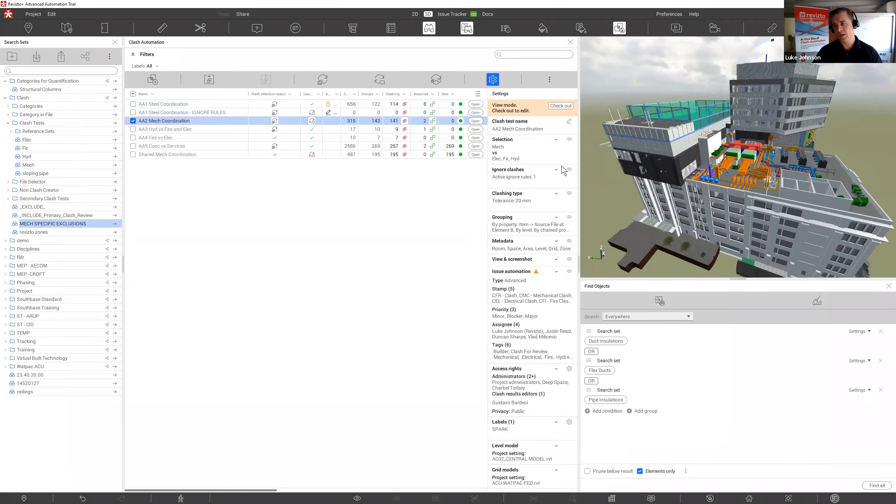
{"action": "left_click", "coordinate": [569, 106]}
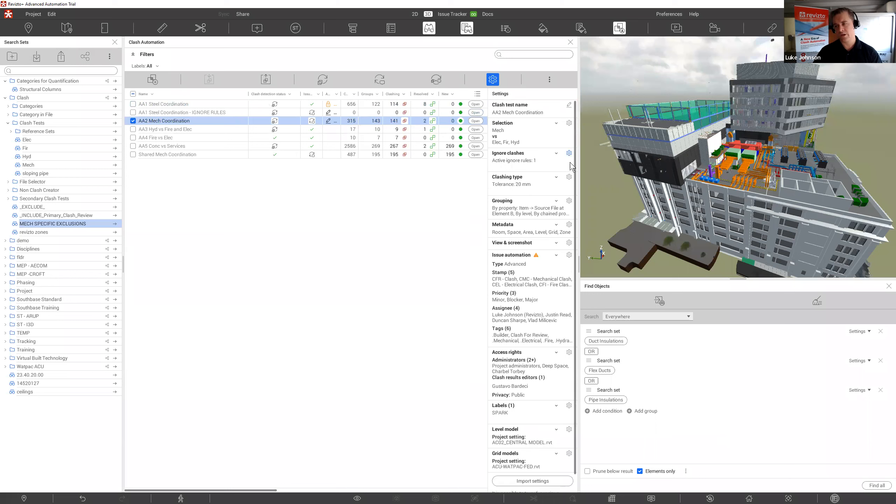
Review the ignore clashes and selection settings of the AA2 Mech Coordination test
{"action": "left_click", "coordinate": [569, 153]}
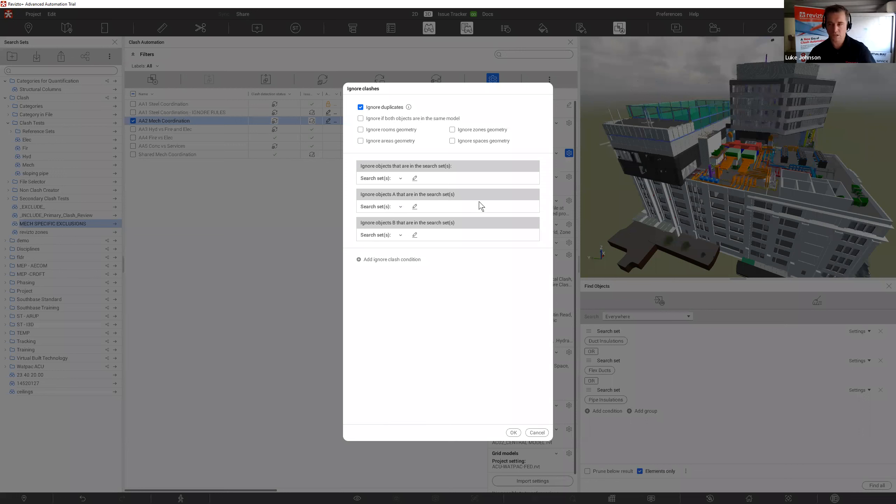
{"action": "left_click", "coordinate": [536, 432]}
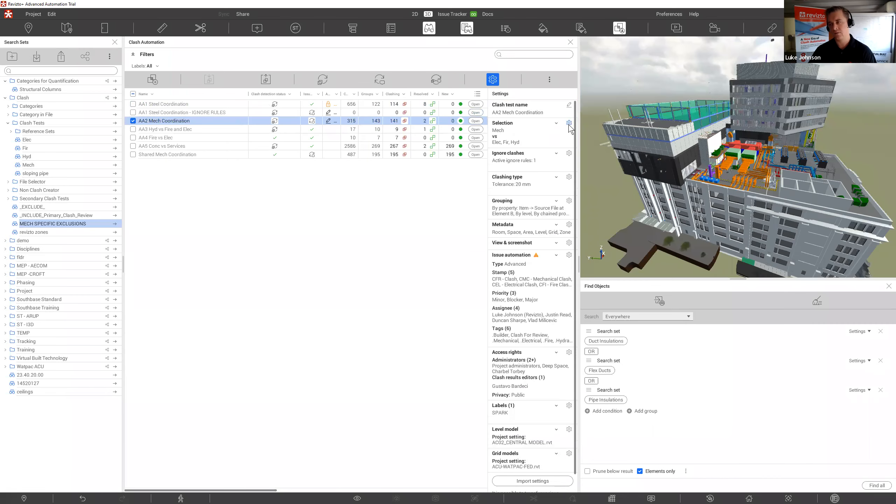
{"action": "left_click", "coordinate": [569, 124]}
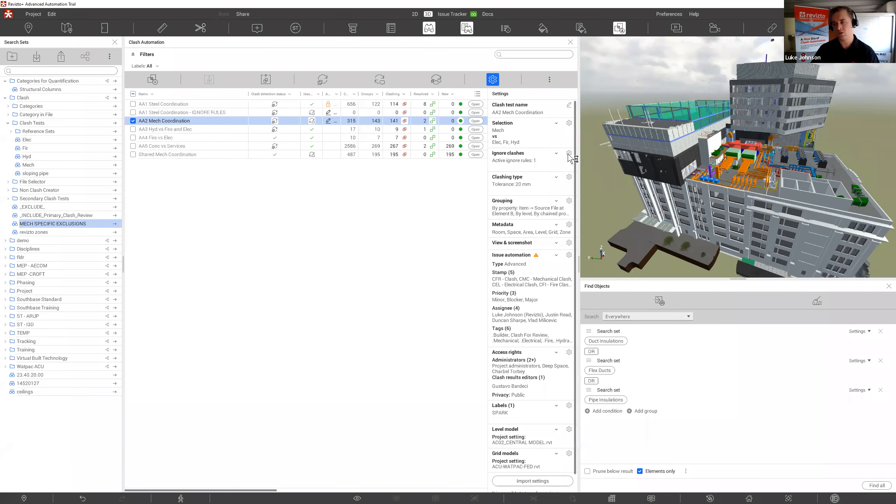
In the AA2 Mech Coordination test's ignore clashes settings, ignore objects A that are in the MECH SPECIFIC EXCLUSIONS search set
{"action": "left_click", "coordinate": [569, 154]}
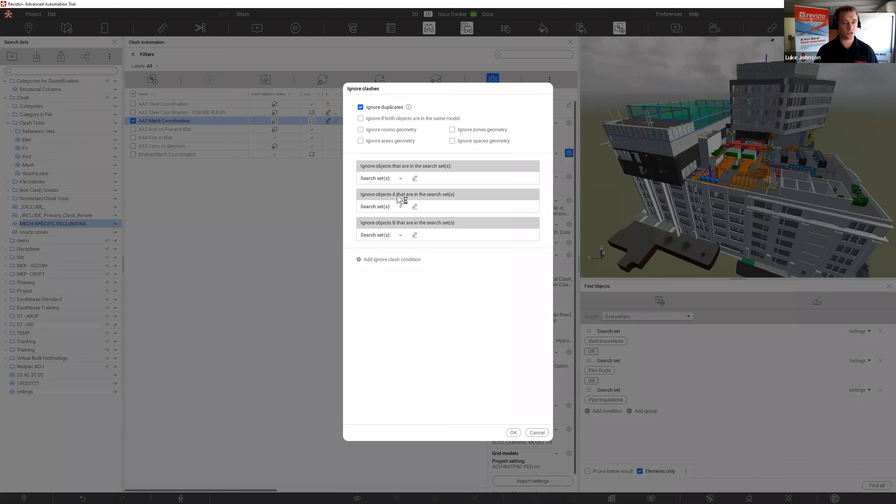
{"action": "left_click", "coordinate": [415, 207]}
{"action": "left_click", "coordinate": [428, 245]}
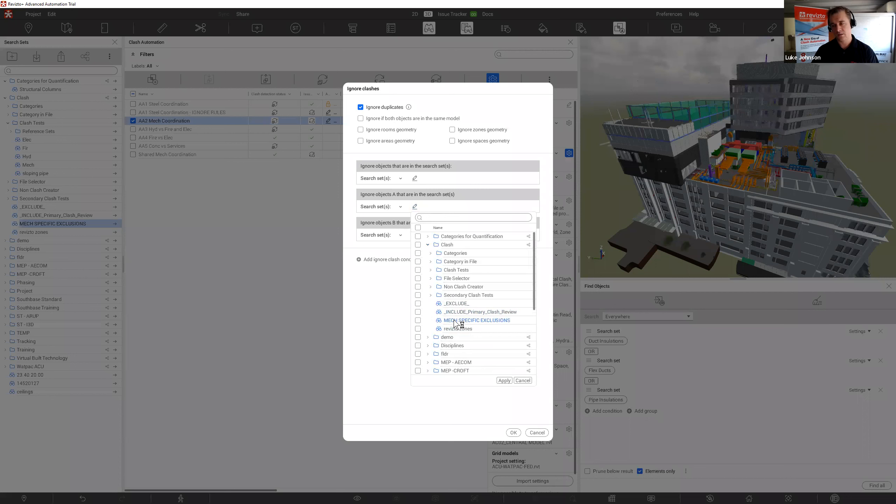
{"action": "left_click", "coordinate": [456, 321]}
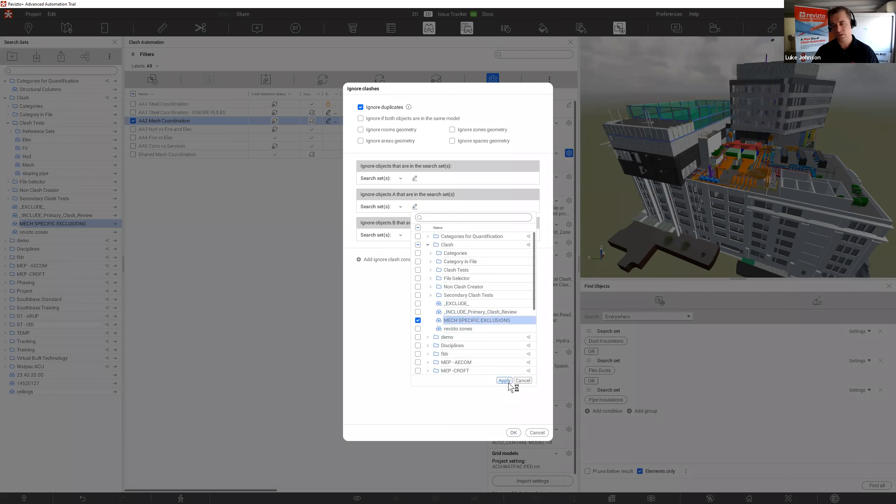
{"action": "left_click", "coordinate": [504, 380]}
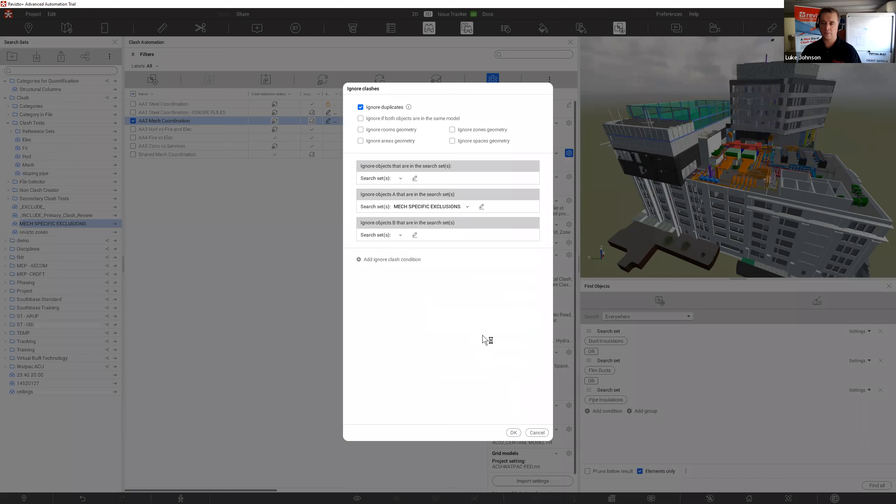
Enable ignoring objects in the same model and rooms, areas, spaces and zones geometry, and confirm the ignore clashes settings
{"action": "left_click", "coordinate": [405, 119]}
{"action": "left_click", "coordinate": [400, 131]}
{"action": "left_click", "coordinate": [398, 143]}
{"action": "left_click", "coordinate": [472, 143]}
{"action": "left_click", "coordinate": [468, 136]}
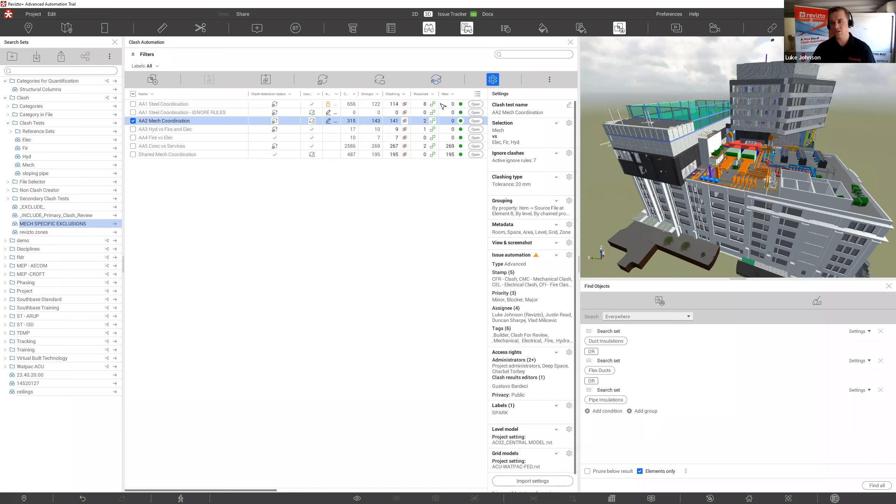
Review the ignore clashes settings of the AA1 Steel Coordination - IGNORE RULES test and the conditions of the _EXCLUDE_ search set
{"action": "left_click", "coordinate": [211, 112]}
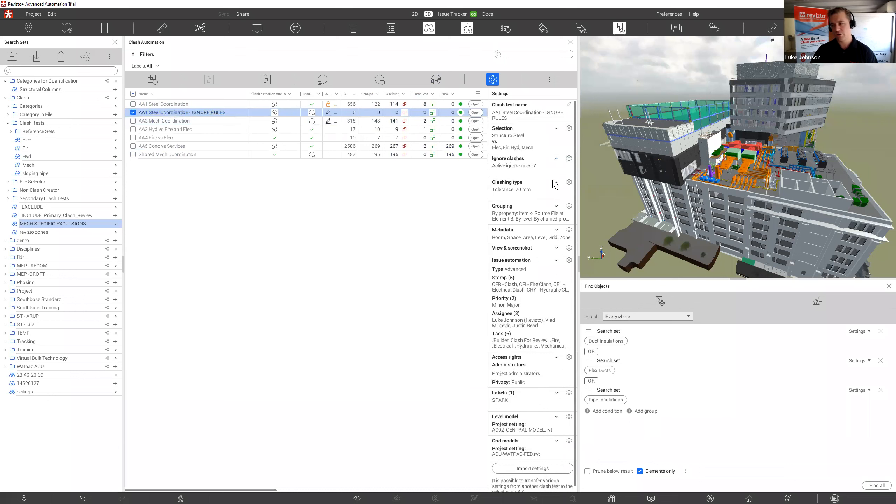
{"action": "left_click", "coordinate": [569, 159]}
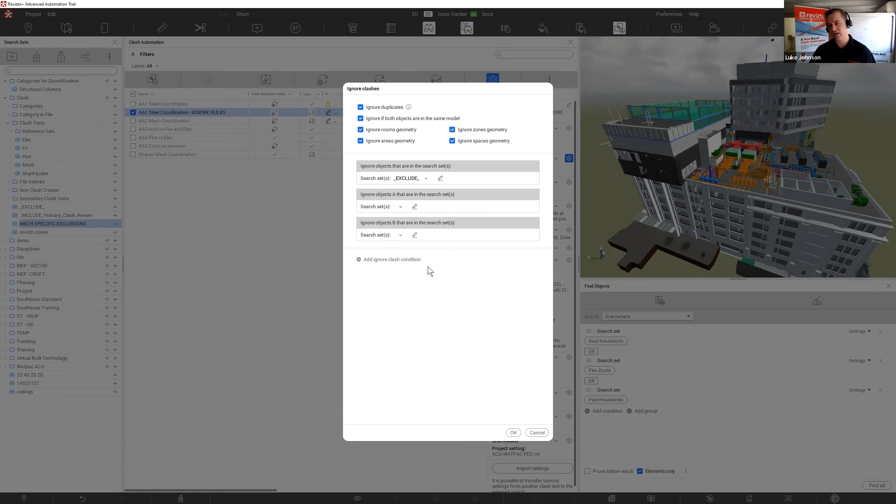
{"action": "left_click", "coordinate": [513, 432]}
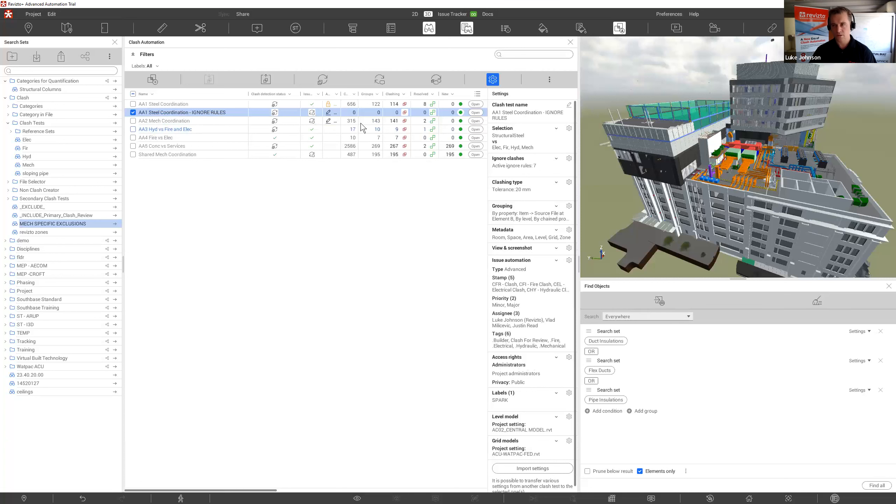
{"action": "left_click", "coordinate": [237, 122]}
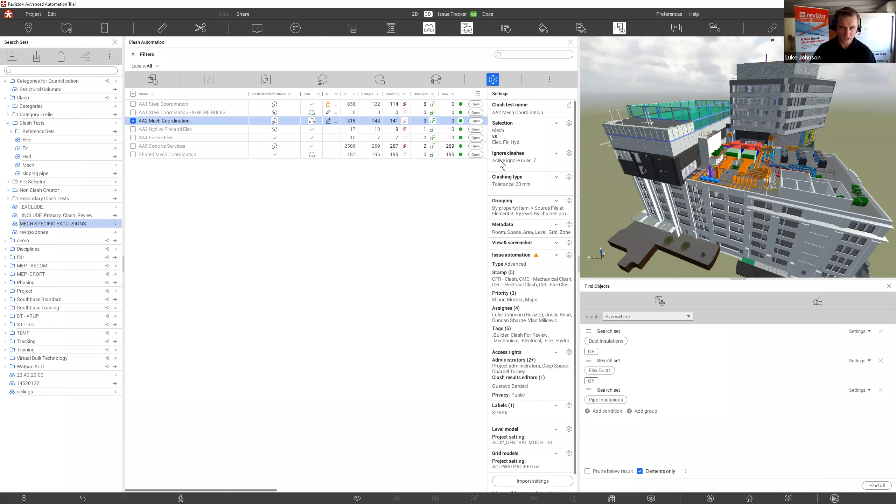
{"action": "left_click", "coordinate": [68, 208]}
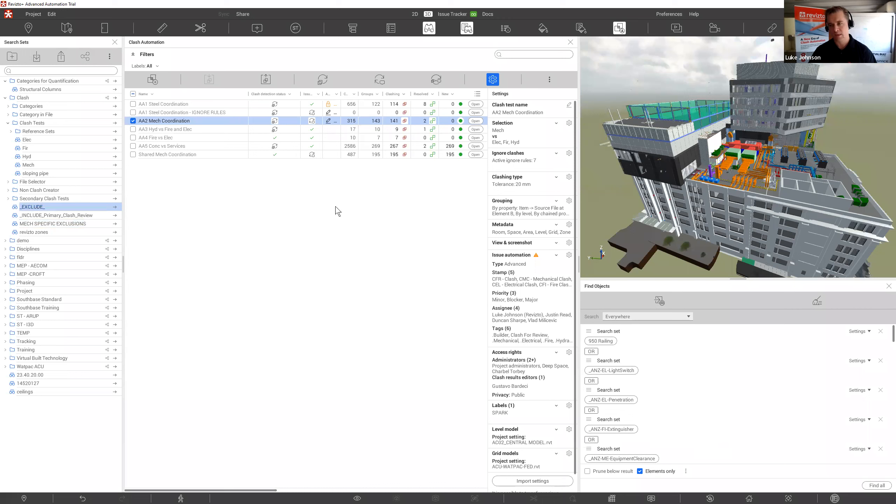
In AA2 Mech Coordination's ignore clashes settings, replace the objects A exclusion set with Duct Insulations, Flex Ducts and Flex Pipes
{"action": "left_click", "coordinate": [570, 153]}
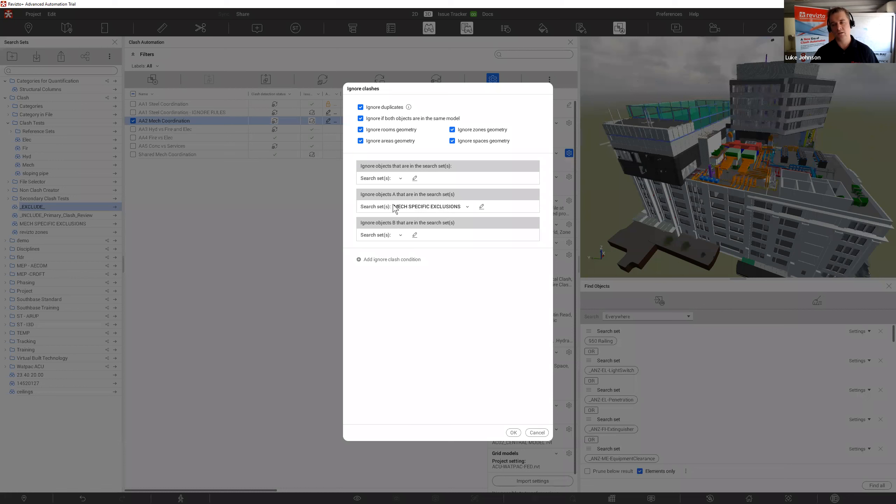
{"action": "left_click", "coordinate": [482, 208]}
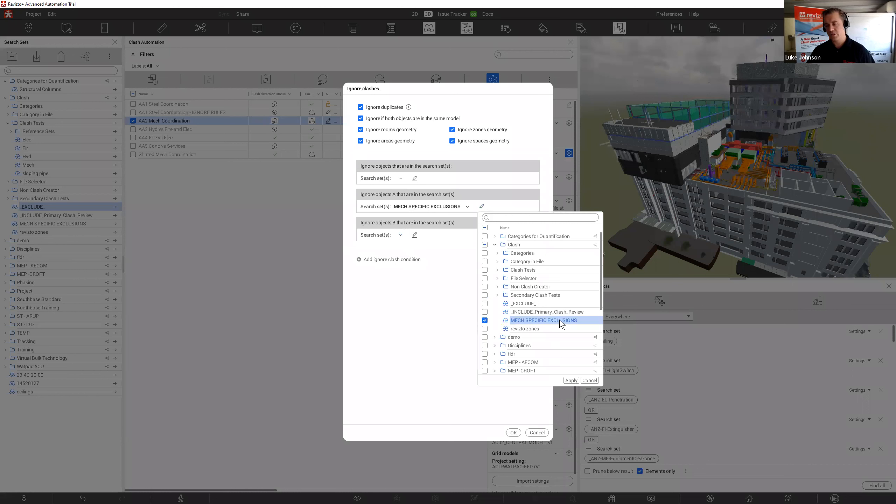
{"action": "left_click", "coordinate": [485, 320]}
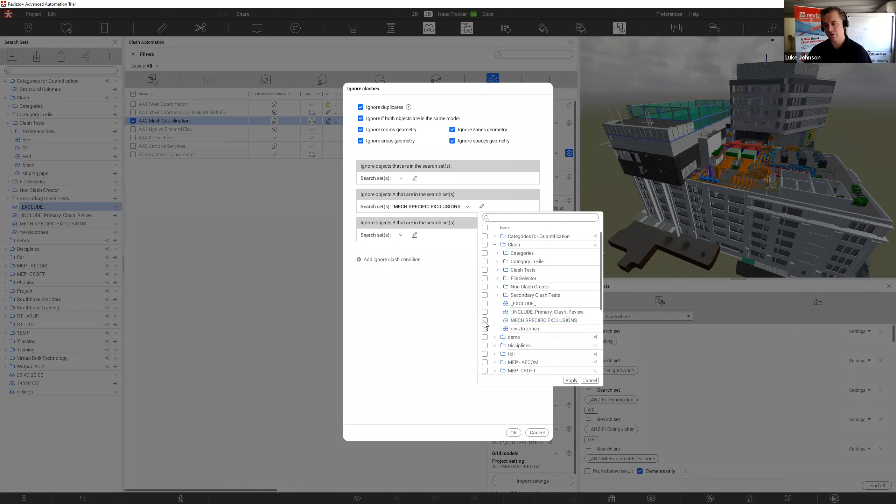
{"action": "left_click", "coordinate": [497, 287]}
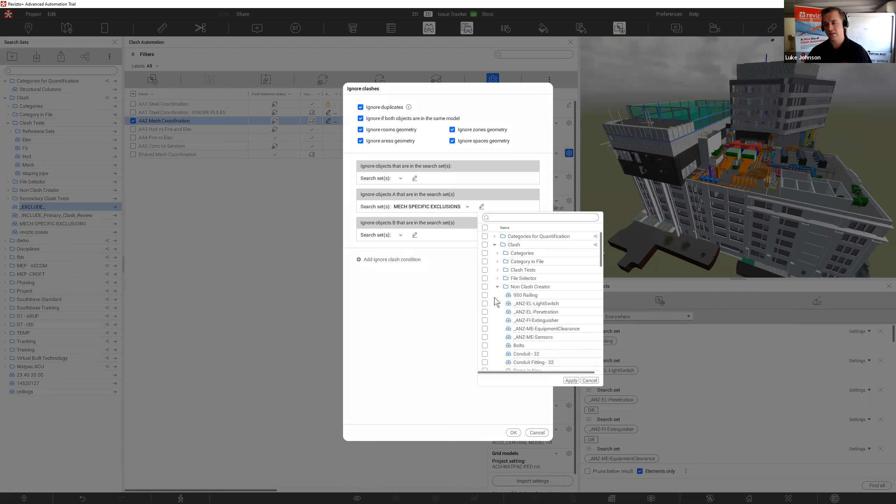
{"action": "scroll", "coordinate": [510, 332], "scroll_direction": "down", "scroll_amount": 3}
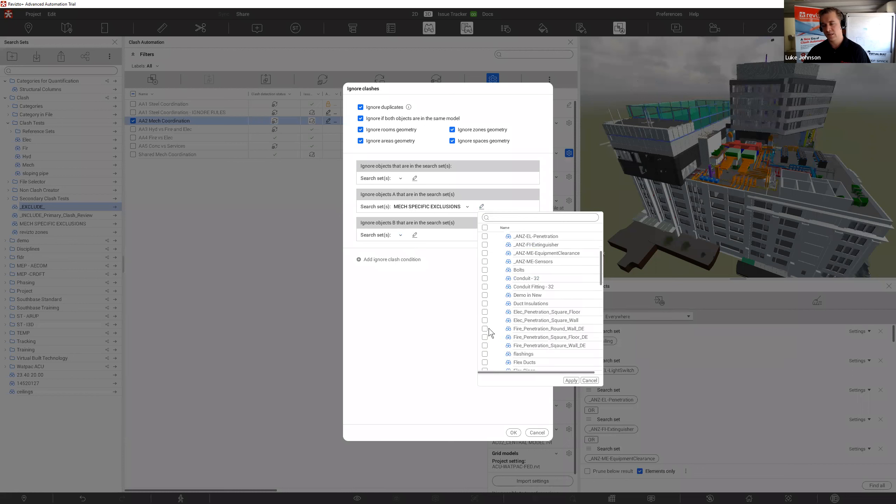
{"action": "left_click", "coordinate": [485, 304]}
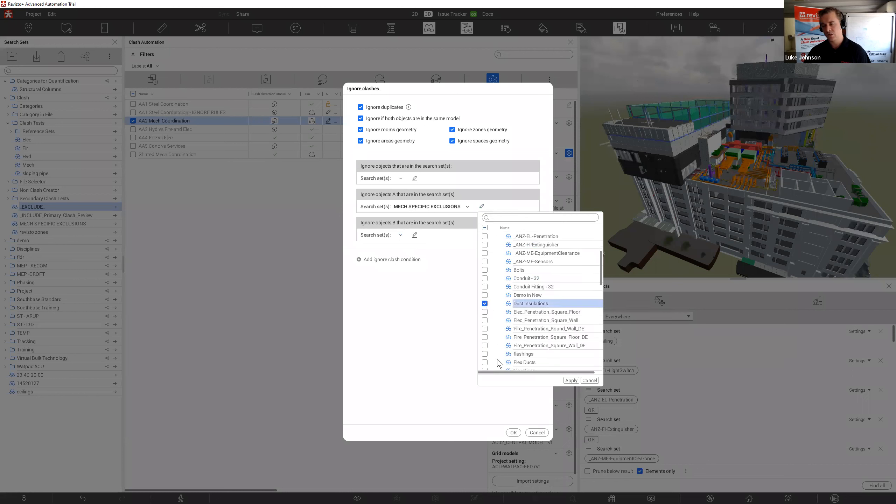
{"action": "left_click", "coordinate": [485, 363]}
{"action": "scroll", "coordinate": [501, 341], "scroll_direction": "down", "scroll_amount": 1}
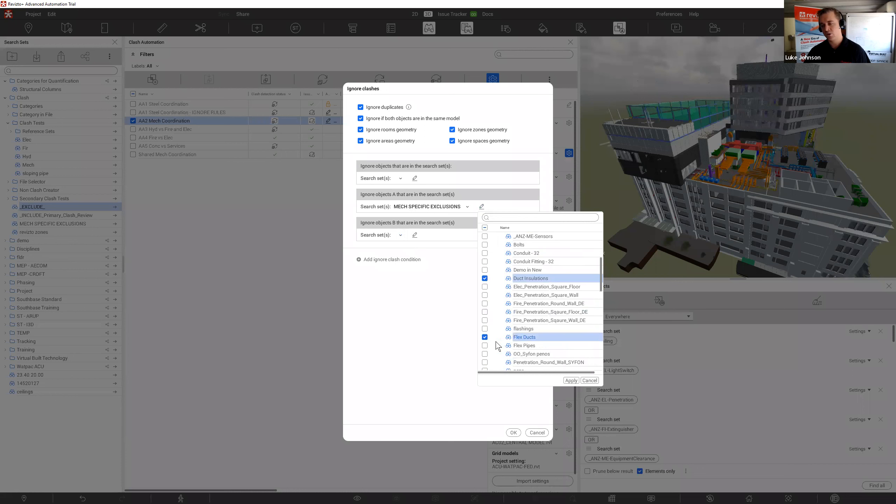
{"action": "scroll", "coordinate": [494, 342], "scroll_direction": "down", "scroll_amount": 1}
{"action": "left_click", "coordinate": [484, 321]}
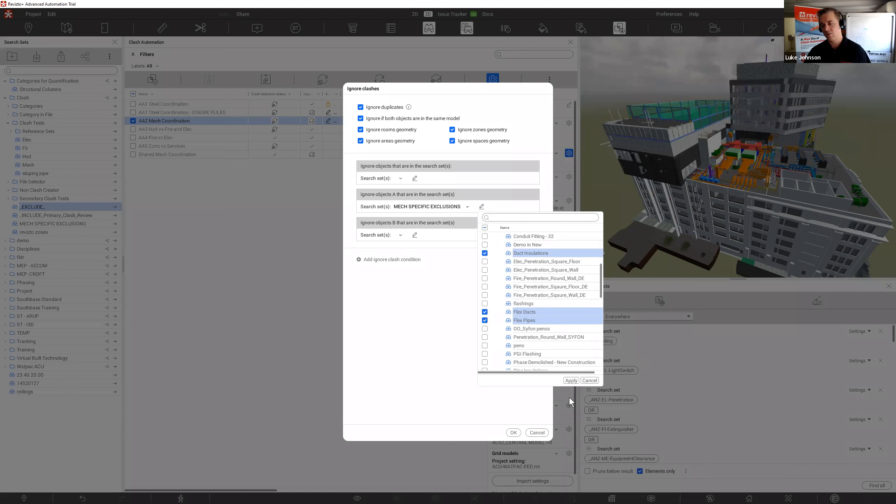
{"action": "left_click", "coordinate": [574, 380]}
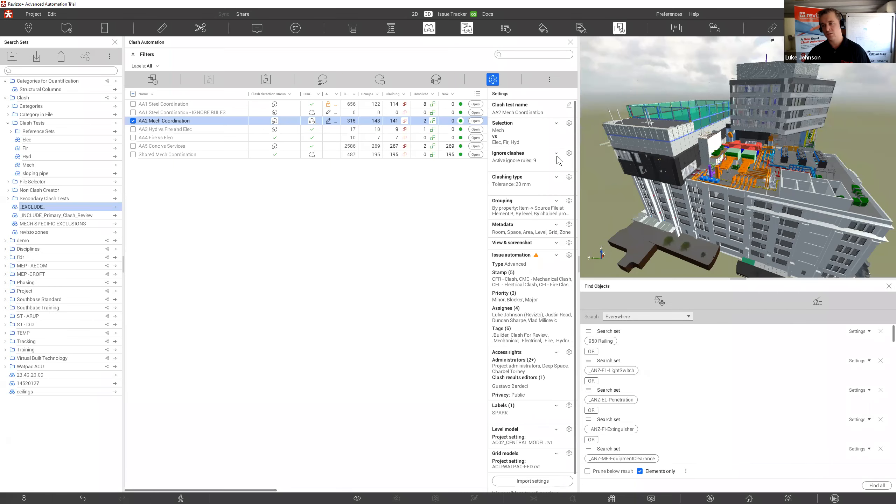
Switch to the metabox1 Remote Desktop session and view its clash detection progress full screen
{"action": "left_click", "coordinate": [557, 154]}
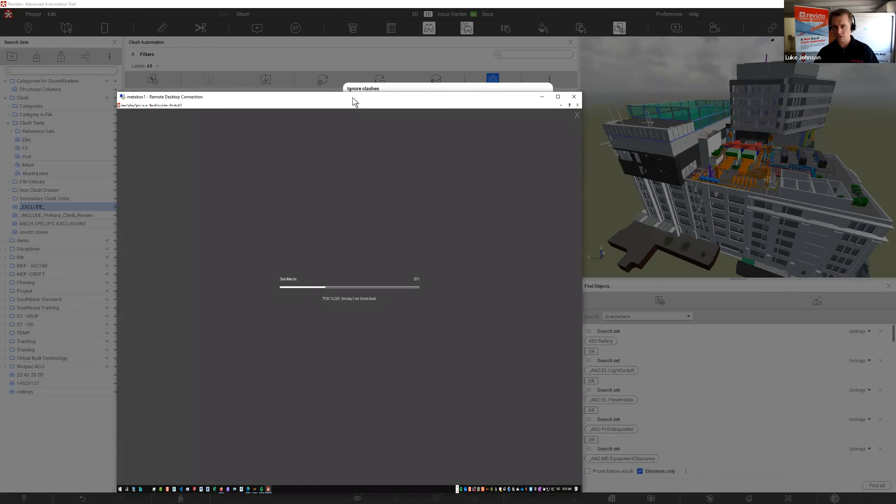
{"action": "double_click", "coordinate": [353, 97]}
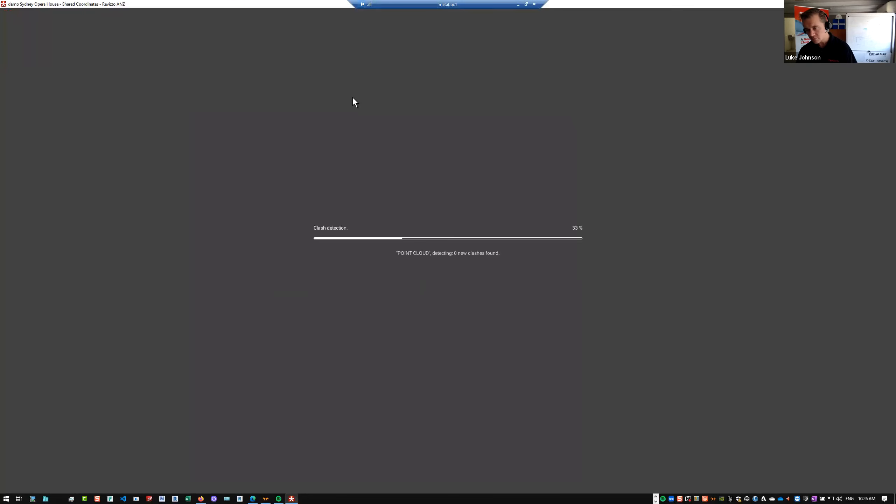
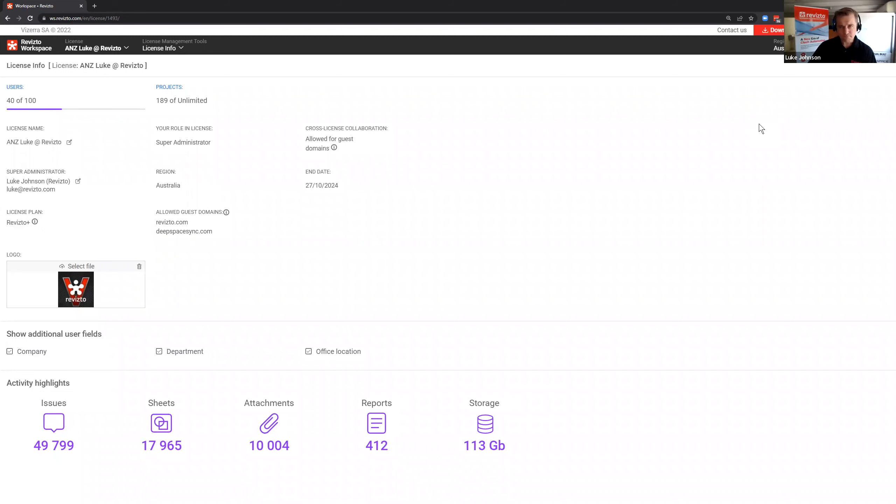
In the Revizto Workspace license management tools, go to the project roles and look through the role list
{"action": "left_click", "coordinate": [166, 48]}
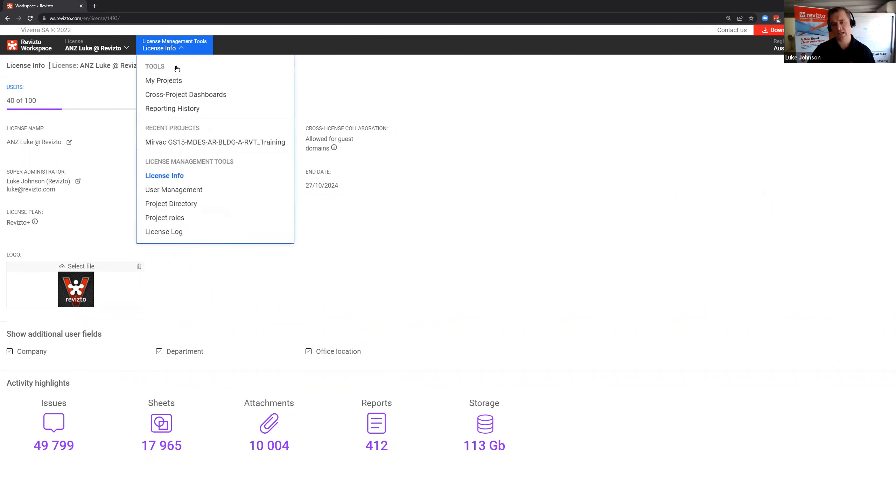
{"action": "left_click", "coordinate": [182, 218]}
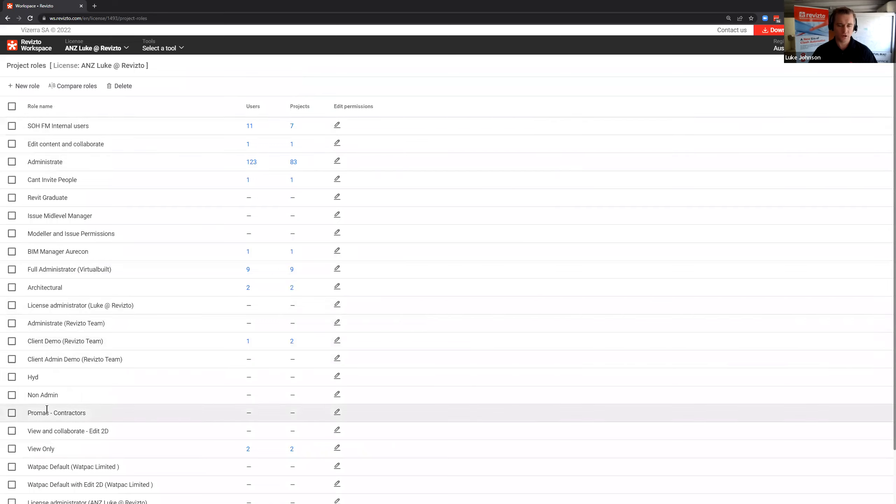
{"action": "scroll", "coordinate": [46, 410], "scroll_direction": "down", "scroll_amount": 2}
{"action": "scroll", "coordinate": [53, 413], "scroll_direction": "up", "scroll_amount": 2}
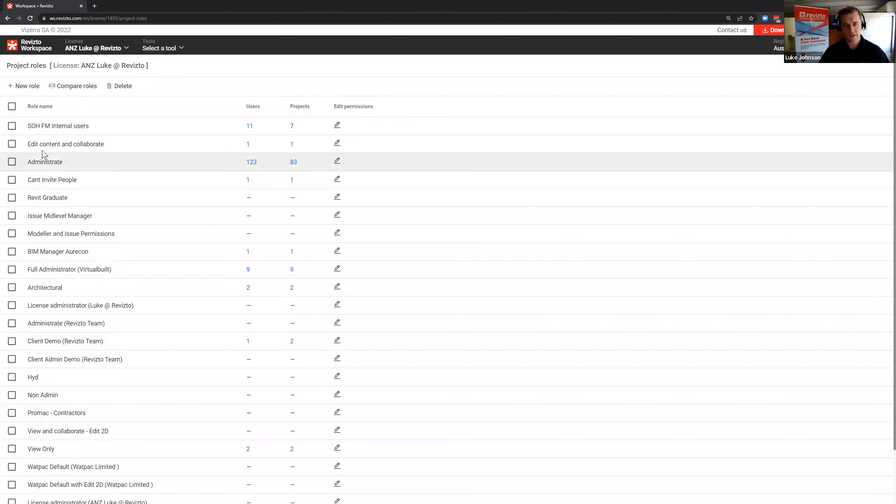
{"action": "left_click", "coordinate": [12, 162]}
{"action": "left_click", "coordinate": [12, 162]}
{"action": "left_click", "coordinate": [18, 86]}
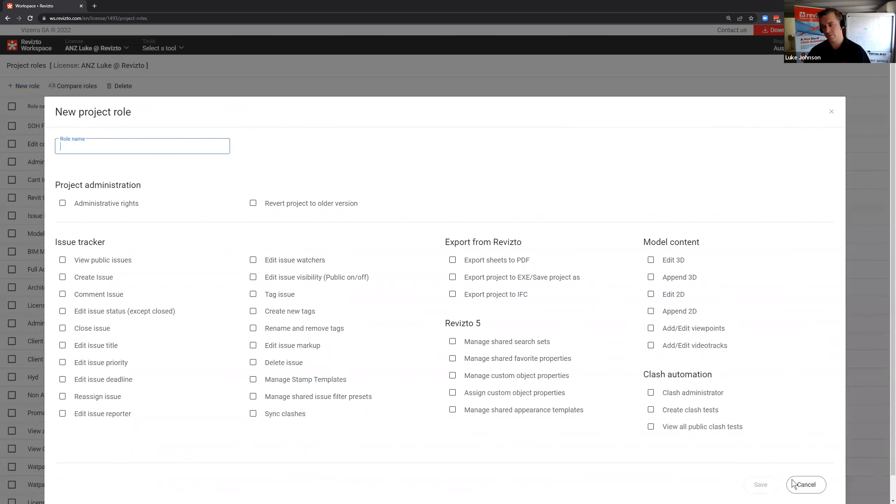
{"action": "left_click", "coordinate": [801, 486]}
{"action": "left_click", "coordinate": [12, 162]}
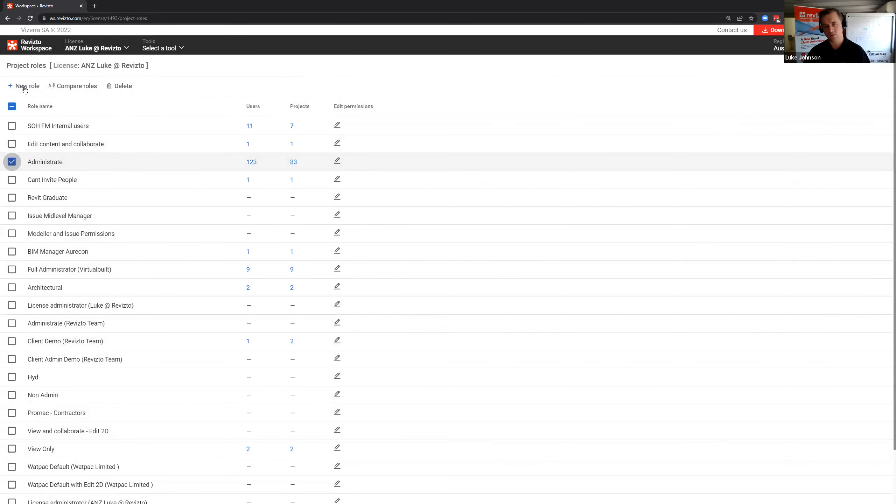
{"action": "left_click", "coordinate": [23, 86]}
{"action": "left_click", "coordinate": [803, 486]}
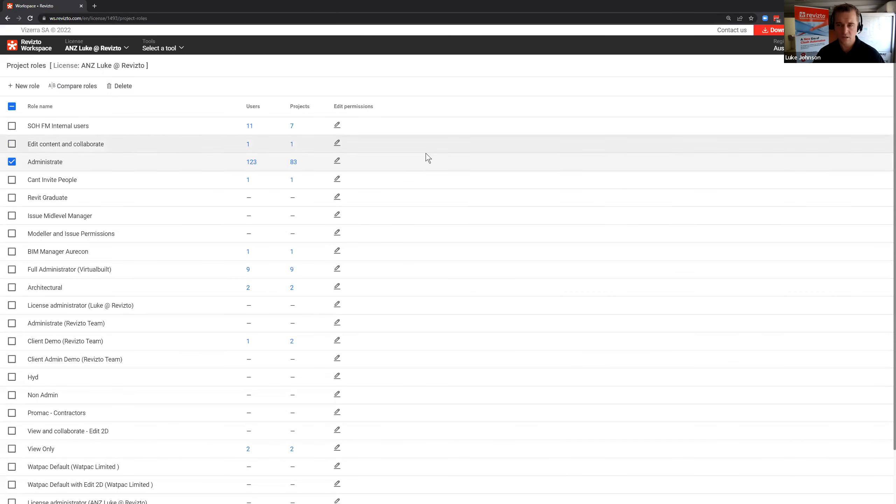
Review the permissions of the Administrate role and return to the project roles list
{"action": "left_click", "coordinate": [337, 162]}
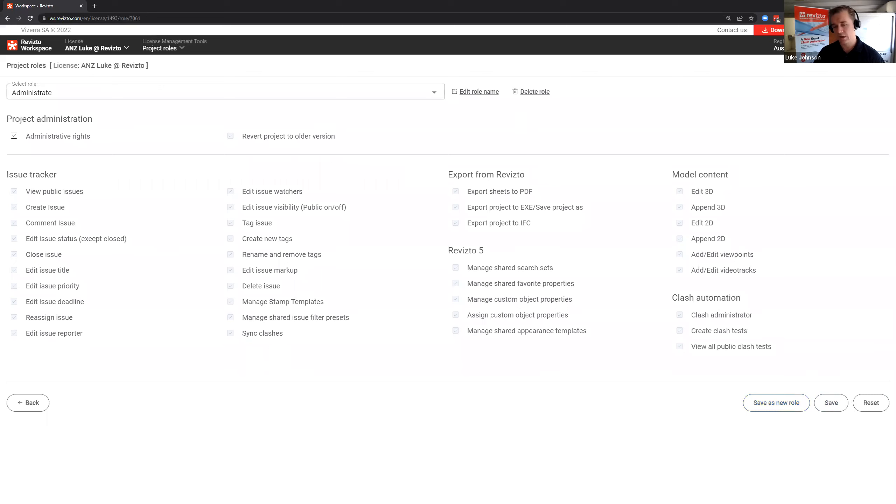
{"action": "left_click", "coordinate": [28, 403]}
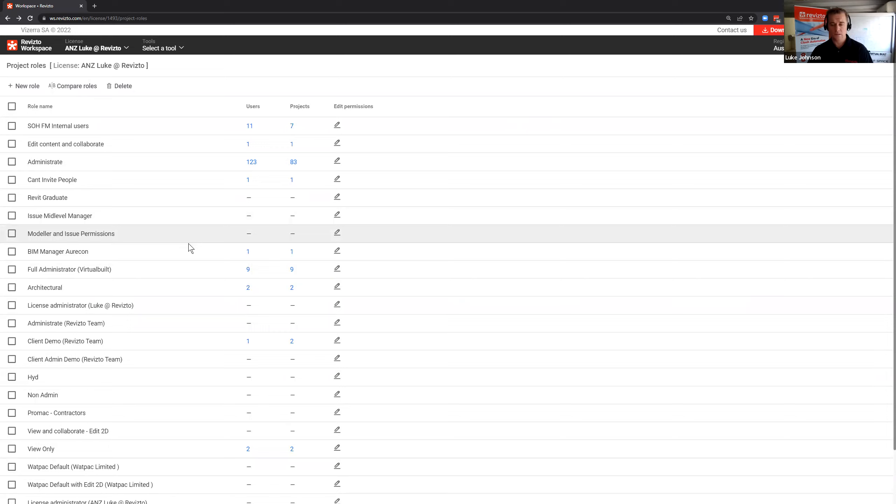
{"action": "scroll", "coordinate": [162, 380], "scroll_direction": "down", "scroll_amount": 2}
{"action": "scroll", "coordinate": [199, 132], "scroll_direction": "up", "scroll_amount": 2}
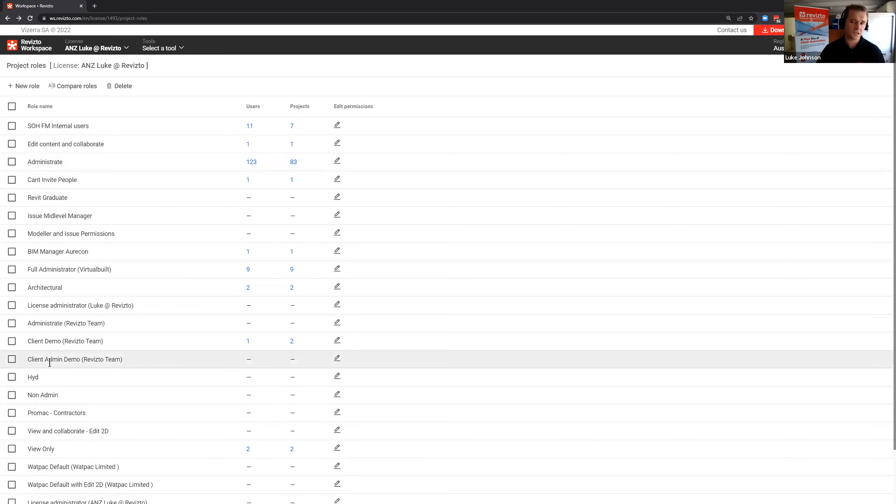
Start a role comparison with the Administrate role and look through its permissions overview
{"action": "left_click", "coordinate": [73, 85]}
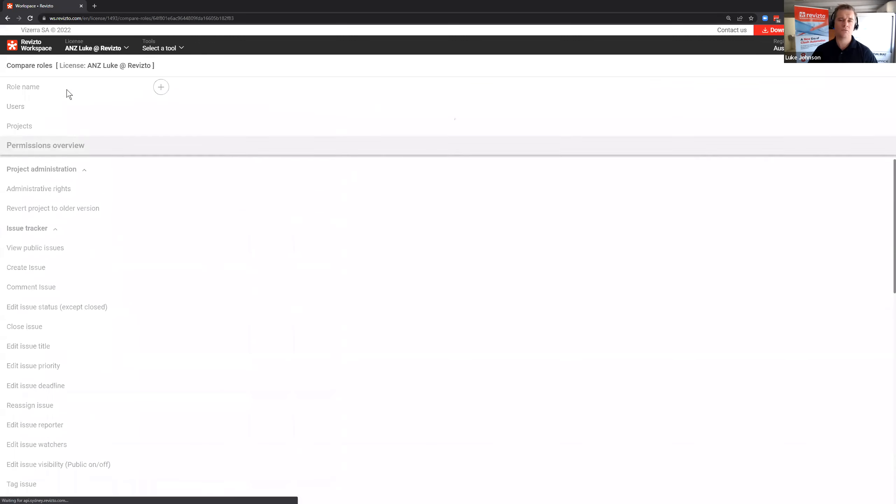
{"action": "left_click", "coordinate": [212, 86]}
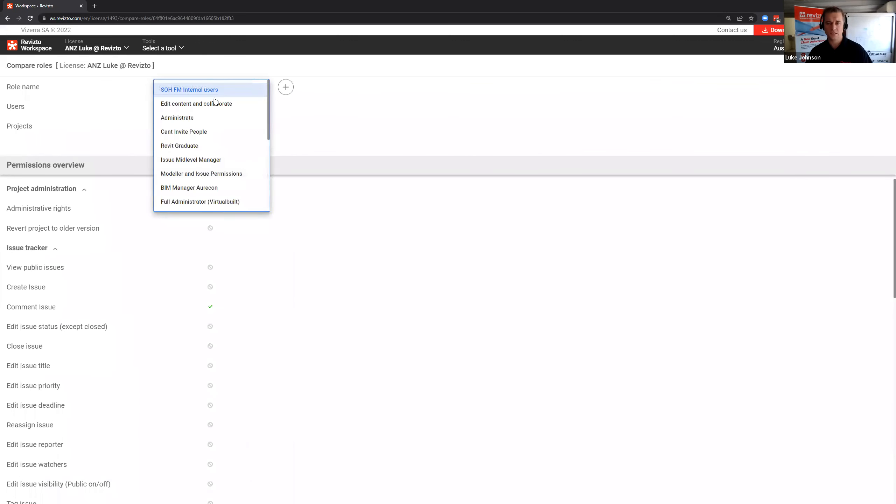
{"action": "left_click", "coordinate": [213, 119]}
{"action": "scroll", "coordinate": [176, 294], "scroll_direction": "down", "scroll_amount": 1}
{"action": "scroll", "coordinate": [166, 339], "scroll_direction": "down", "scroll_amount": 10}
{"action": "scroll", "coordinate": [158, 394], "scroll_direction": "up", "scroll_amount": 4}
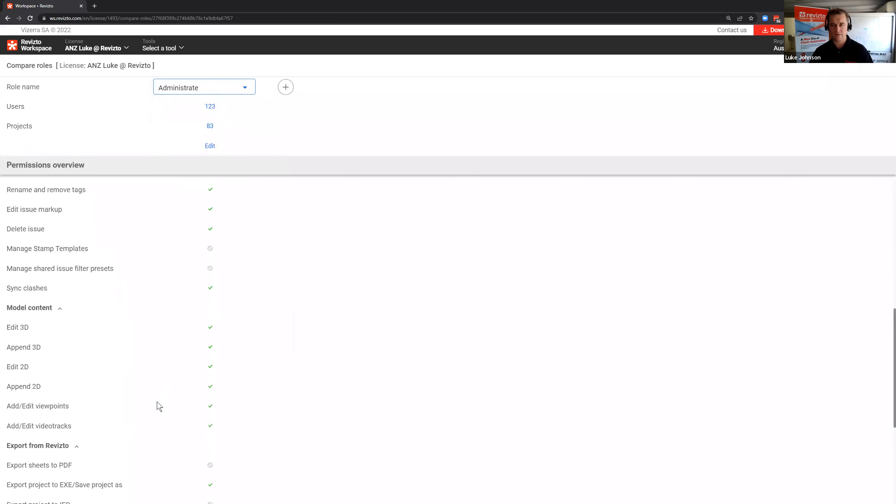
{"action": "scroll", "coordinate": [159, 406], "scroll_direction": "up", "scroll_amount": 8}
Add the Full Administrator (Virtualbuilt) role to the comparison and check its issue tracker permissions against Administrate
{"action": "left_click", "coordinate": [285, 87]}
{"action": "left_click", "coordinate": [290, 90]}
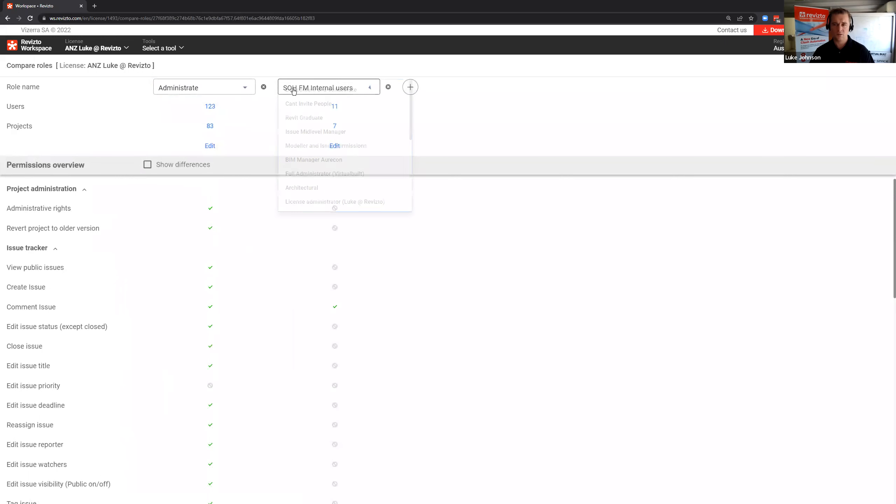
{"action": "left_click", "coordinate": [326, 177]}
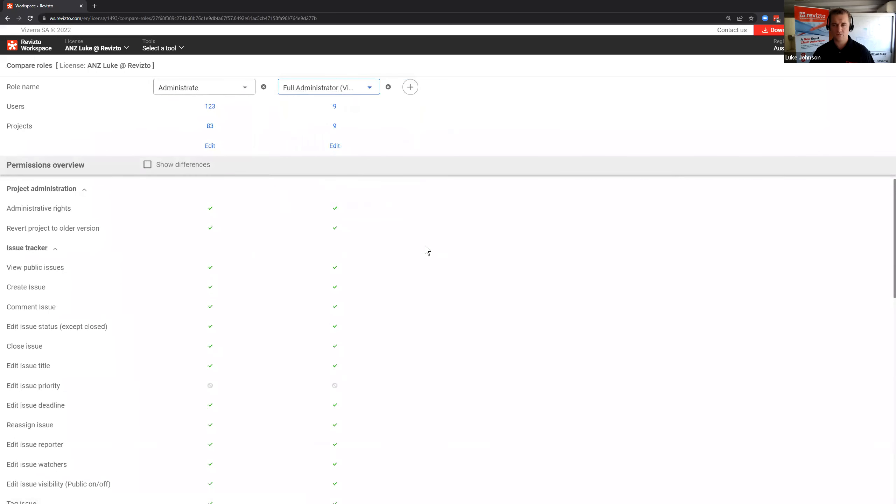
{"action": "scroll", "coordinate": [373, 328], "scroll_direction": "down", "scroll_amount": 7}
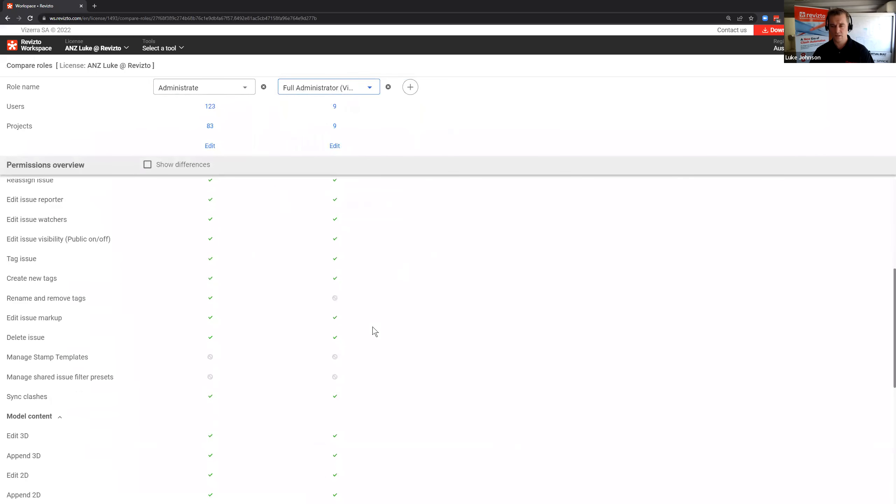
{"action": "scroll", "coordinate": [372, 328], "scroll_direction": "up", "scroll_amount": 3}
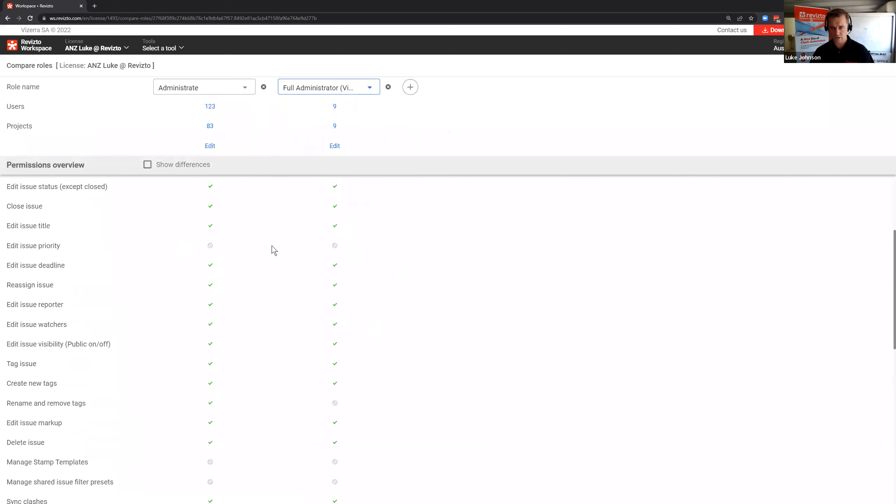
{"action": "scroll", "coordinate": [209, 380], "scroll_direction": "down", "scroll_amount": 1}
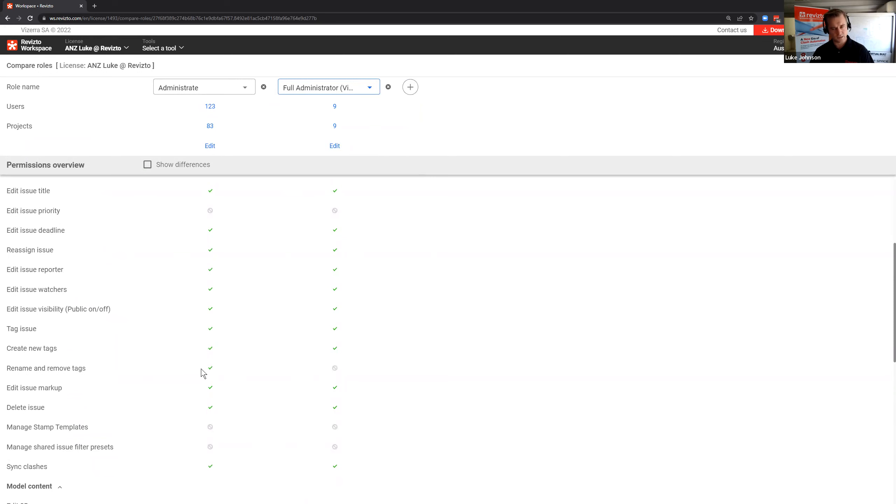
Add the Administrate (Revizto Team) role as the third role in the comparison
{"action": "left_click", "coordinate": [410, 87]}
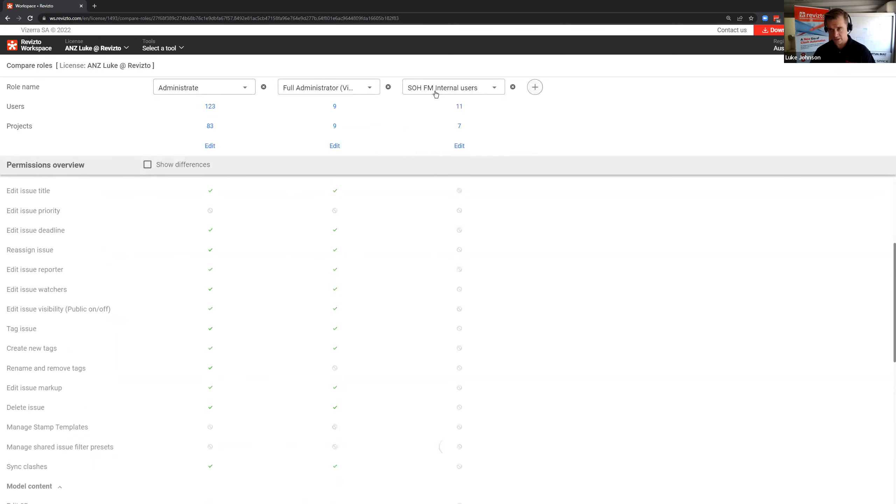
{"action": "left_click", "coordinate": [436, 92]}
{"action": "left_click", "coordinate": [463, 205]}
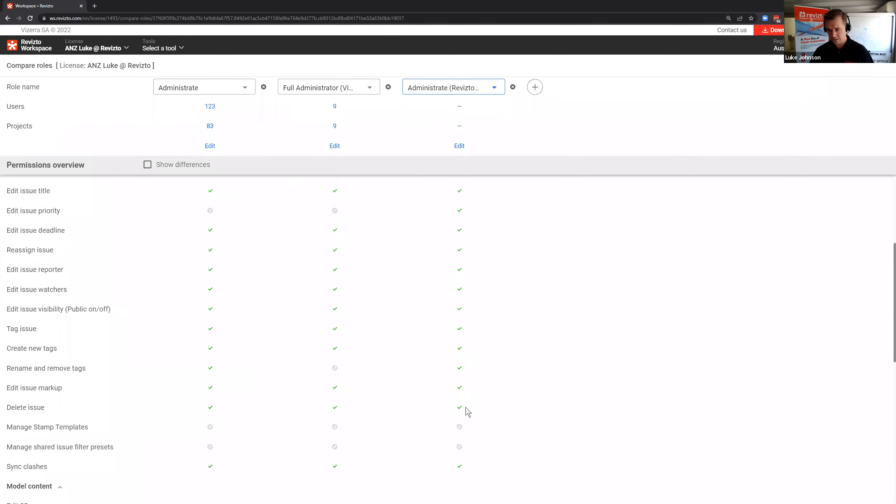
Look through the permissions of the three compared roles and show only their differences
{"action": "scroll", "coordinate": [448, 408], "scroll_direction": "down", "scroll_amount": 4}
{"action": "scroll", "coordinate": [448, 408], "scroll_direction": "up", "scroll_amount": 5}
{"action": "scroll", "coordinate": [448, 406], "scroll_direction": "down", "scroll_amount": 5}
{"action": "scroll", "coordinate": [449, 409], "scroll_direction": "down", "scroll_amount": 4}
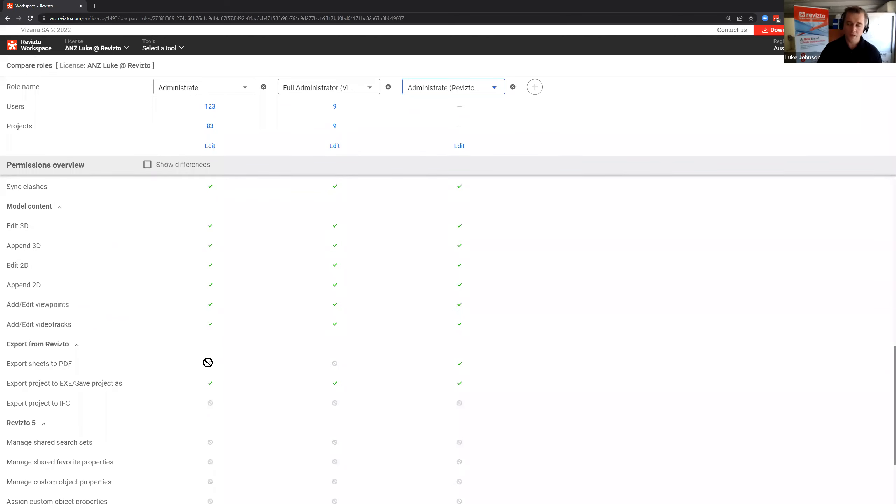
{"action": "scroll", "coordinate": [209, 362], "scroll_direction": "down", "scroll_amount": 3}
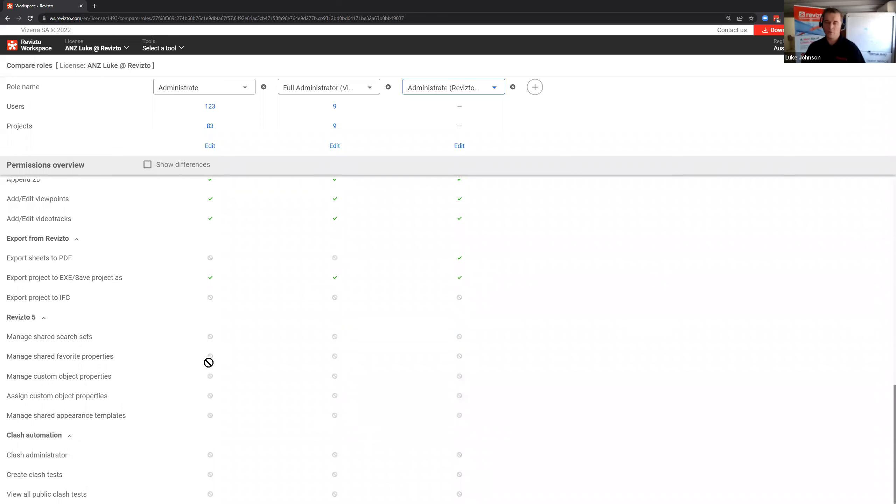
{"action": "scroll", "coordinate": [208, 363], "scroll_direction": "up", "scroll_amount": 15}
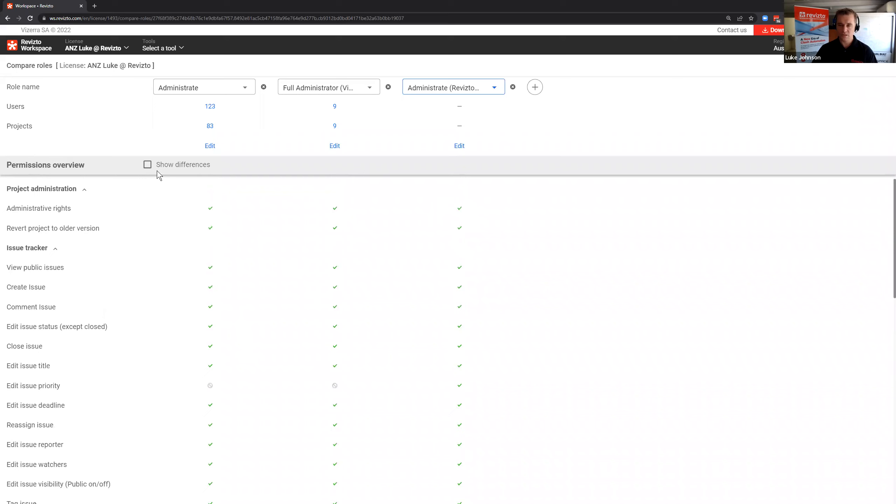
{"action": "left_click", "coordinate": [147, 164]}
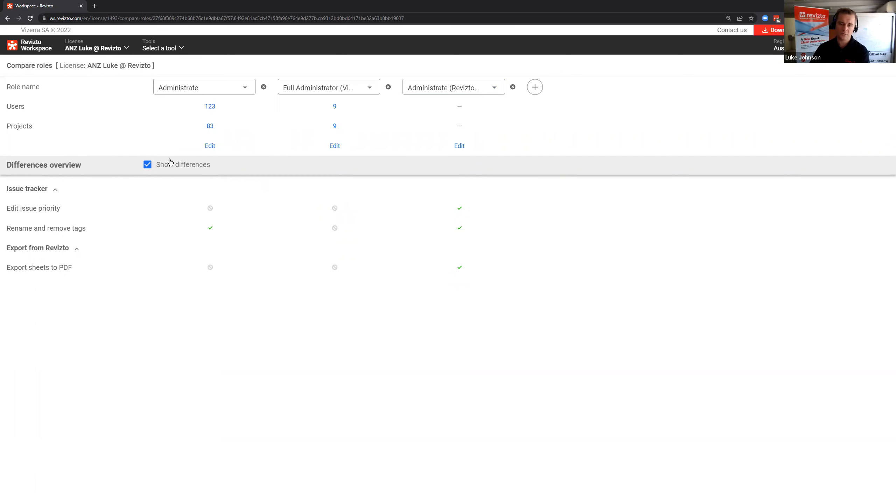
Turn off the differences-only filter, open the license's project roles and look through the list of roles
{"action": "left_click", "coordinate": [169, 169]}
{"action": "left_click", "coordinate": [158, 47]}
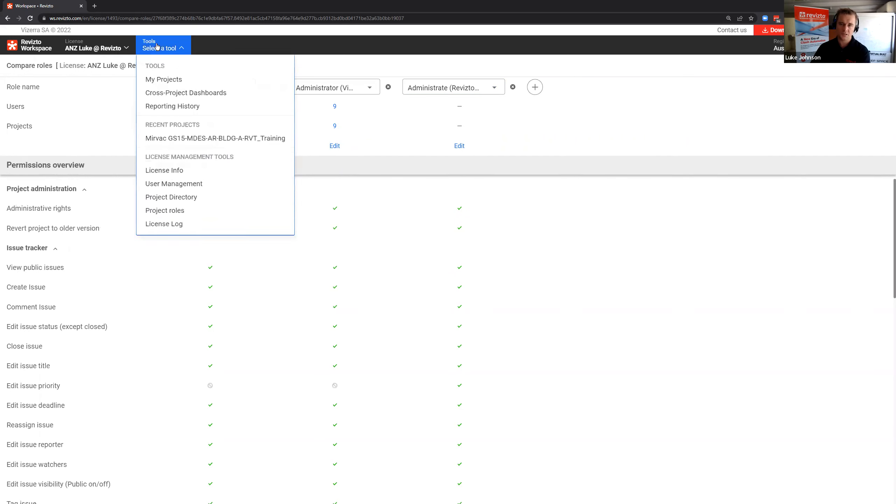
{"action": "left_click", "coordinate": [191, 217]}
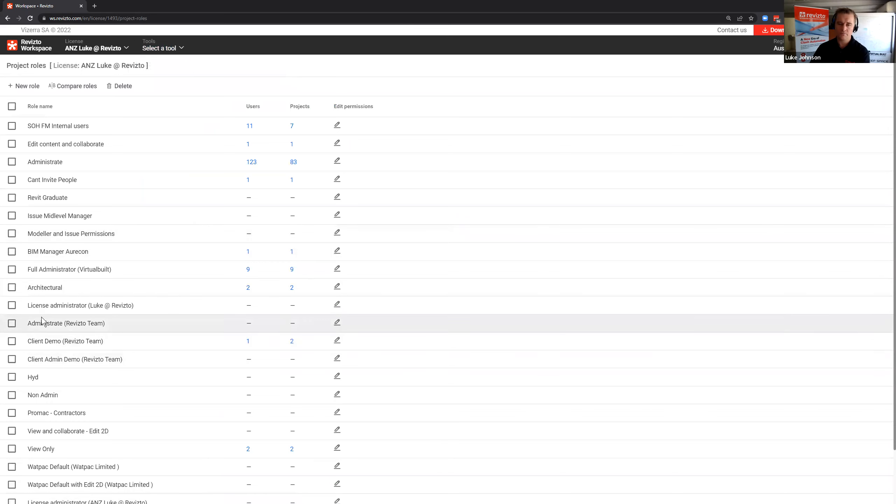
{"action": "scroll", "coordinate": [41, 317], "scroll_direction": "down", "scroll_amount": 1}
{"action": "scroll", "coordinate": [39, 317], "scroll_direction": "down", "scroll_amount": 1}
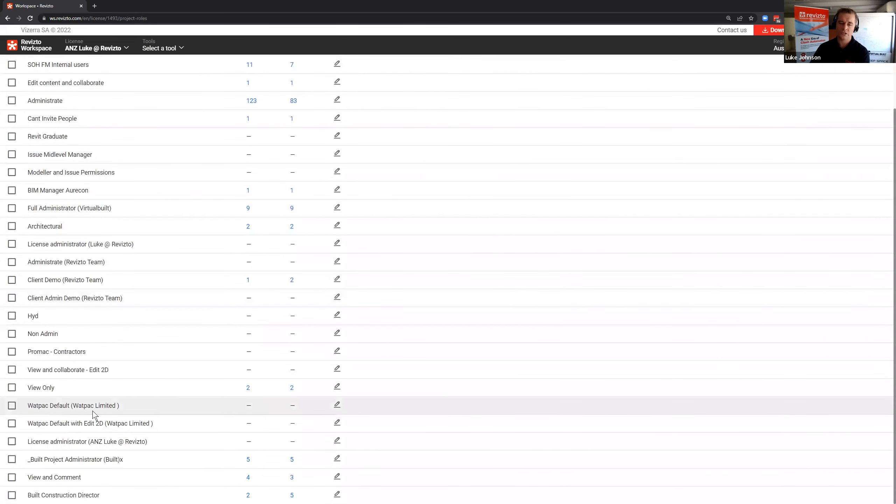
{"action": "scroll", "coordinate": [91, 405], "scroll_direction": "up", "scroll_amount": 2}
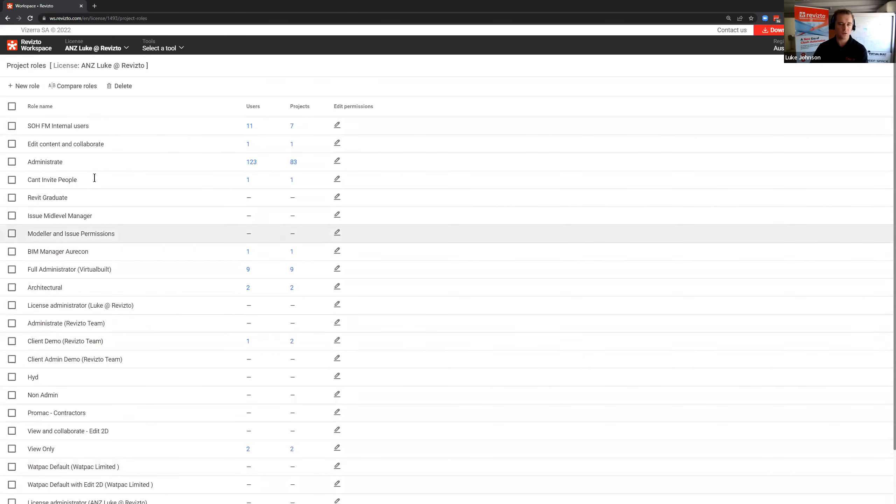
{"action": "scroll", "coordinate": [55, 417], "scroll_direction": "down", "scroll_amount": 2}
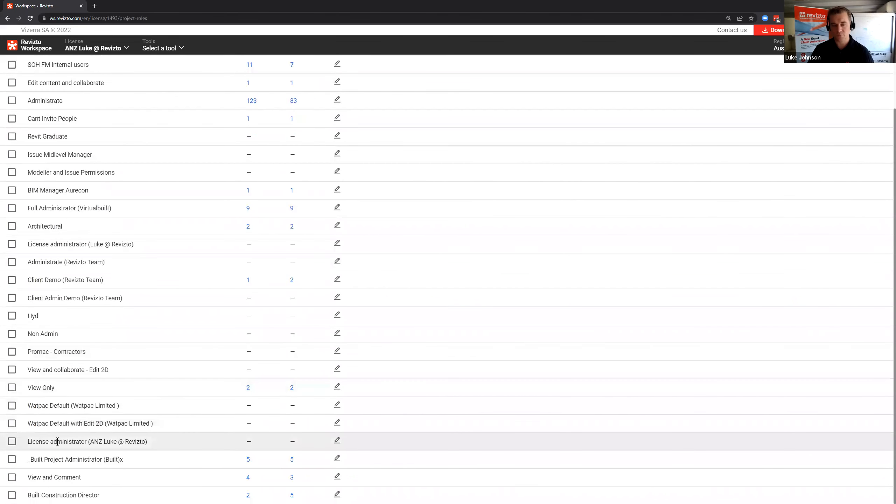
{"action": "scroll", "coordinate": [82, 282], "scroll_direction": "up", "scroll_amount": 2}
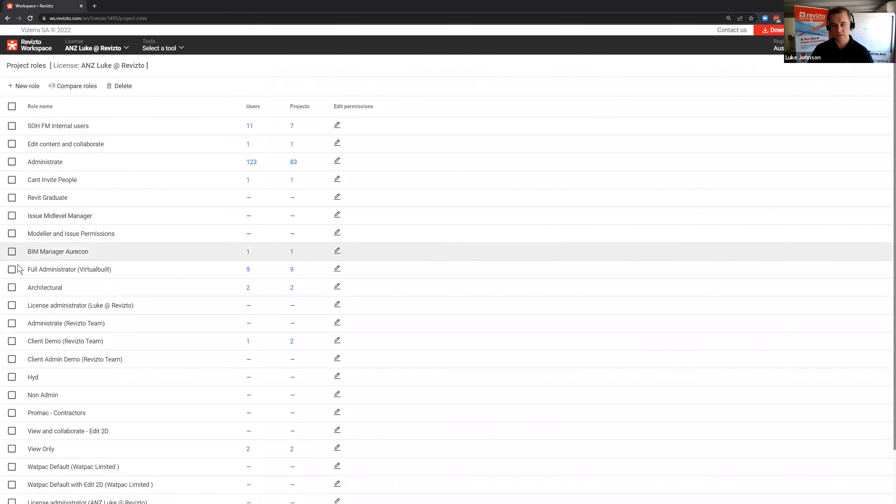
Delete the Full Administrator (Virtualbuilt) role and assign Administrate as its replacement role
{"action": "left_click", "coordinate": [12, 269]}
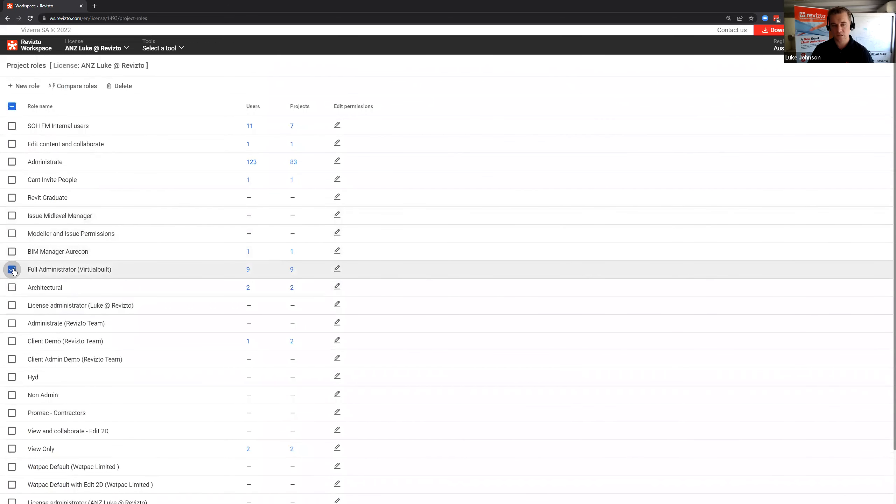
{"action": "left_click", "coordinate": [125, 86]}
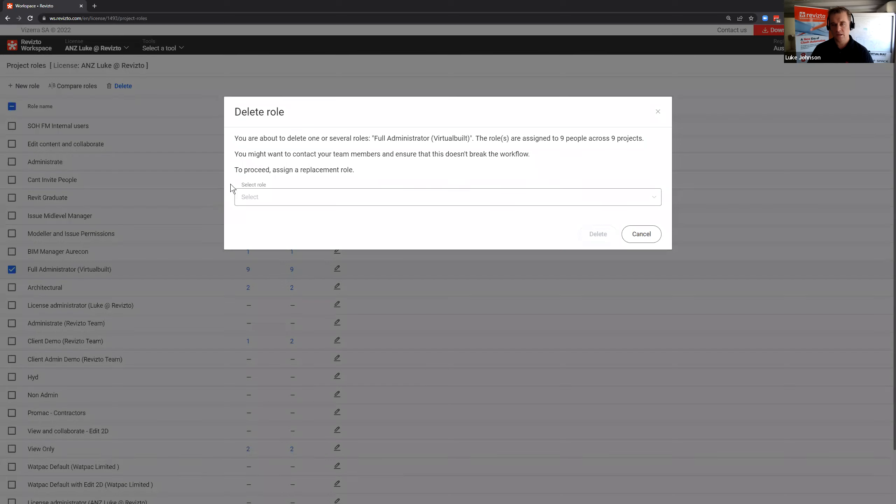
{"action": "left_click_drag", "start_coordinate": [371, 138], "coordinate": [643, 141]}
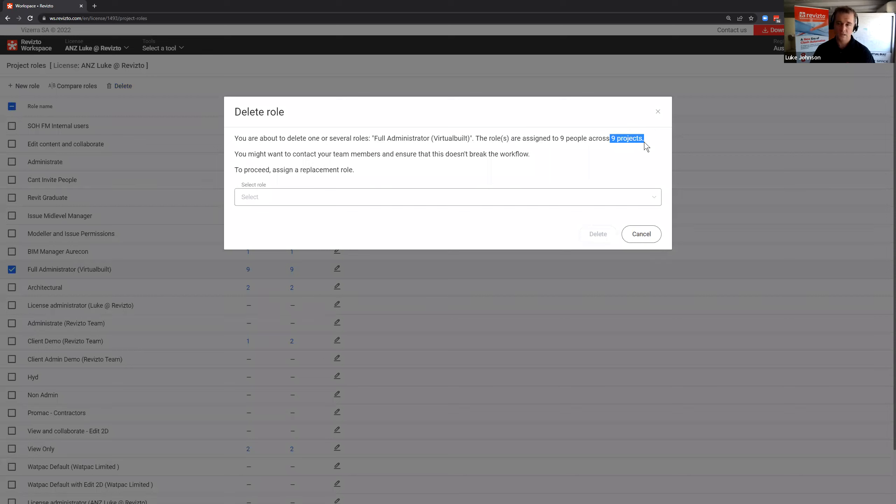
{"action": "left_click_drag", "start_coordinate": [275, 170], "coordinate": [356, 170]}
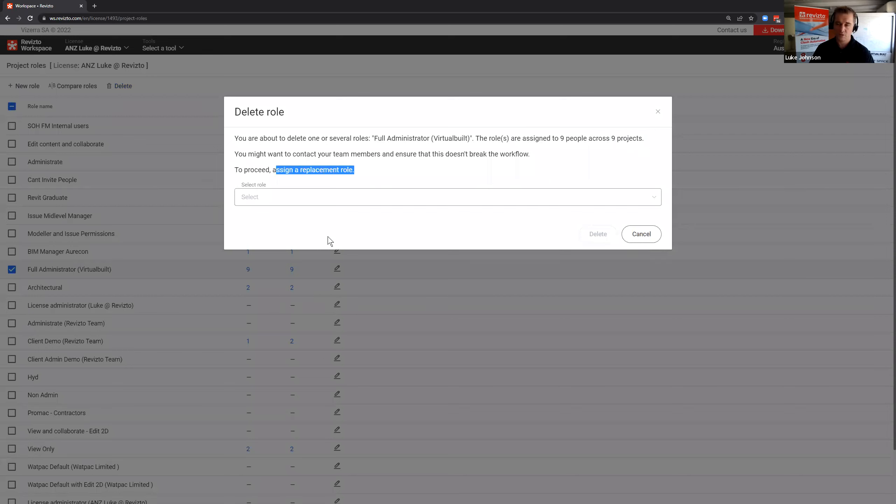
{"action": "left_click", "coordinate": [341, 204]}
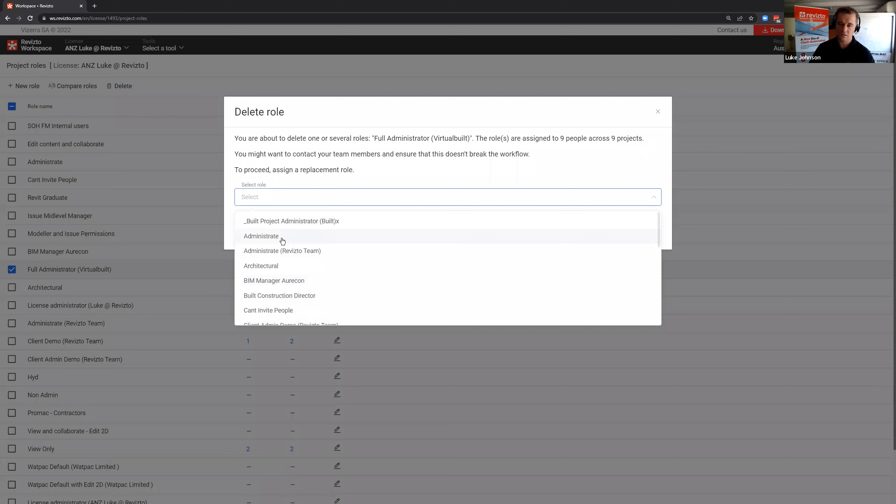
{"action": "left_click", "coordinate": [282, 241]}
{"action": "left_click", "coordinate": [594, 243]}
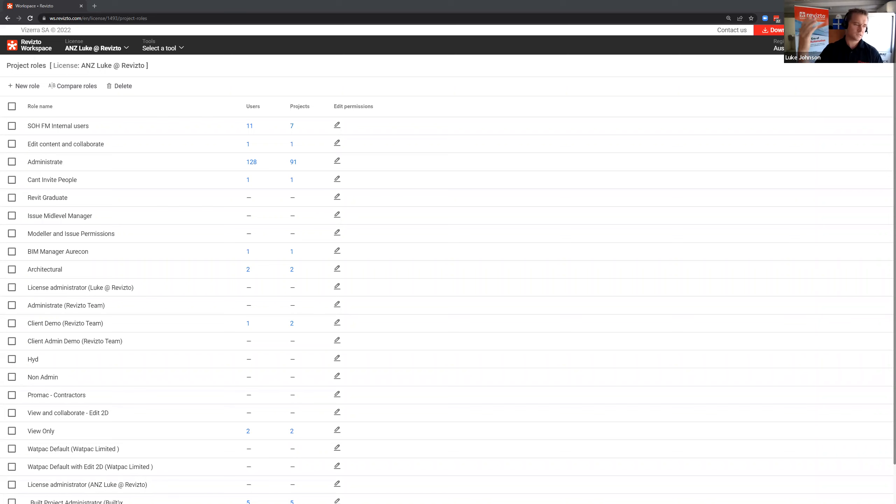
Switch to Navisworks Manage and bring its window with MFL_SBC_Stadium_Model-1.nwd onto this screen
{"action": "left_click_drag", "start_coordinate": [439, 17], "coordinate": [440, 2]}
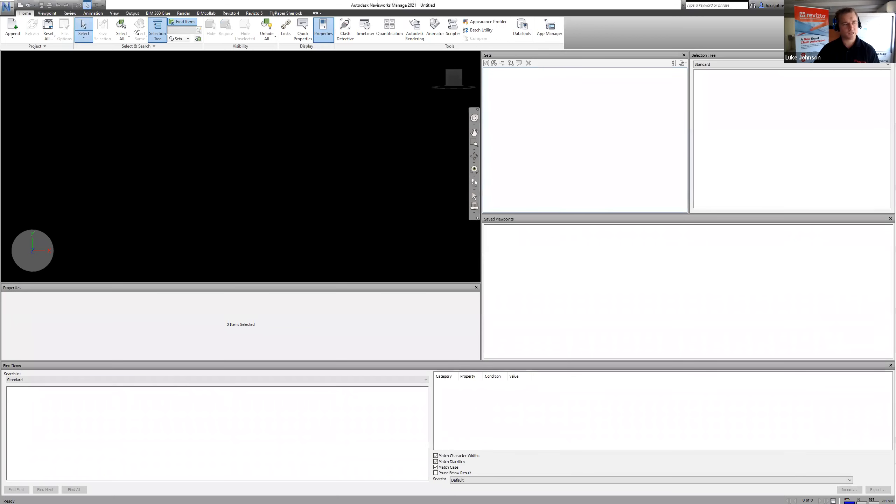
{"action": "left_click_drag", "start_coordinate": [137, 5], "coordinate": [0, 53]}
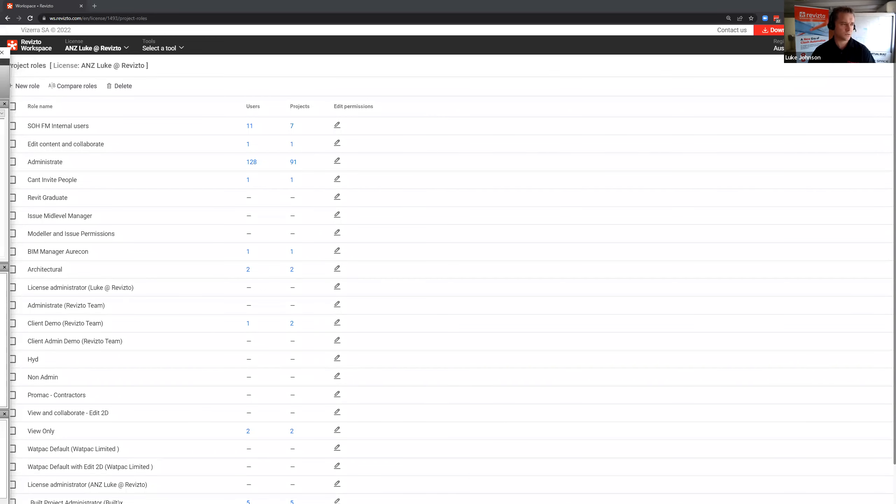
{"action": "left_click_drag", "start_coordinate": [0, 52], "coordinate": [388, 1]}
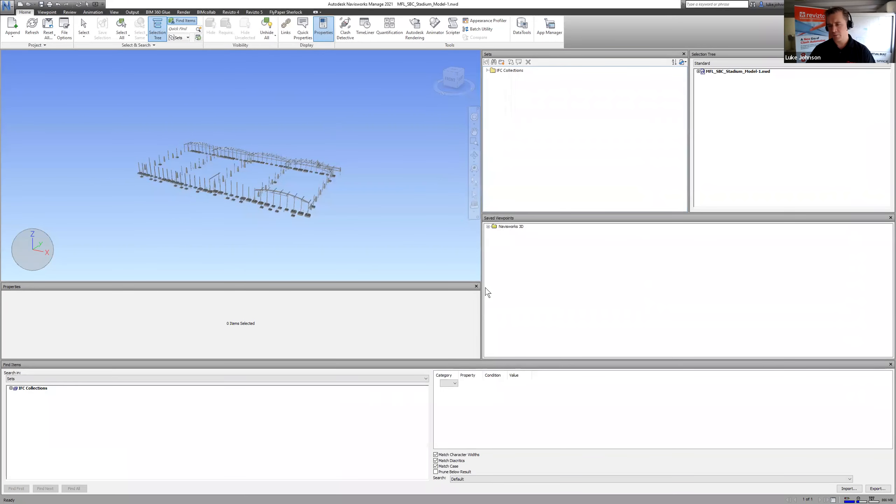
Close the Properties, Find Items, Saved Viewpoints, Selection Tree and Sets windows so the stadium model fills the view
{"action": "left_click", "coordinate": [475, 287]}
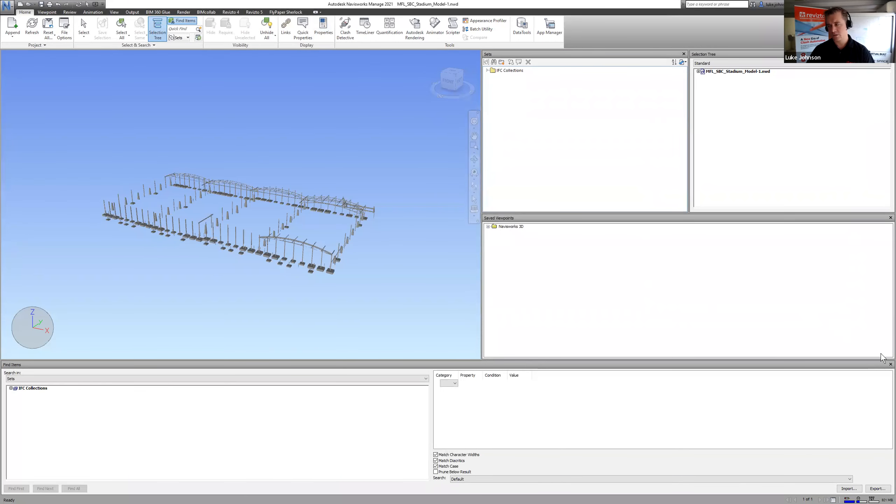
{"action": "left_click", "coordinate": [890, 364]}
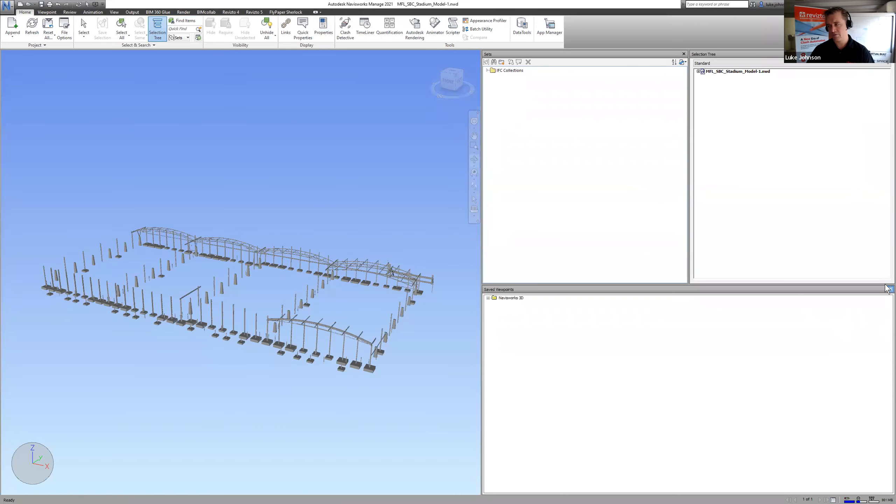
{"action": "left_click", "coordinate": [891, 287]}
{"action": "left_click", "coordinate": [890, 54]}
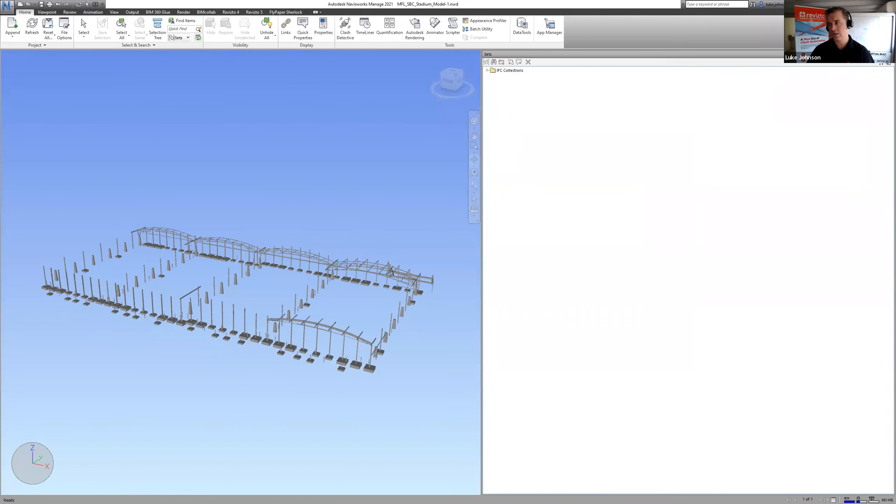
{"action": "left_click", "coordinate": [891, 54]}
{"action": "scroll", "coordinate": [345, 349], "scroll_direction": "up", "scroll_amount": 4}
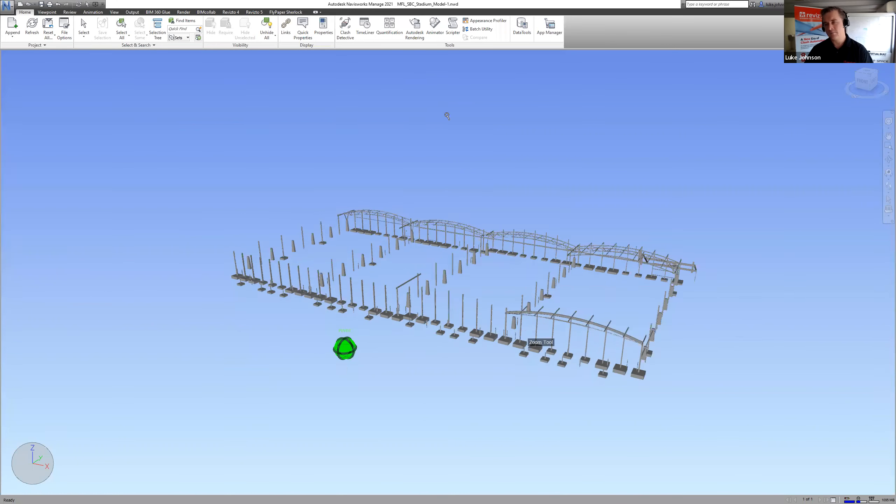
Start exporting the stadium model to Revizto 5 with the option to create a new project
{"action": "left_click", "coordinate": [254, 12]}
{"action": "left_click", "coordinate": [25, 35]}
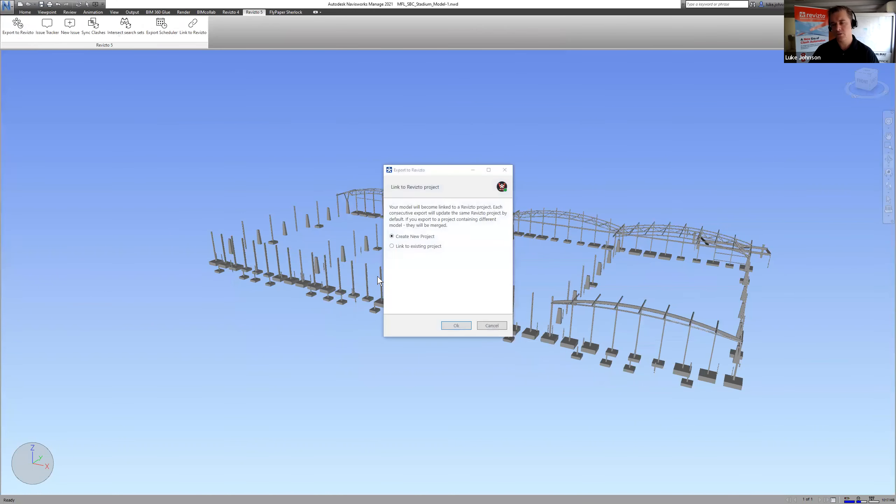
{"action": "left_click", "coordinate": [456, 325]}
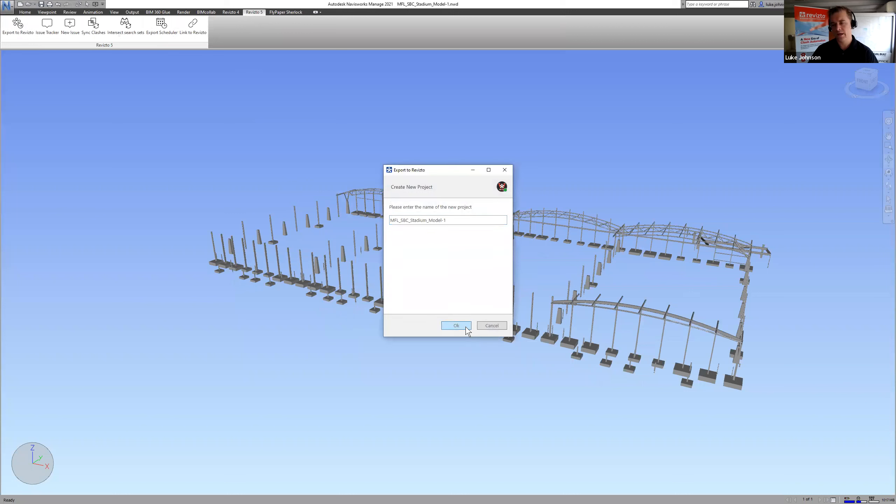
Create the Revizto project MFL_SBC_Stadium_Model-1 and close the export options without exporting
{"action": "left_click", "coordinate": [465, 326]}
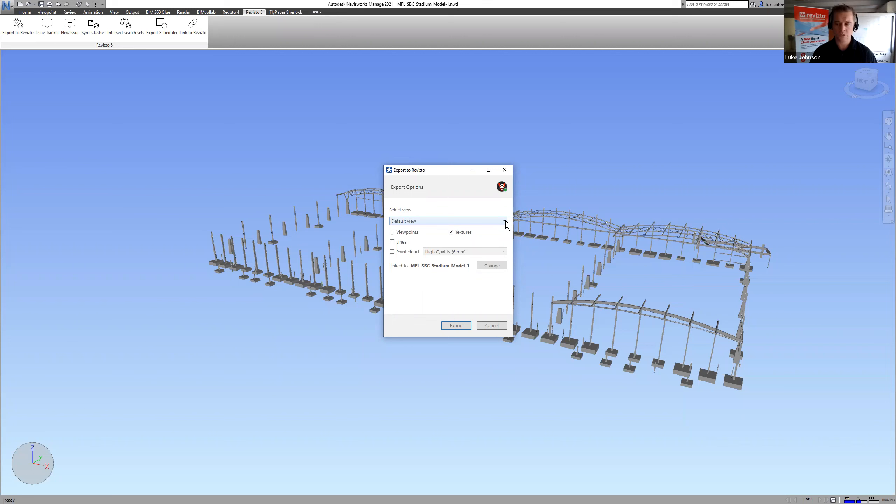
{"action": "left_click", "coordinate": [485, 326]}
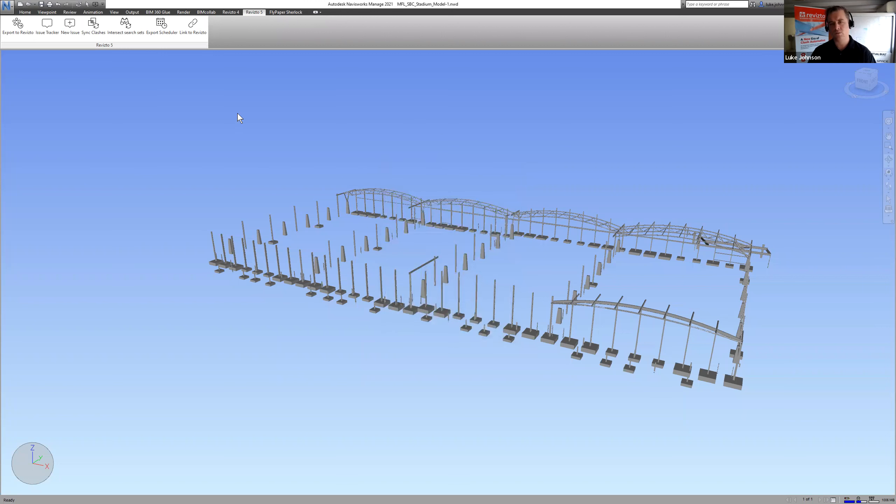
Save the current stadium view as a viewpoint named "revizto export"
{"action": "key", "text": "ctrl+1"}
{"action": "right_click", "coordinate": [401, 152]}
{"action": "key", "text": "Escape"}
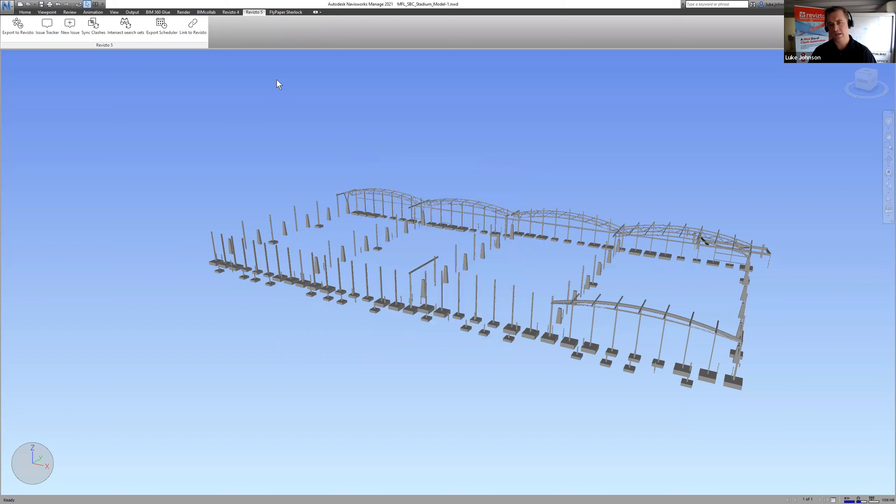
{"action": "left_click", "coordinate": [115, 12]}
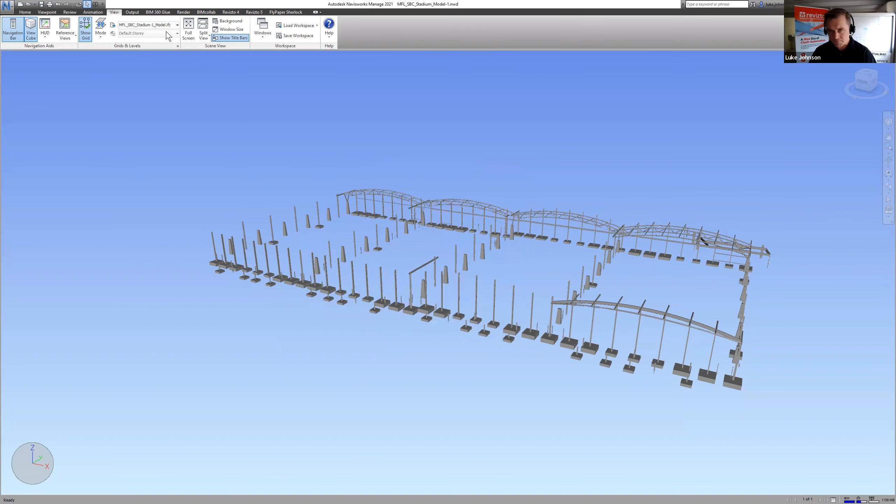
{"action": "left_click", "coordinate": [52, 13]}
{"action": "left_click", "coordinate": [21, 30]}
{"action": "type", "text": "revizto export"}
{"action": "key", "text": "Return"}
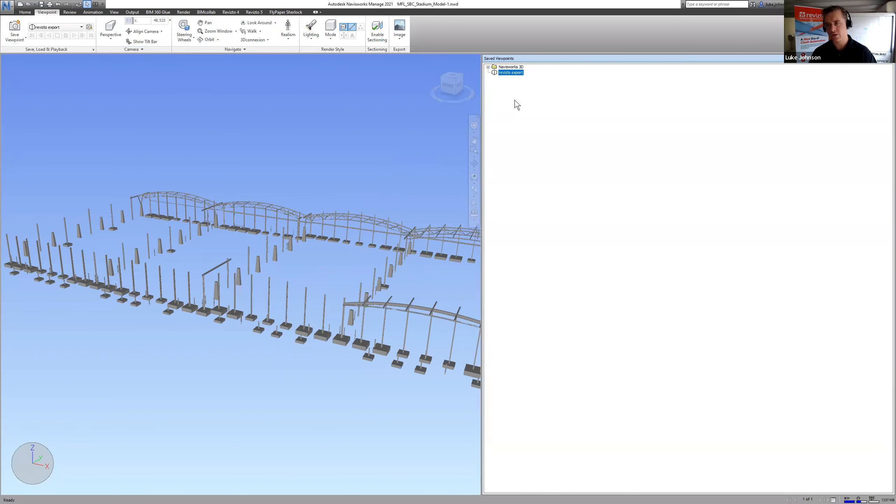
Display the Selection Tree alongside the saved viewpoints
{"action": "left_click", "coordinate": [115, 12]}
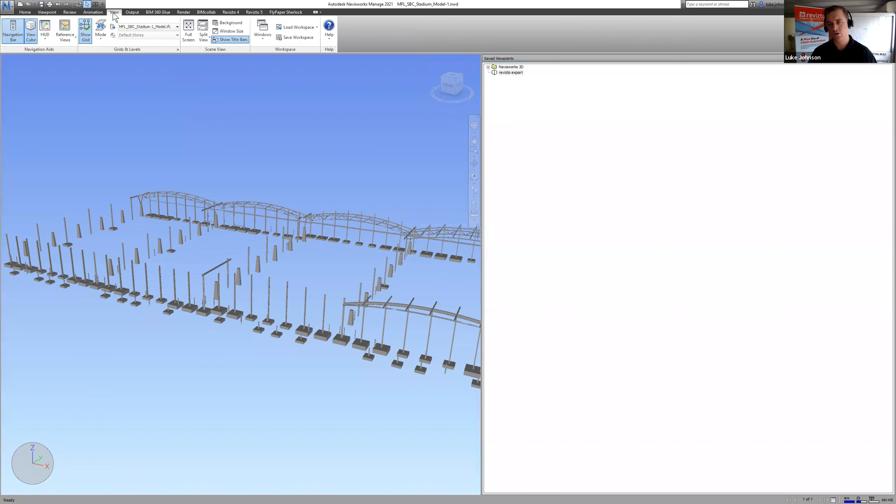
{"action": "left_click", "coordinate": [260, 32]}
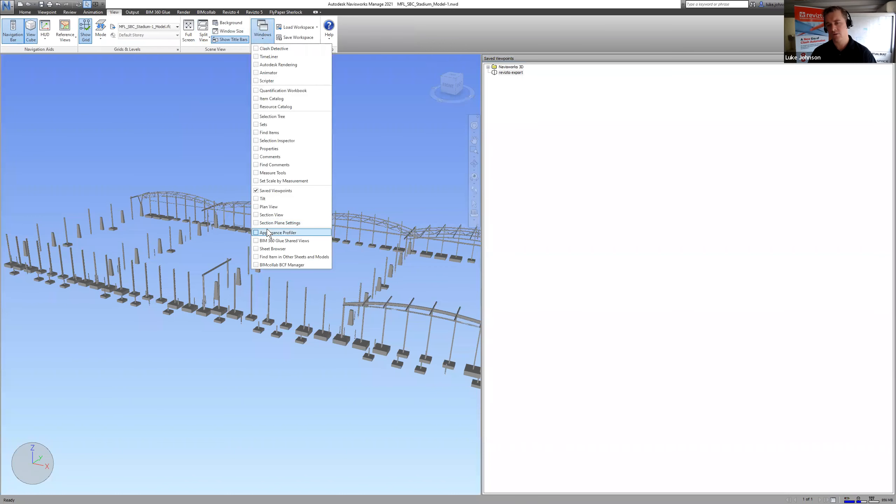
{"action": "left_click", "coordinate": [270, 141]}
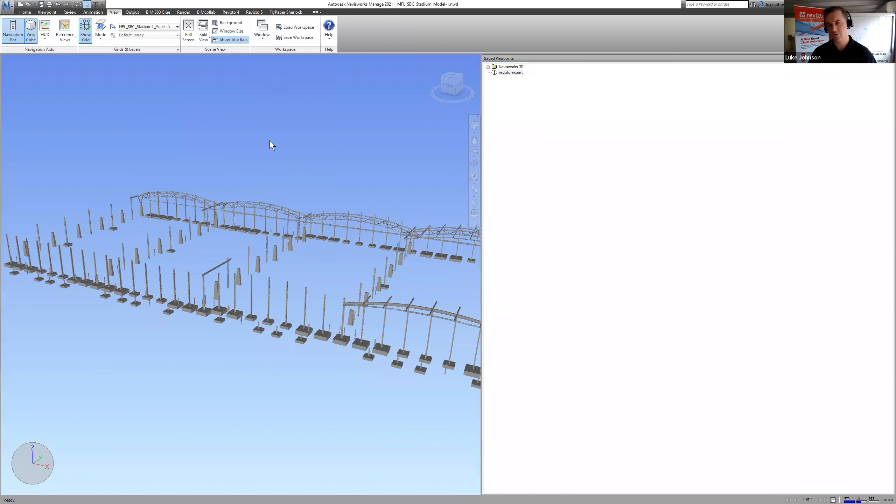
{"action": "left_click", "coordinate": [262, 25]}
{"action": "left_click", "coordinate": [271, 118]}
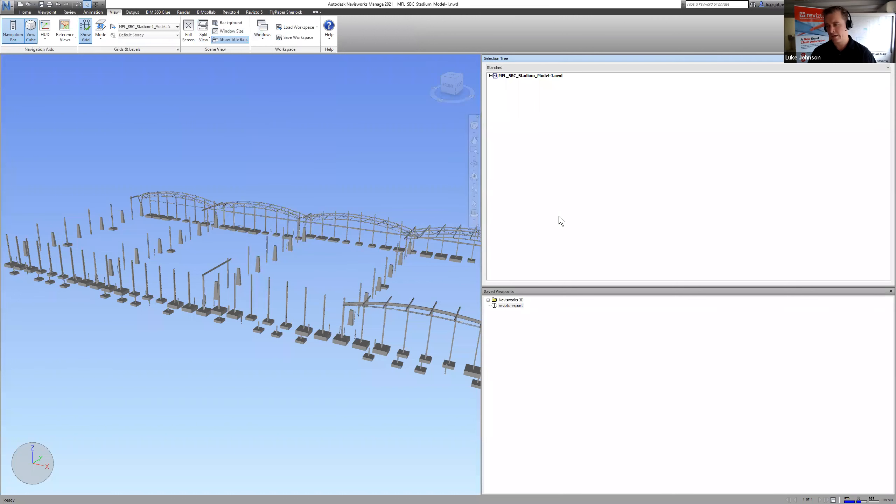
Expand MFL_SBC_Stadium_Model-1.nwd in the Selection Tree down to the IFC categories under Default Storey
{"action": "left_click", "coordinate": [491, 76]}
{"action": "left_click", "coordinate": [496, 81]}
{"action": "left_click", "coordinate": [502, 87]}
{"action": "left_click", "coordinate": [507, 93]}
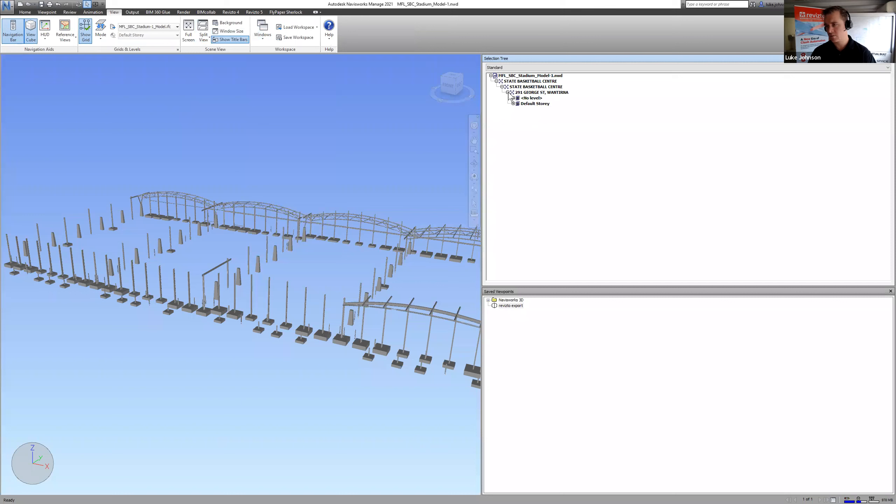
{"action": "left_click", "coordinate": [513, 103]}
{"action": "left_click", "coordinate": [531, 98]}
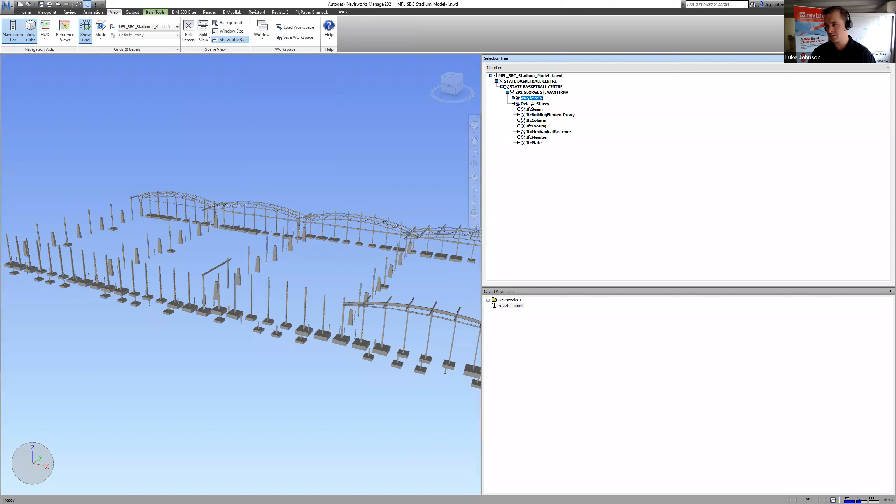
Hide all IfcColumn elements under Default Storey
{"action": "left_click", "coordinate": [542, 115]}
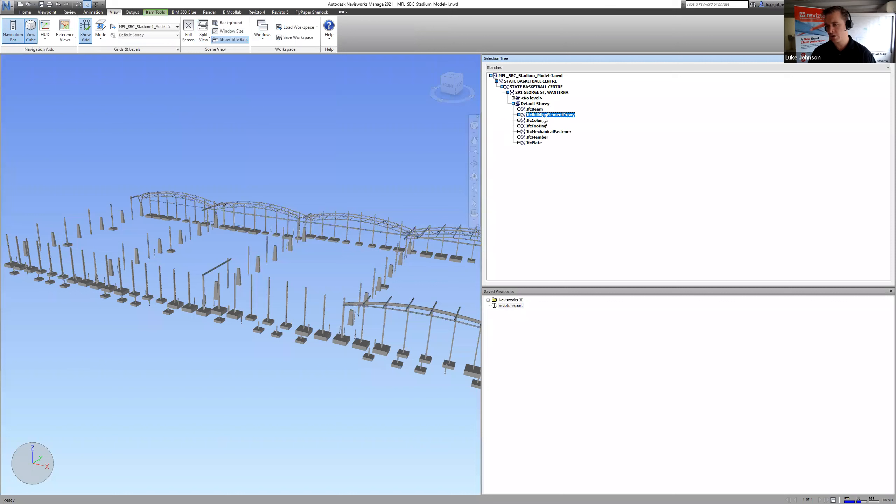
{"action": "left_click", "coordinate": [543, 121]}
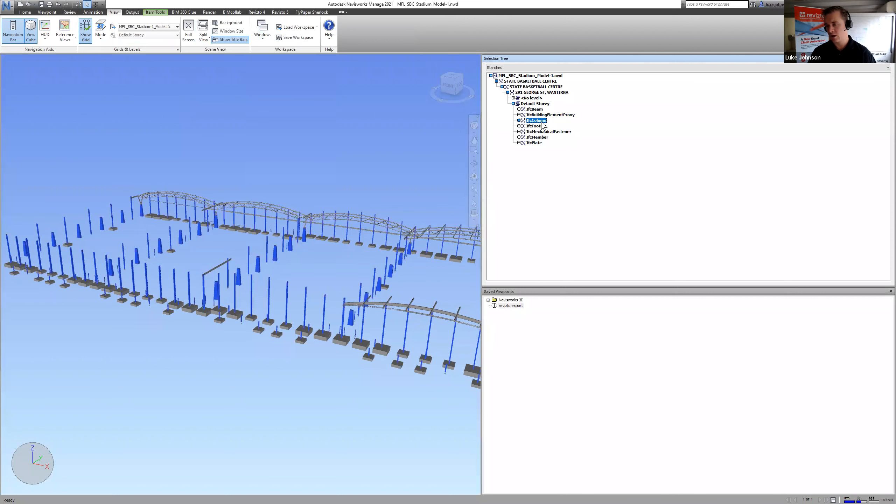
{"action": "right_click", "coordinate": [542, 124]}
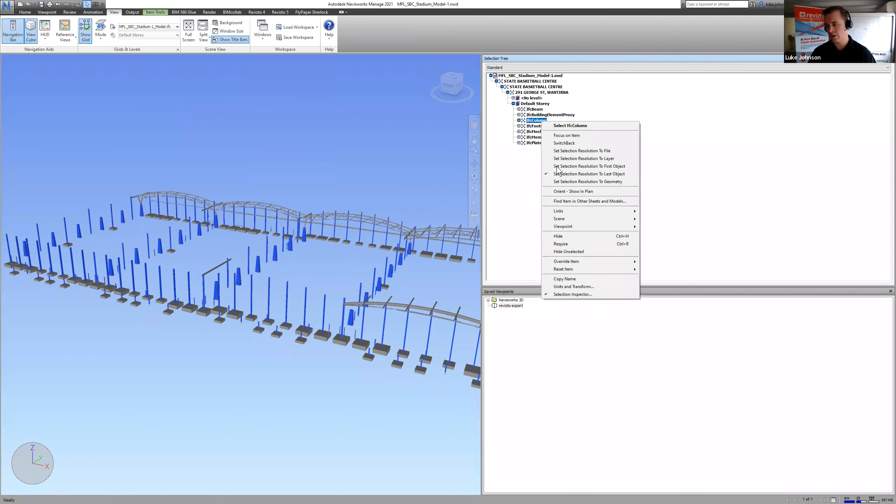
{"action": "left_click", "coordinate": [571, 239]}
Confirm the revizto export viewpoint's settings with Hide/Required and Override Appearance enabled as saved attributes
{"action": "right_click", "coordinate": [514, 305]}
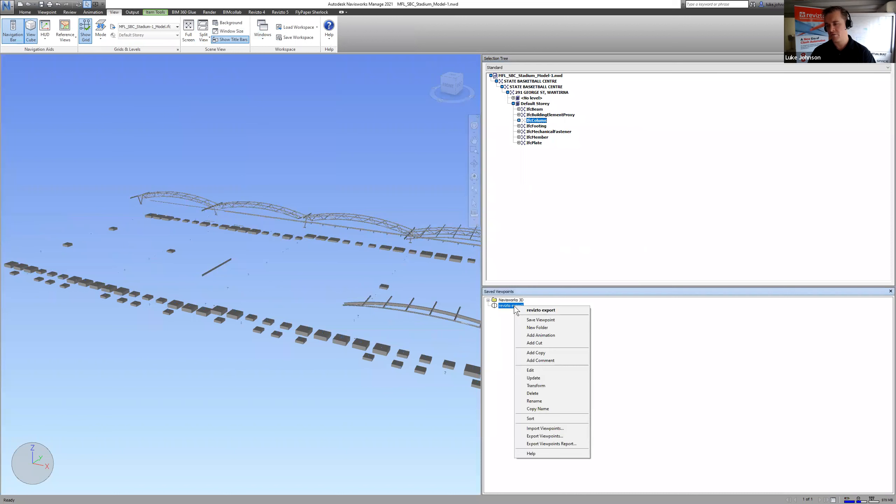
{"action": "left_click", "coordinate": [539, 371]}
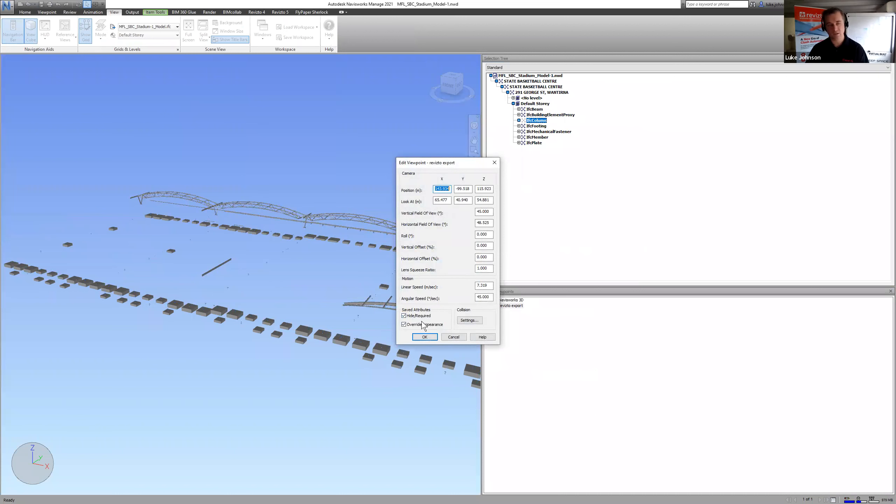
{"action": "left_click", "coordinate": [434, 337]}
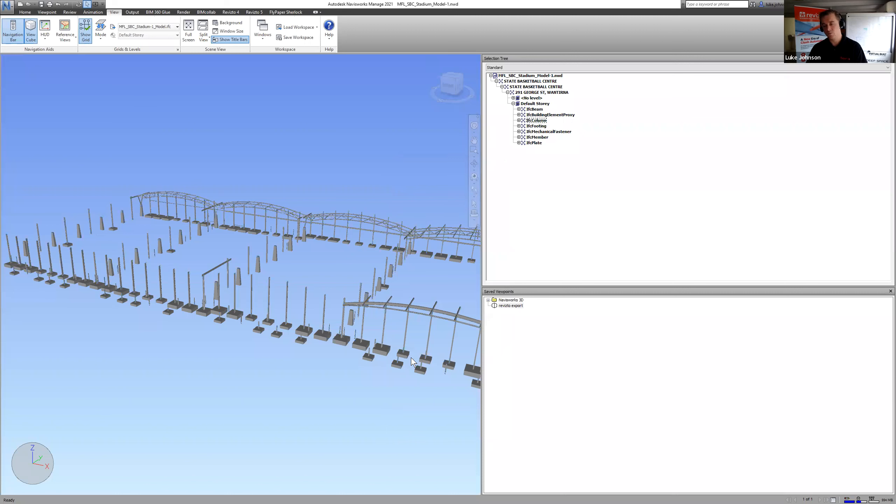
Hide the IfcColumn elements again and update the revizto export viewpoint to store that visibility
{"action": "right_click", "coordinate": [540, 121]}
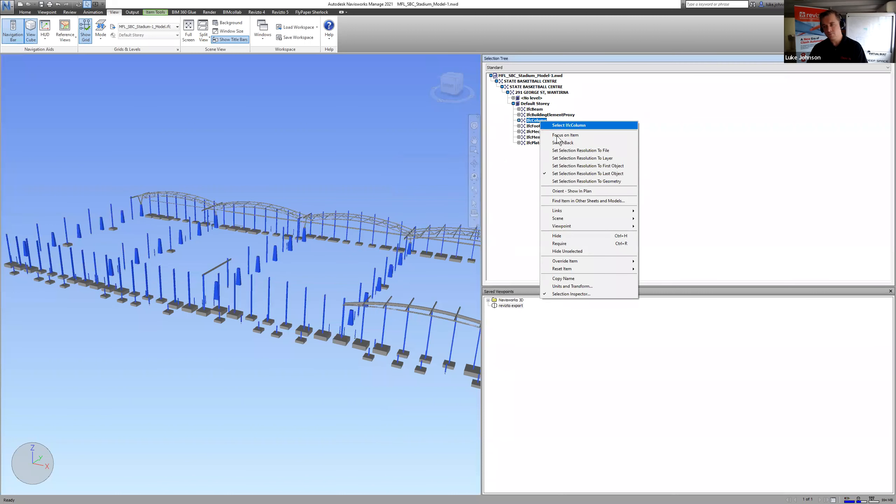
{"action": "left_click", "coordinate": [557, 236]}
{"action": "right_click", "coordinate": [512, 306]}
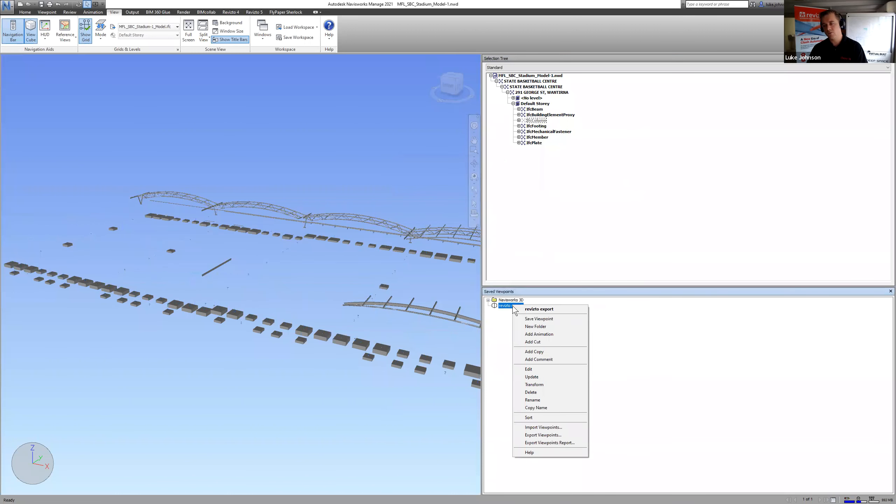
{"action": "left_click", "coordinate": [531, 377]}
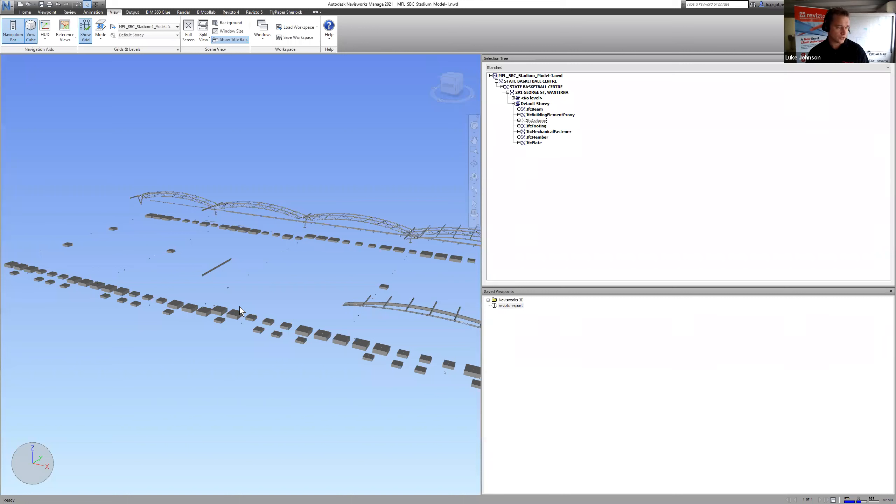
Switch to Revizto, close Find Objects, and view the project's document integrations starting from Docs
{"action": "key", "text": "alt+Tab"}
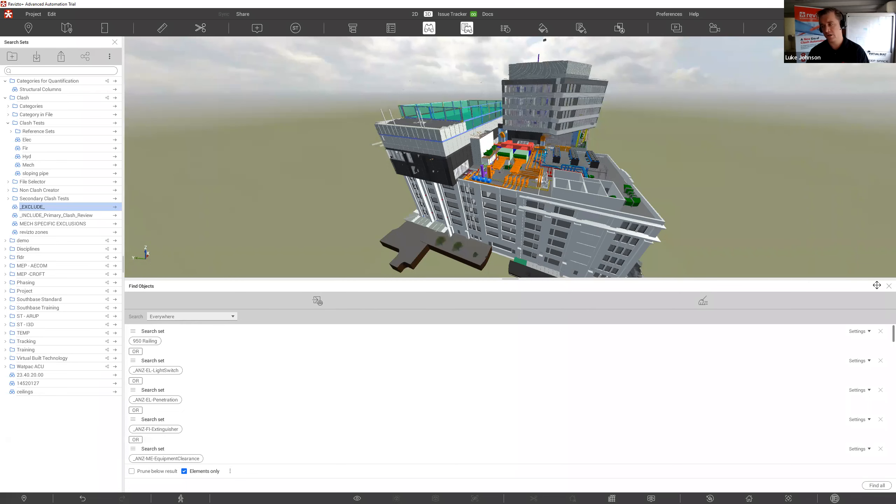
{"action": "left_click", "coordinate": [888, 286]}
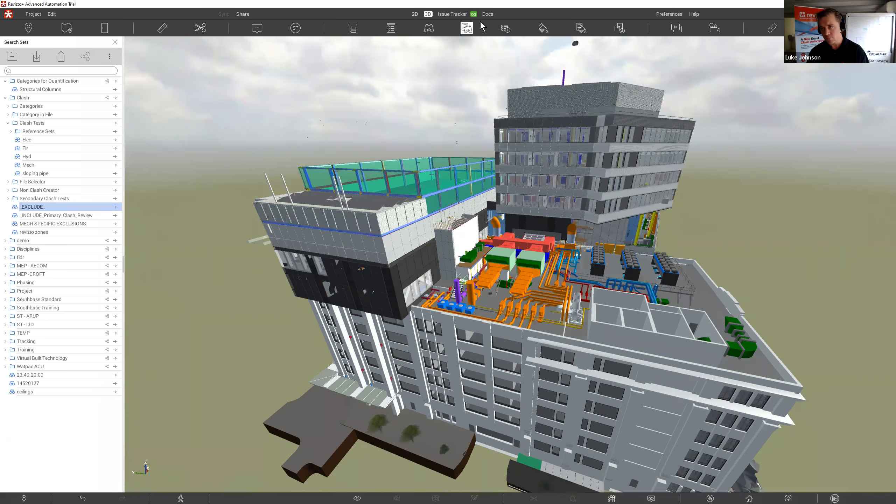
{"action": "left_click", "coordinate": [491, 14]}
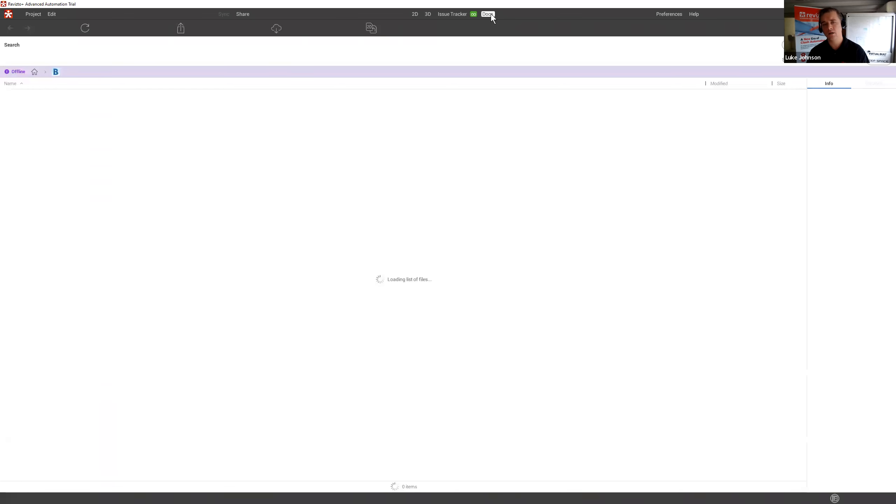
{"action": "left_click", "coordinate": [9, 72]}
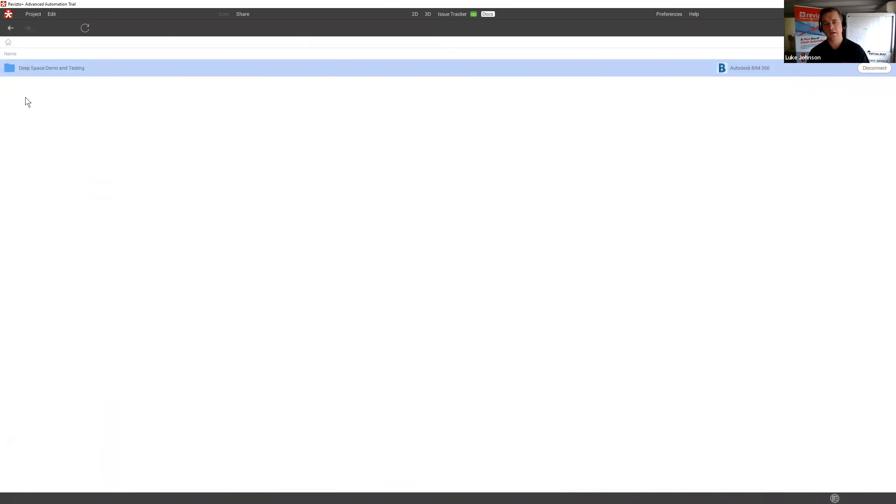
{"action": "left_click", "coordinate": [872, 28]}
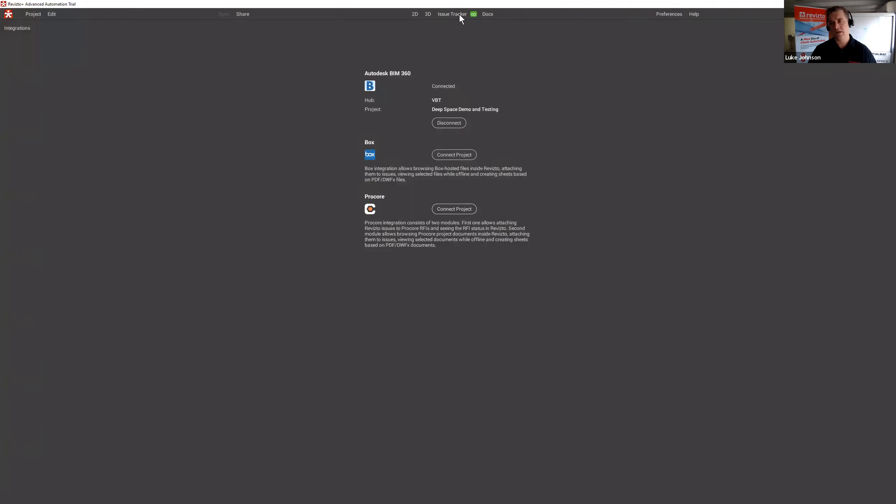
Open the 3-04 front and rear elevations PDF from Project Files > PDFs > Architect in the Deep Space Demo and Testing project
{"action": "left_click", "coordinate": [488, 14]}
{"action": "double_click", "coordinate": [110, 66]}
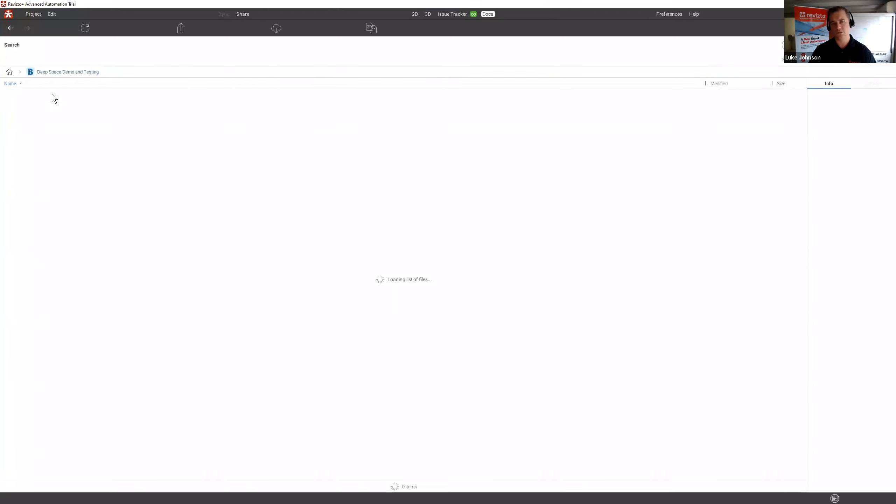
{"action": "double_click", "coordinate": [31, 99]}
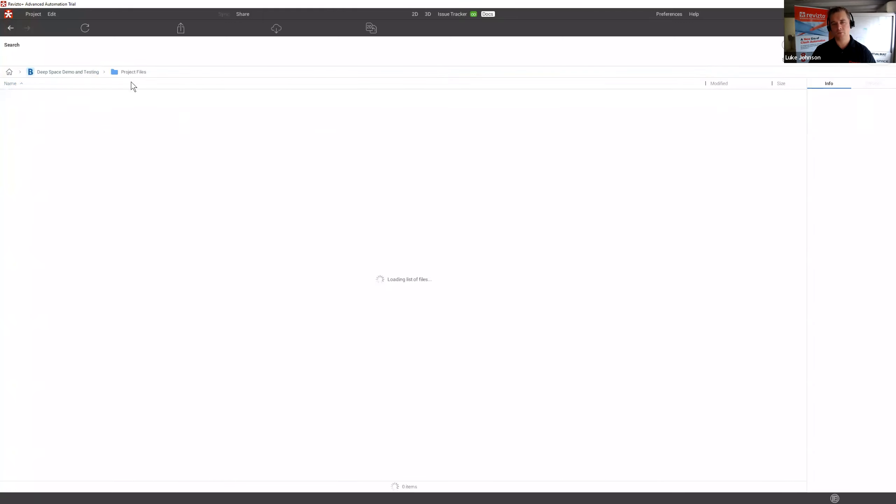
{"action": "double_click", "coordinate": [18, 115]}
{"action": "double_click", "coordinate": [21, 97]}
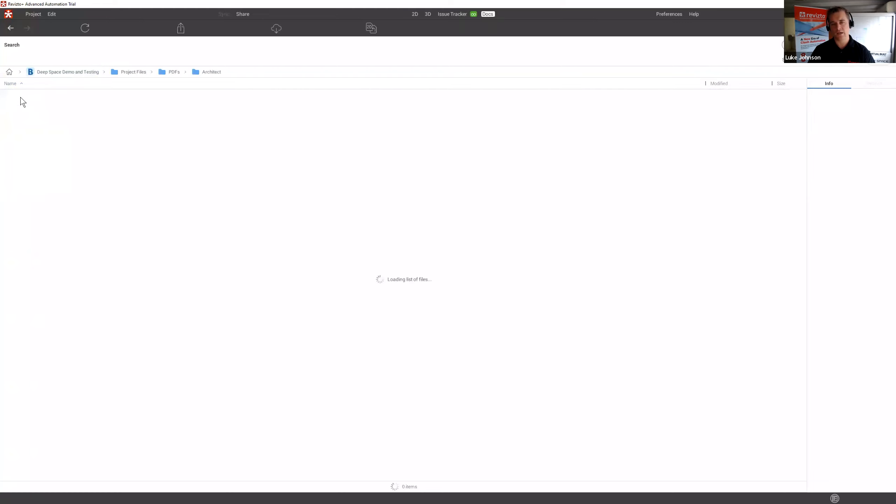
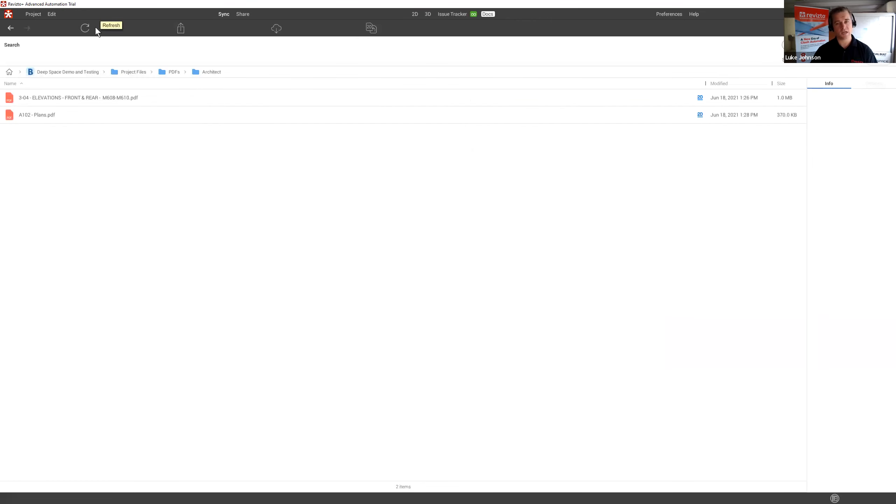
{"action": "double_click", "coordinate": [86, 94]}
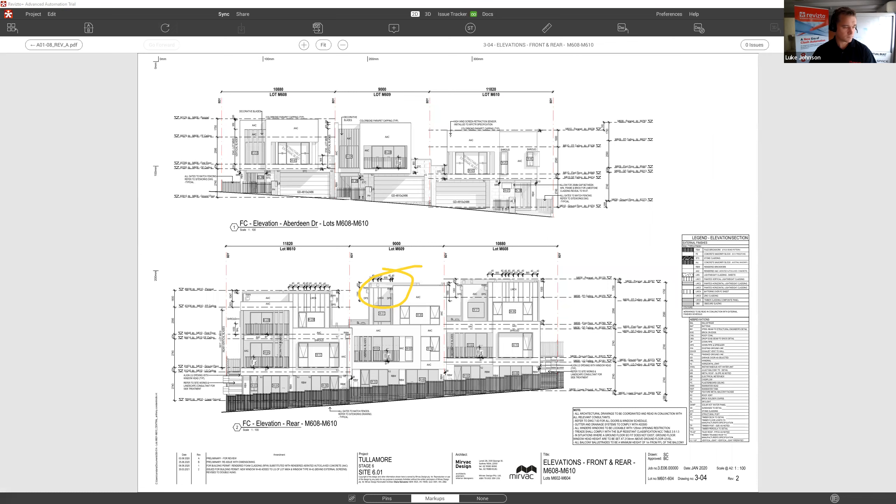
{"action": "key", "text": "alt+Tab"}
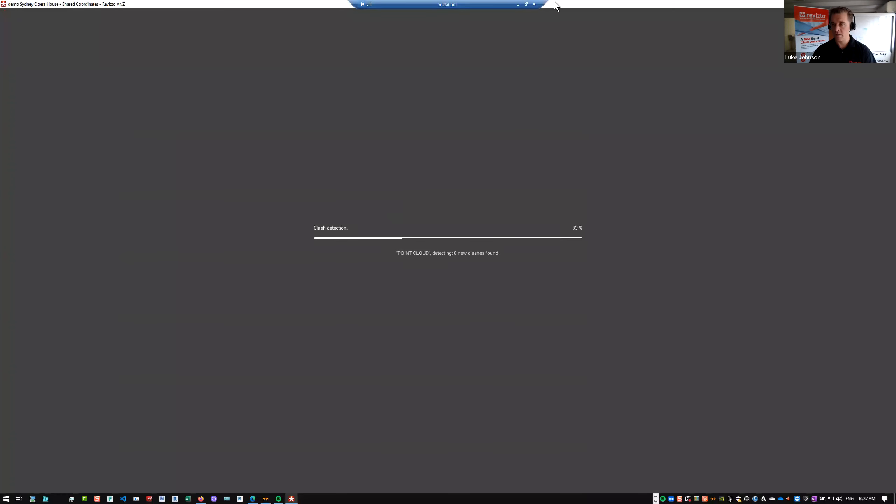
{"action": "left_click", "coordinate": [518, 5]}
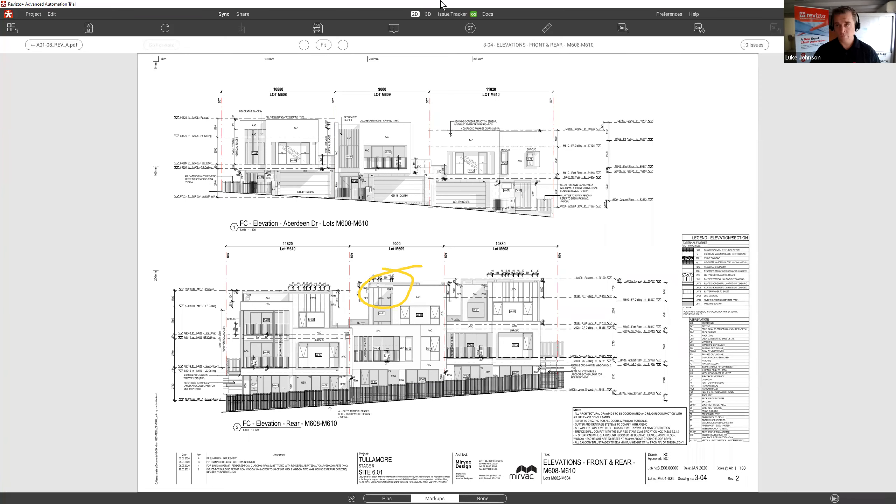
Check the Issue Tracker, return to the 3D building model, and display its Appearance Templates
{"action": "left_click", "coordinate": [445, 14]}
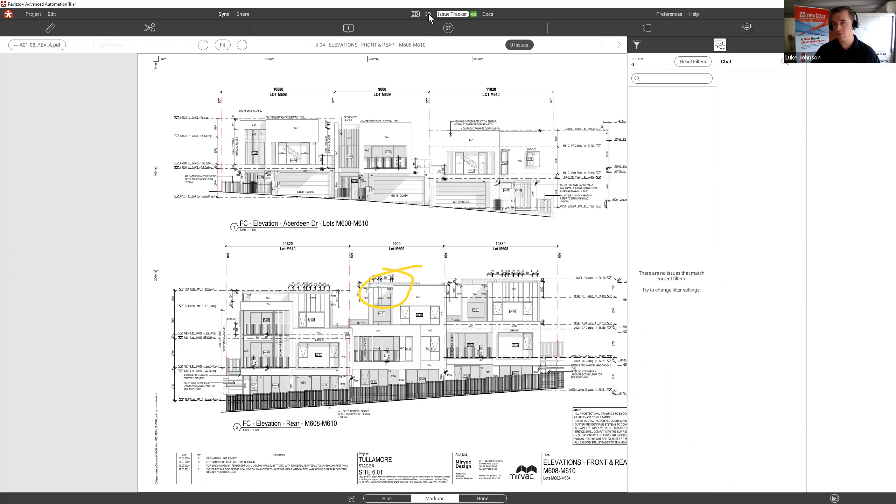
{"action": "left_click", "coordinate": [427, 14]}
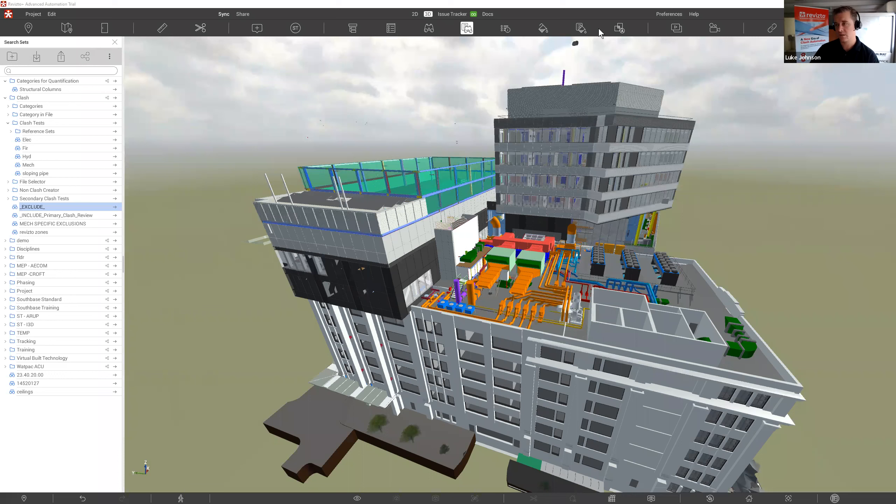
{"action": "left_click", "coordinate": [580, 28]}
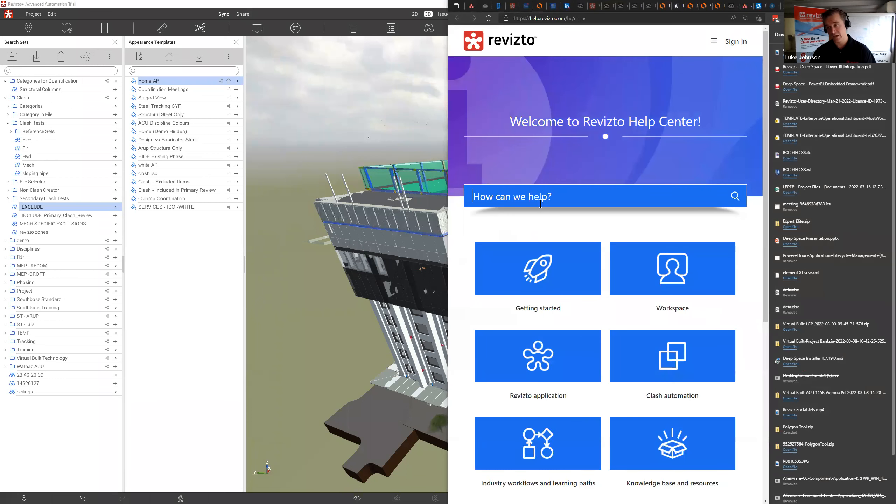
Search the Revizto Help Center for "minimise" after closing the browser's downloads list
{"action": "left_click", "coordinate": [886, 35]}
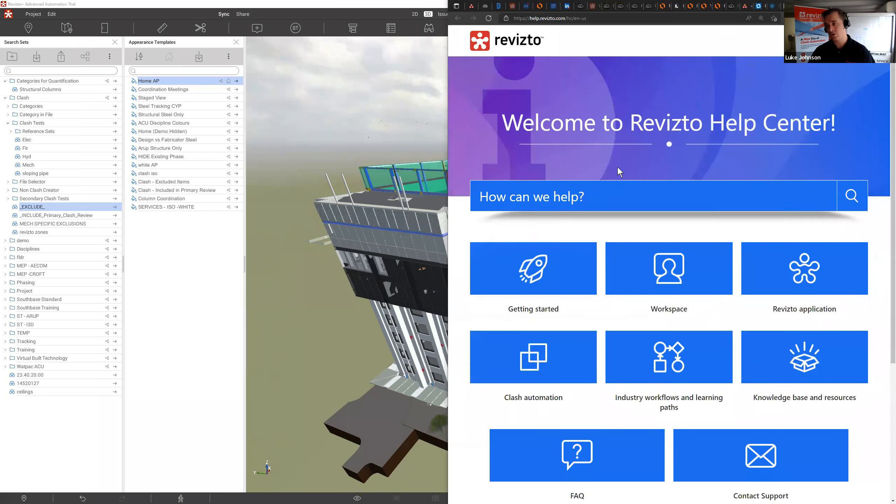
{"action": "left_click", "coordinate": [588, 200]}
{"action": "type", "text": "minimisa"}
{"action": "key", "text": "BackSpace"}
{"action": "type", "text": "e"}
{"action": "key", "text": "Return"}
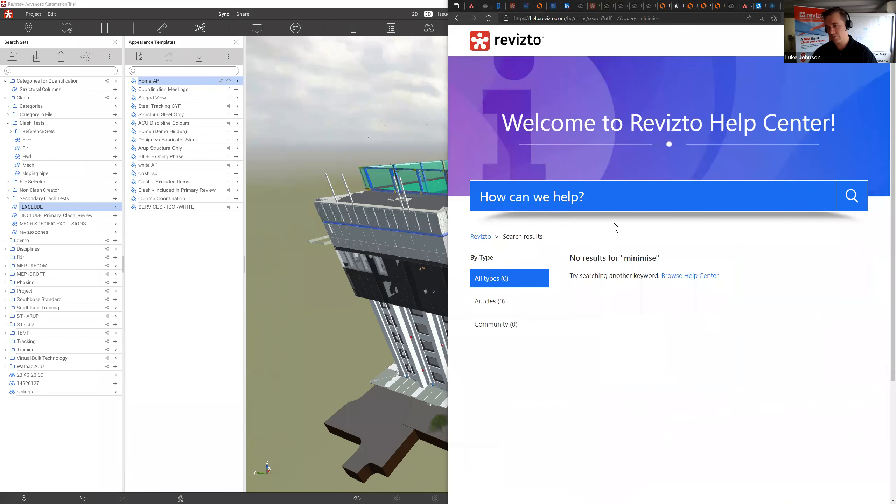
Search the Help Center for "keyboard shortcut" and open the Keyboard shortcuts article in a maximised browser window
{"action": "type", "text": "keyboard"}
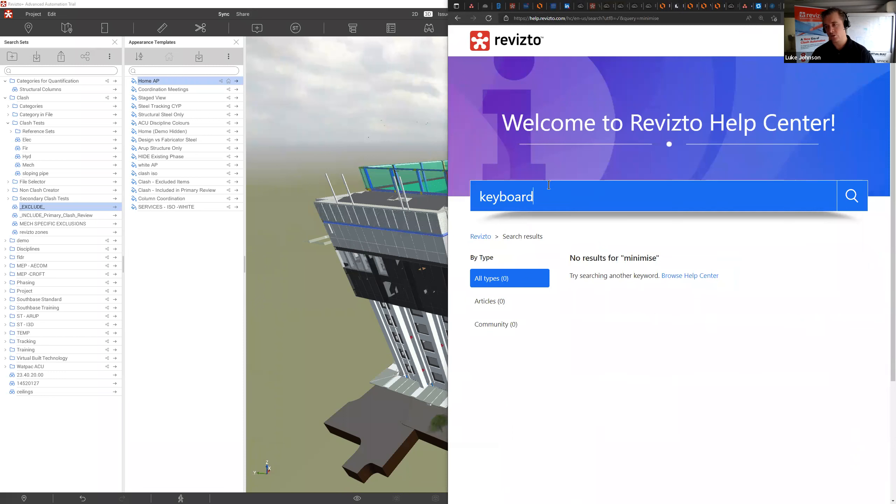
{"action": "type", "text": " shortcut"}
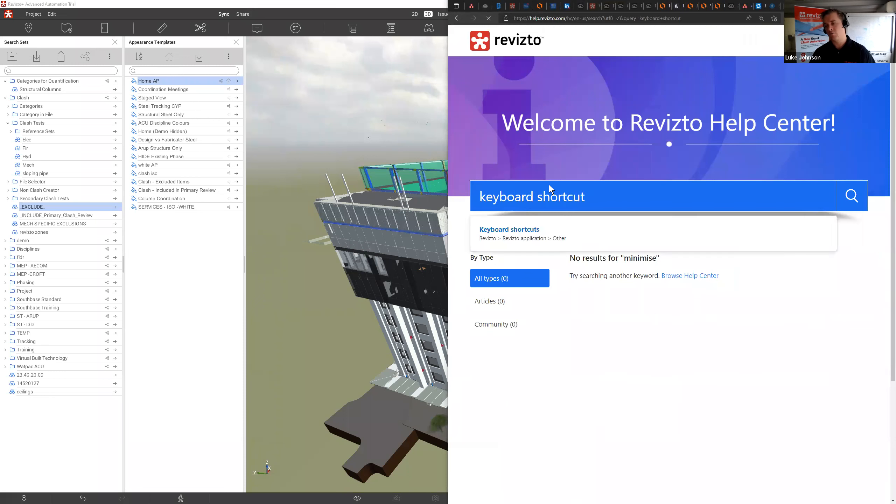
{"action": "key", "text": "Return"}
{"action": "left_click", "coordinate": [605, 283]}
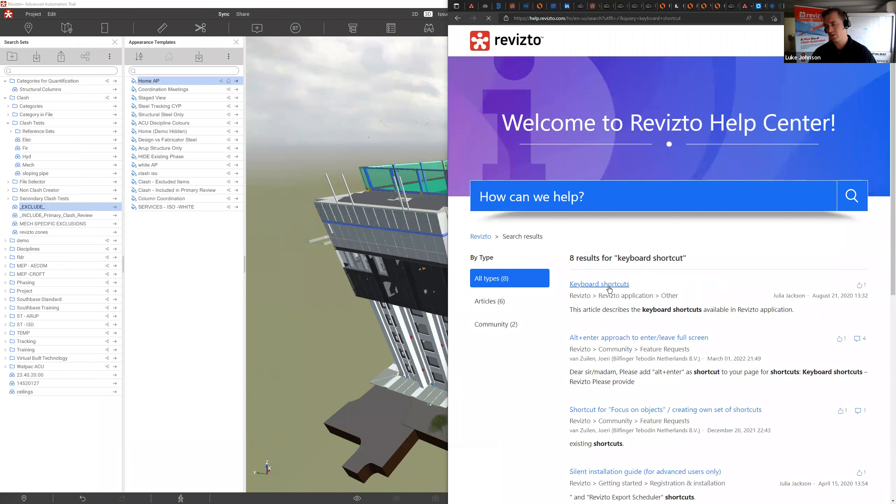
{"action": "key", "text": "super+Up"}
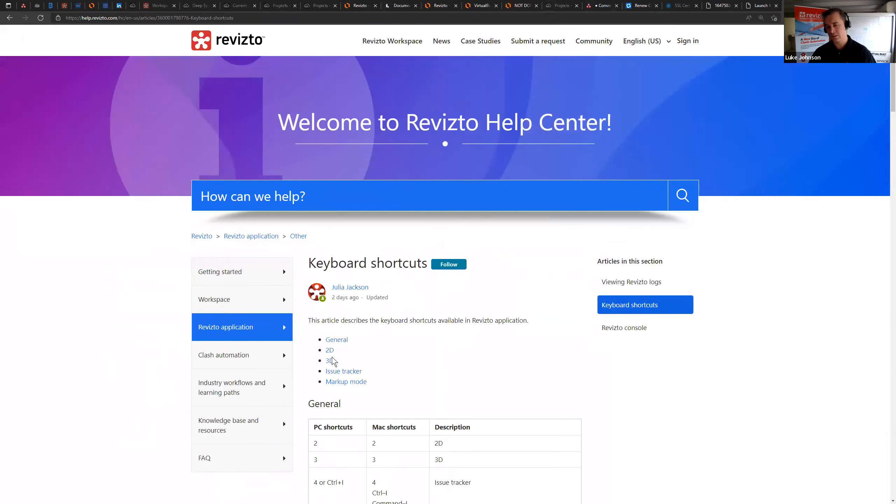
Find the full-screen mode toggle in the General shortcuts table and highlight its PC shortcut
{"action": "scroll", "coordinate": [334, 361], "scroll_direction": "down", "scroll_amount": 8}
{"action": "scroll", "coordinate": [334, 361], "scroll_direction": "down", "scroll_amount": 3}
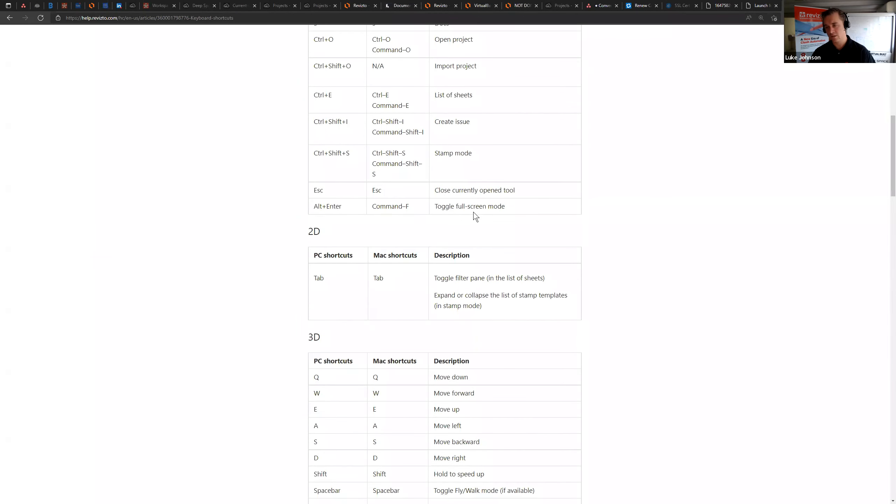
{"action": "left_click_drag", "start_coordinate": [423, 210], "coordinate": [352, 212]}
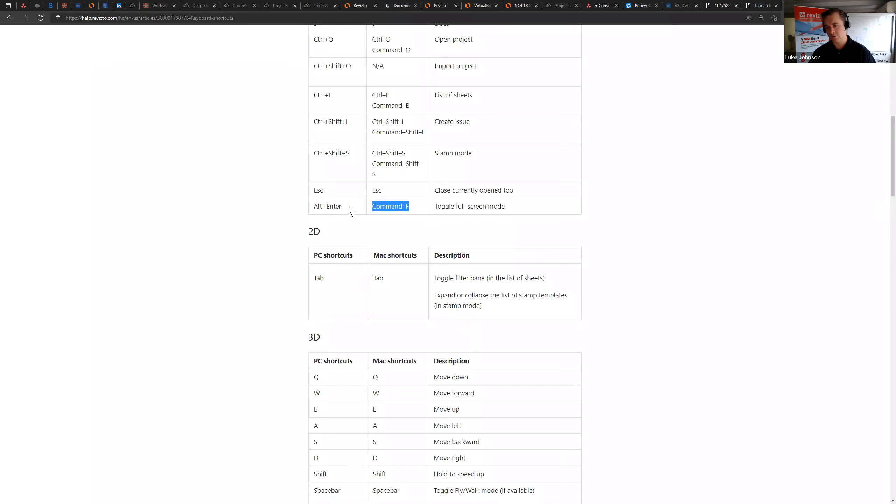
{"action": "left_click", "coordinate": [320, 206]}
{"action": "left_click_drag", "start_coordinate": [313, 207], "coordinate": [357, 209]}
Examine the article's 3D, Issue tracker and Markup mode shortcut tables through to the end of the page
{"action": "scroll", "coordinate": [358, 287], "scroll_direction": "down", "scroll_amount": 17}
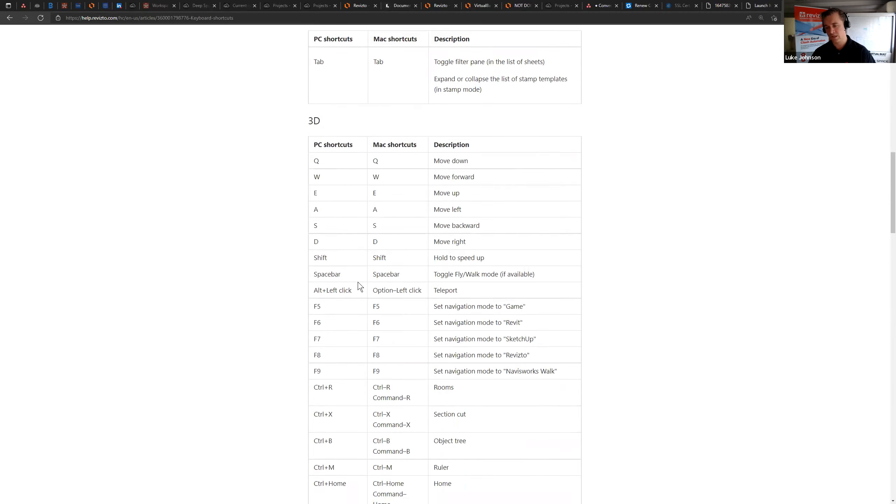
{"action": "scroll", "coordinate": [359, 286], "scroll_direction": "down", "scroll_amount": 14}
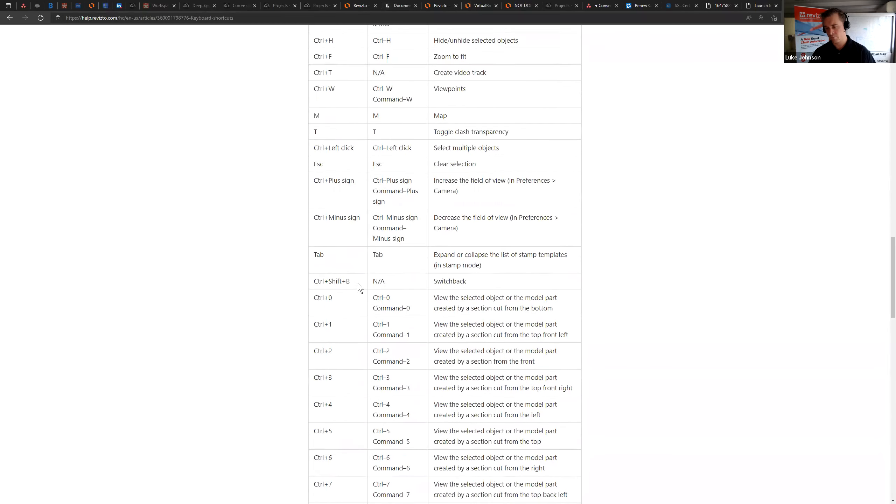
{"action": "scroll", "coordinate": [367, 298], "scroll_direction": "up", "scroll_amount": 9}
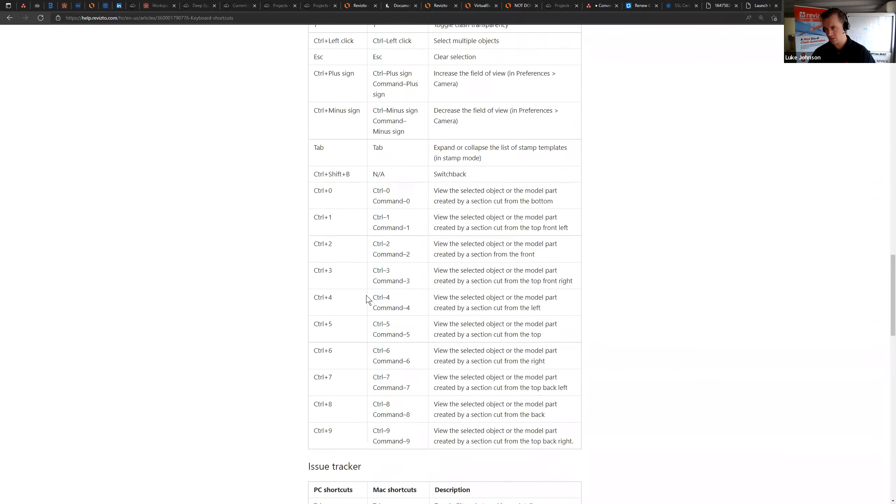
{"action": "scroll", "coordinate": [467, 230], "scroll_direction": "up", "scroll_amount": 6}
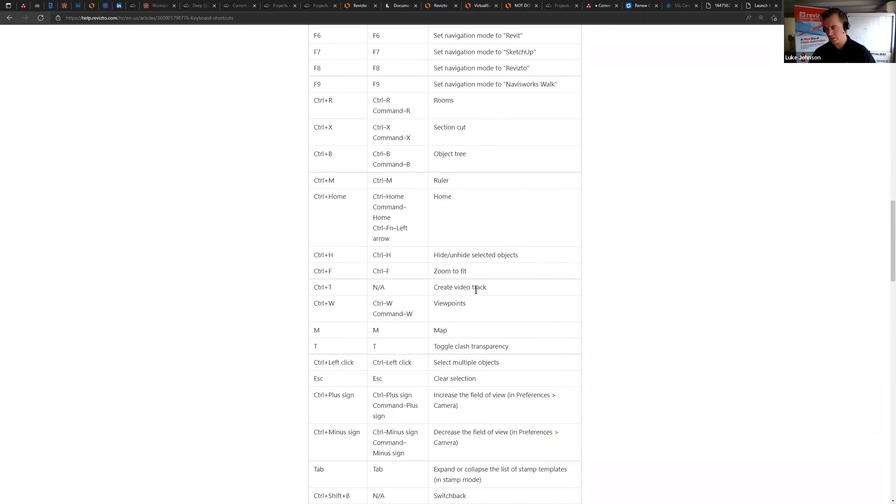
{"action": "scroll", "coordinate": [477, 281], "scroll_direction": "up", "scroll_amount": 3}
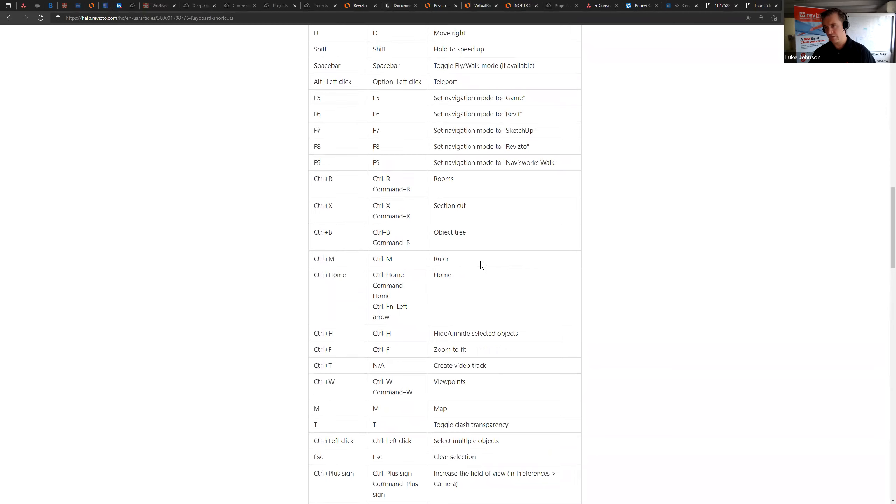
{"action": "scroll", "coordinate": [480, 248], "scroll_direction": "up", "scroll_amount": 5}
{"action": "scroll", "coordinate": [462, 292], "scroll_direction": "down", "scroll_amount": 13}
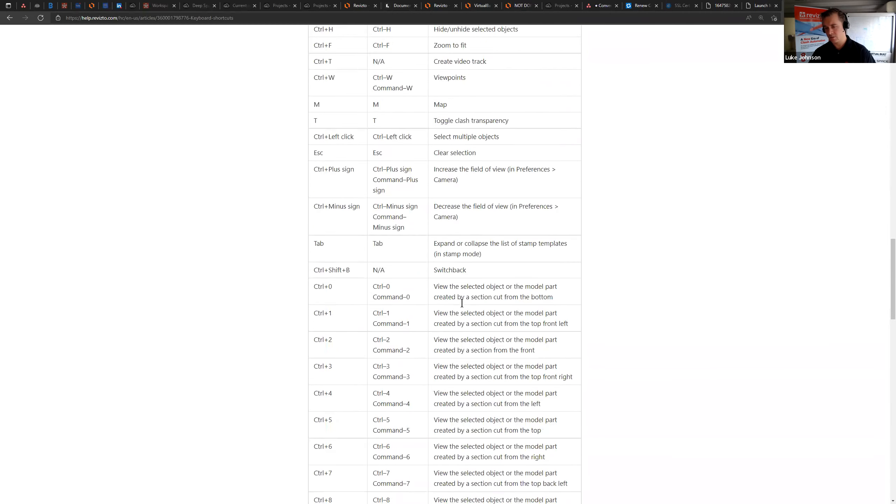
{"action": "scroll", "coordinate": [461, 303], "scroll_direction": "down", "scroll_amount": 15}
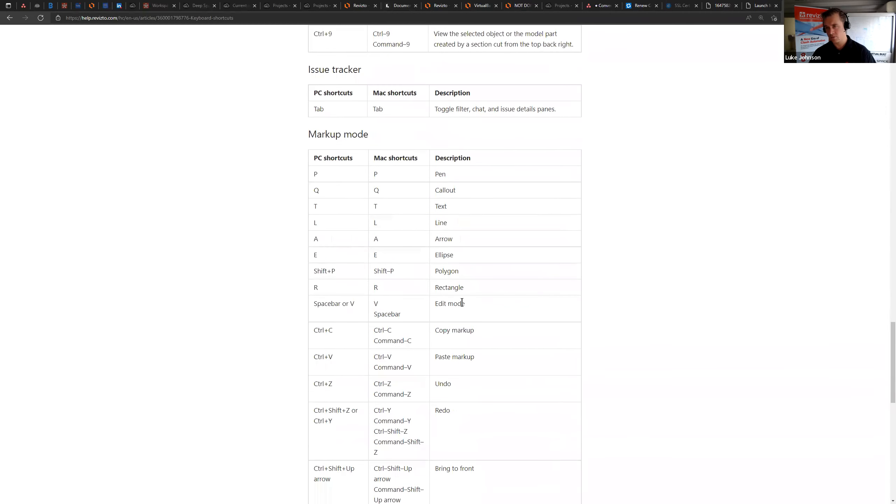
{"action": "scroll", "coordinate": [574, 376], "scroll_direction": "down", "scroll_amount": 15}
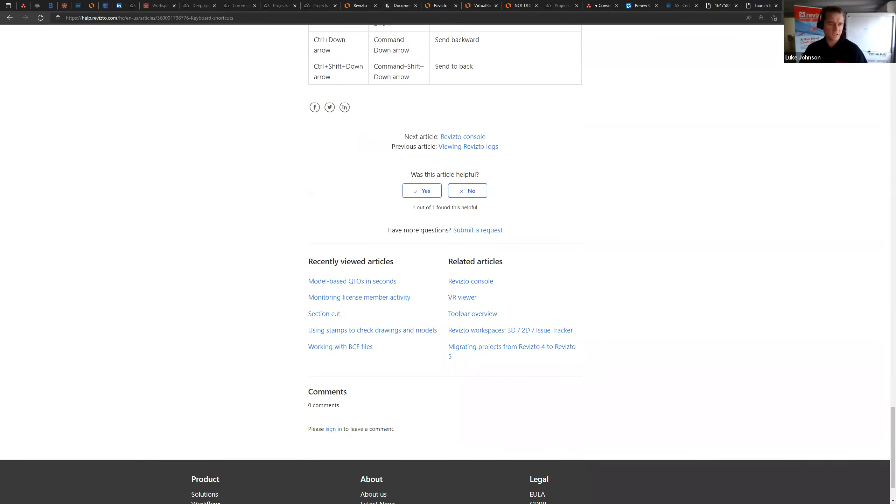
Return to the 3D model in Revizto, close Appearance Templates, and open Camera share
{"action": "left_click", "coordinate": [855, 6]}
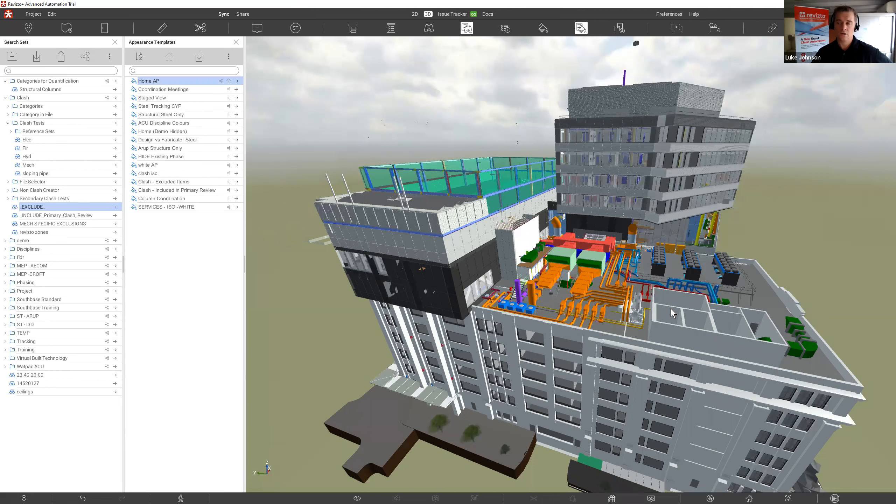
{"action": "mouse_move", "coordinate": [701, 248]}
{"action": "left_mouse_down"}
{"action": "mouse_move", "coordinate": [689, 254]}
{"action": "mouse_move", "coordinate": [700, 249]}
{"action": "left_mouse_up"}
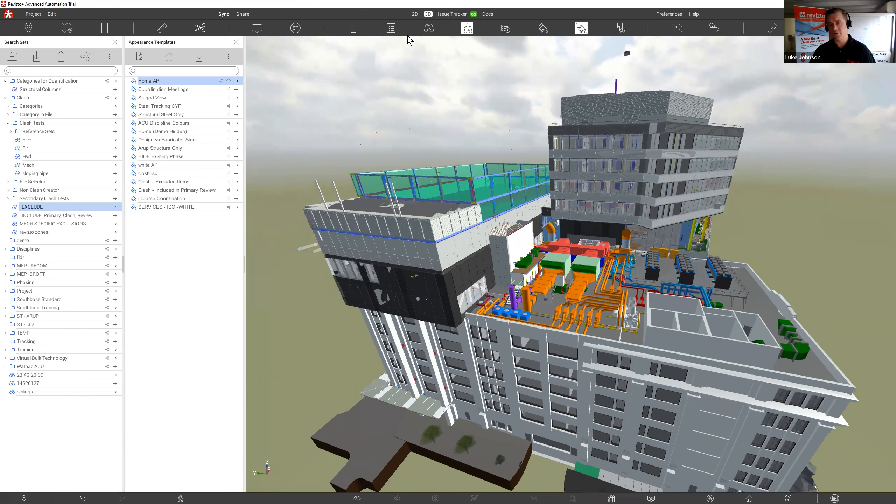
{"action": "left_click", "coordinate": [235, 42]}
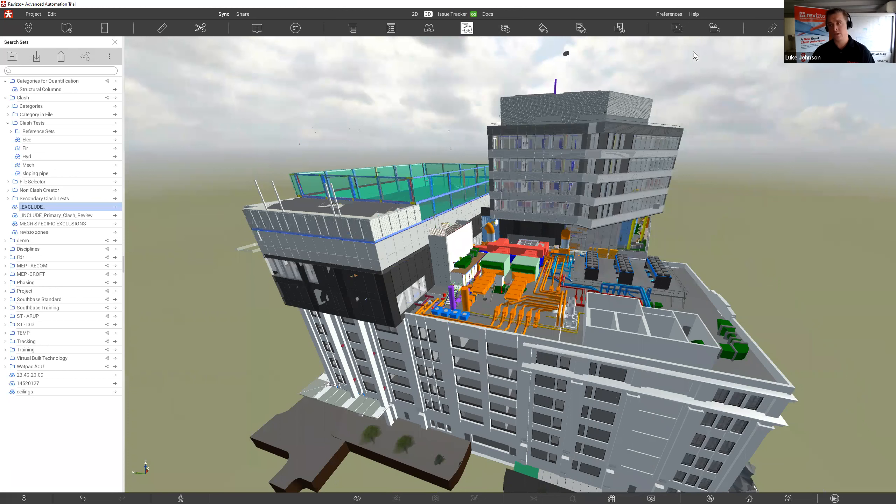
{"action": "left_click", "coordinate": [674, 30]}
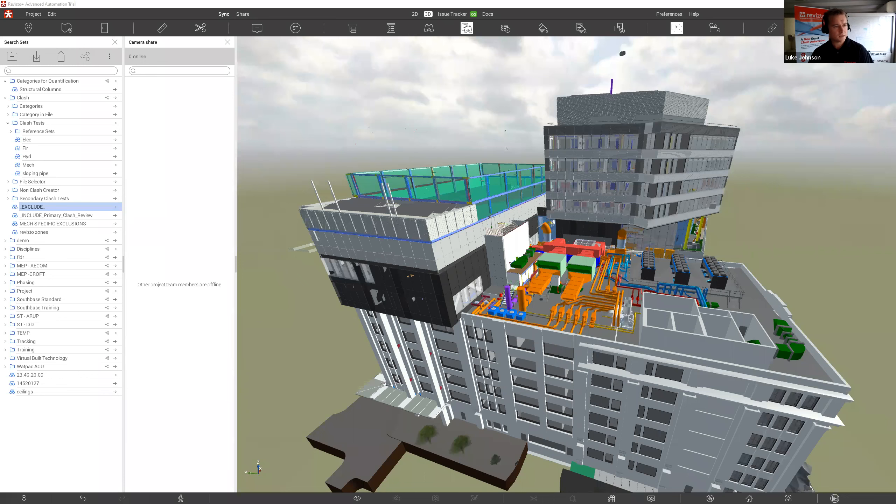
Bring the browser window showing Revizto Workspace's Project roles onto this screen and maximise it
{"action": "left_click_drag", "start_coordinate": [422, 0], "coordinate": [422, 2]}
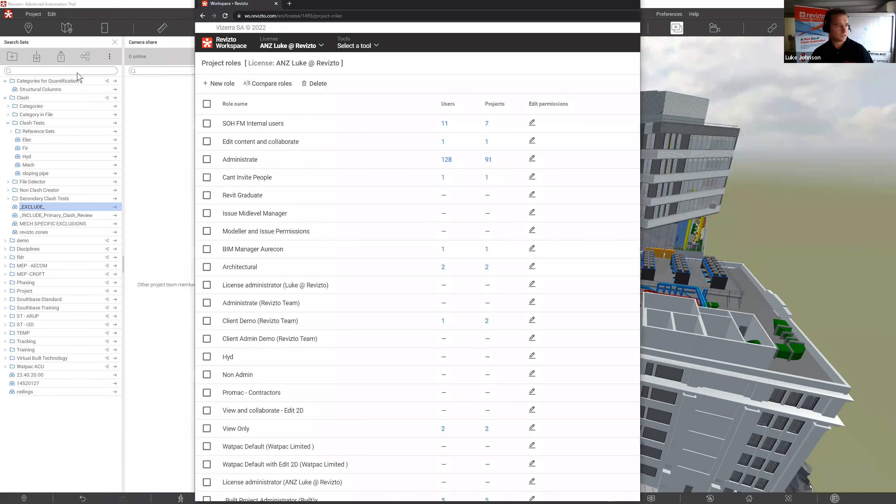
{"action": "left_click", "coordinate": [77, 73]}
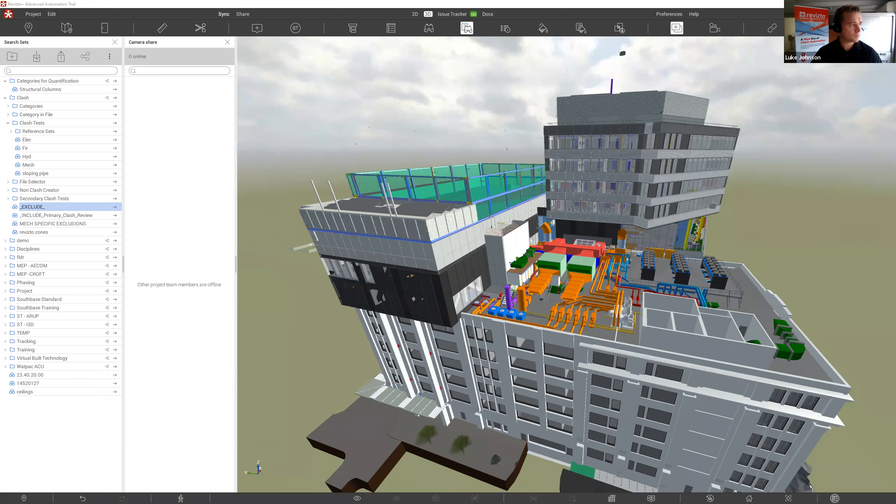
{"action": "left_click_drag", "start_coordinate": [368, 185], "coordinate": [574, 181]}
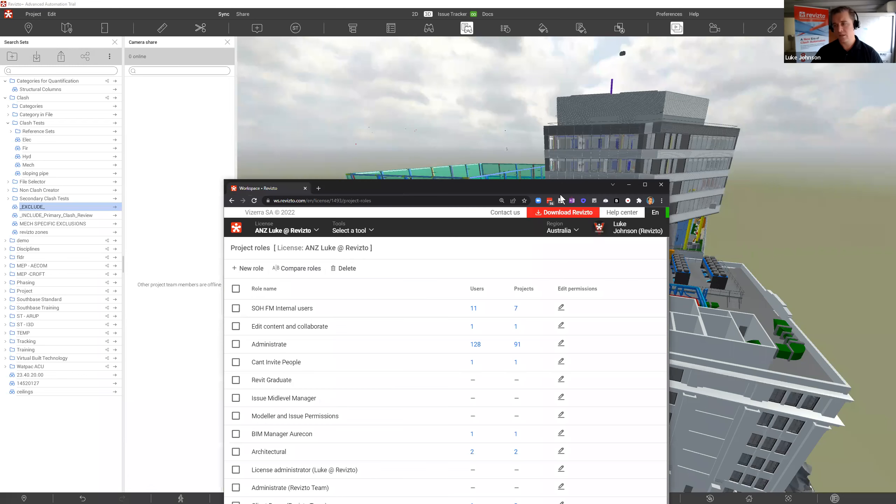
{"action": "left_click", "coordinate": [641, 185]}
{"action": "key", "text": "alt+Tab"}
Search the Project Directory for "trial" and open the Revizto+ Advanced Automation Trial project
{"action": "left_click", "coordinate": [162, 49]}
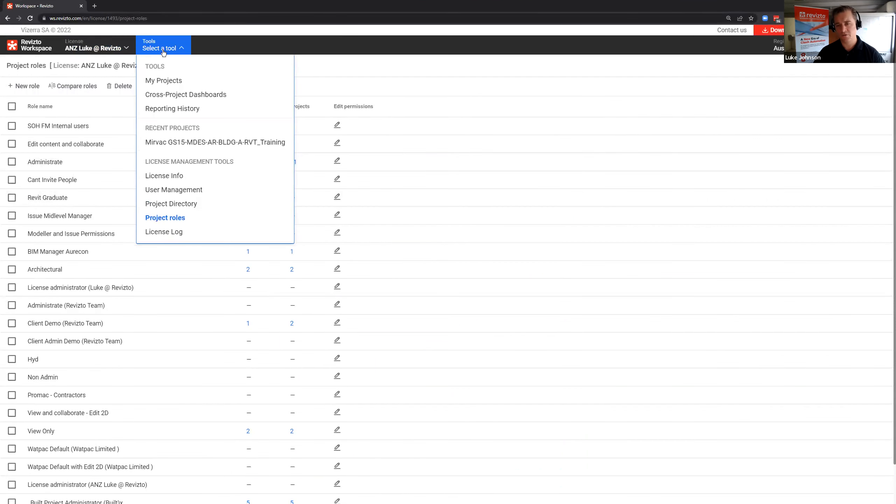
{"action": "left_click", "coordinate": [186, 205]}
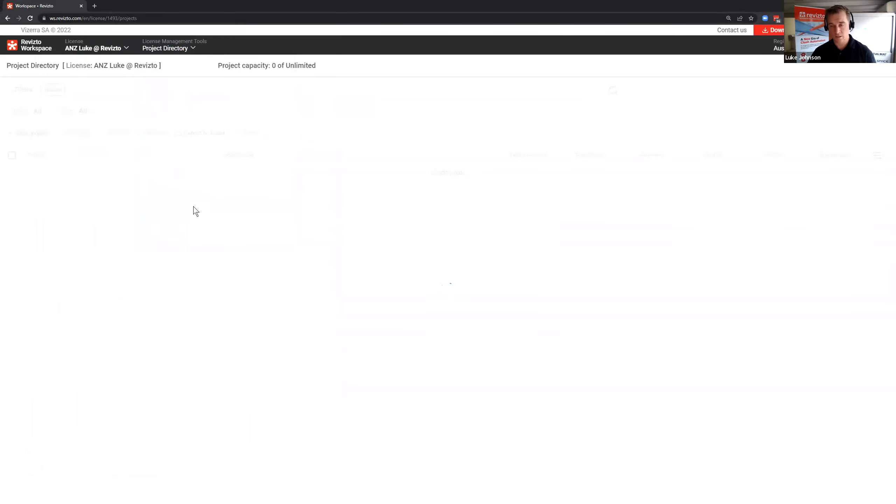
{"action": "left_click", "coordinate": [702, 88]}
{"action": "type", "text": "trial"}
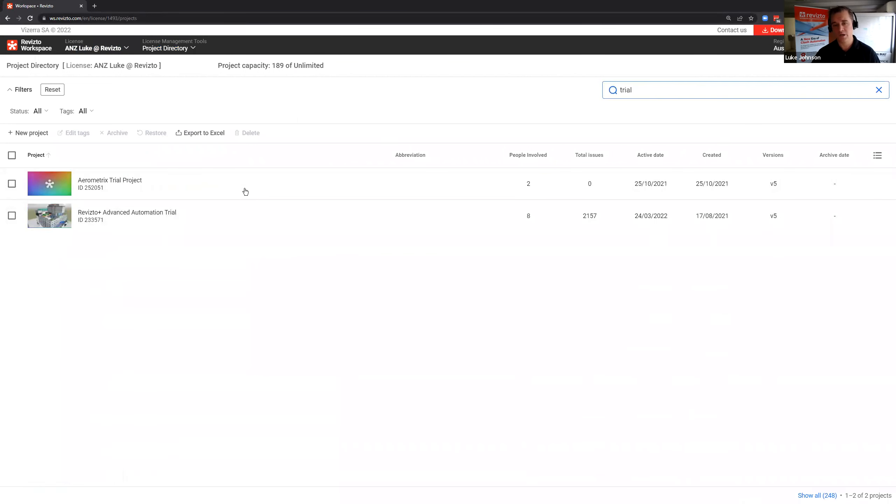
{"action": "left_click", "coordinate": [130, 214]}
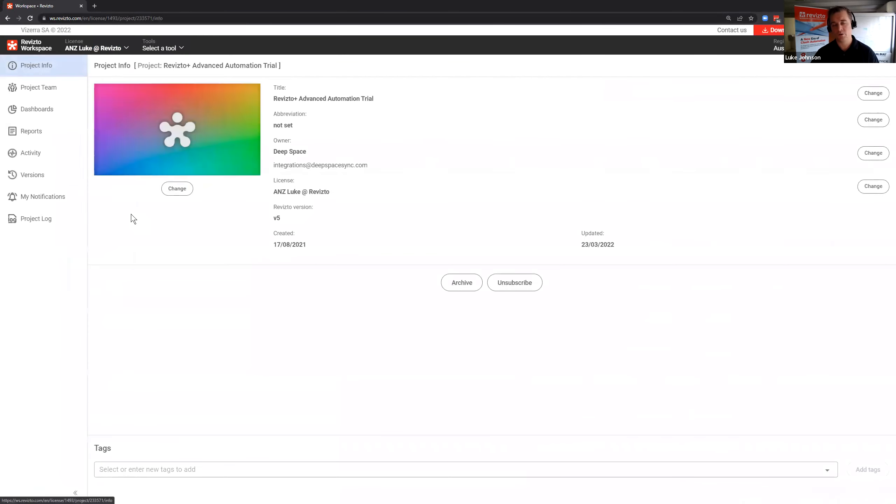
View the Revizto+ Advanced Automation Trial project's Project Log, followed by its user Activity chart
{"action": "left_click", "coordinate": [37, 215]}
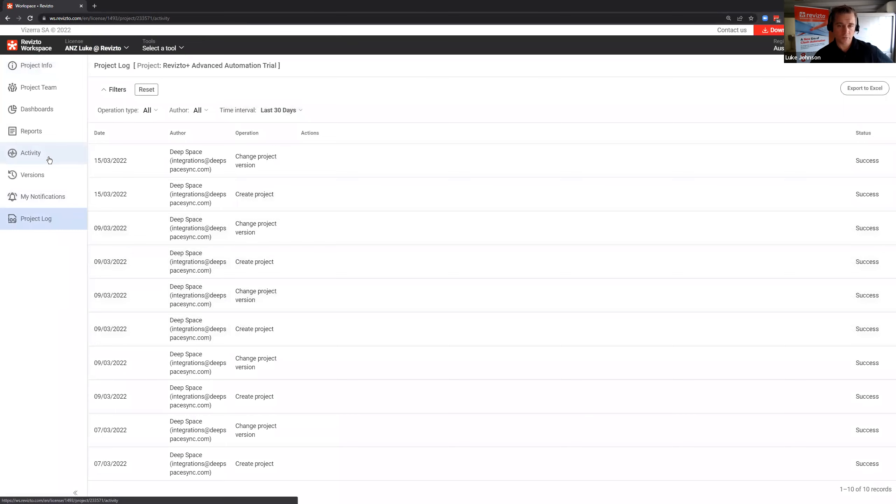
{"action": "left_click", "coordinate": [48, 158]}
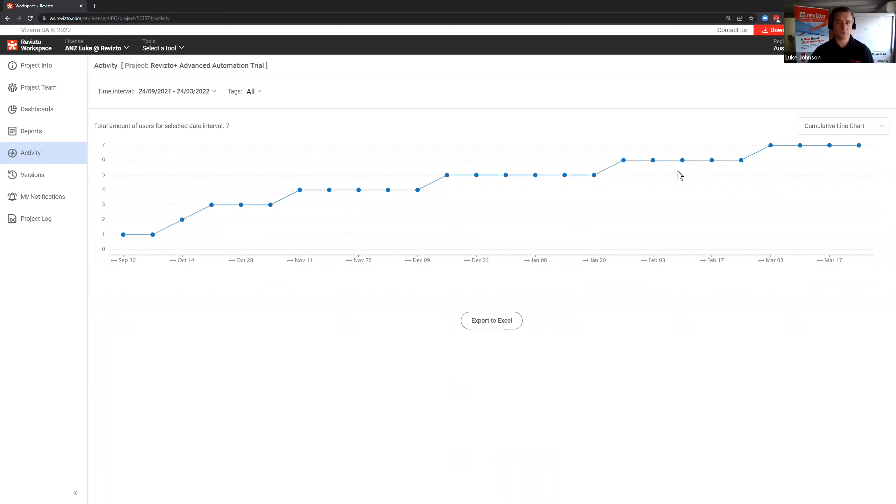
Open User Management and filter the license users by the Revizto+ Advanced Automation Trial project, finding it with "trial"
{"action": "left_click", "coordinate": [166, 49]}
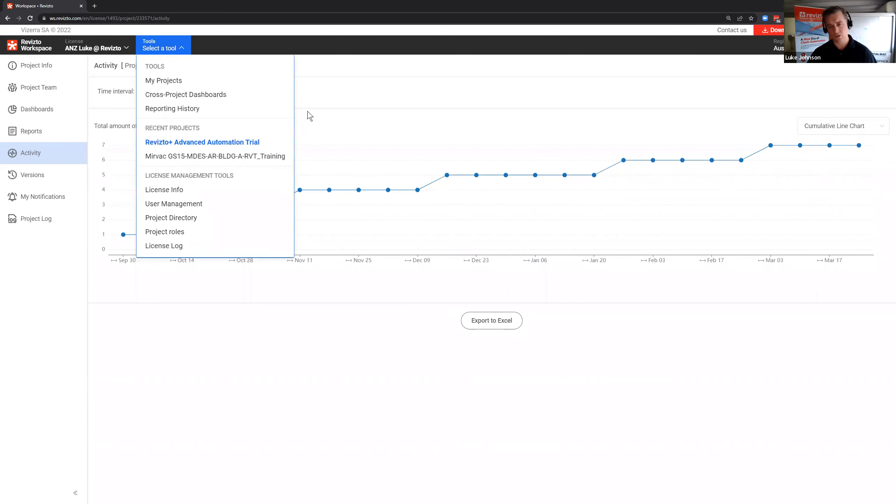
{"action": "left_click", "coordinate": [213, 203]}
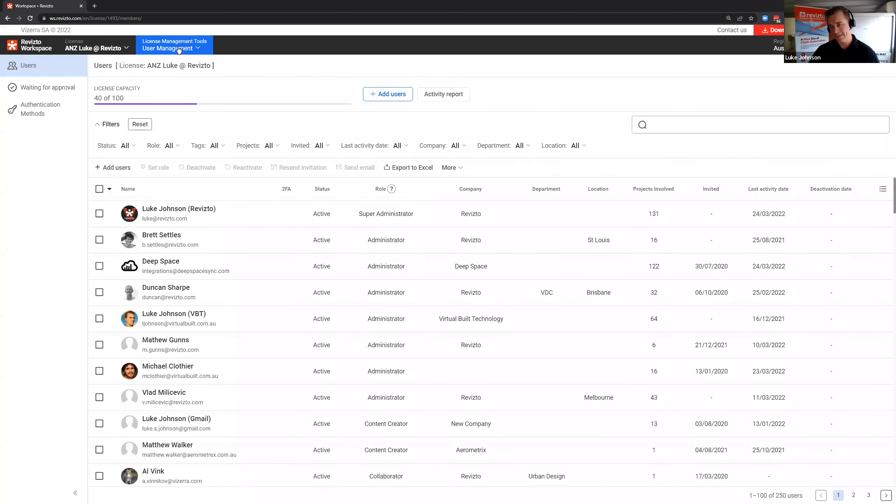
{"action": "left_click", "coordinate": [265, 148]}
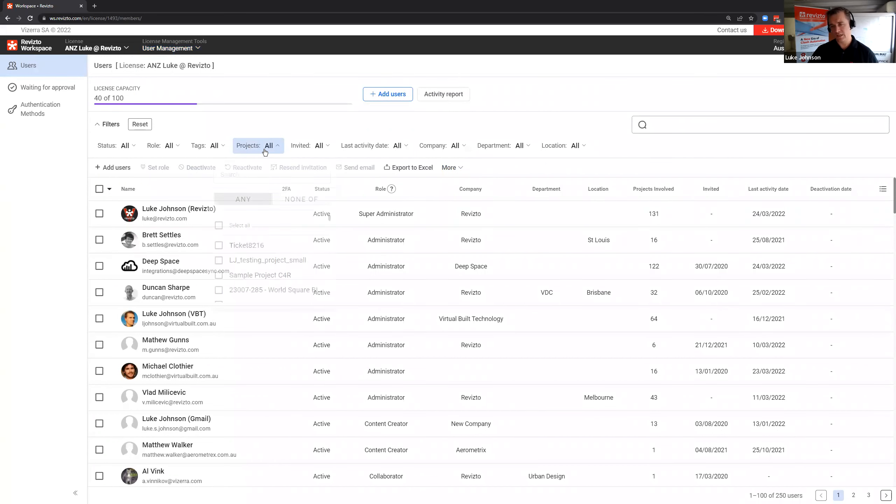
{"action": "type", "text": "trial"}
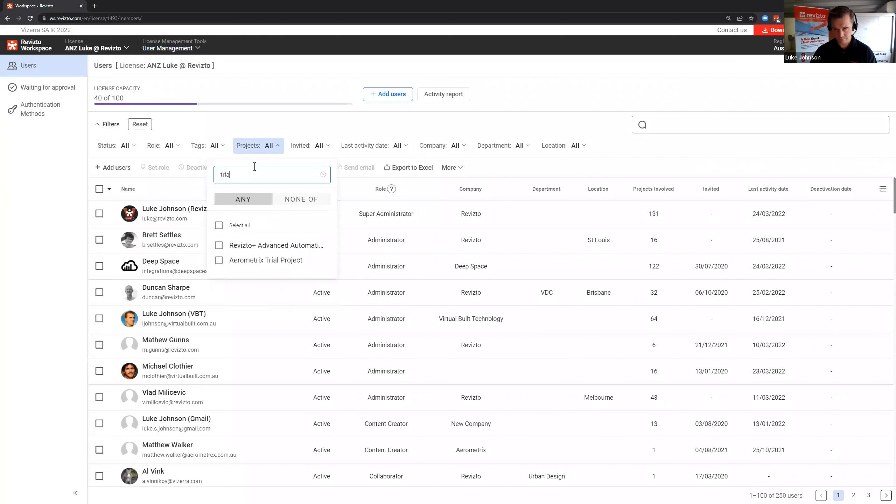
{"action": "left_click", "coordinate": [219, 246]}
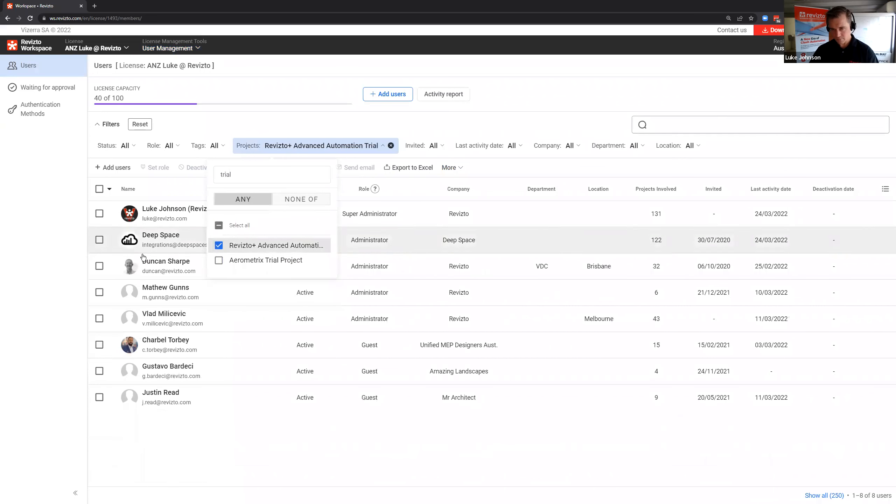
{"action": "left_click", "coordinate": [70, 305]}
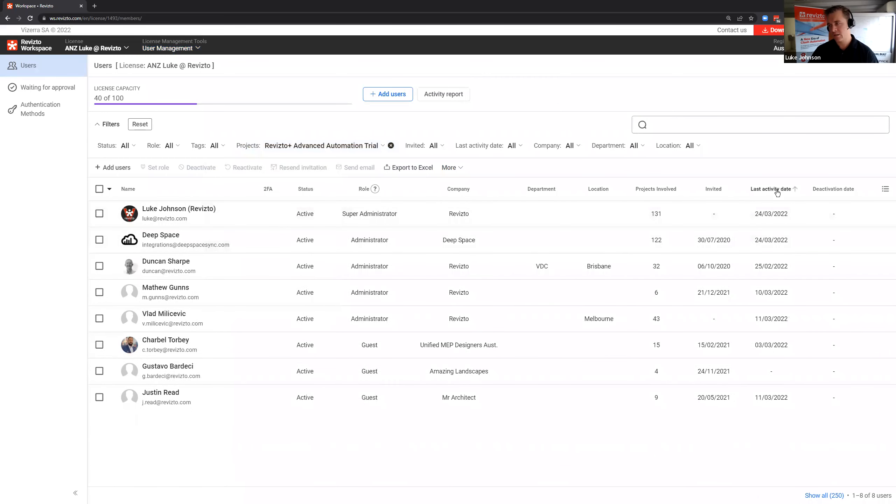
Sort the project's users by last activity date, and filter them to those last active before 01/02/2022
{"action": "left_click", "coordinate": [777, 190]}
{"action": "left_click", "coordinate": [777, 190]}
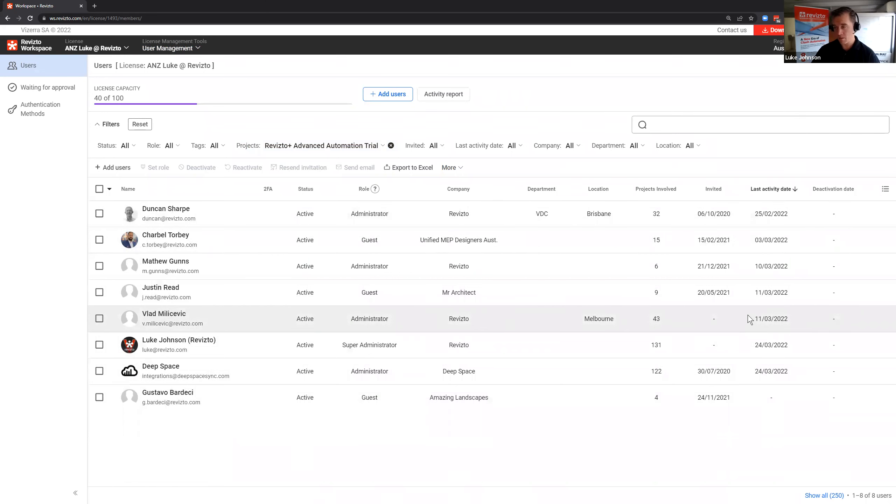
{"action": "left_click", "coordinate": [518, 146]}
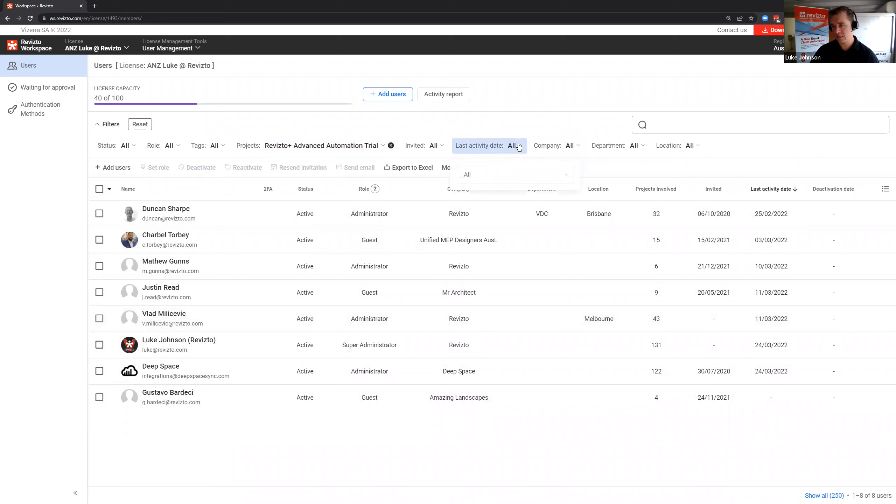
{"action": "left_click", "coordinate": [520, 174]}
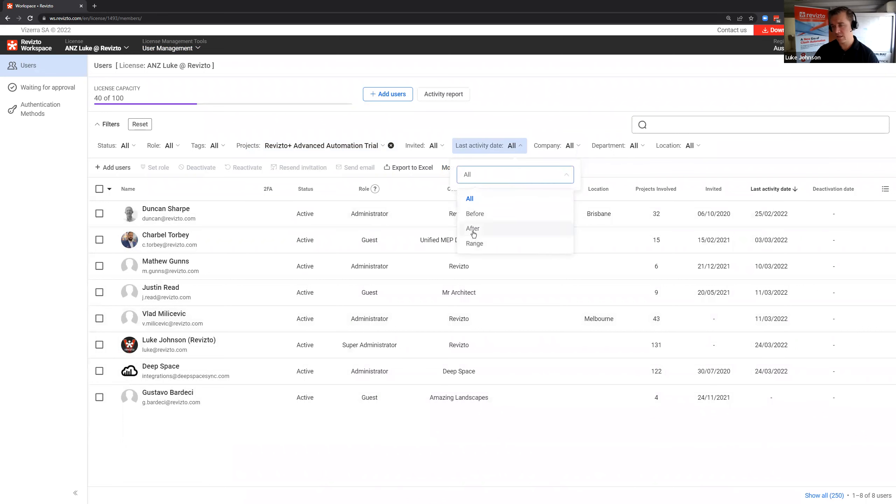
{"action": "left_click", "coordinate": [475, 214]}
{"action": "left_click", "coordinate": [481, 202]}
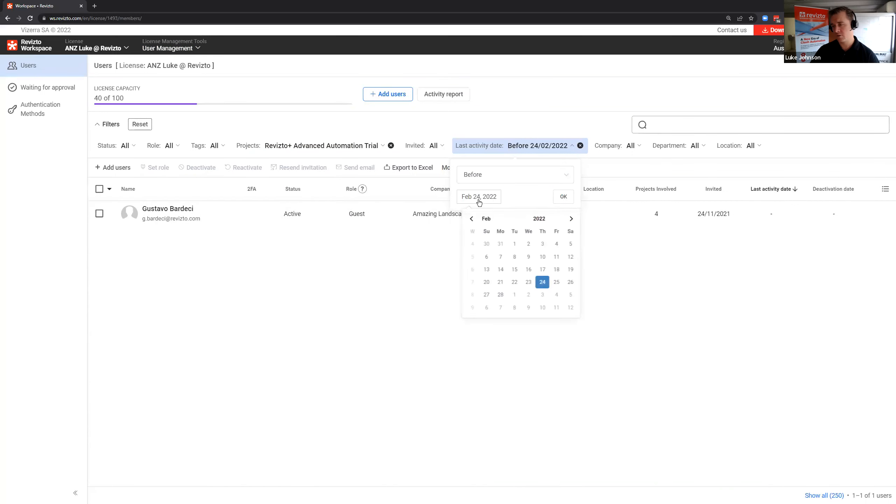
{"action": "left_click", "coordinate": [514, 245]}
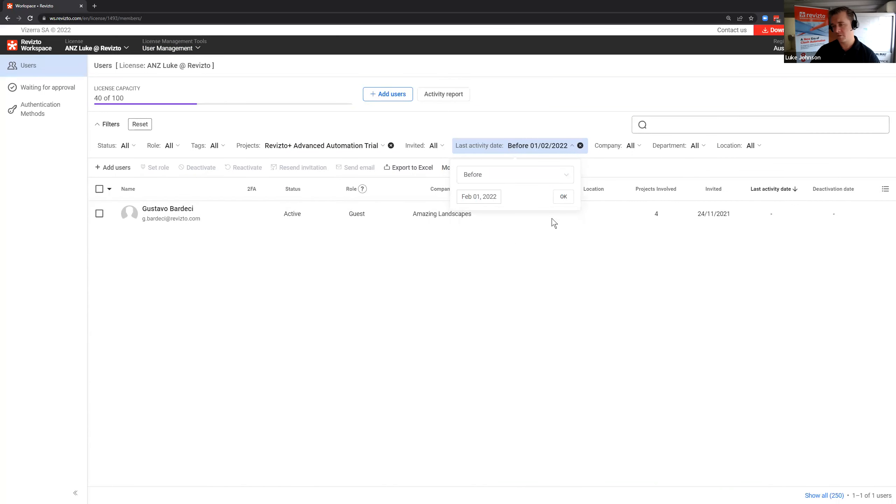
{"action": "left_click", "coordinate": [563, 200]}
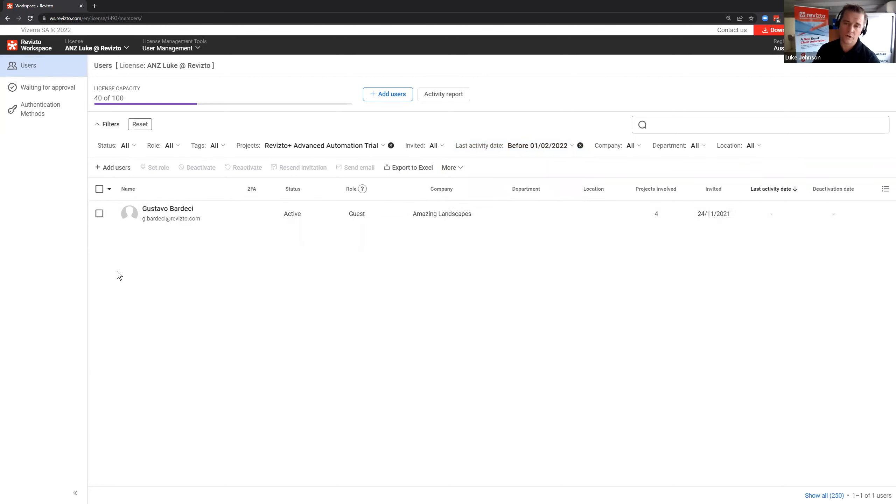
Start an email to the filtered Amazing Landscapes guest with the subject "Please check Revizto", discard it unsent and deselect the user
{"action": "left_click", "coordinate": [100, 214]}
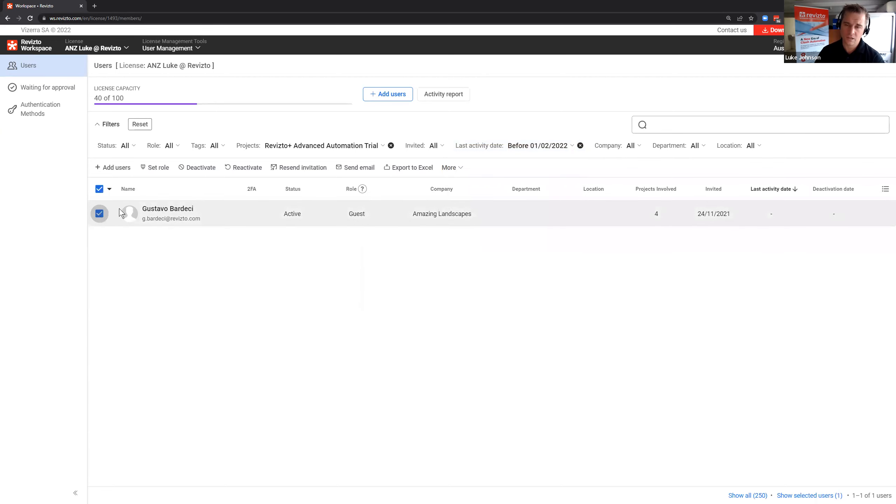
{"action": "left_click", "coordinate": [353, 172]}
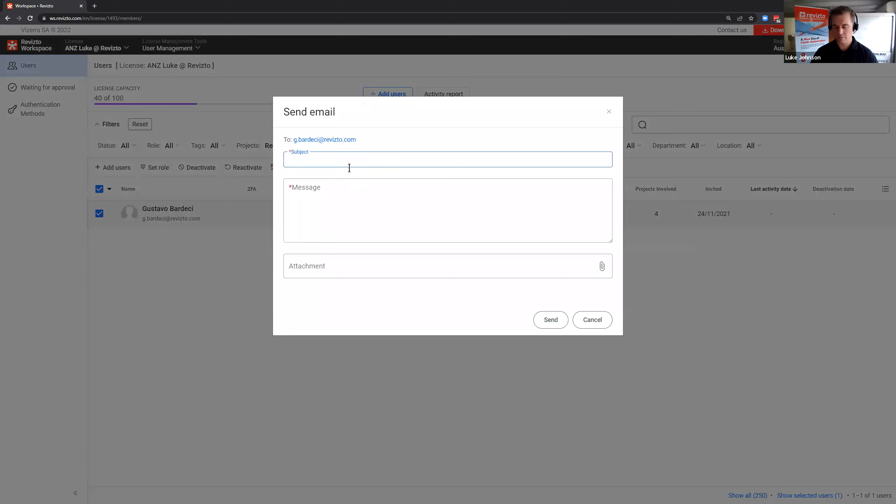
{"action": "type", "text": "Please c"}
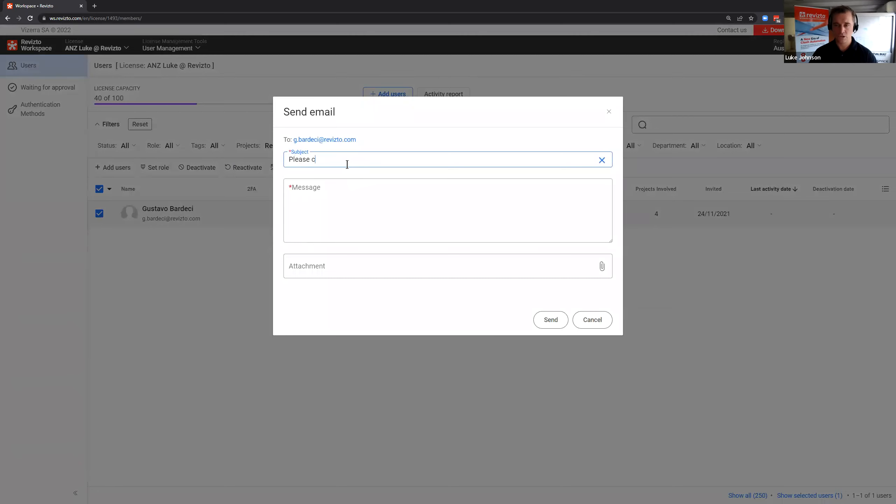
{"action": "type", "text": "heck Revizto"}
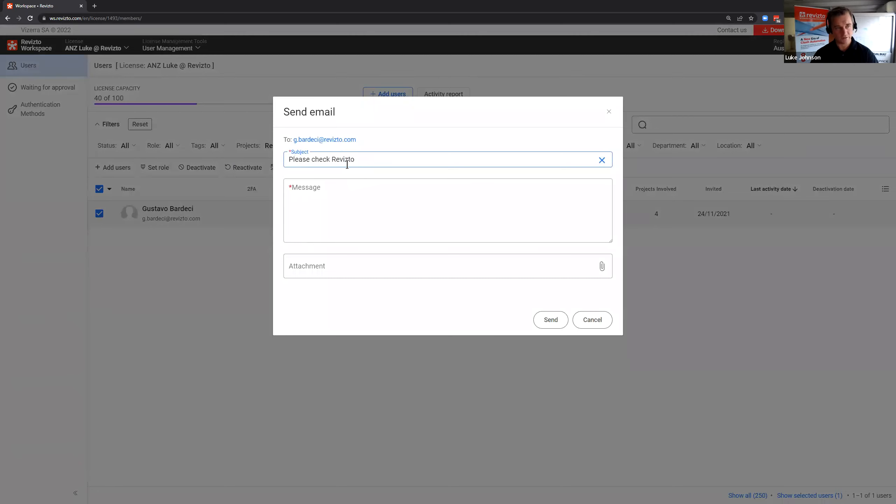
{"action": "left_click", "coordinate": [342, 183]}
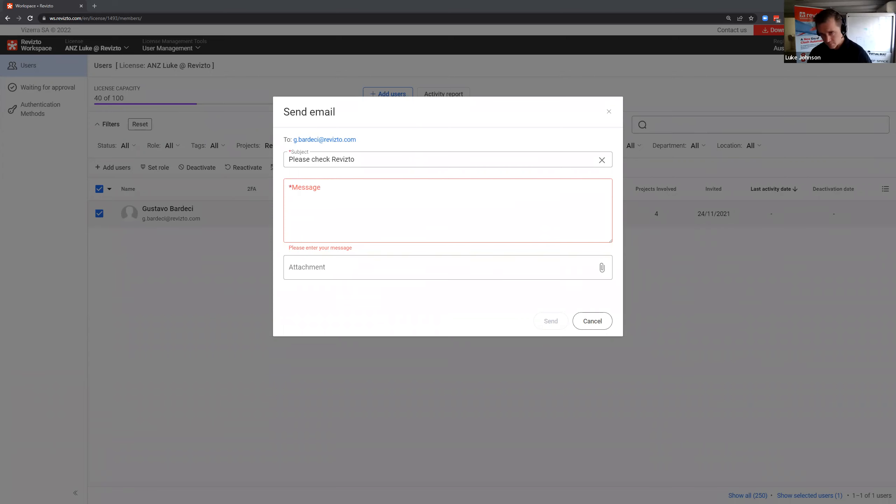
{"action": "left_click", "coordinate": [581, 321]}
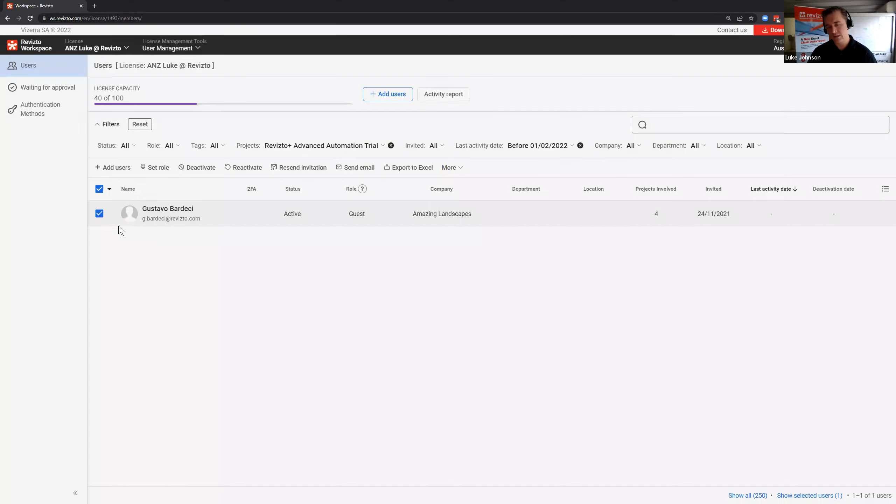
{"action": "left_click", "coordinate": [99, 213]}
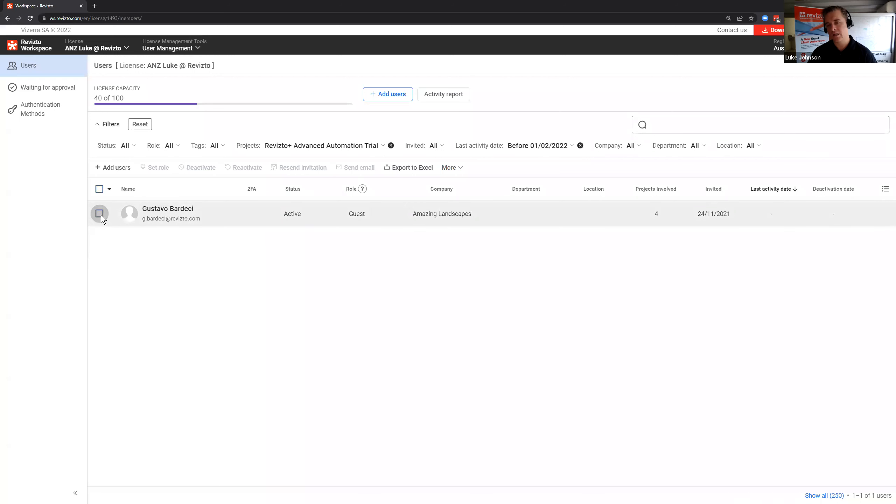
Clear the last activity date and project filters from the user list, and review the form for adding users individually
{"action": "left_click", "coordinate": [581, 146]}
{"action": "left_click", "coordinate": [391, 145]}
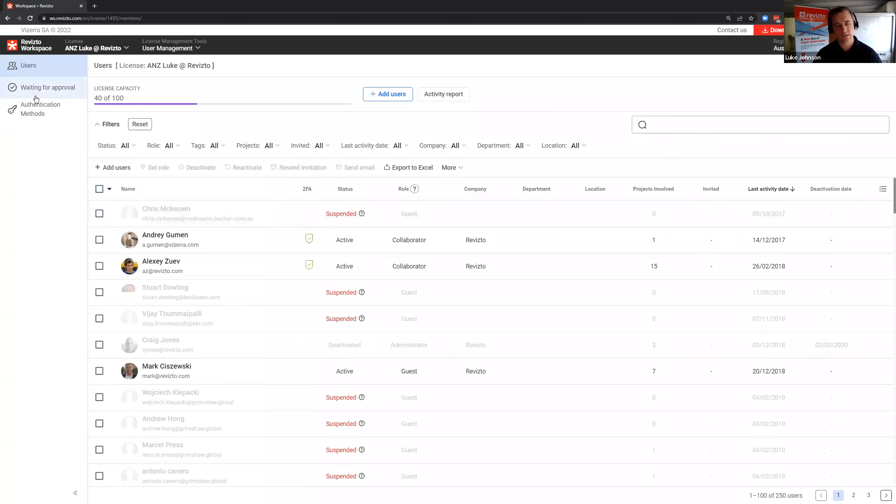
{"action": "left_click", "coordinate": [397, 98]}
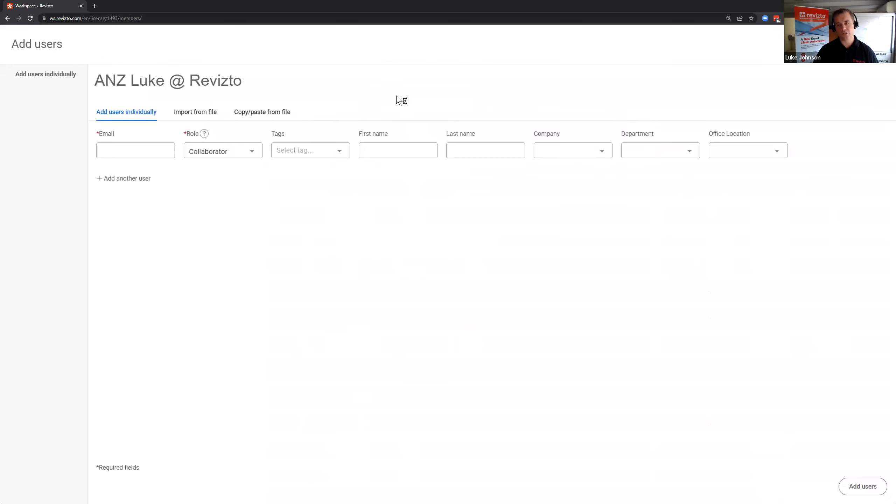
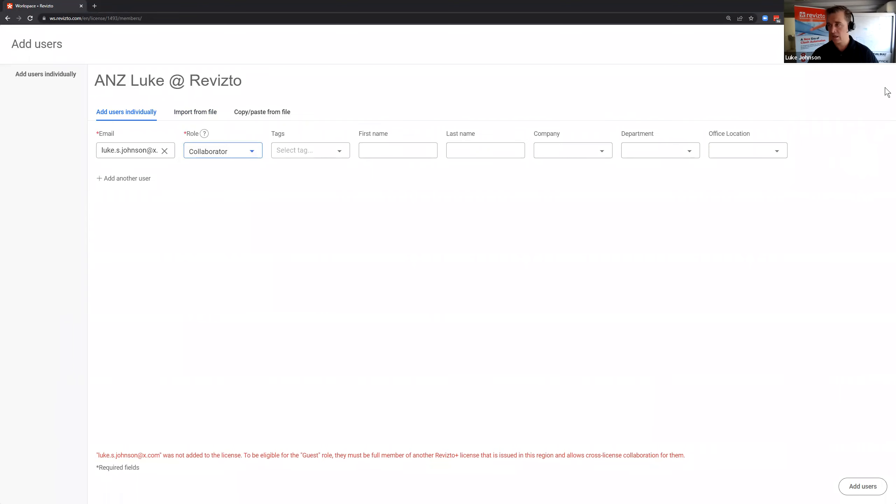
{"action": "left_click", "coordinate": [878, 44]}
Open the license's Project roles and sort the roles alphabetically by role name, from A to Z
{"action": "left_click", "coordinate": [168, 49]}
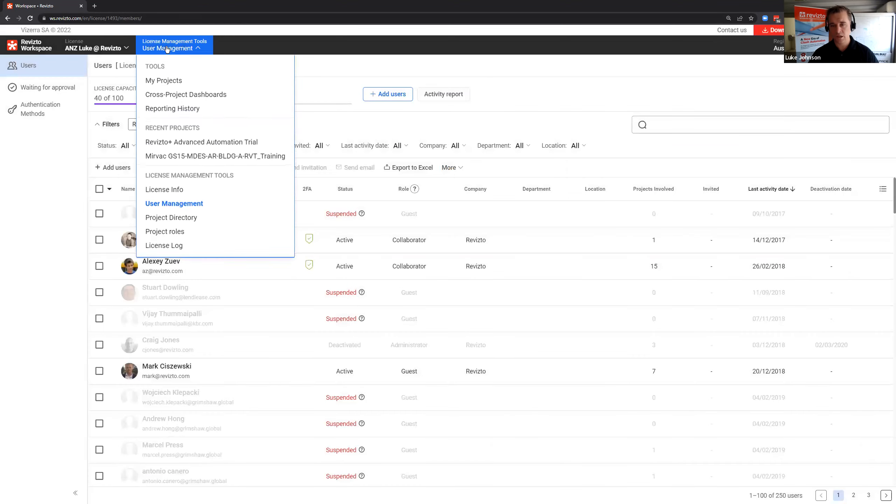
{"action": "left_click", "coordinate": [192, 231]}
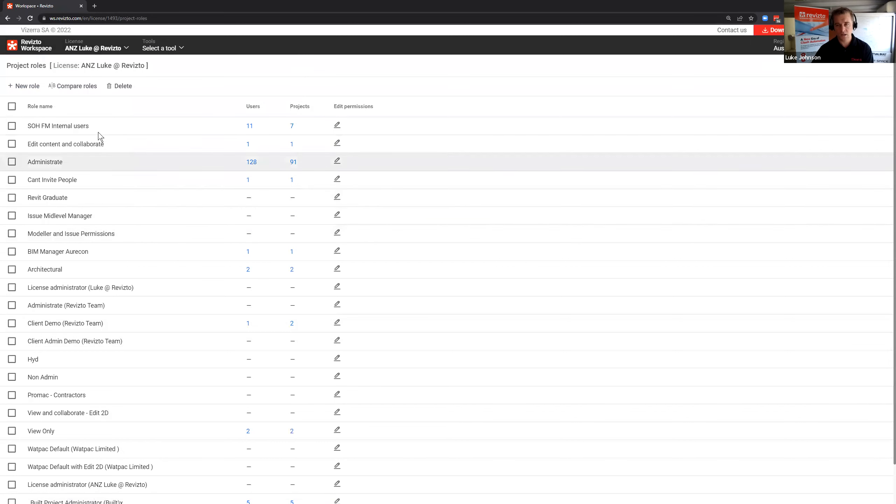
{"action": "left_click", "coordinate": [50, 106]}
{"action": "left_click", "coordinate": [51, 106]}
{"action": "left_click", "coordinate": [51, 107]}
{"action": "left_click", "coordinate": [50, 107]}
{"action": "left_click", "coordinate": [50, 107]}
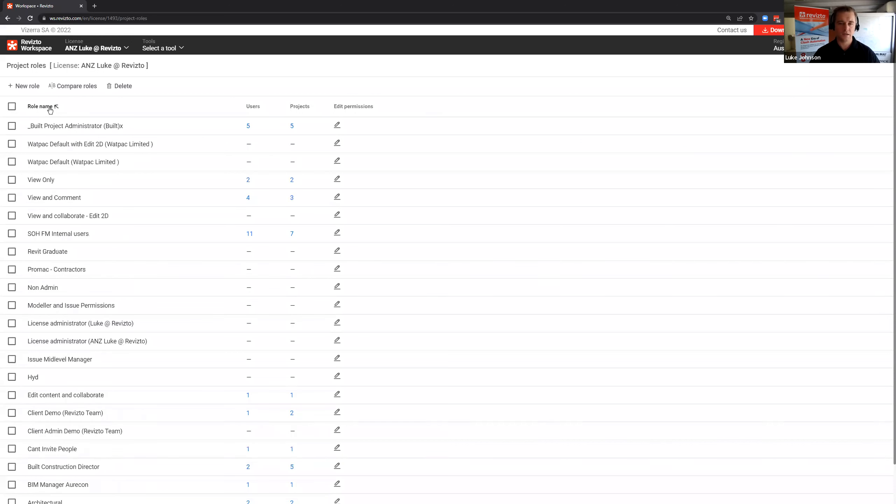
{"action": "left_click", "coordinate": [50, 107]}
{"action": "left_click", "coordinate": [50, 107]}
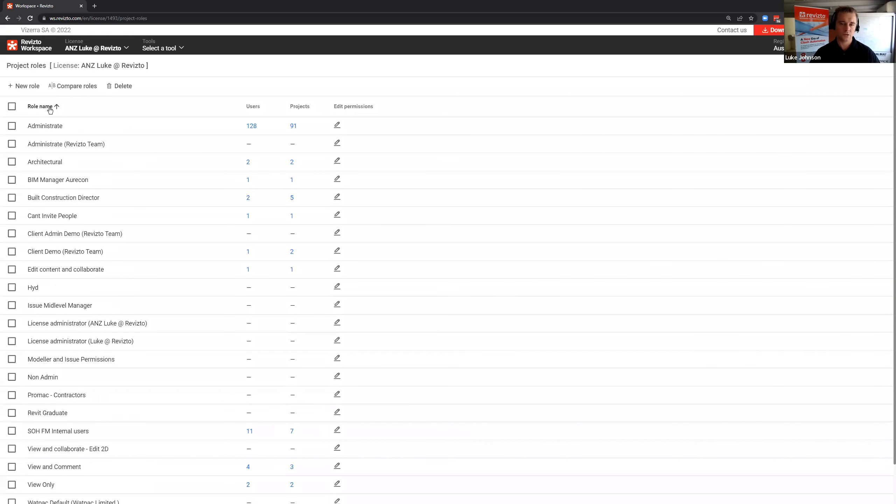
Sort the project roles by number of users and finally by number of projects, highest first
{"action": "left_click", "coordinate": [255, 110]}
{"action": "left_click", "coordinate": [254, 110]}
{"action": "left_click", "coordinate": [254, 110]}
{"action": "left_click", "coordinate": [255, 111]}
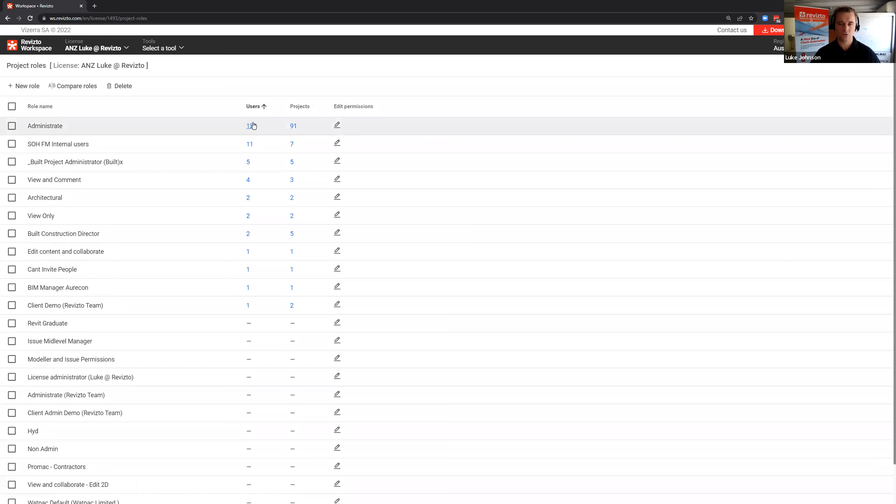
{"action": "left_click", "coordinate": [304, 110]}
{"action": "left_click", "coordinate": [303, 110]}
{"action": "left_click", "coordinate": [303, 110]}
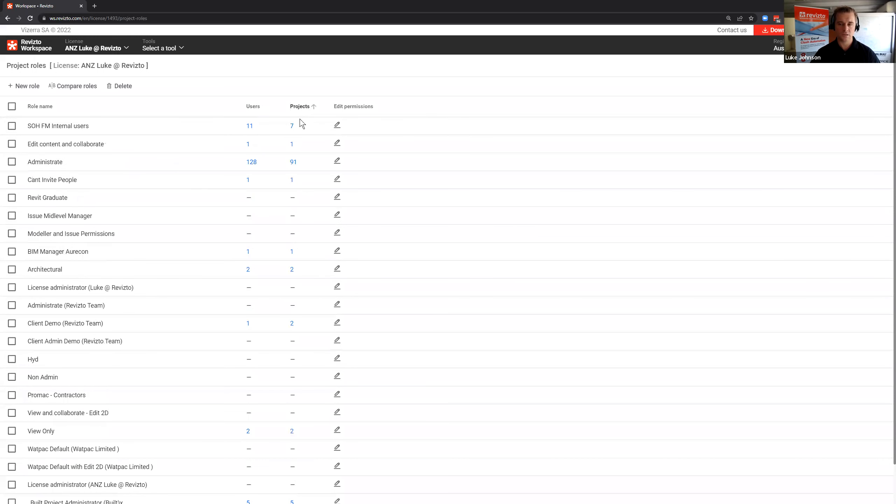
{"action": "left_click", "coordinate": [302, 106]}
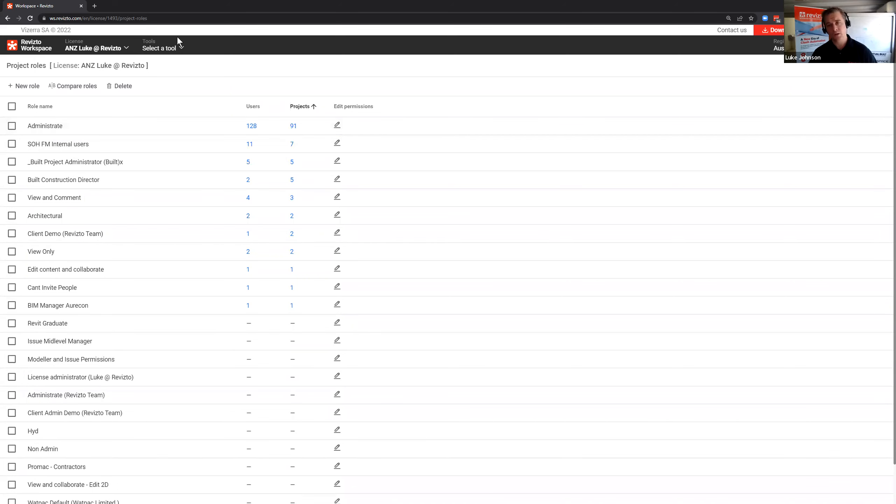
View the License Info of the ANZ Luke @ Revizto license and browse the list of active licenses without switching
{"action": "left_click", "coordinate": [174, 45]}
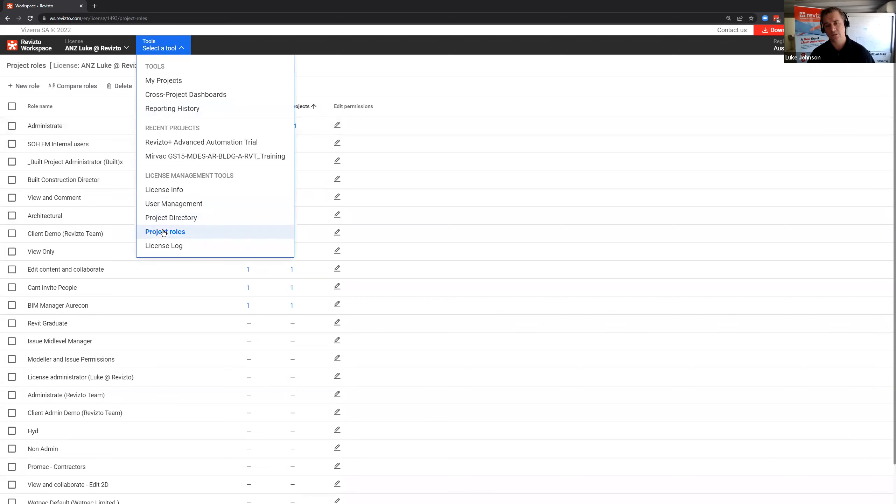
{"action": "left_click", "coordinate": [173, 191]}
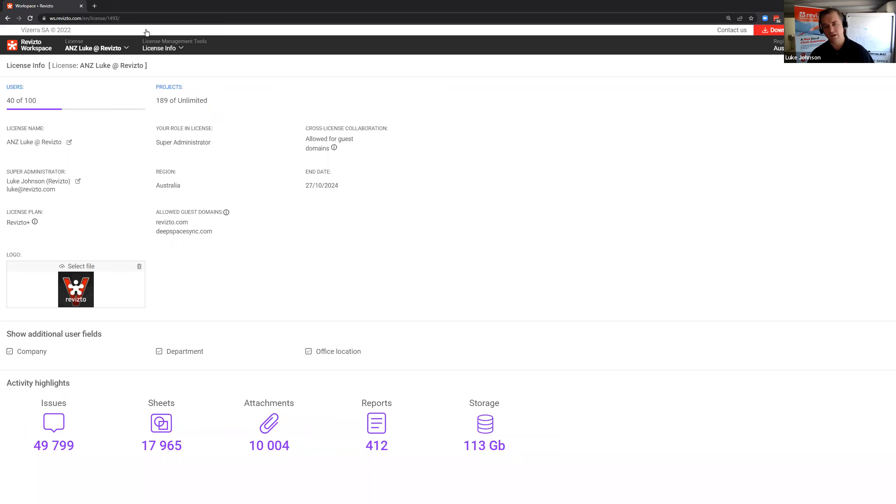
{"action": "left_click", "coordinate": [160, 47]}
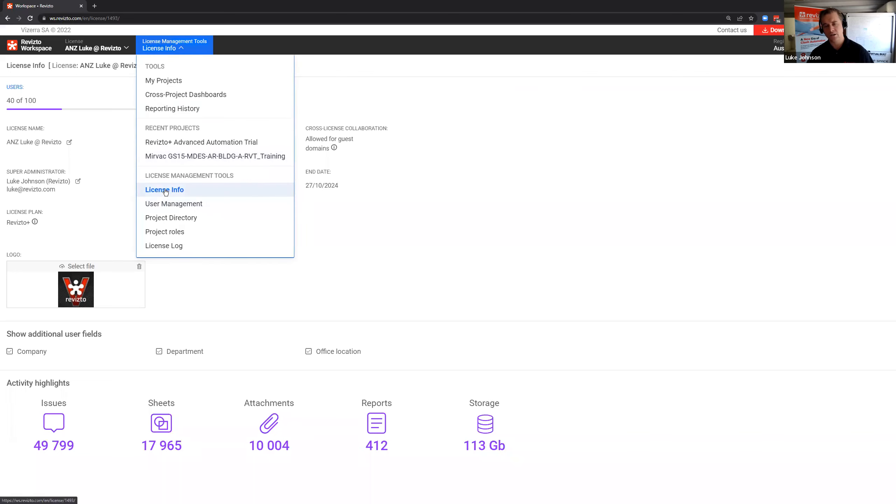
{"action": "left_click", "coordinate": [76, 49]}
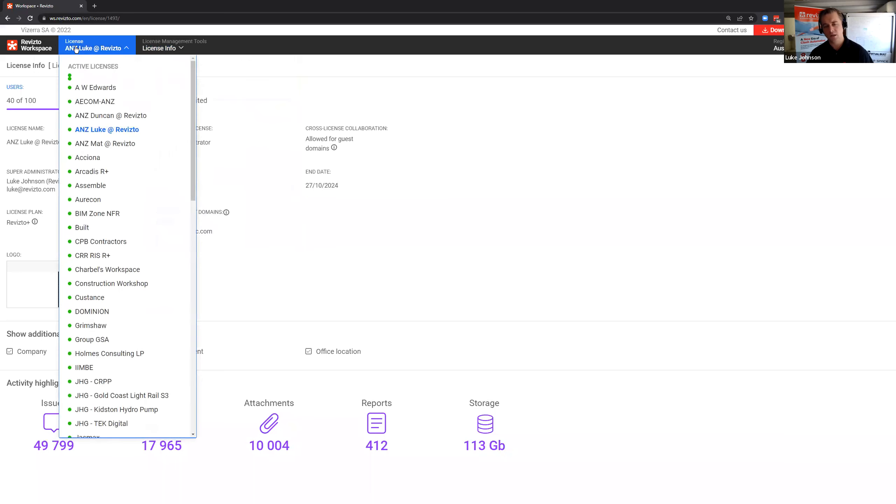
{"action": "scroll", "coordinate": [138, 353], "scroll_direction": "down", "scroll_amount": 10}
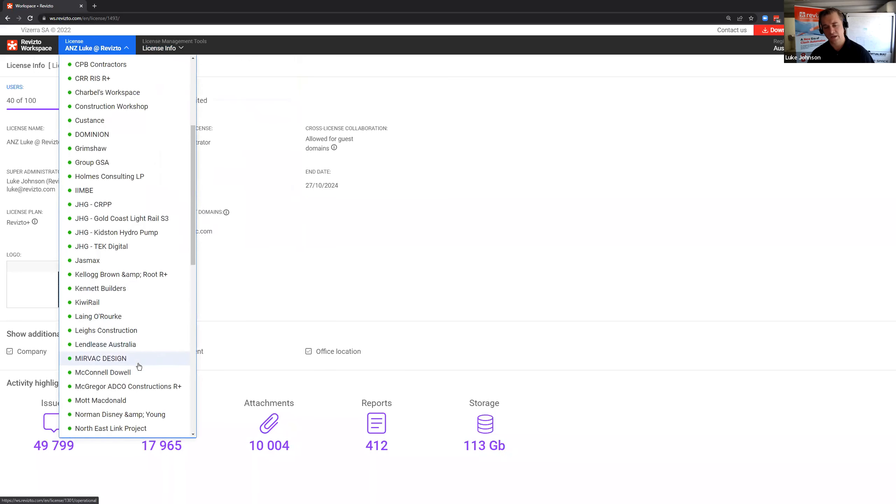
{"action": "left_click", "coordinate": [374, 259]}
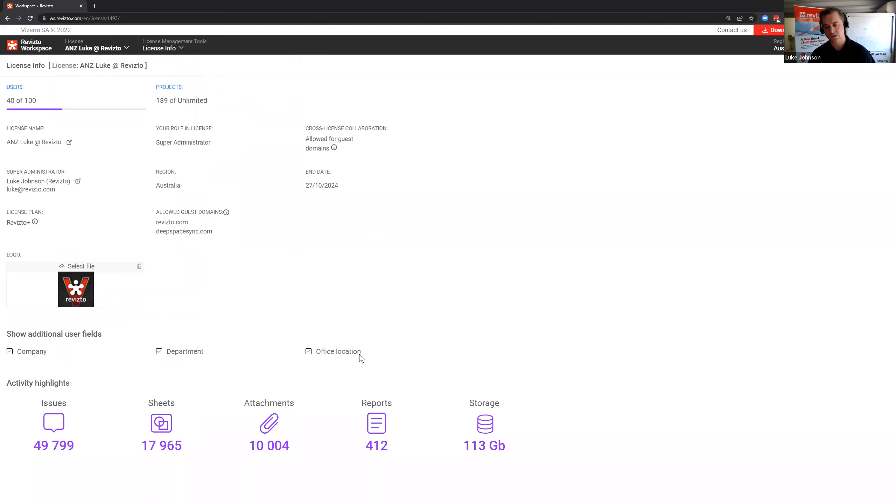
Return to User Management and filter the license users by the Administrator role
{"action": "left_click", "coordinate": [169, 51]}
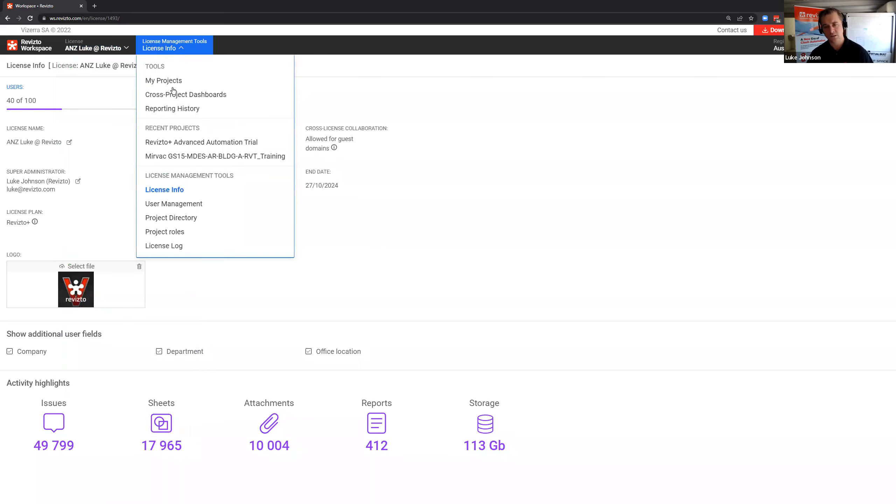
{"action": "left_click", "coordinate": [184, 204]}
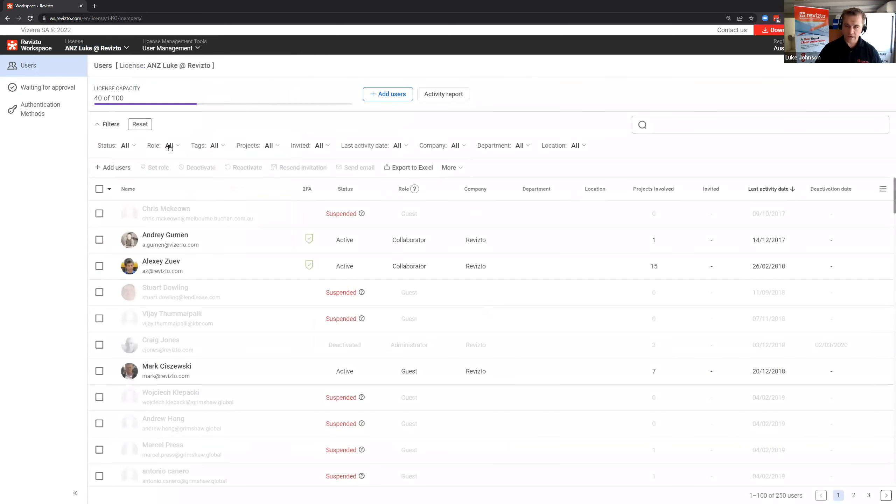
{"action": "left_click", "coordinate": [170, 144]}
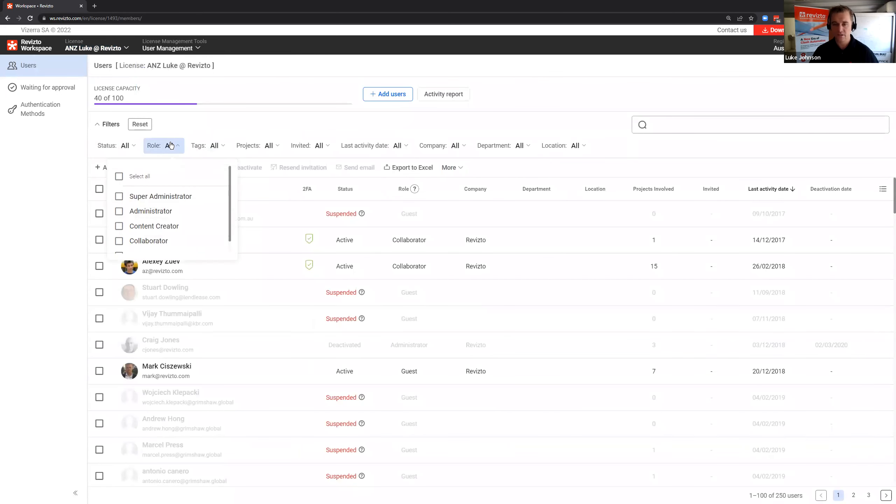
{"action": "left_click", "coordinate": [160, 211]}
{"action": "left_click", "coordinate": [59, 314]}
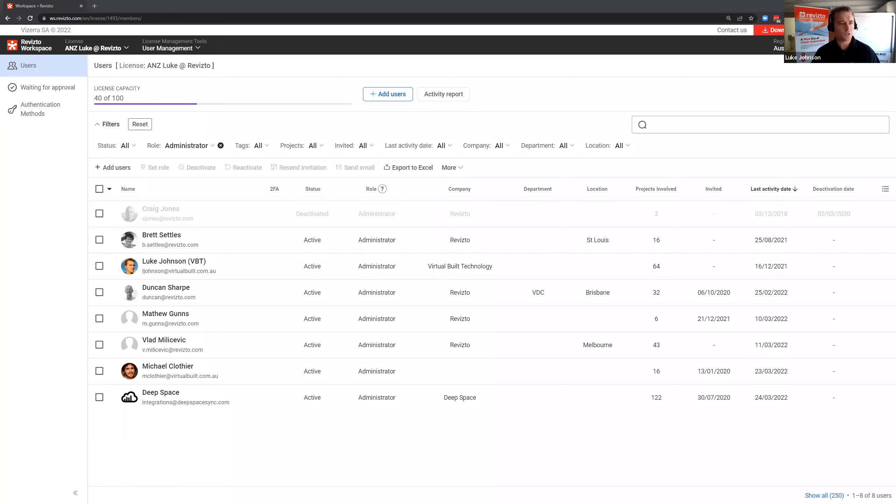
Switch to the Revizto desktop model of the Advanced Automation Trial, close Camera share and display the Object Tree
{"action": "key", "text": "alt+Tab"}
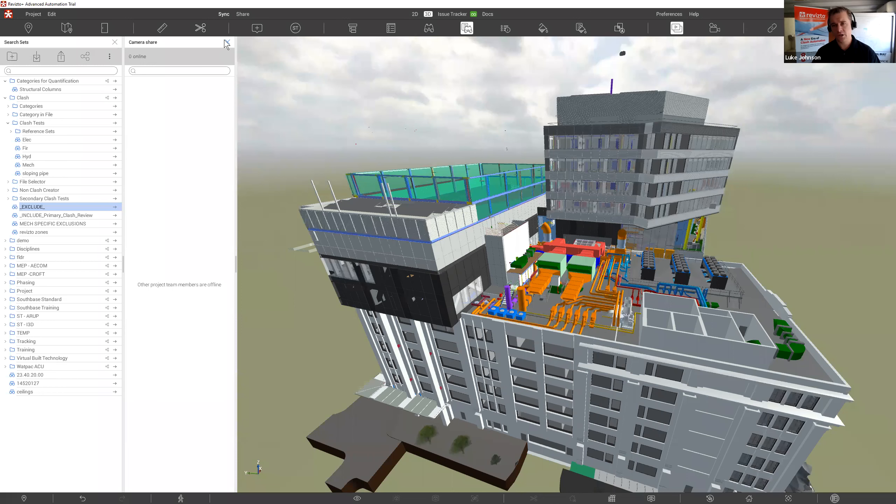
{"action": "left_click", "coordinate": [225, 41]}
{"action": "left_click", "coordinate": [352, 28]}
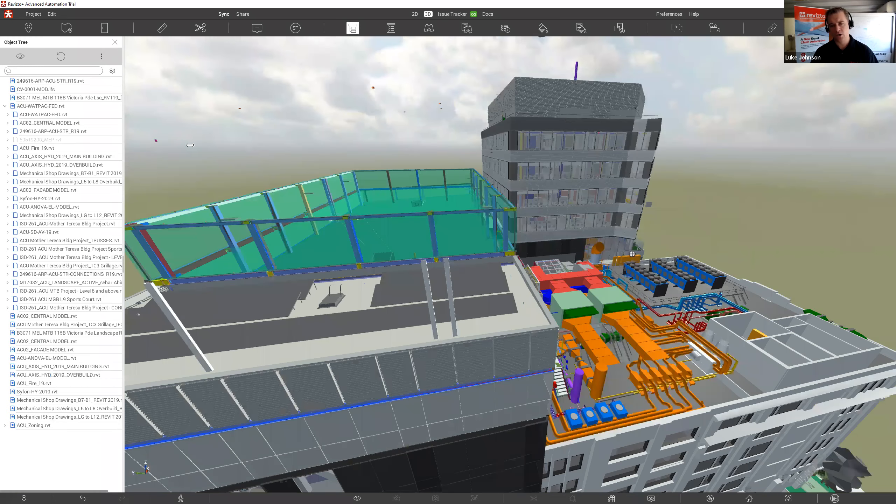
Widen the Object Tree, collapse ACU-WATPAC-FED.rvt, and highlight it and ACU_Zoning.rvt in the model before clearing the selection
{"action": "left_click_drag", "start_coordinate": [235, 141], "coordinate": [240, 141]}
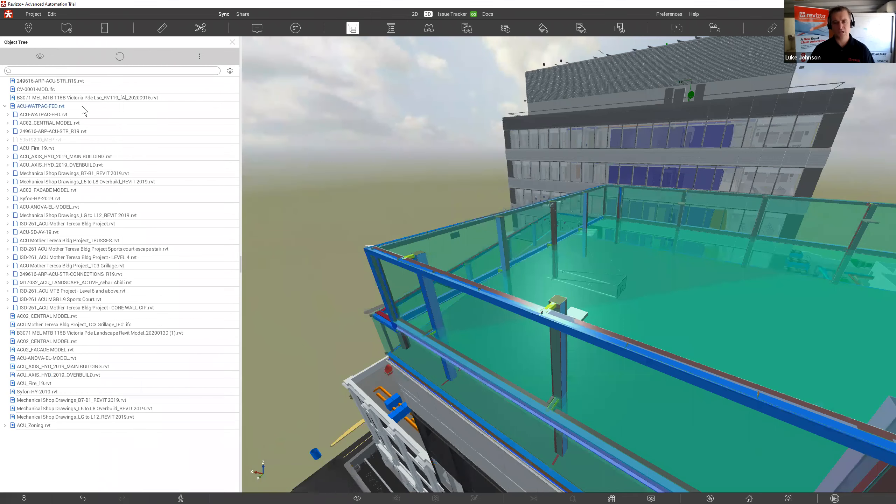
{"action": "left_click", "coordinate": [82, 107]}
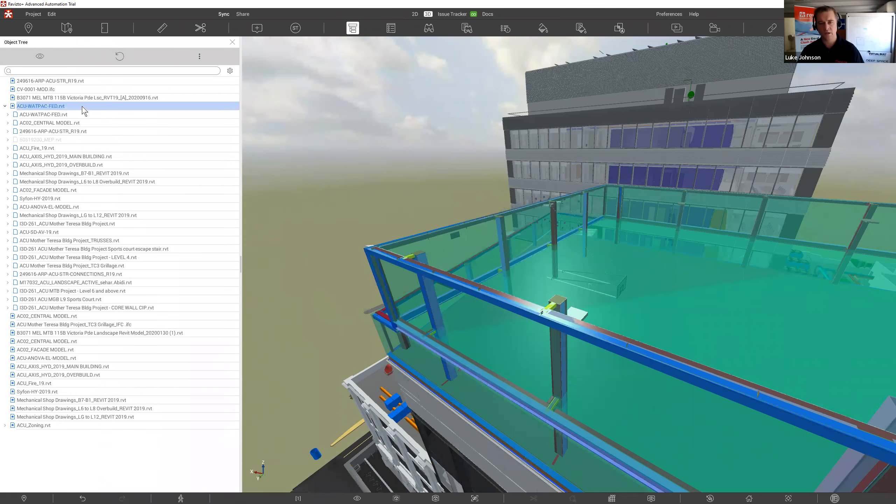
{"action": "left_click", "coordinate": [5, 107]}
{"action": "left_click", "coordinate": [36, 106]}
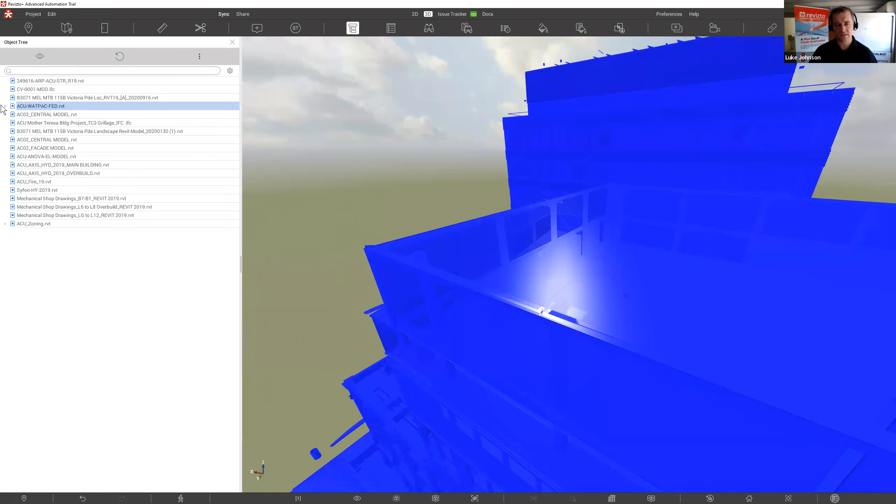
{"action": "left_click", "coordinate": [34, 224]}
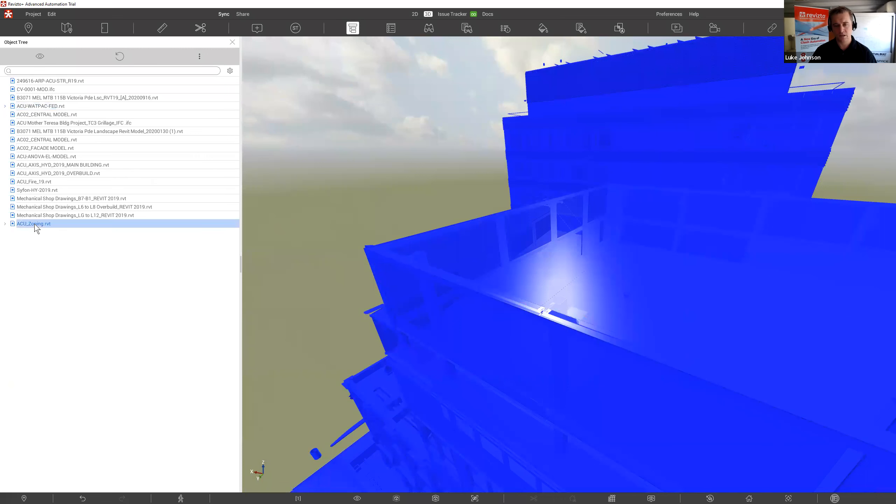
{"action": "left_click", "coordinate": [366, 151]}
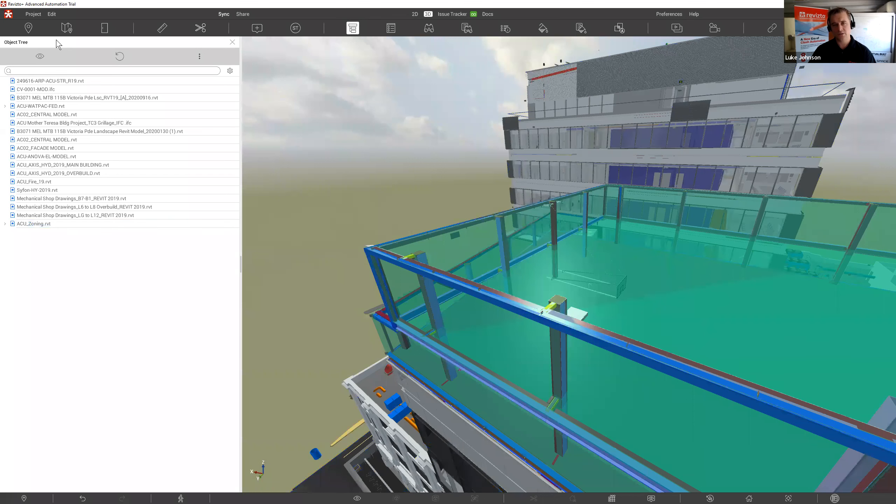
Show Model Management for the project and widen the Scene / Model name column to fit its contents
{"action": "left_click", "coordinate": [51, 14]}
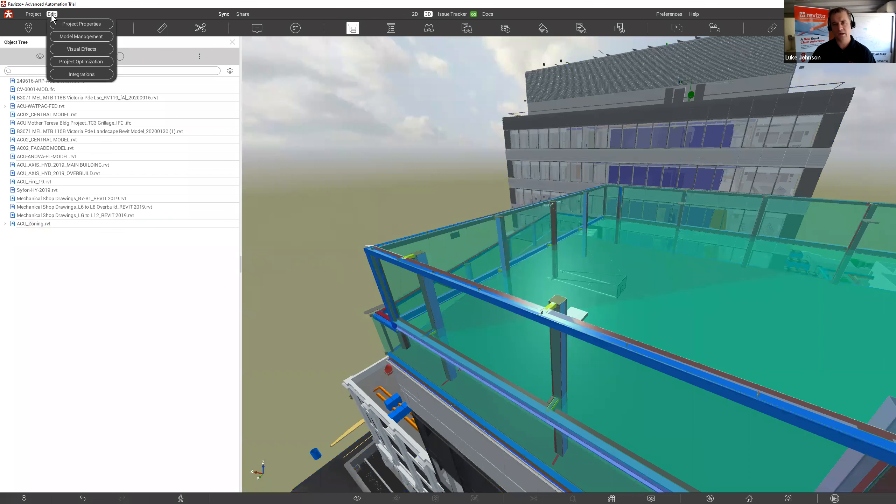
{"action": "left_click", "coordinate": [70, 39]}
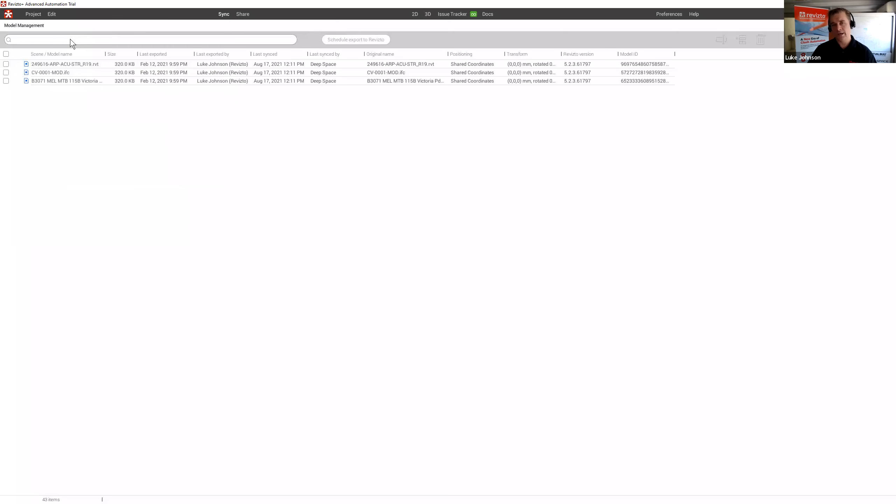
{"action": "left_click_drag", "start_coordinate": [109, 53], "coordinate": [134, 53]}
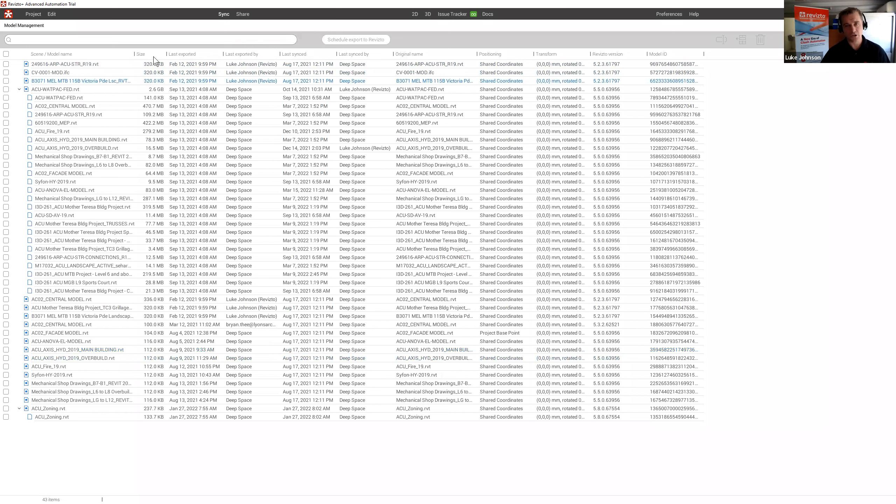
{"action": "double_click", "coordinate": [134, 54]}
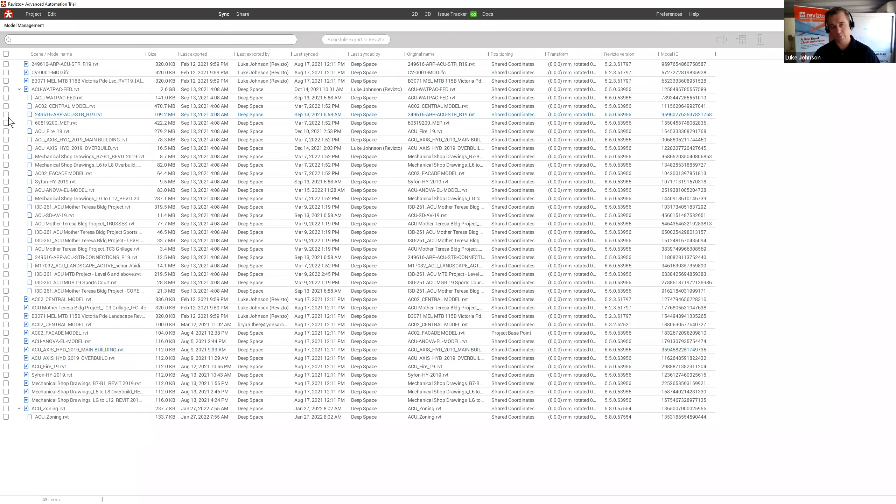
Mark 249616-ARP-ACU-STR_R19.rvt and ACU_Zoning.rvt in Model Management and clear both selections
{"action": "left_click", "coordinate": [6, 115]}
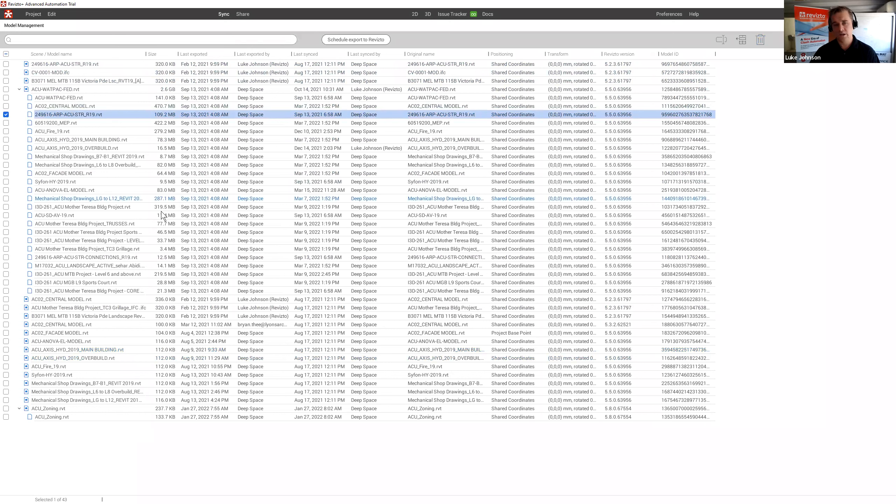
{"action": "left_click", "coordinate": [6, 409]}
{"action": "left_click", "coordinate": [6, 114]}
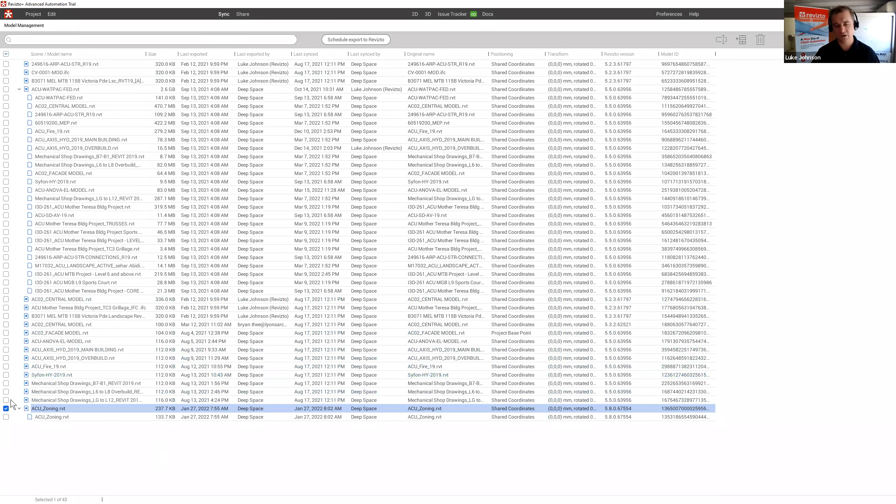
{"action": "left_click", "coordinate": [5, 409]}
{"action": "left_click", "coordinate": [5, 409]}
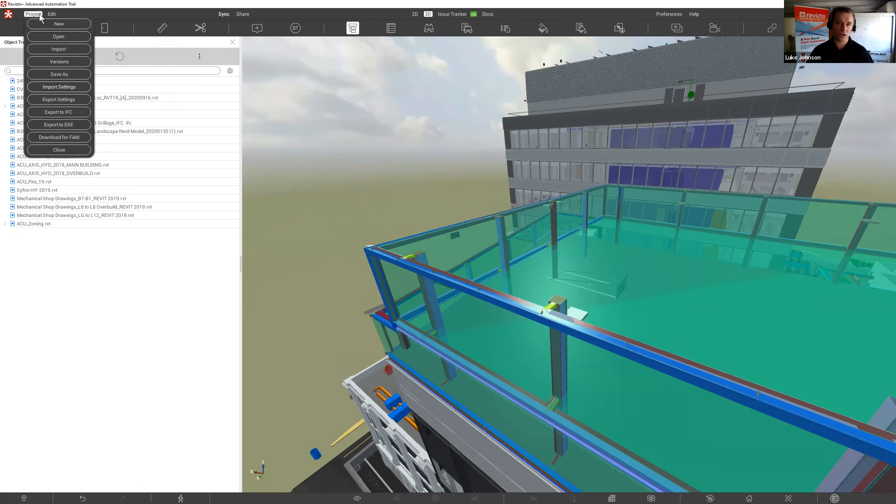
View the project's version history, highlight version 37 and go back without making it current
{"action": "left_click", "coordinate": [56, 64]}
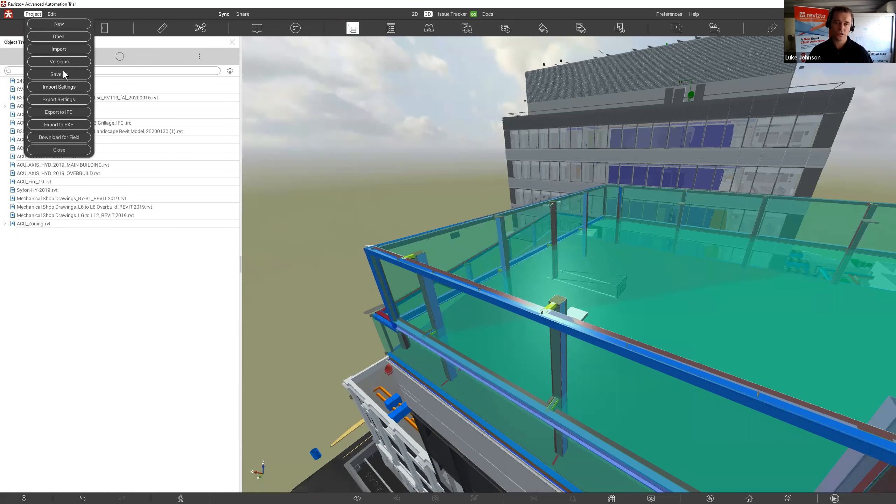
{"action": "left_click", "coordinate": [404, 70]}
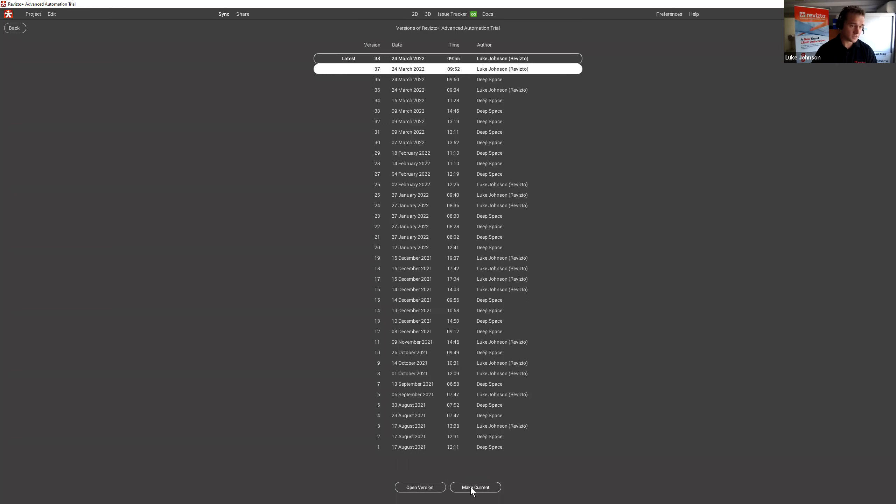
{"action": "left_click", "coordinate": [23, 27]}
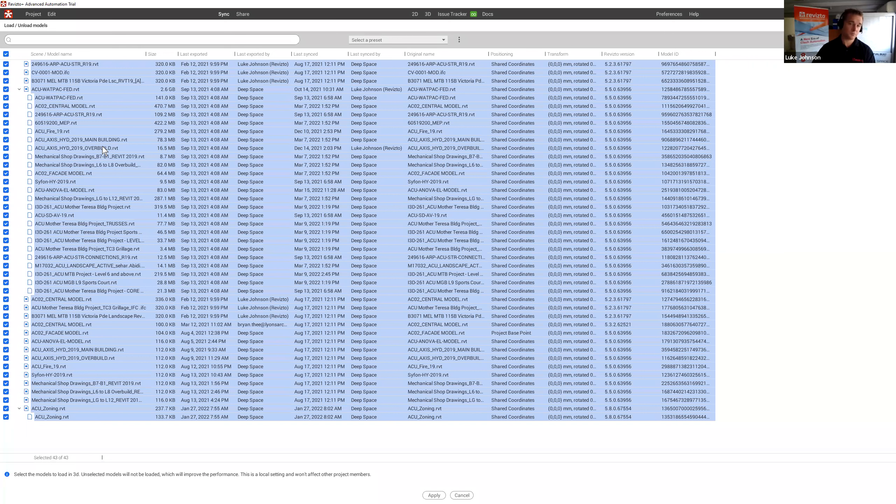
Create a model loading preset named "without Design MEP" that excludes 60519200_MEP.rvt, and apply it
{"action": "left_click", "coordinate": [6, 123]}
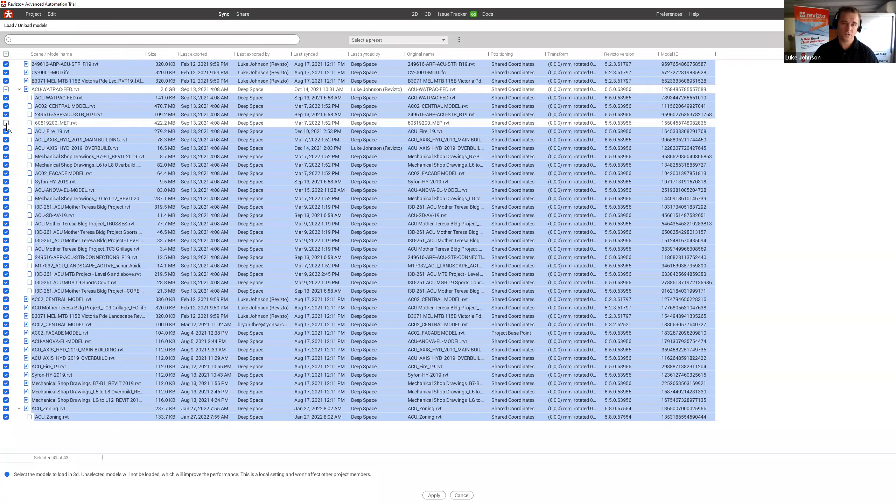
{"action": "left_click", "coordinate": [369, 39]}
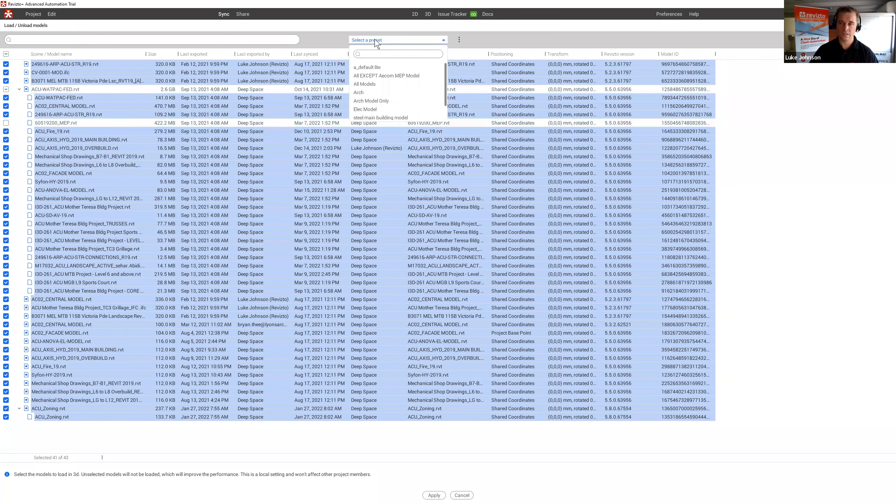
{"action": "left_click", "coordinate": [459, 39]}
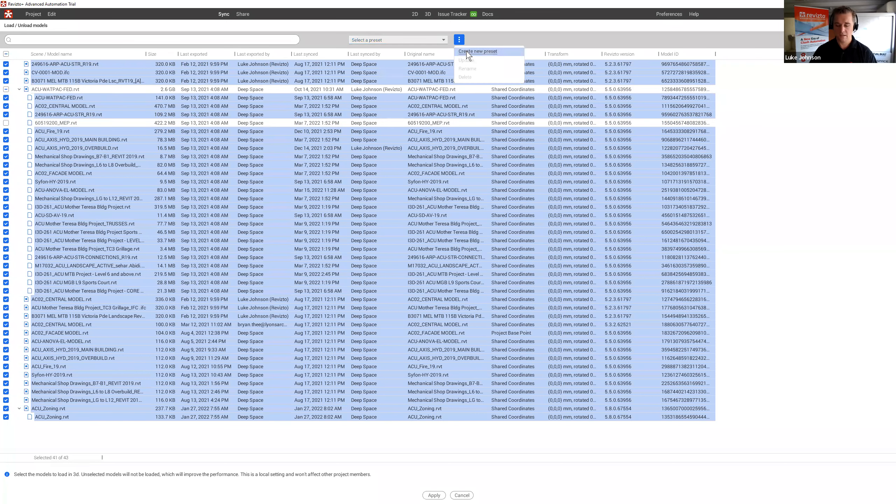
{"action": "left_click", "coordinate": [467, 51]}
{"action": "type", "text": "without DEsign MEP"}
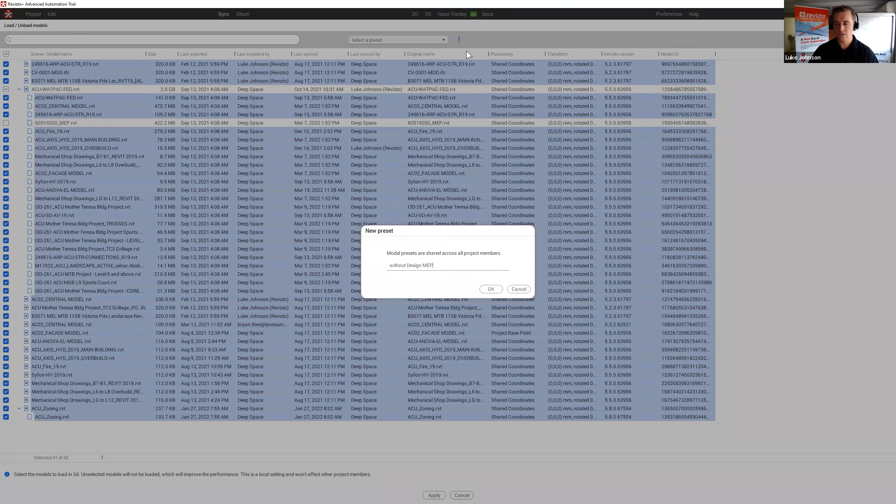
{"action": "key", "text": "Return"}
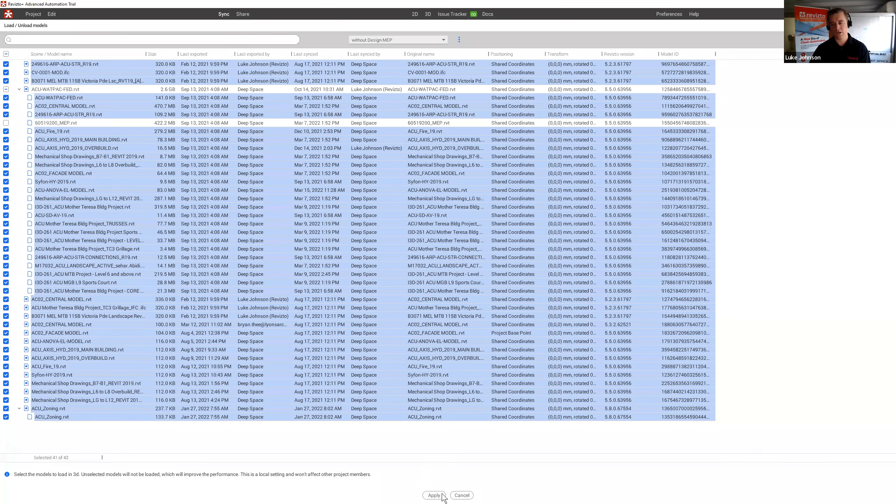
{"action": "left_click", "coordinate": [434, 495]}
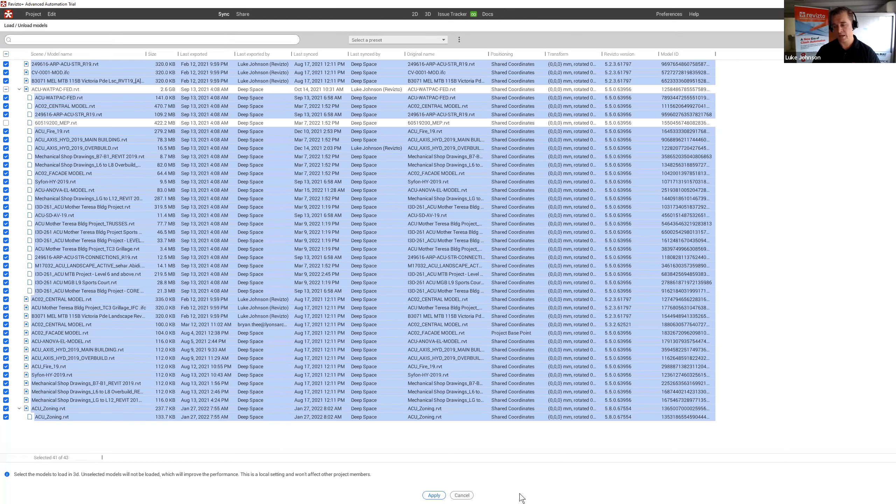
{"action": "left_click", "coordinate": [461, 495]}
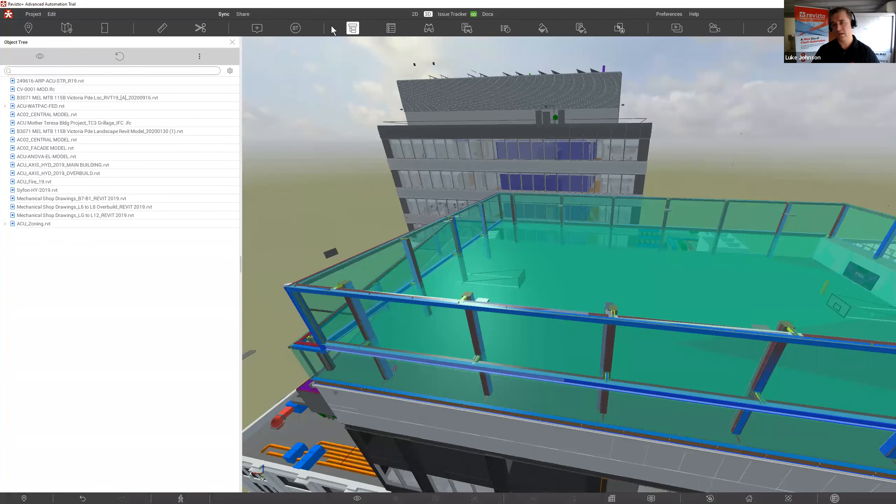
Expand ACU-WATPAC-FED.rvt in the Object Tree and review the model loading options for 60519200_MEP.rvt
{"action": "left_click", "coordinate": [4, 106]}
{"action": "left_click", "coordinate": [15, 140]}
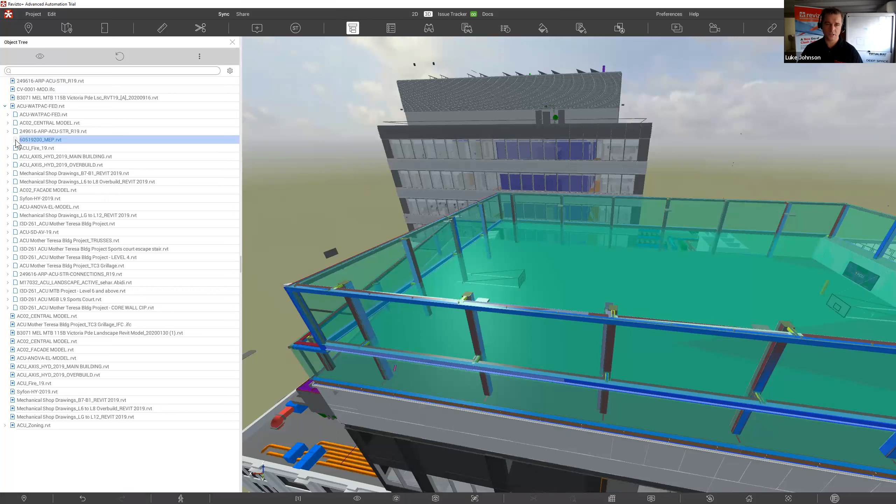
{"action": "right_click", "coordinate": [25, 142]}
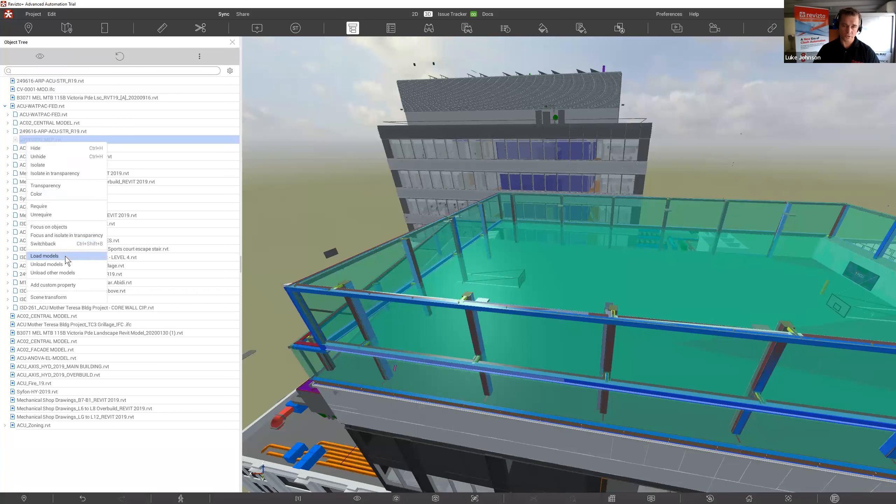
{"action": "left_click", "coordinate": [44, 256]}
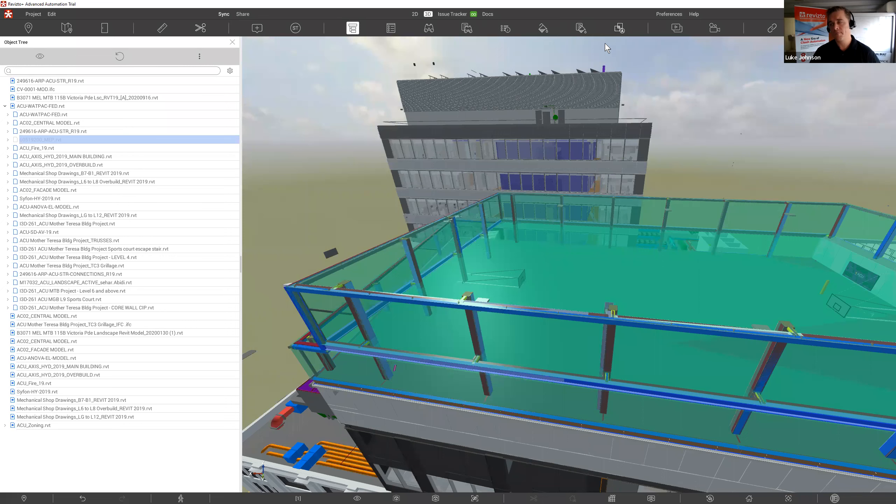
Switch from the Object Tree to Clash Automation and delete the AA1 Steel Coordination - IGNORE RULES clash test
{"action": "left_click", "coordinate": [619, 28]}
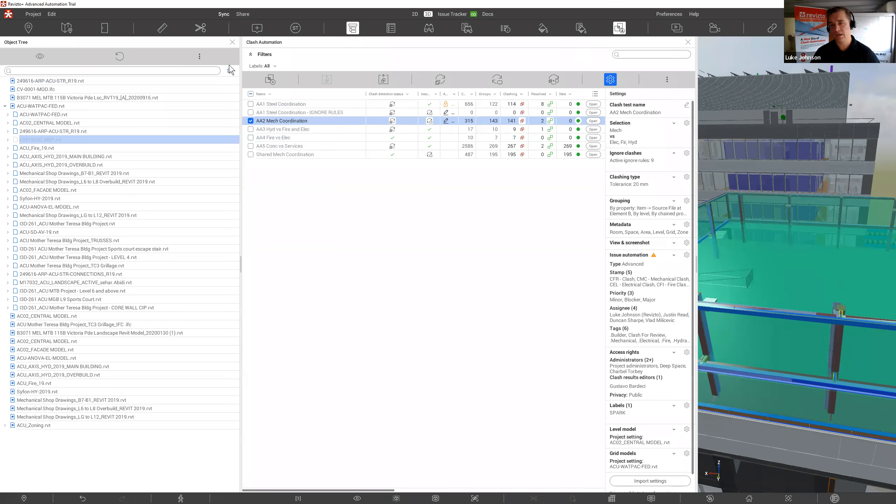
{"action": "left_click", "coordinate": [232, 42]}
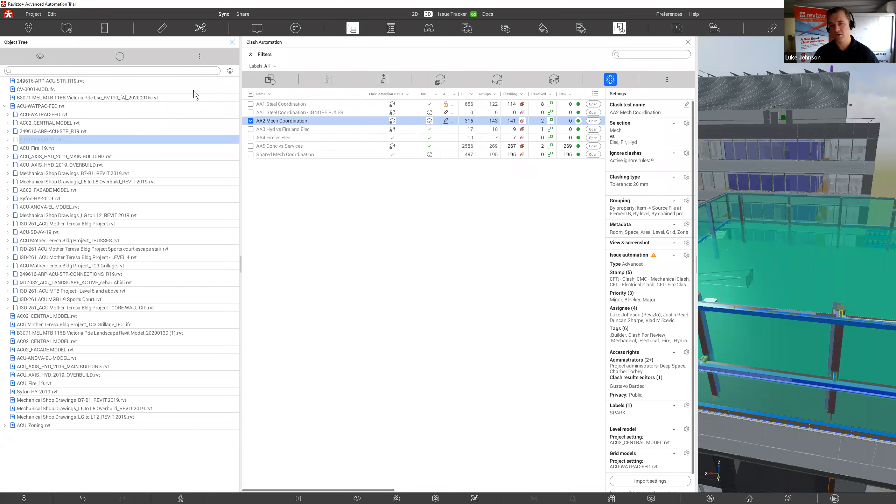
{"action": "left_click", "coordinate": [12, 114]}
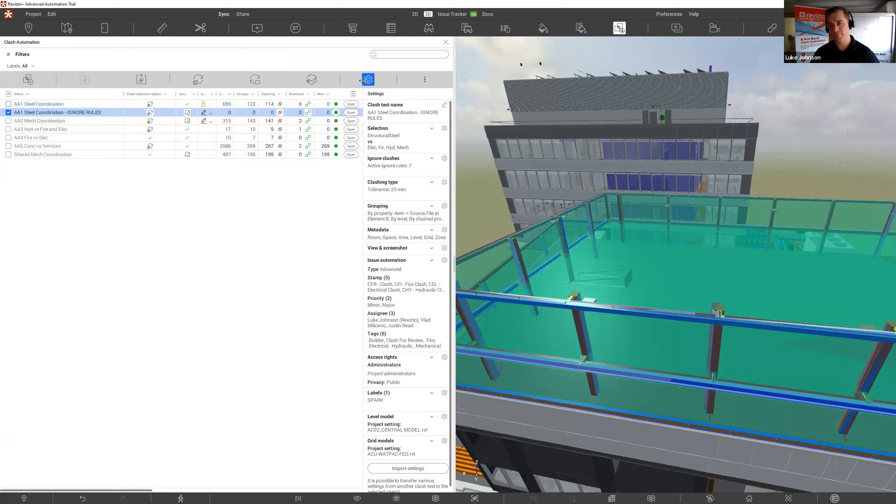
{"action": "left_click", "coordinate": [425, 80]}
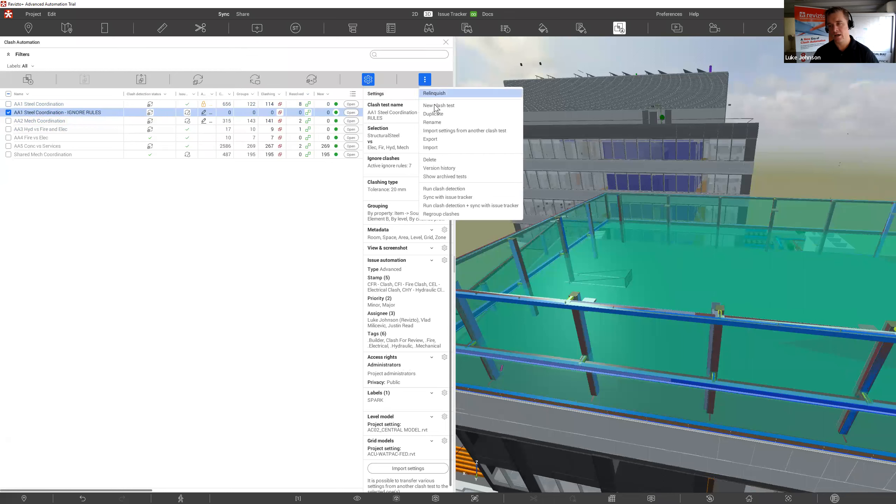
{"action": "left_click", "coordinate": [443, 161]}
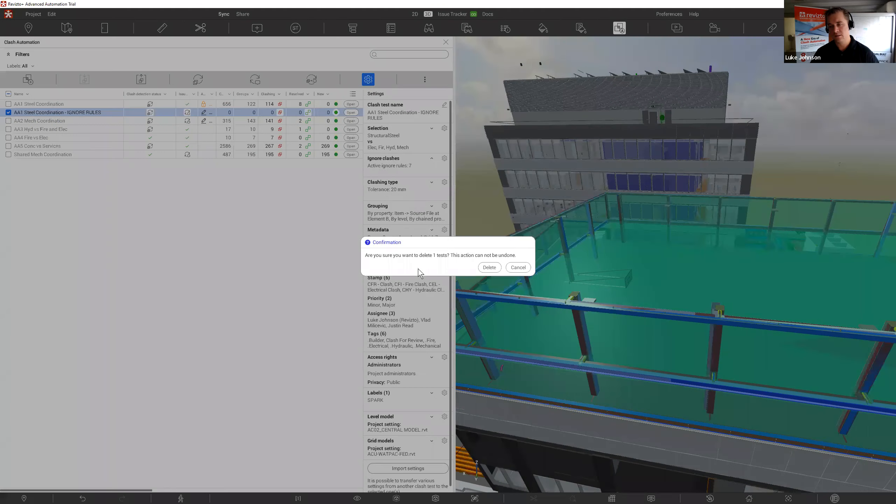
{"action": "left_click", "coordinate": [488, 268]}
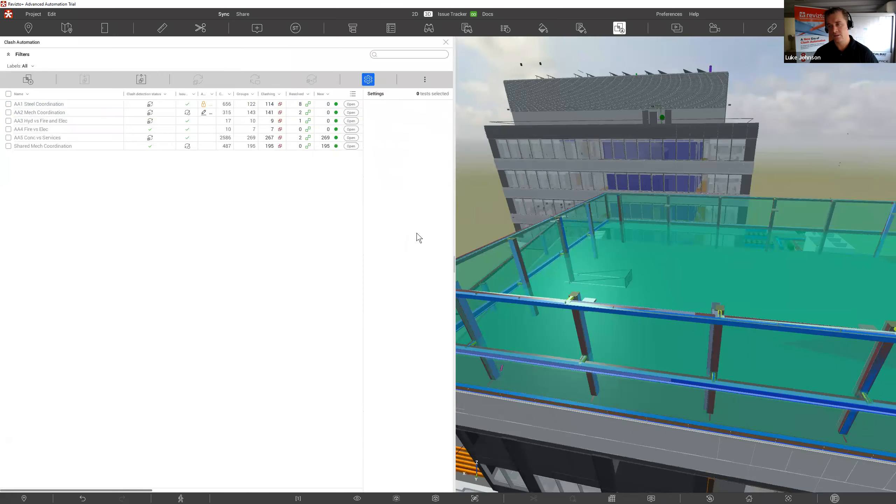
Browse the list of archived clash tests and return to Clash Automation without restoring any
{"action": "left_click", "coordinate": [425, 80]}
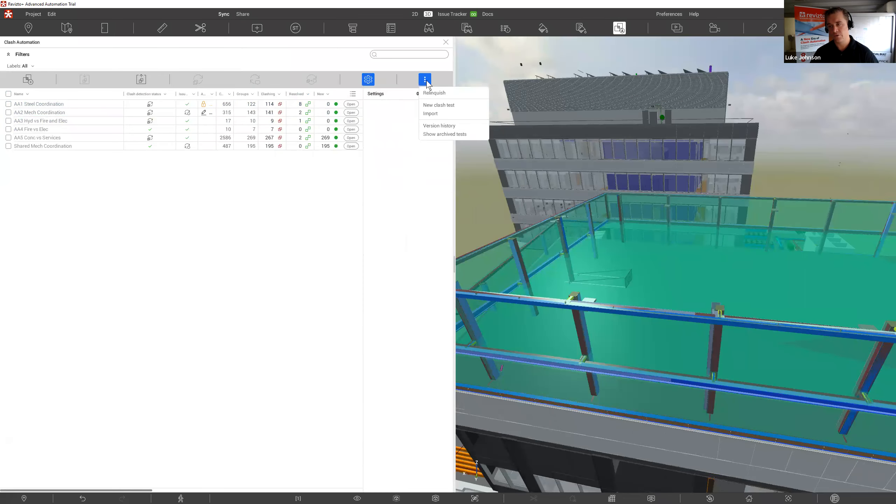
{"action": "left_click", "coordinate": [432, 134]}
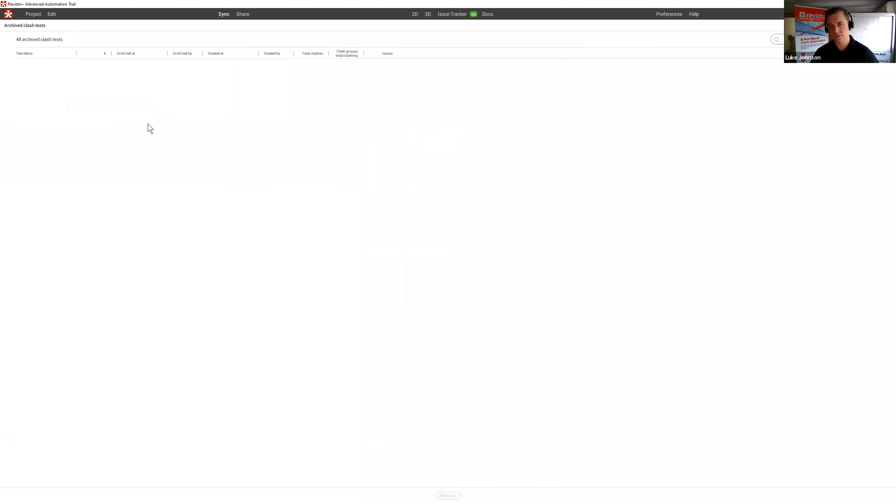
{"action": "scroll", "coordinate": [117, 371], "scroll_direction": "down", "scroll_amount": 3}
{"action": "scroll", "coordinate": [118, 388], "scroll_direction": "down", "scroll_amount": 1}
{"action": "scroll", "coordinate": [92, 168], "scroll_direction": "up", "scroll_amount": 3}
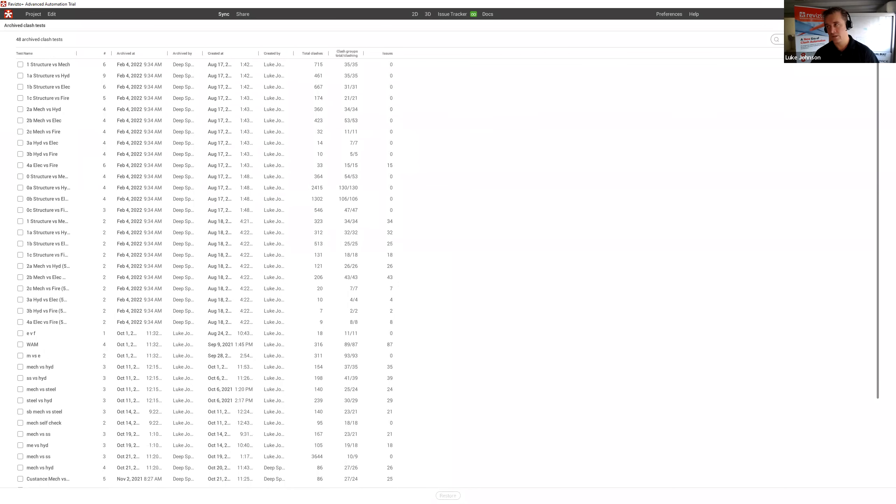
{"action": "key", "text": "Escape"}
Force relinquish the AA1 Steel Coordination clash test that is being edited by another user
{"action": "left_click", "coordinate": [37, 104]}
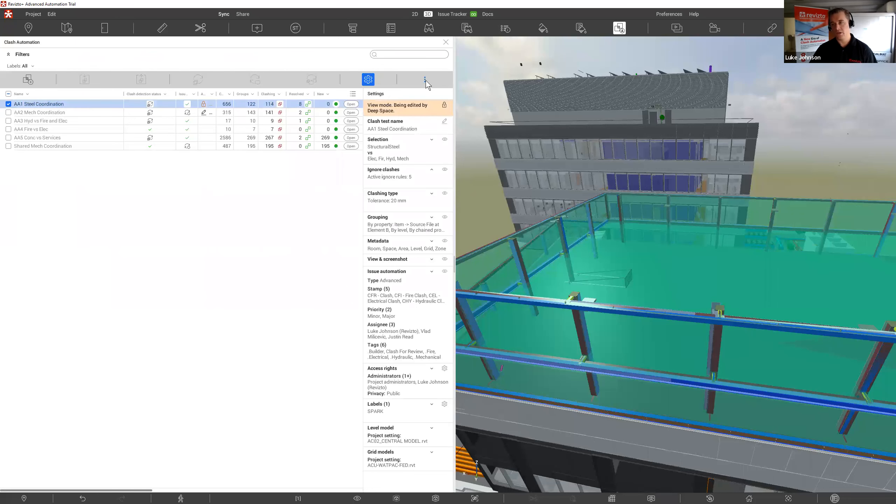
{"action": "left_click", "coordinate": [425, 80]}
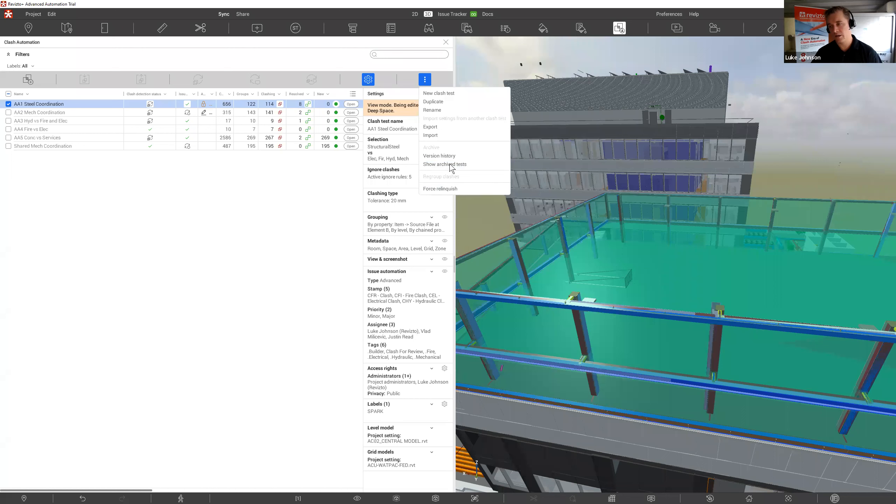
{"action": "left_click", "coordinate": [391, 110]}
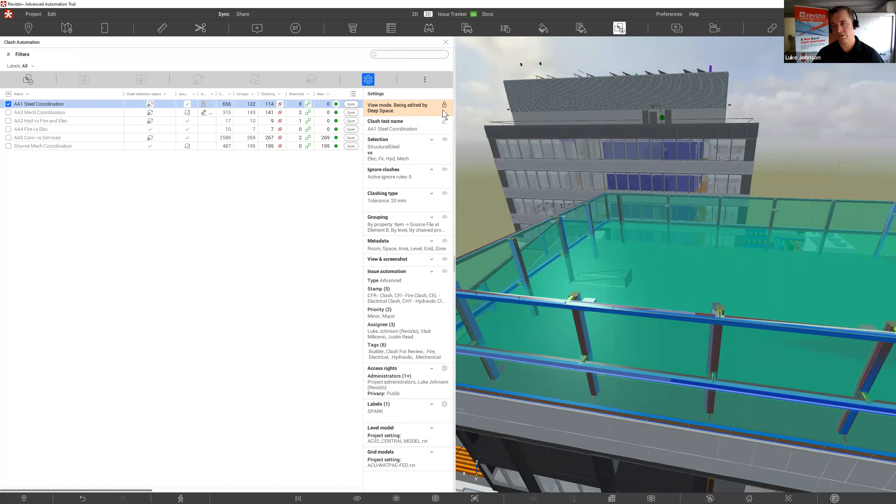
{"action": "left_click", "coordinate": [424, 79]}
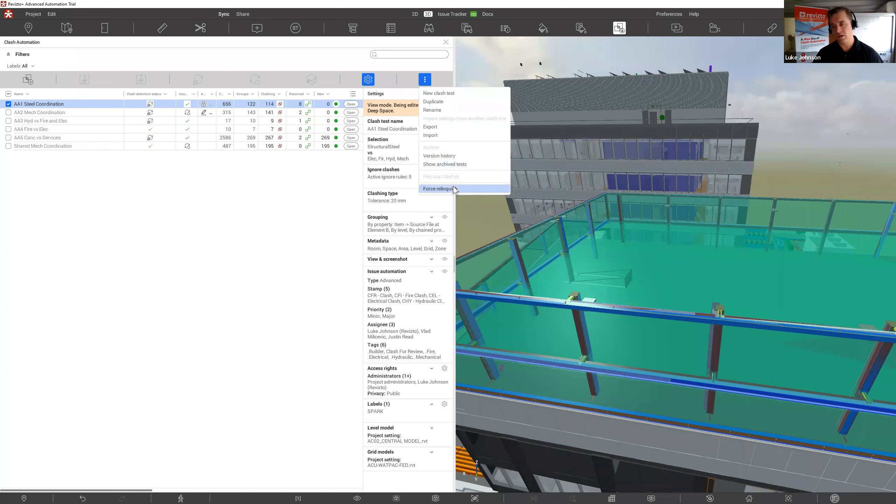
{"action": "left_click", "coordinate": [453, 189]}
{"action": "left_click", "coordinate": [490, 270]}
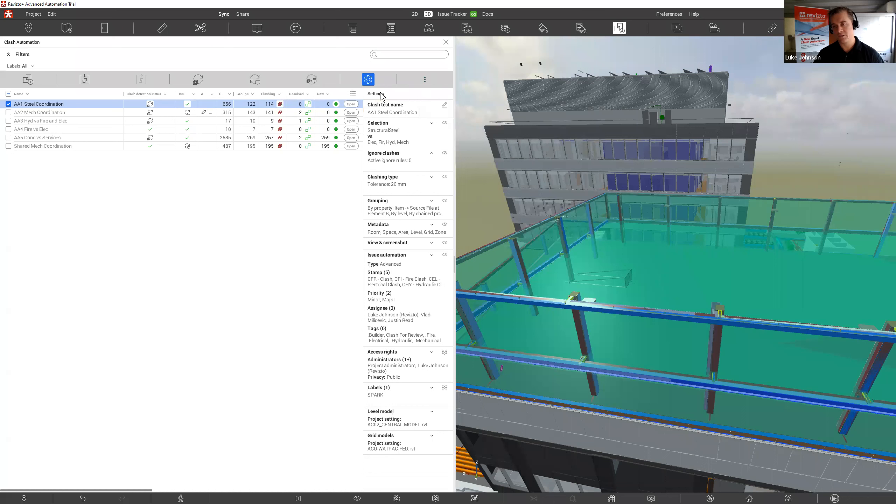
Review the archive option for AA1 Steel Coordination, then deselect the test and close Clash Automation without archiving it
{"action": "left_click", "coordinate": [426, 76]}
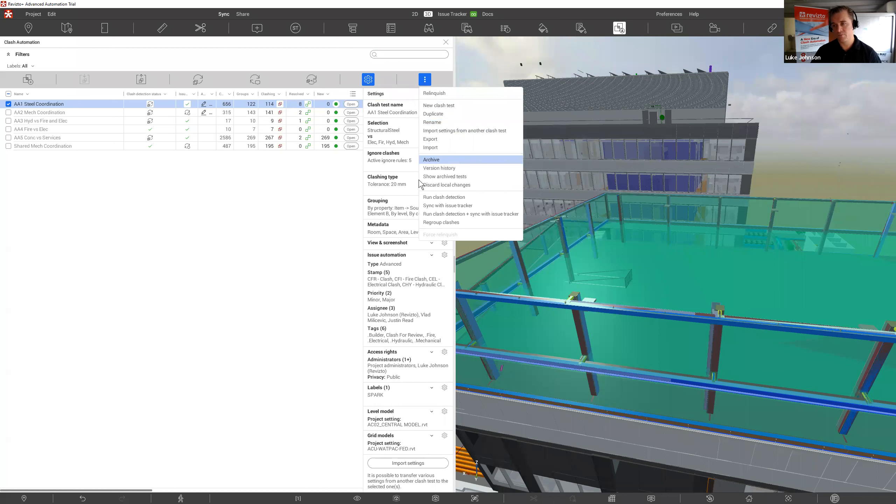
{"action": "left_click", "coordinate": [299, 290]}
{"action": "left_click", "coordinate": [298, 288]}
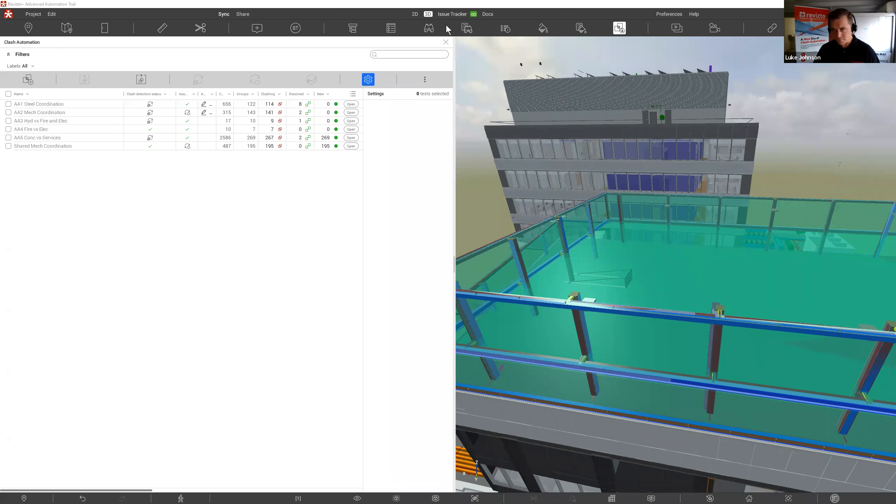
{"action": "left_click", "coordinate": [445, 42]}
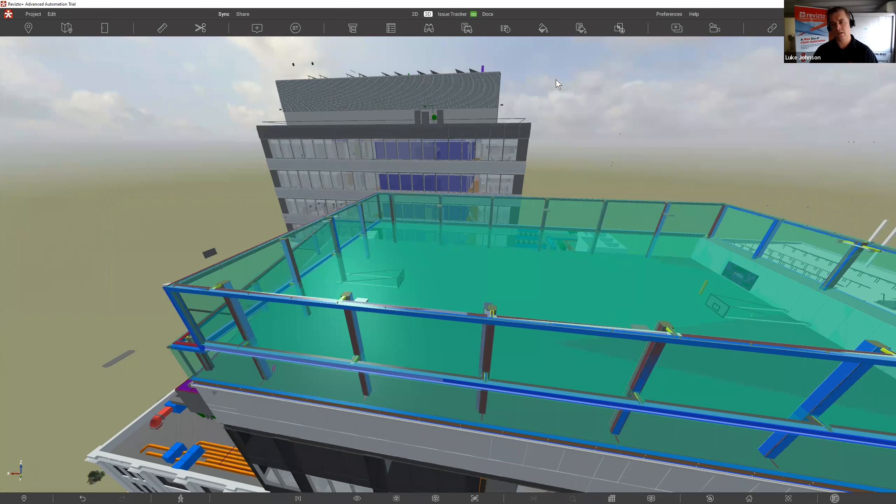
Create a stamp category named "My Company Internal" in the stamp manager and set its Public property to No
{"action": "left_click", "coordinate": [297, 29]}
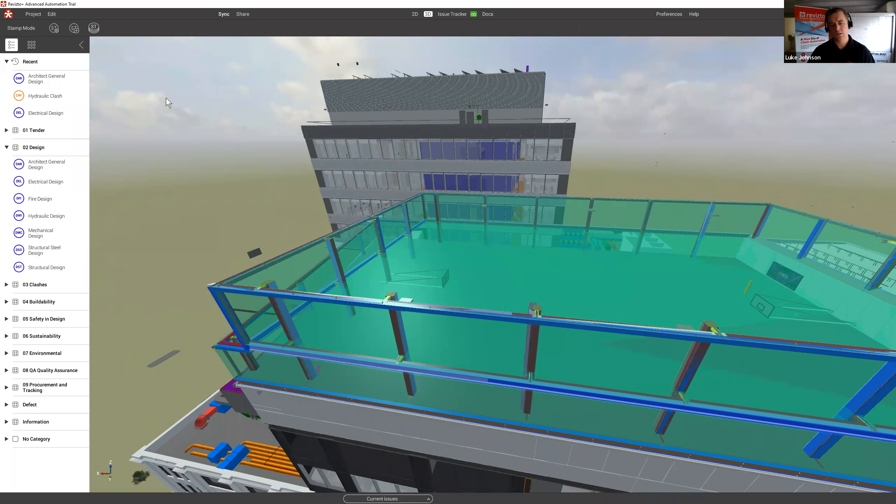
{"action": "left_click", "coordinate": [6, 147]}
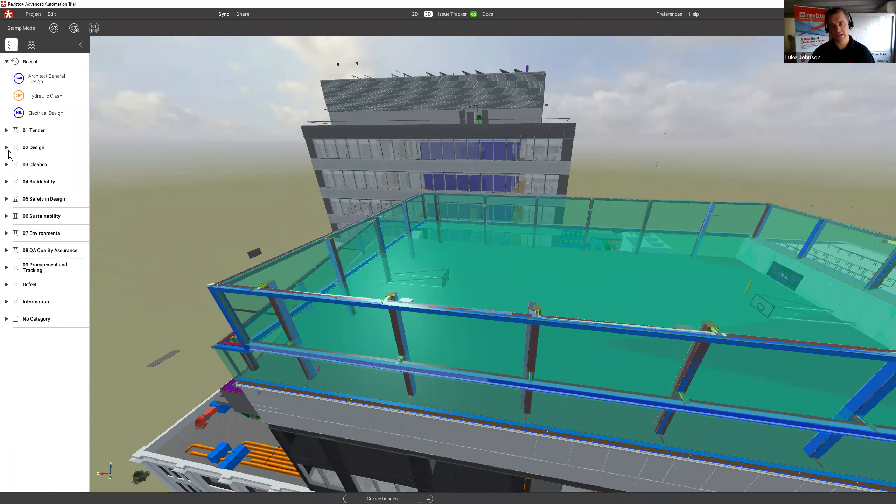
{"action": "left_click", "coordinate": [55, 28]}
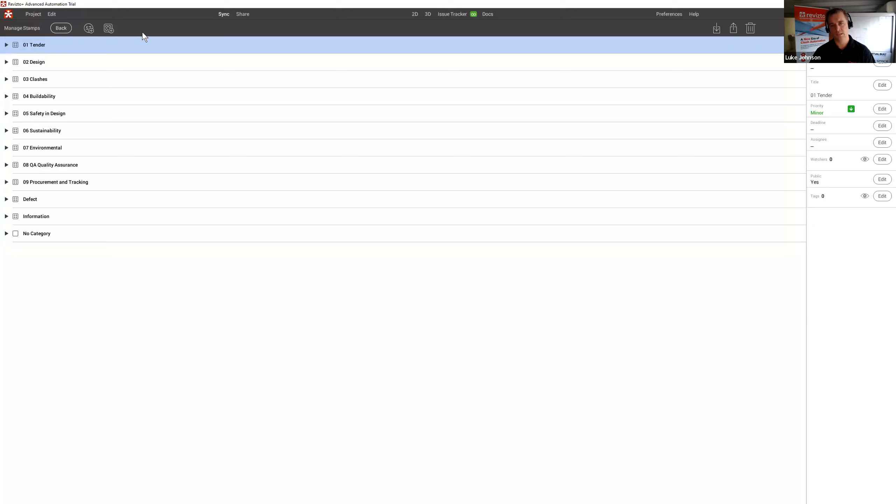
{"action": "left_click", "coordinate": [108, 28]}
{"action": "type", "text": "My Company Internal"}
{"action": "key", "text": "Return"}
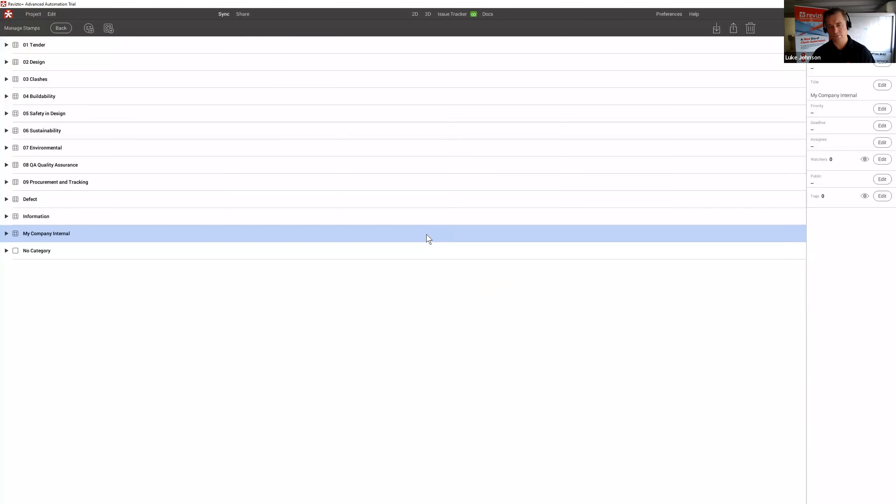
{"action": "left_click", "coordinate": [882, 179]}
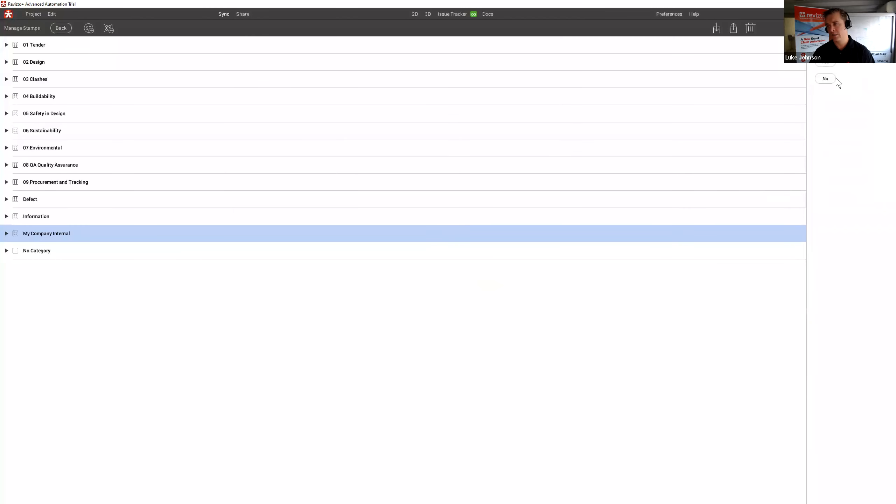
{"action": "left_click", "coordinate": [826, 79]}
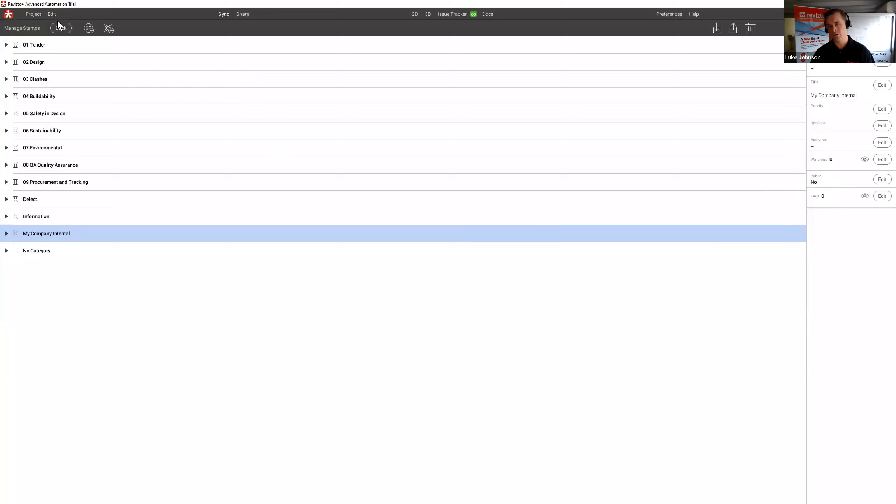
Add a stamp template with abbreviation INT and title "Internal Question" to the My Company Internal category
{"action": "left_click", "coordinate": [88, 28]}
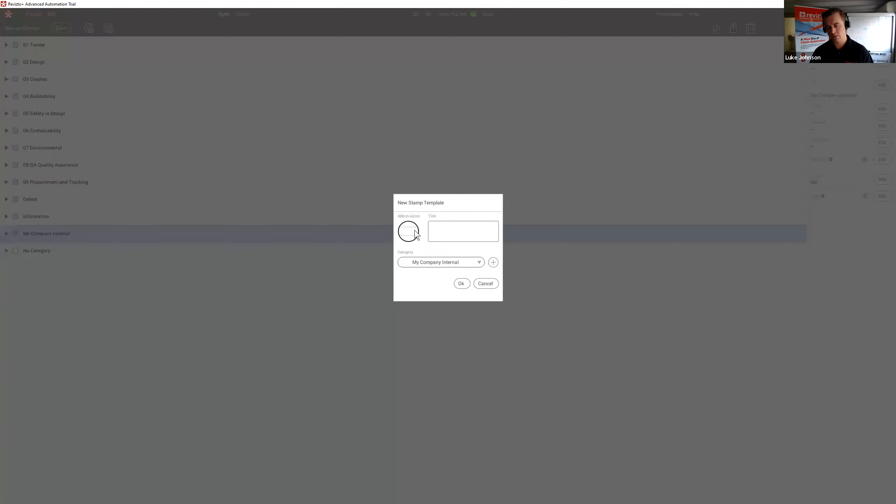
{"action": "key", "text": "Tab"}
{"action": "type", "text": "iNTE"}
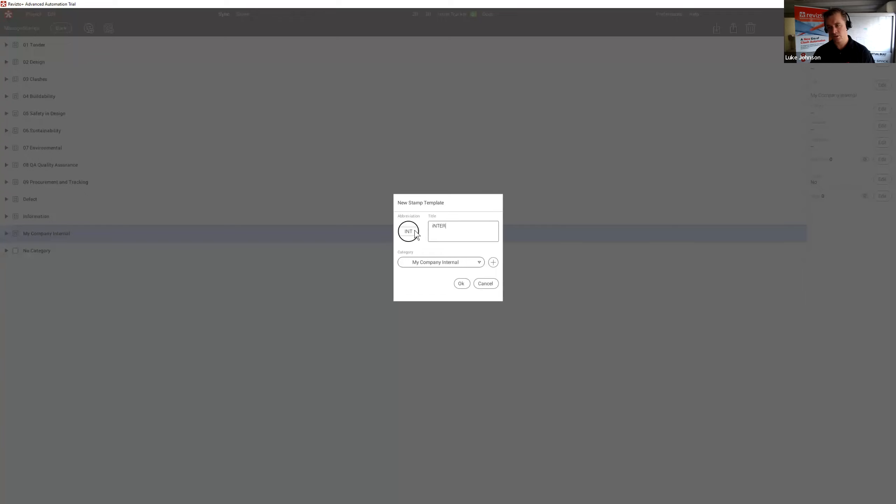
{"action": "key", "text": "BackSpace"}
{"action": "key", "text": "BackSpace"}
{"action": "key", "text": "BackSpace"}
{"action": "key", "text": "BackSpace"}
{"action": "type", "text": "Internal Question"}
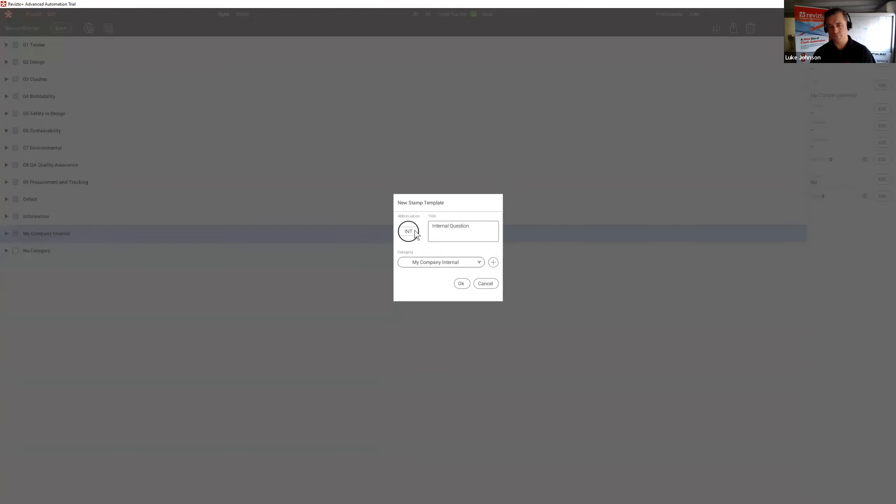
{"action": "key", "text": "Return"}
{"action": "left_click", "coordinate": [7, 234]}
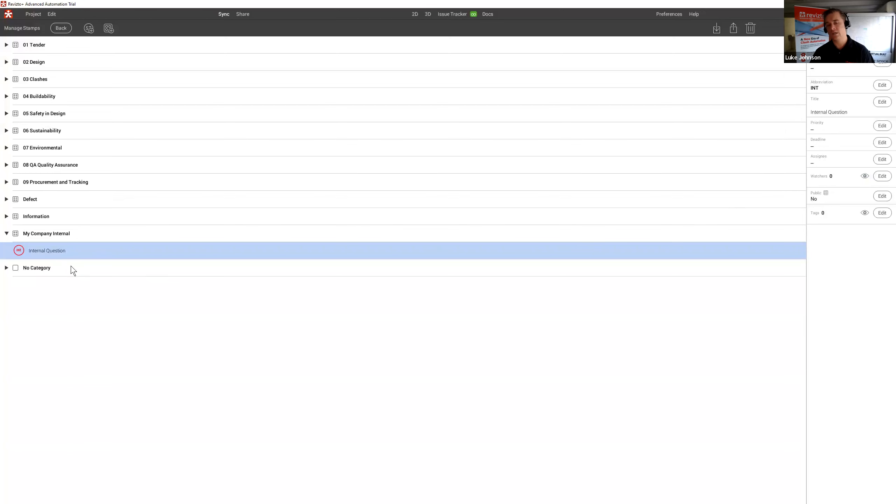
Add two project members as watchers of the My Company Internal stamp category
{"action": "left_click", "coordinate": [188, 228]}
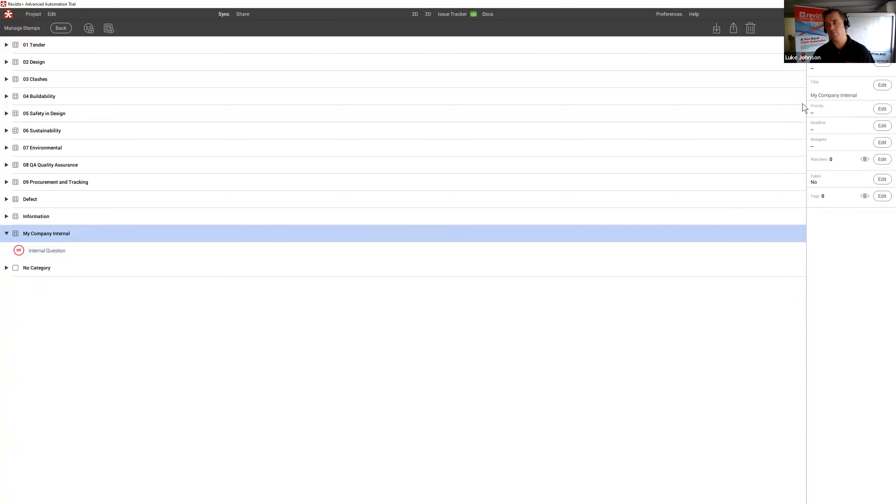
{"action": "left_click", "coordinate": [882, 160]}
{"action": "left_click", "coordinate": [846, 112]}
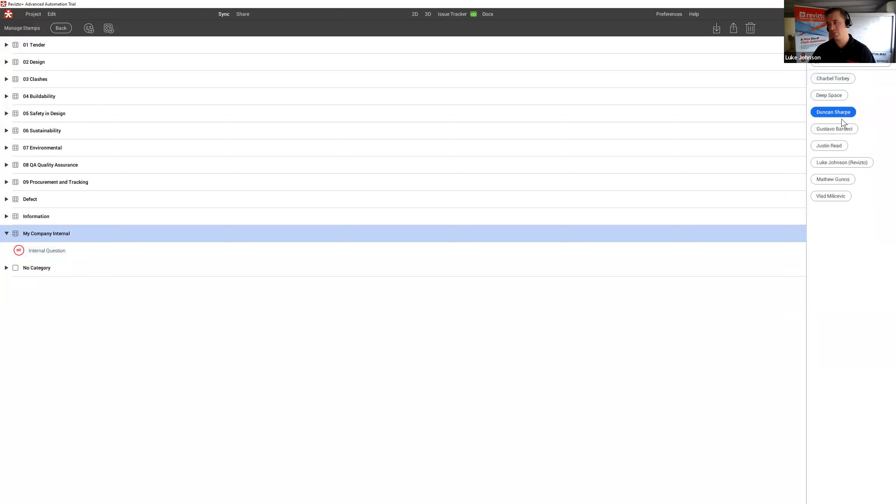
{"action": "left_click", "coordinate": [832, 179]}
{"action": "left_click", "coordinate": [857, 125]}
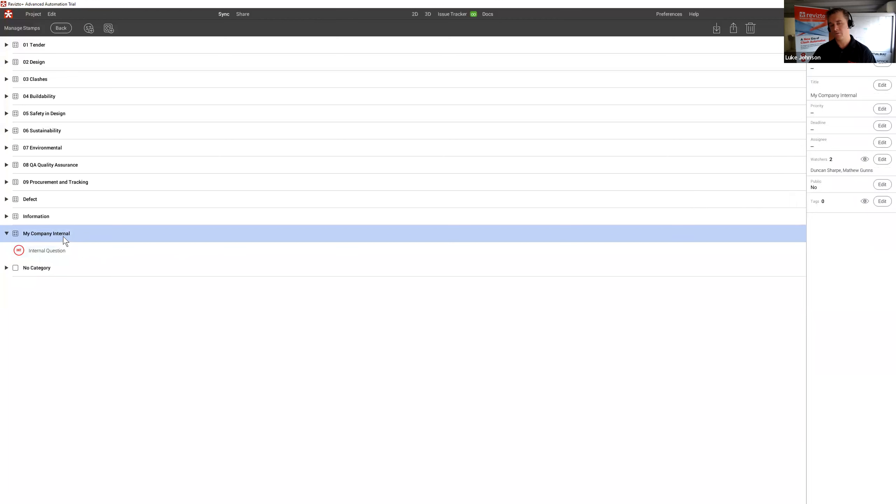
Return to the 3D model and place an Internal Question stamp on the near corner of the rooftop railing, then review its inherited properties
{"action": "left_click", "coordinate": [428, 14]}
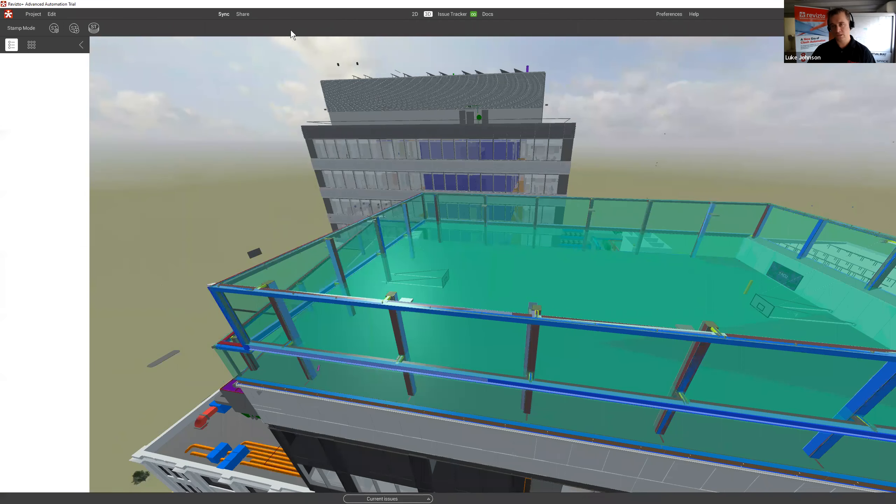
{"action": "left_click", "coordinate": [232, 289]}
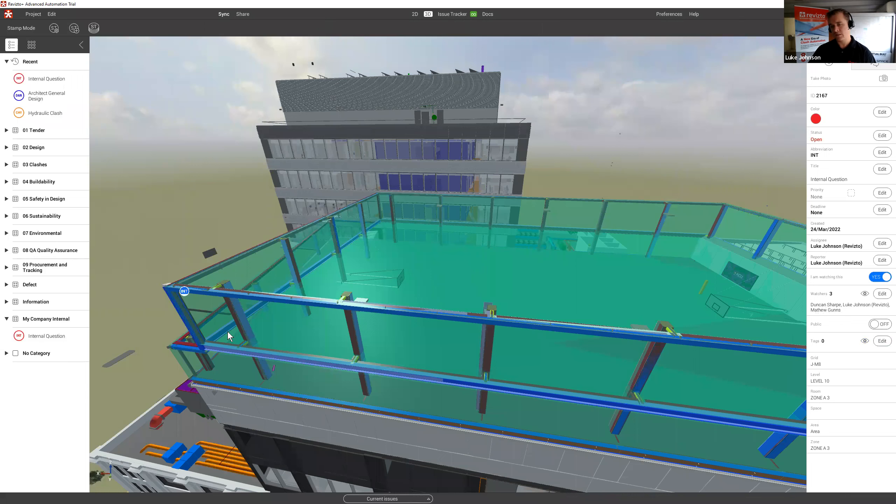
{"action": "mouse_move", "coordinate": [175, 287]}
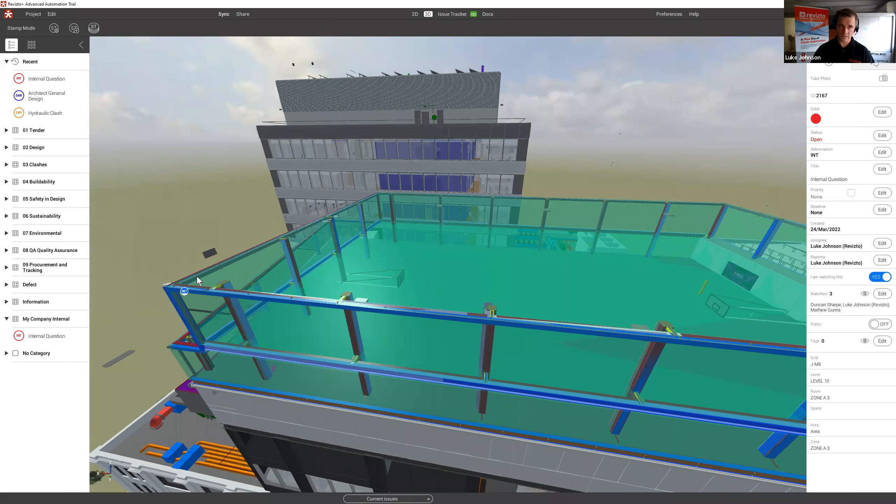
{"action": "mouse_move", "coordinate": [197, 281]}
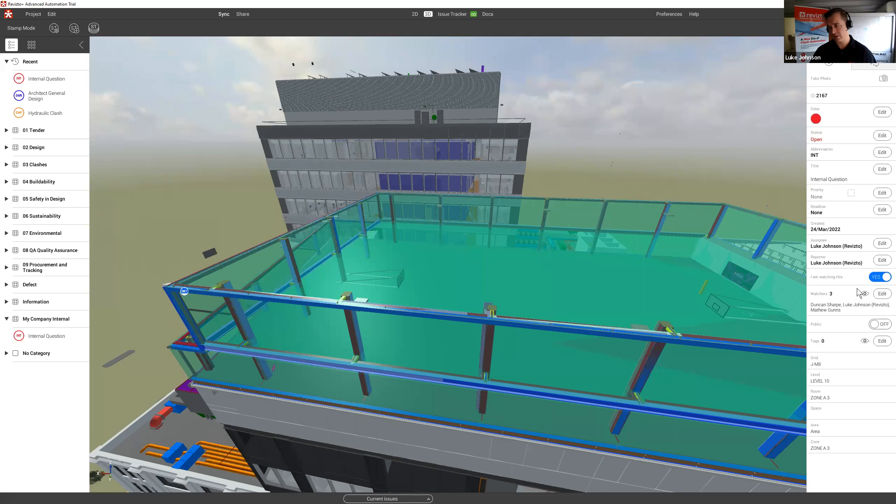
Set the first listed project team member's access level to Administrate and read the description of the View public issues right
{"action": "left_click", "coordinate": [241, 17]}
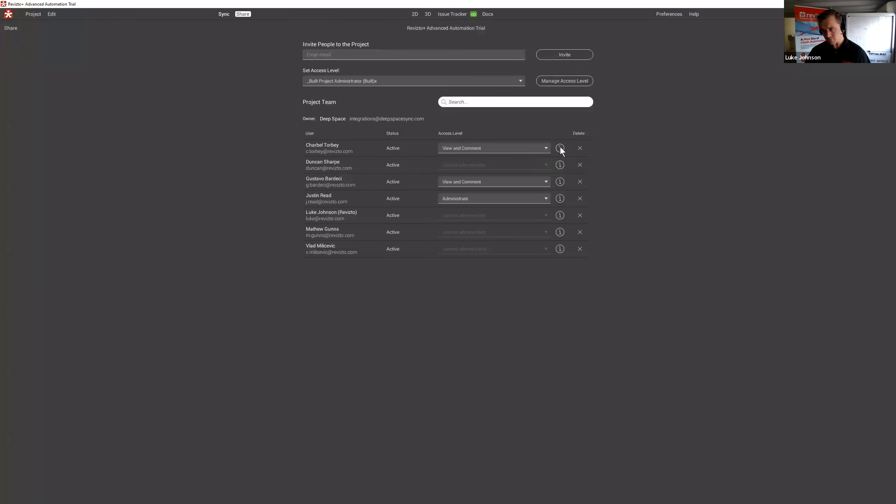
{"action": "left_click", "coordinate": [561, 147]}
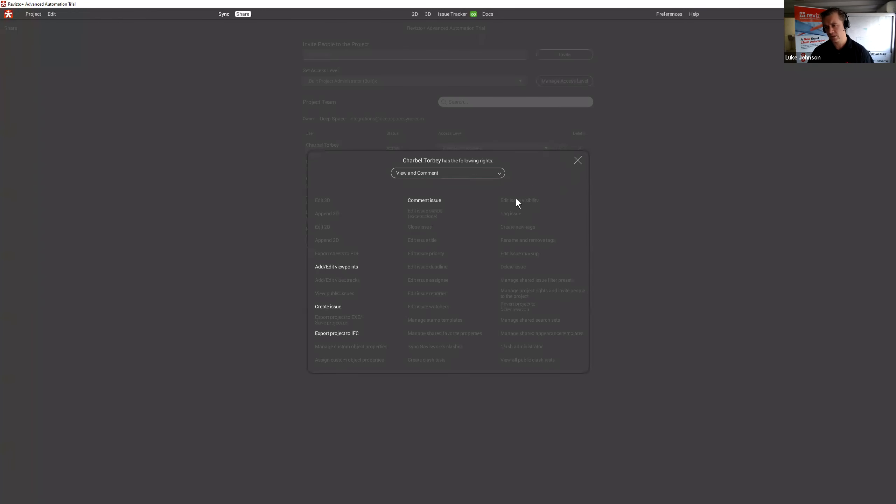
{"action": "mouse_move", "coordinate": [515, 201]}
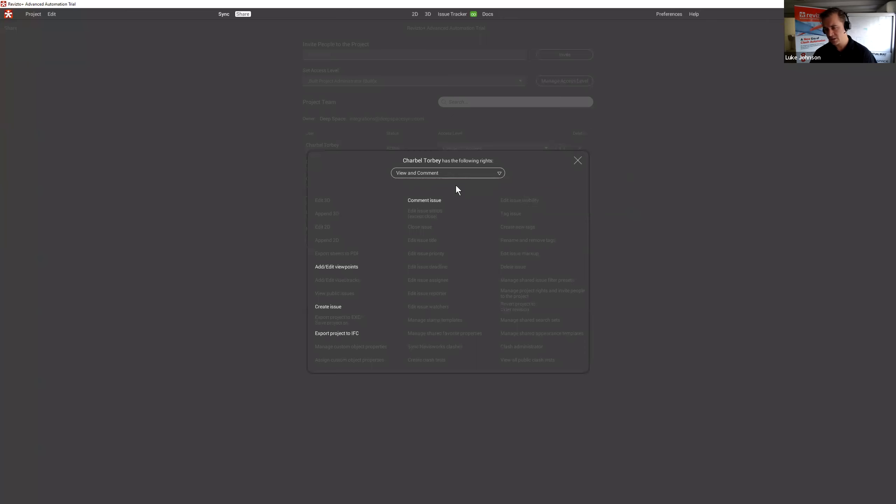
{"action": "left_click", "coordinate": [452, 172]}
{"action": "scroll", "coordinate": [424, 230], "scroll_direction": "up", "scroll_amount": 5}
{"action": "scroll", "coordinate": [425, 228], "scroll_direction": "down", "scroll_amount": 2}
{"action": "left_click", "coordinate": [428, 223]}
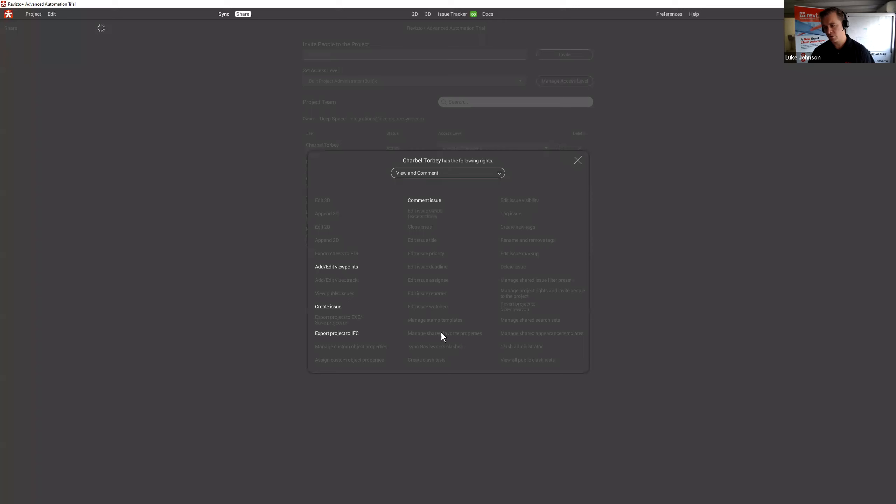
{"action": "left_click", "coordinate": [426, 176]}
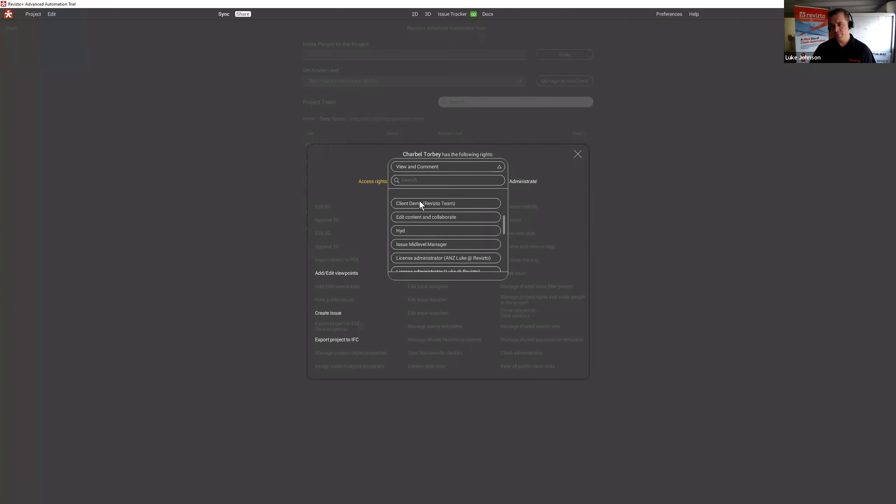
{"action": "left_click", "coordinate": [417, 210]}
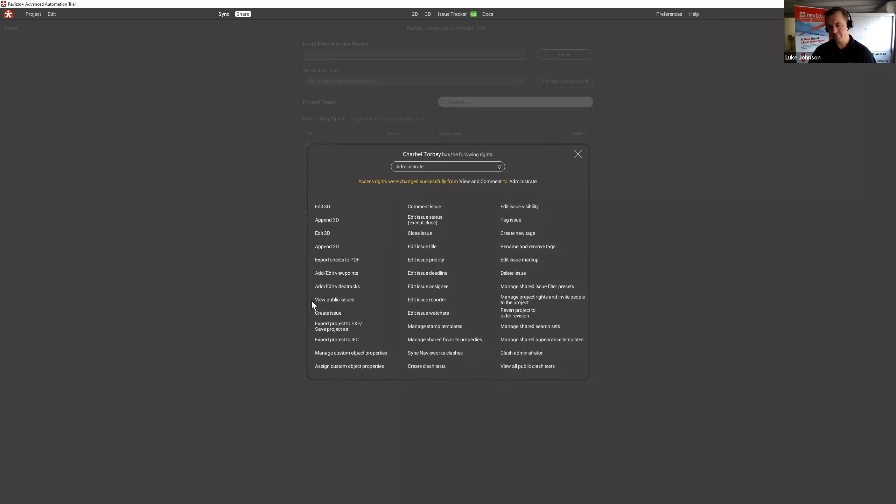
{"action": "mouse_move", "coordinate": [352, 298]}
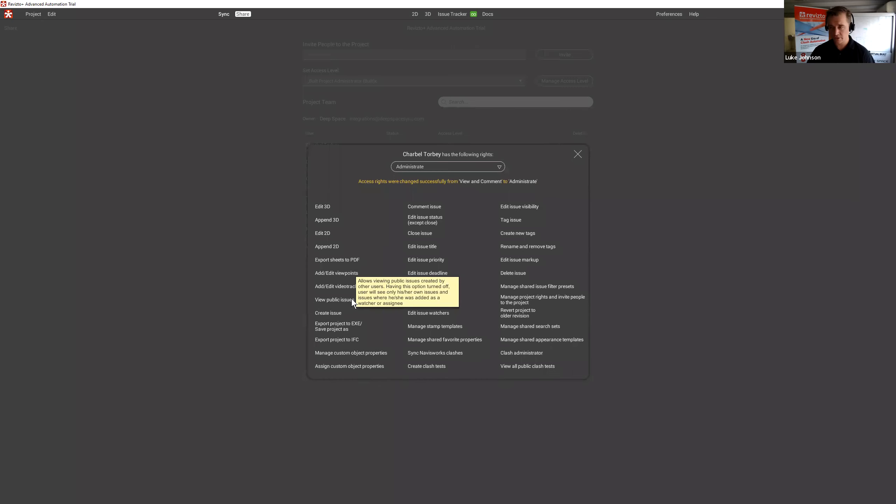
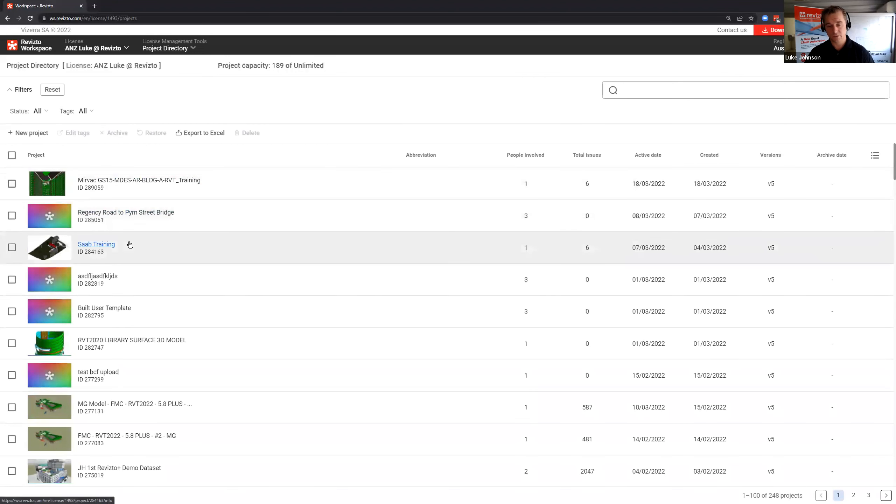
In the Revizto Workspace web portal, search the Project Directory for "trial"
{"action": "left_click", "coordinate": [728, 89]}
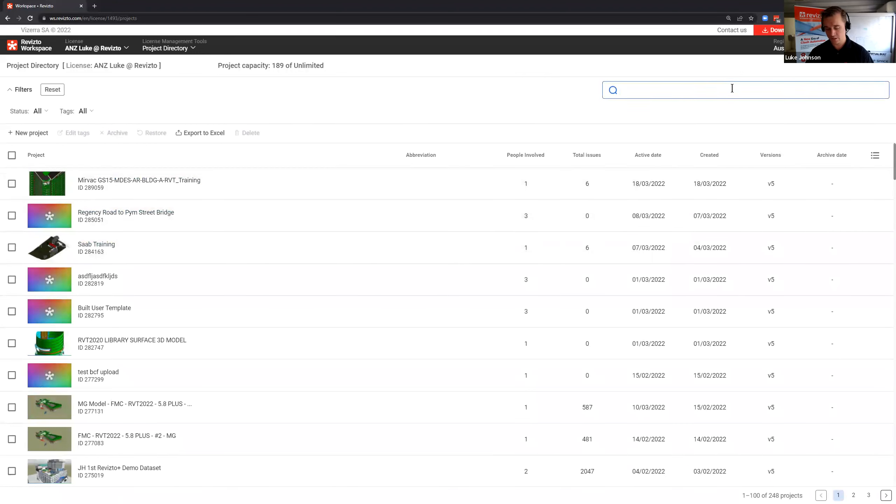
{"action": "type", "text": "trial"}
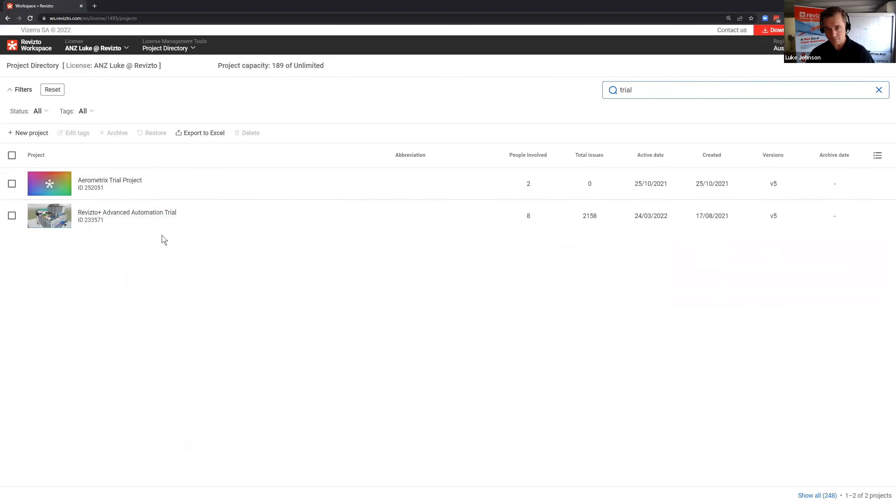
Open the dashboards of the Revizto+ Advanced Automation Trial project and begin a new dashboard
{"action": "left_click", "coordinate": [140, 212]}
{"action": "left_click", "coordinate": [38, 109]}
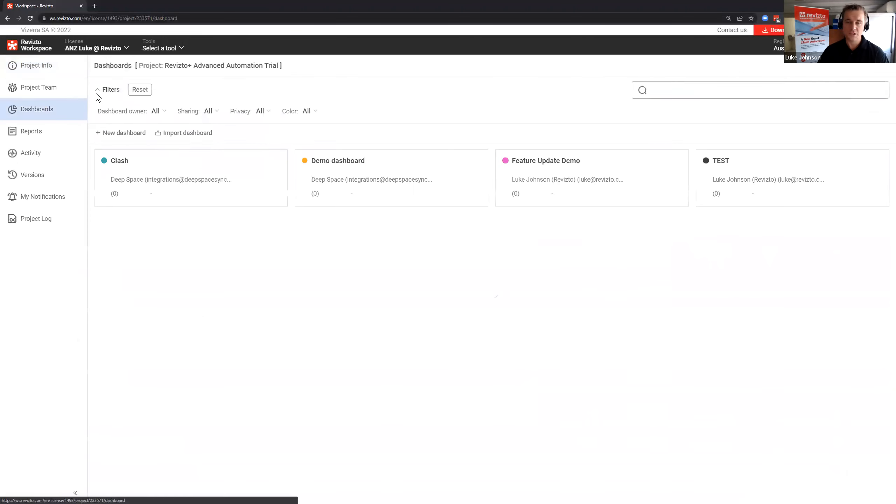
{"action": "left_click", "coordinate": [121, 132]}
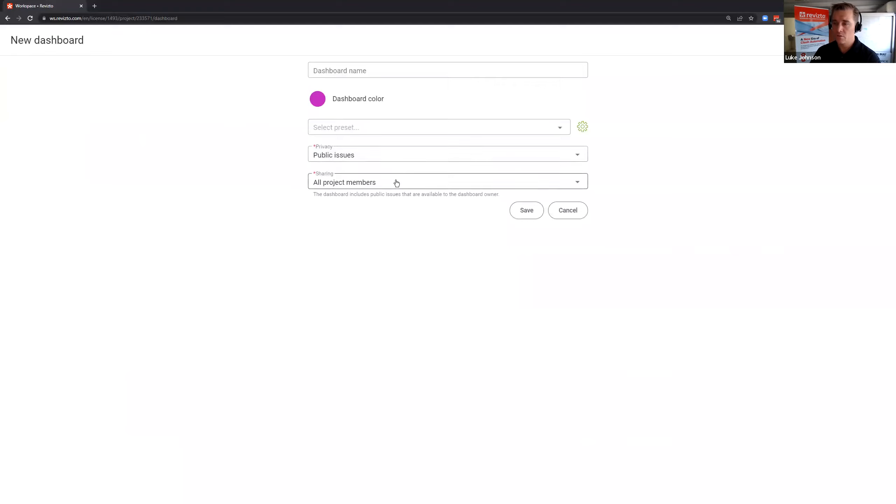
Save the dashboard as Everyone Can See This, with privacy set to Public issues and sharing with all project members
{"action": "left_click", "coordinate": [355, 157]}
{"action": "left_click", "coordinate": [355, 158]}
{"action": "left_click", "coordinate": [347, 158]}
{"action": "left_click", "coordinate": [340, 170]}
{"action": "left_click", "coordinate": [340, 155]}
{"action": "left_click", "coordinate": [340, 158]}
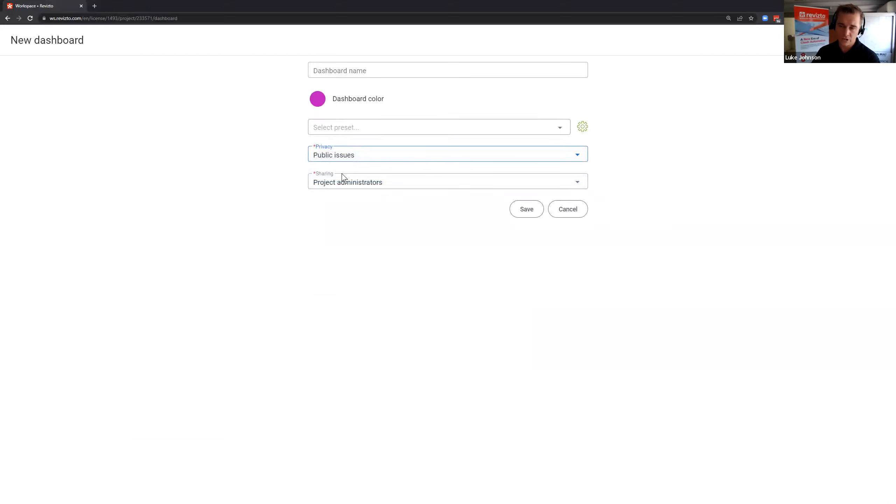
{"action": "left_click", "coordinate": [347, 181]}
{"action": "left_click", "coordinate": [350, 185]}
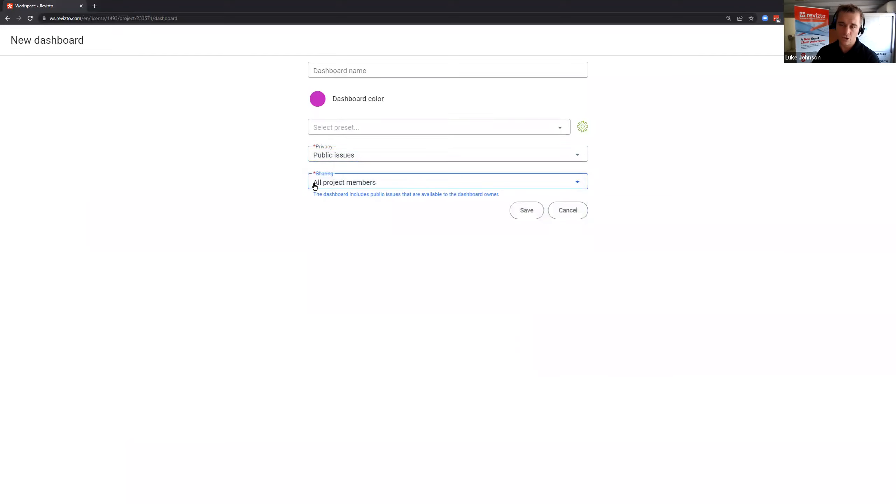
{"action": "left_click", "coordinate": [355, 68]}
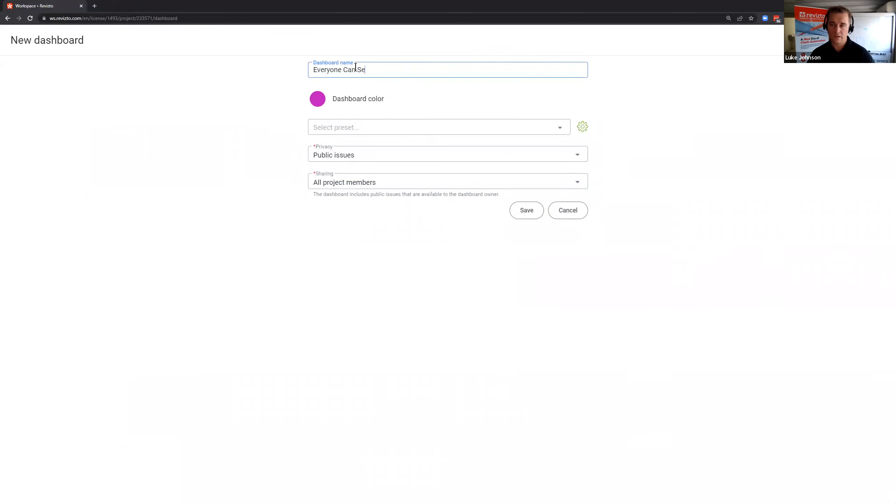
{"action": "left_click", "coordinate": [523, 210]}
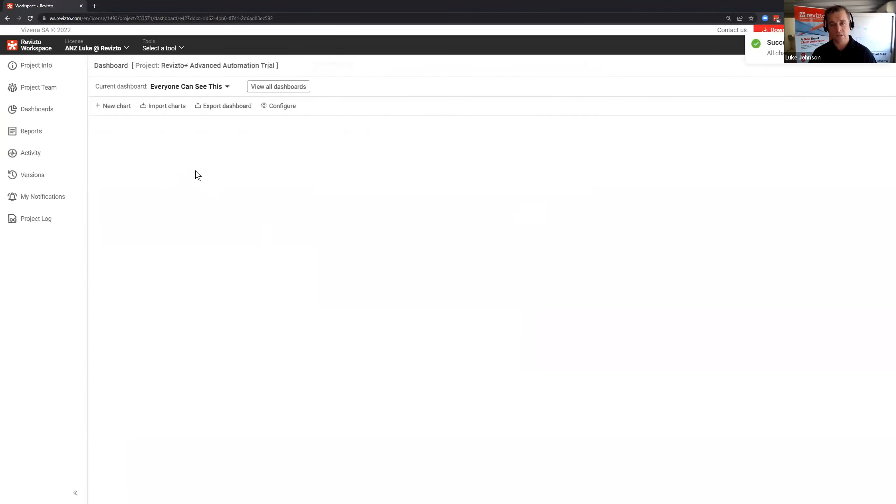
Start another dashboard named Admins Can See This and set its privacy to All issues
{"action": "left_click", "coordinate": [44, 110]}
{"action": "left_click", "coordinate": [119, 133]}
{"action": "left_click", "coordinate": [382, 65]}
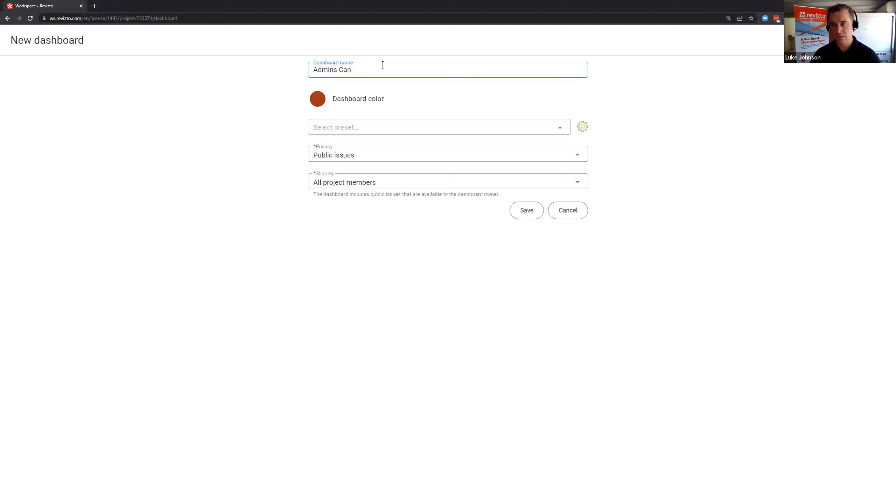
{"action": "left_click", "coordinate": [351, 156]}
{"action": "left_click", "coordinate": [350, 173]}
Set the dashboard's sharing to Selected project members and view the people it can be shared with
{"action": "left_click", "coordinate": [350, 181]}
{"action": "left_click", "coordinate": [345, 197]}
{"action": "left_click", "coordinate": [325, 183]}
{"action": "left_click", "coordinate": [332, 183]}
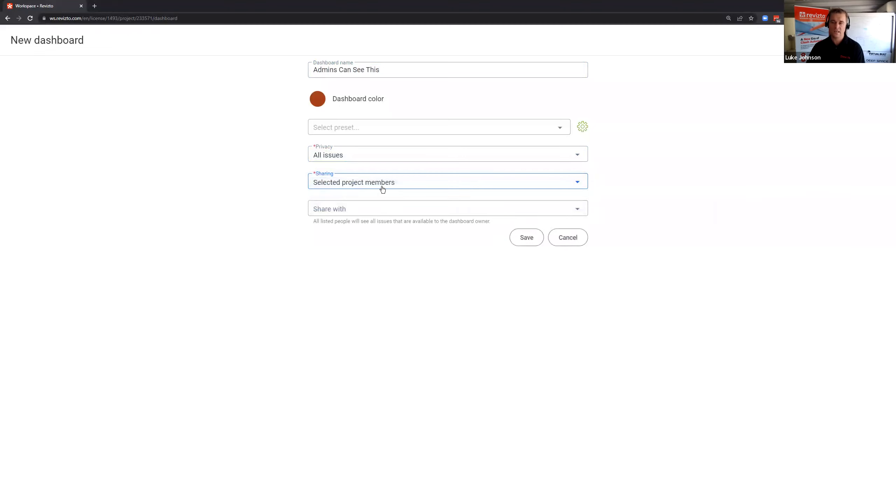
{"action": "left_click", "coordinate": [390, 211]}
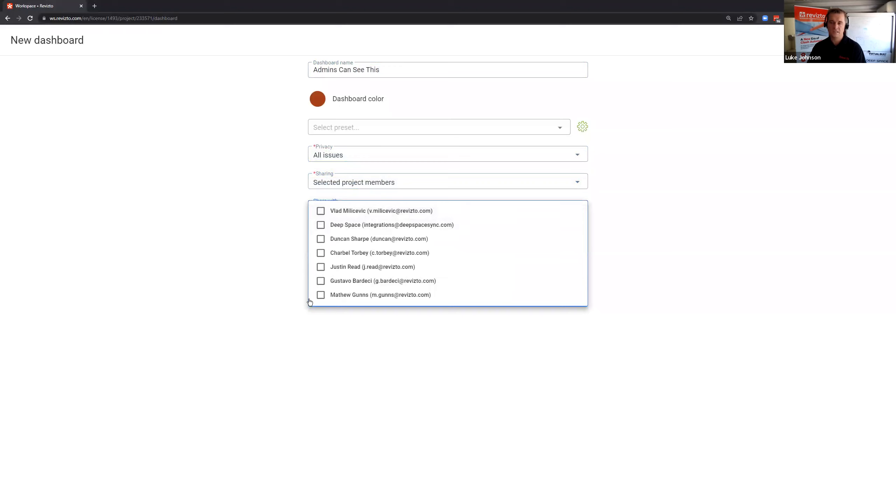
{"action": "left_click", "coordinate": [239, 295]}
Share the Admins Can See This dashboard with project administrators and save it
{"action": "left_click", "coordinate": [350, 184]}
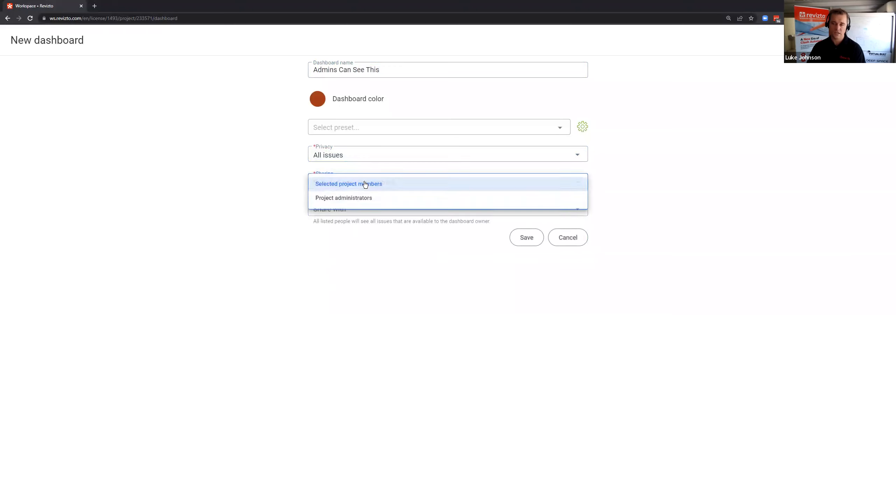
{"action": "left_click", "coordinate": [358, 201]}
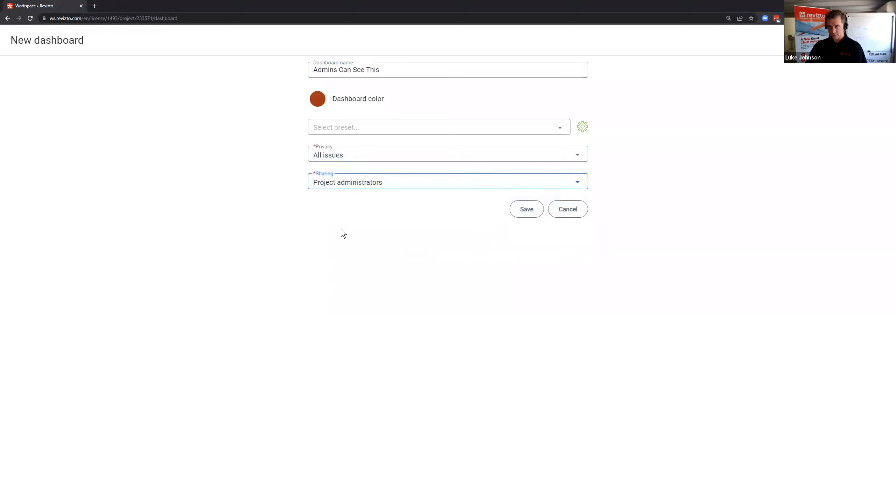
{"action": "left_click", "coordinate": [526, 208]}
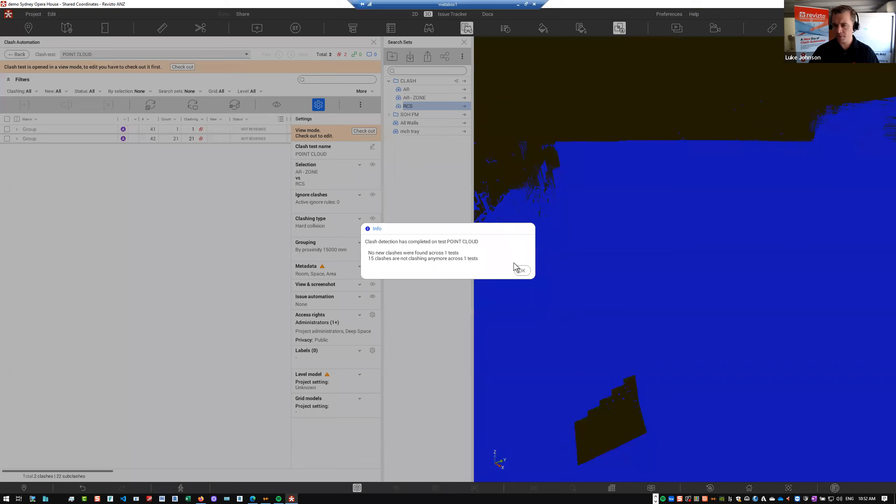
In the Revizto desktop app, display the first clash group of the POINT CLOUD test and check out the test for editing
{"action": "left_click", "coordinate": [522, 270]}
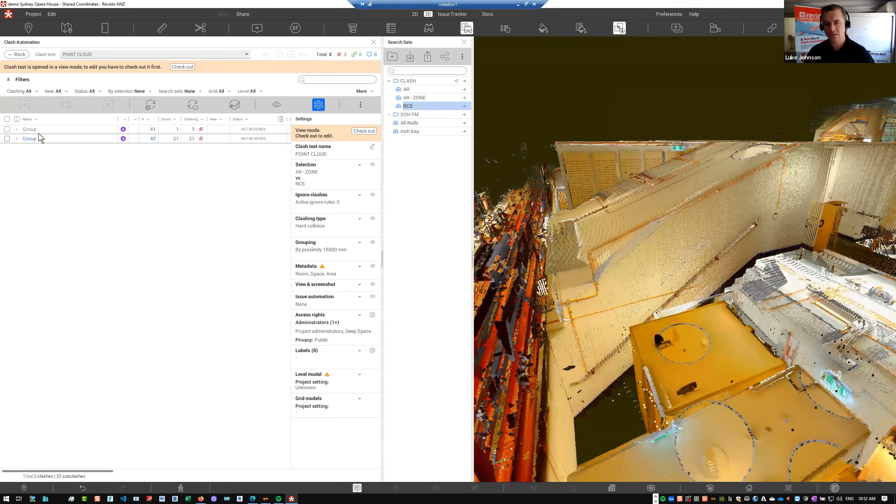
{"action": "left_click", "coordinate": [39, 130]}
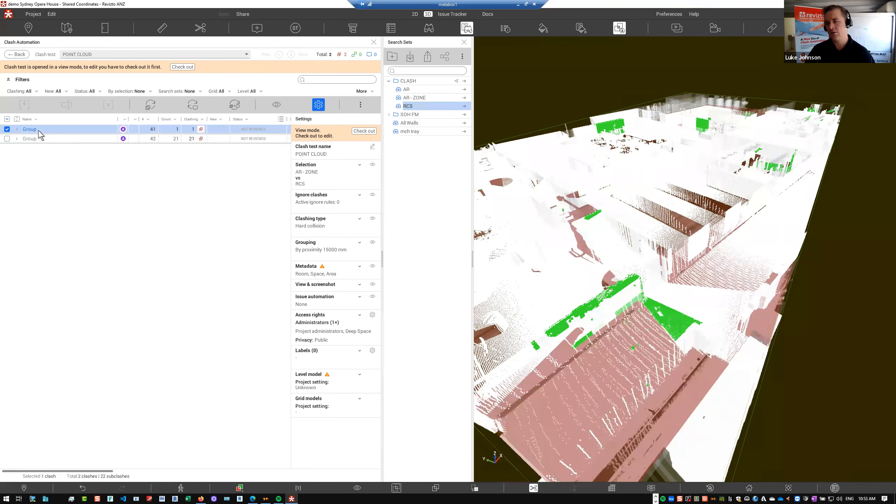
{"action": "left_click", "coordinate": [364, 131]}
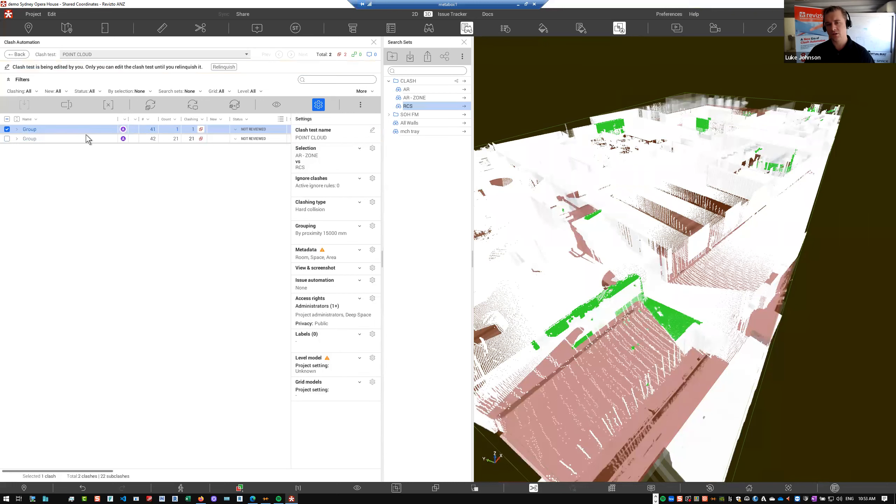
Expand the second clash group and display its PR #71 GM521/2 subclash in the 3D view
{"action": "left_click", "coordinate": [41, 138]}
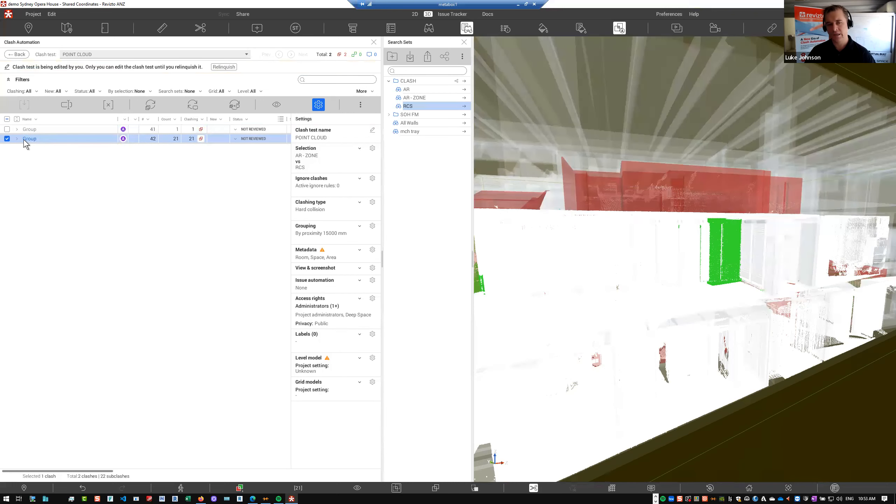
{"action": "left_click", "coordinate": [21, 139]}
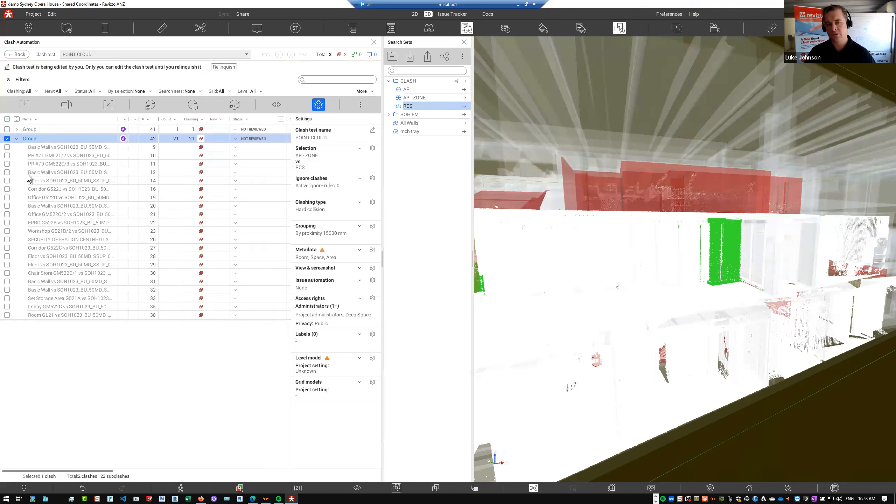
{"action": "left_click", "coordinate": [44, 157]}
{"action": "left_click", "coordinate": [436, 487]}
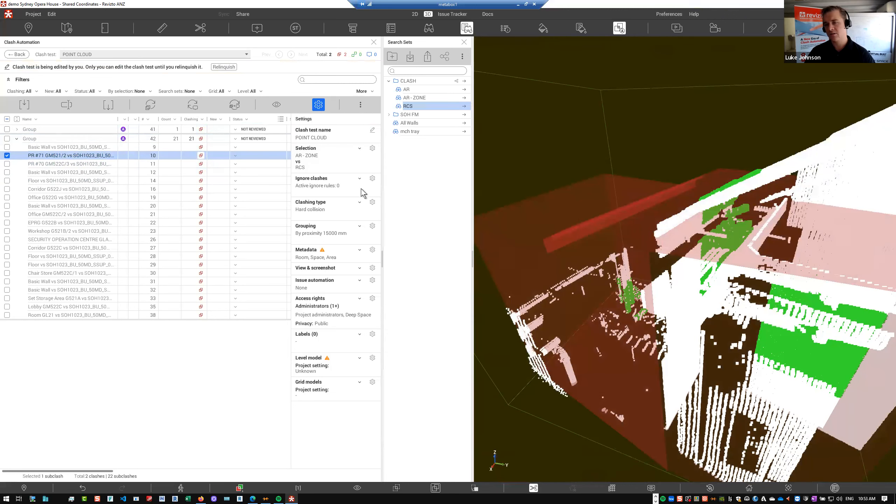
Set the clash view appearance to Current and clear all Appearance Profiler rules
{"action": "left_click", "coordinate": [280, 106]}
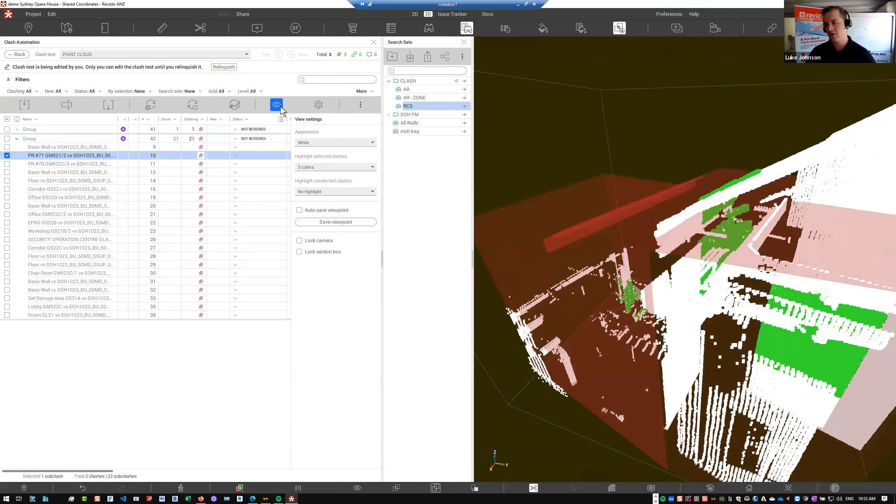
{"action": "left_click", "coordinate": [366, 143]}
{"action": "left_click", "coordinate": [314, 178]}
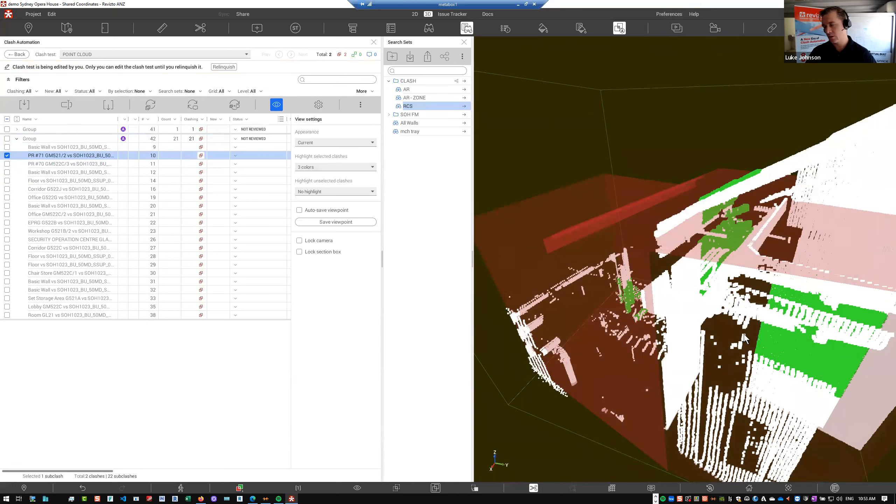
{"action": "left_click", "coordinate": [543, 28]}
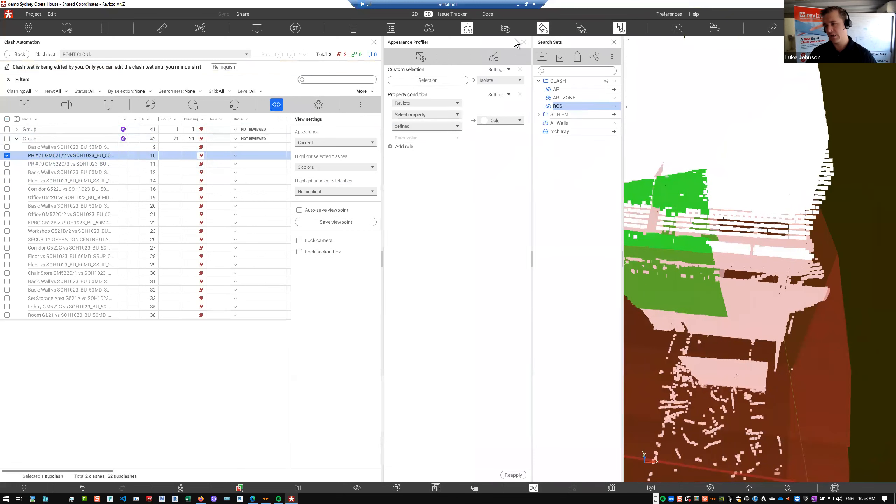
{"action": "left_click", "coordinate": [495, 56]}
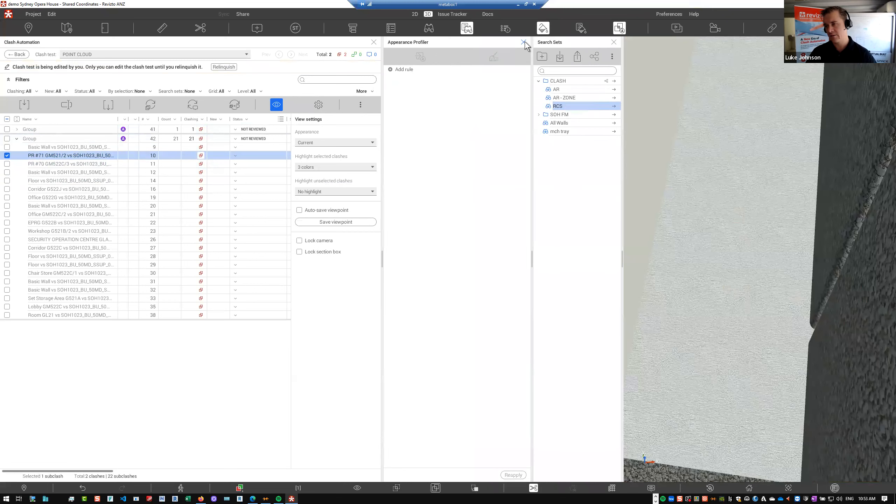
Examine Basic Wall subclash 12 and Floor subclash 14 against the coloured point cloud
{"action": "left_click", "coordinate": [78, 171]}
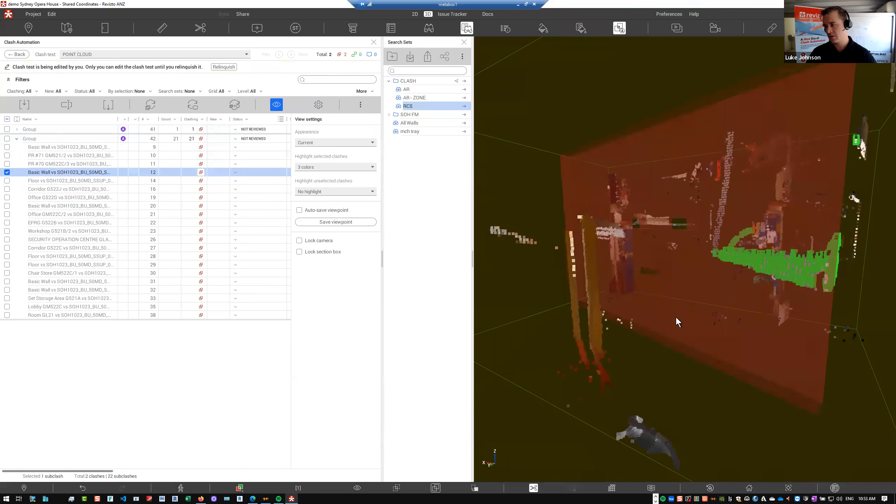
{"action": "left_click_drag", "start_coordinate": [659, 314], "coordinate": [610, 304]}
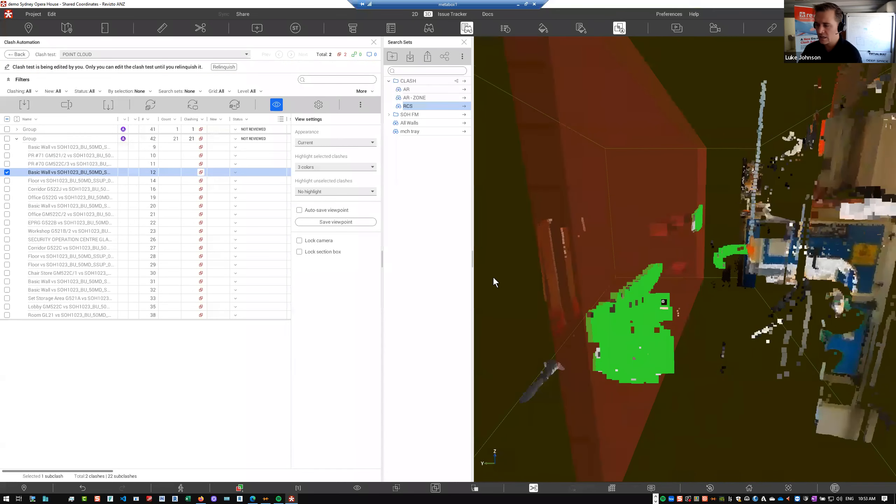
{"action": "left_click", "coordinate": [100, 180]}
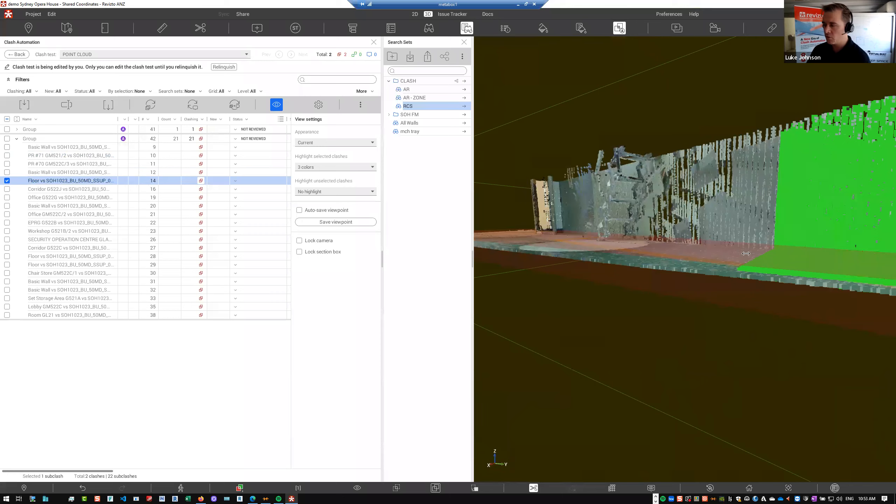
{"action": "left_click_drag", "start_coordinate": [808, 276], "coordinate": [878, 277]}
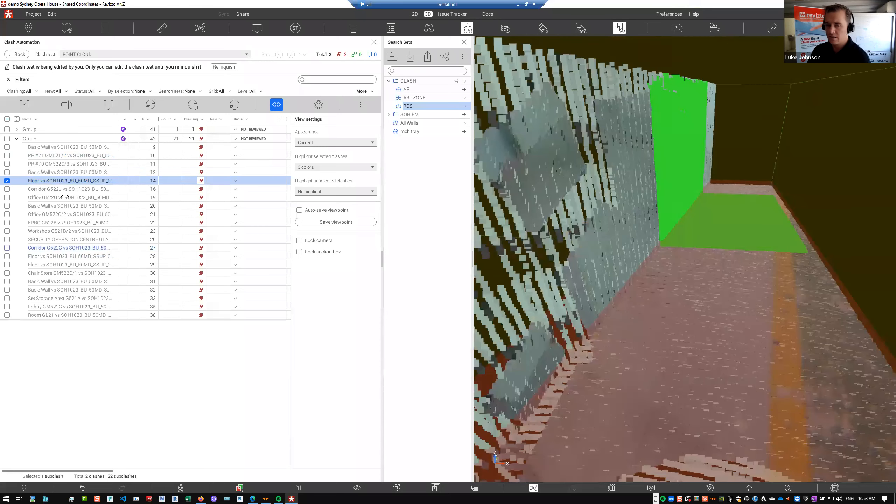
Examine the Corridor G522J subclash up close, focusing on the highlighted points around the doorway
{"action": "left_click", "coordinate": [91, 189]}
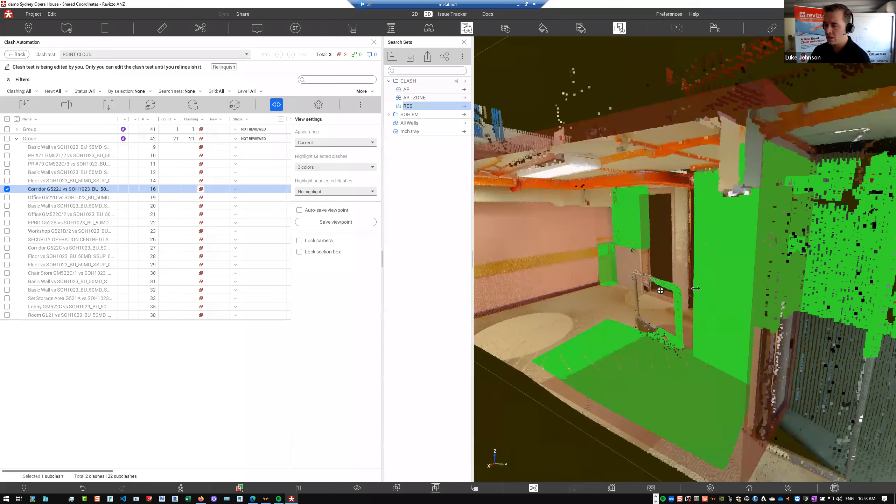
{"action": "left_click_drag", "start_coordinate": [711, 285], "coordinate": [781, 206]}
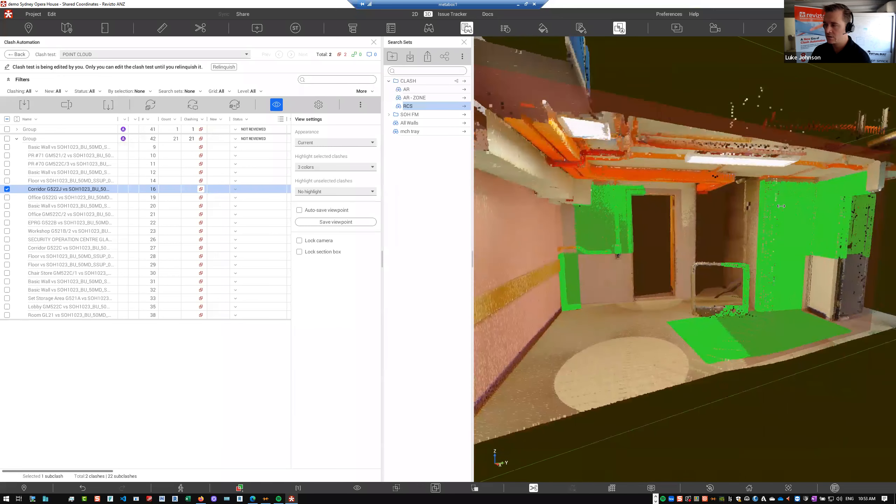
{"action": "scroll", "coordinate": [603, 230], "scroll_direction": "up", "scroll_amount": 10}
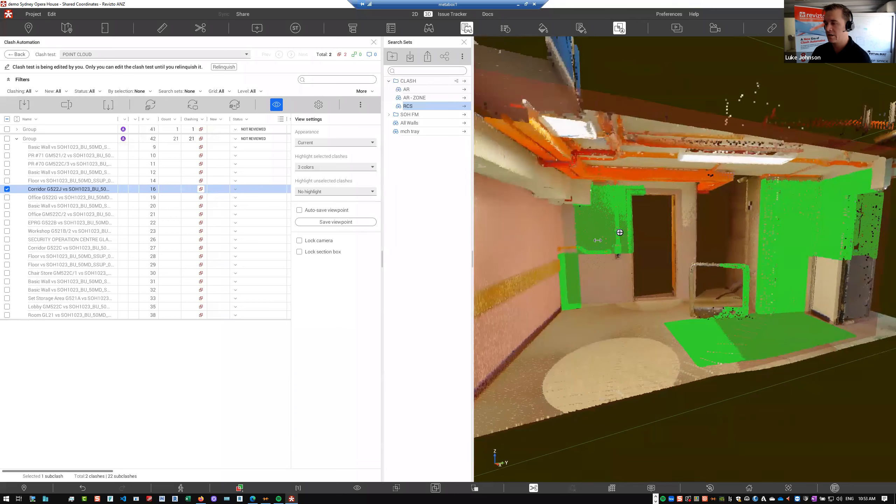
{"action": "scroll", "coordinate": [617, 250], "scroll_direction": "up", "scroll_amount": 6}
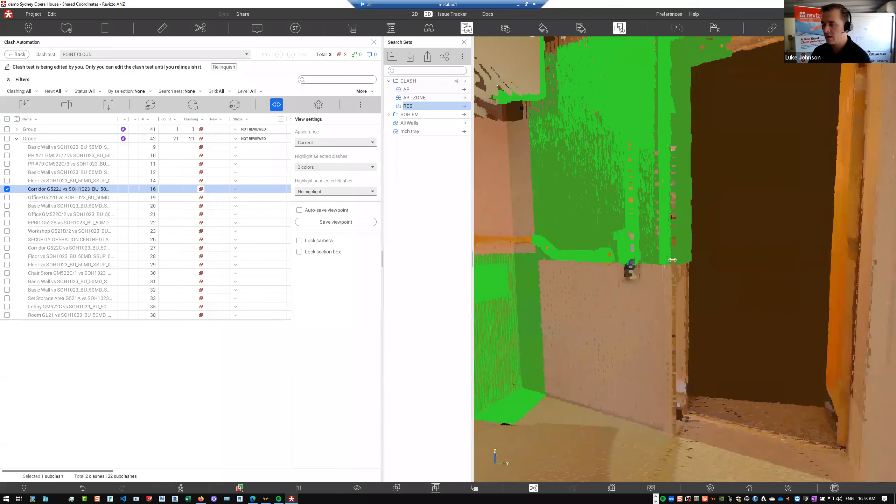
{"action": "mouse_move", "coordinate": [672, 261]}
{"action": "left_mouse_down"}
{"action": "mouse_move", "coordinate": [633, 275]}
{"action": "mouse_move", "coordinate": [633, 264]}
{"action": "mouse_move", "coordinate": [646, 279]}
{"action": "mouse_move", "coordinate": [684, 256]}
{"action": "mouse_move", "coordinate": [683, 264]}
{"action": "left_mouse_up"}
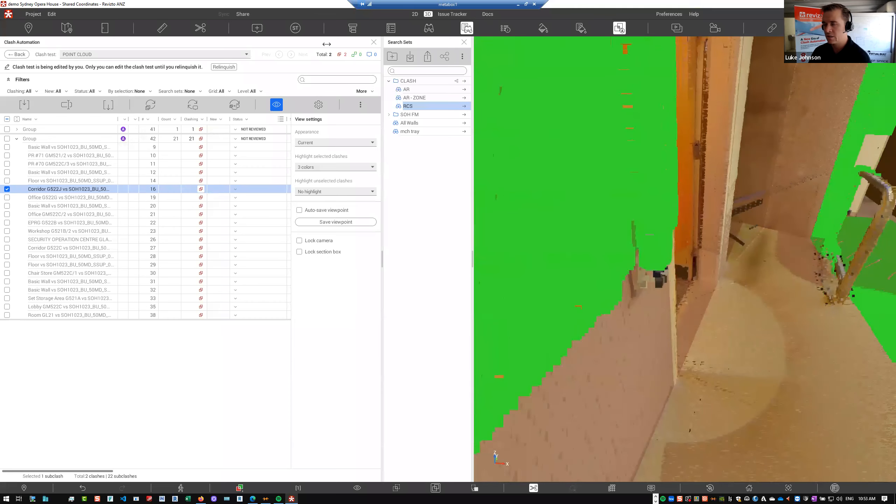
Reduce the point cloud point size to 0.02 in the project's visual effects and apply the change
{"action": "left_click", "coordinate": [53, 13]}
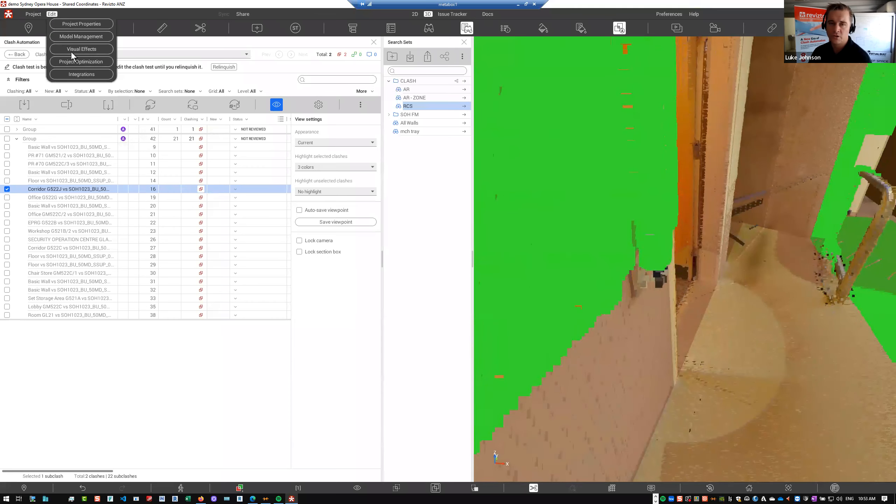
{"action": "left_click", "coordinate": [71, 52]}
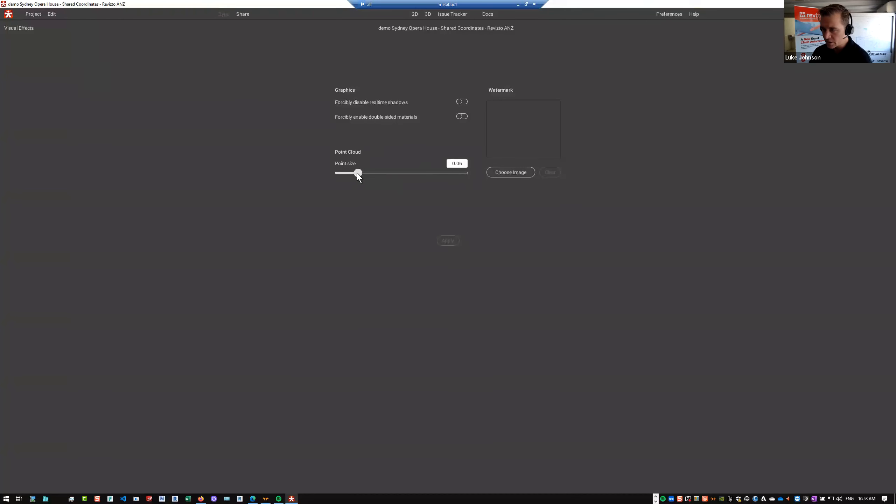
{"action": "left_click_drag", "start_coordinate": [357, 173], "coordinate": [353, 173]}
{"action": "left_click", "coordinate": [345, 174]}
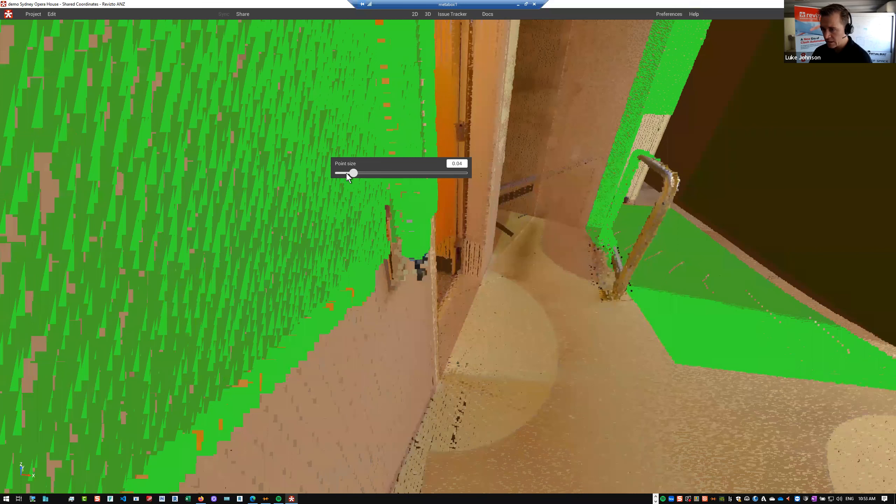
{"action": "left_click_drag", "start_coordinate": [346, 173], "coordinate": [346, 174]}
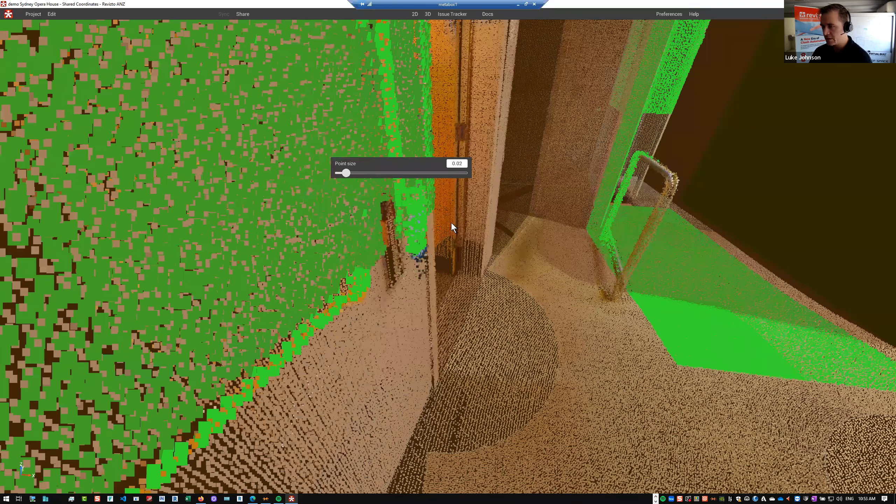
{"action": "left_click", "coordinate": [449, 240]}
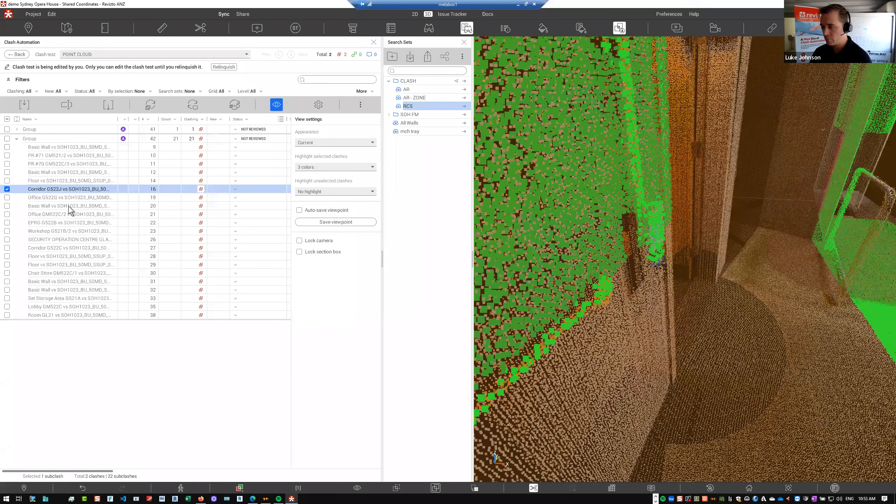
Review subclashes from Basic Wall 20 through EPRG G522B, Floor 28 and Chair Store GM522C/1 to Basic Wall 31 in the 3D view
{"action": "left_click", "coordinate": [68, 207]}
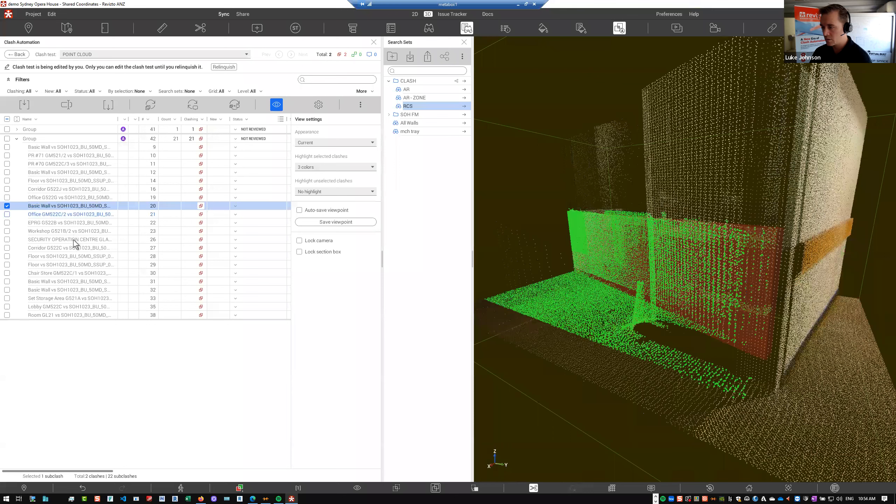
{"action": "left_click", "coordinate": [72, 223]}
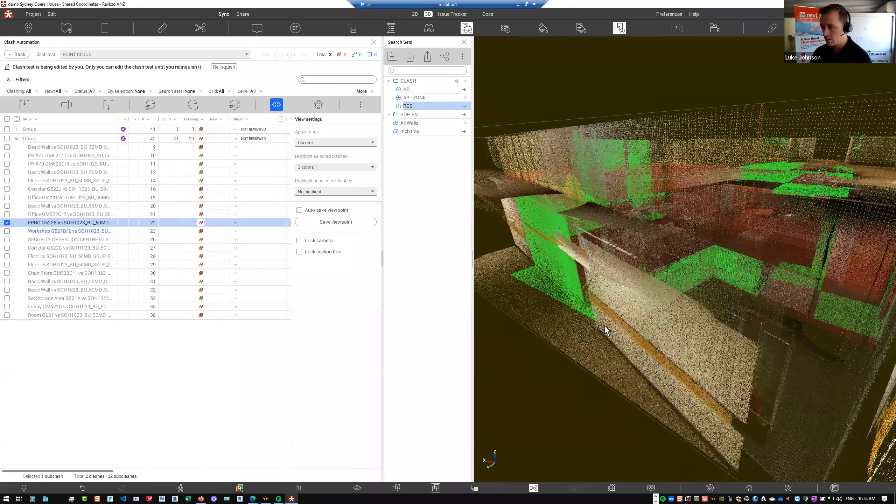
{"action": "left_click", "coordinate": [77, 243]}
{"action": "left_click", "coordinate": [78, 257]}
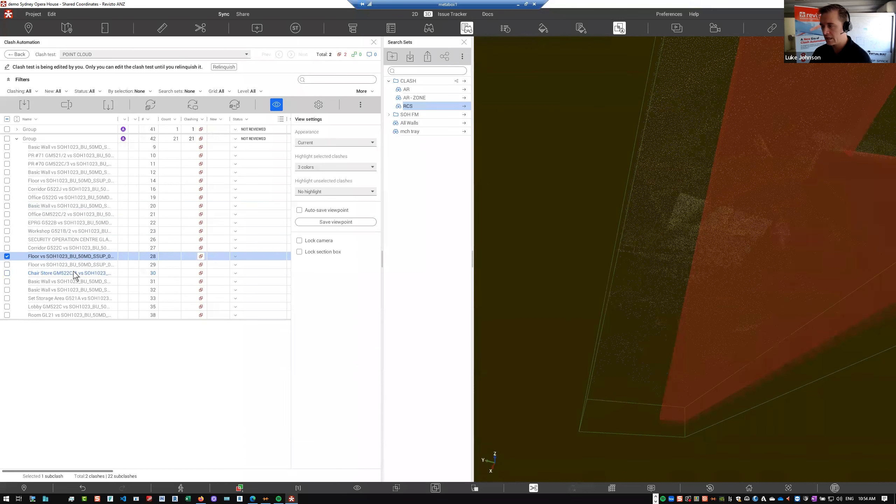
{"action": "left_click", "coordinate": [71, 273]}
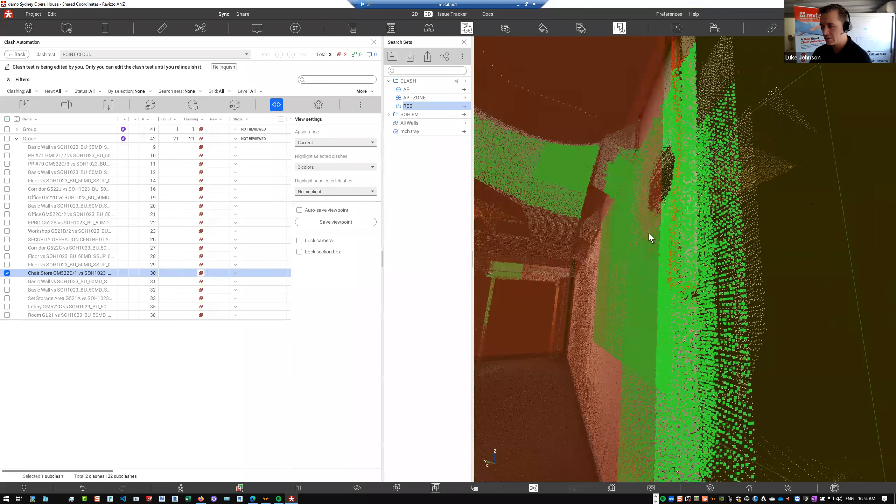
{"action": "left_click", "coordinate": [61, 281]}
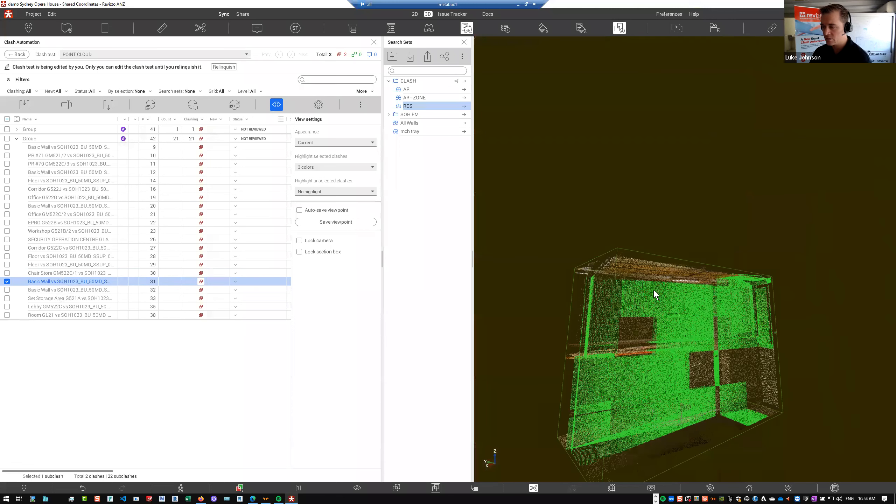
Examine Basic Wall subclash 32 up close, focusing on the highlighted points along the wall and ceiling
{"action": "key", "text": "Down"}
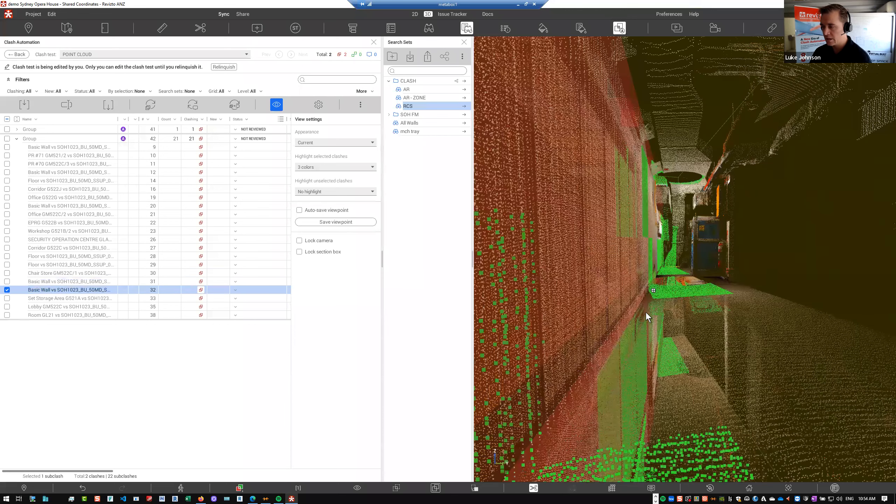
{"action": "middle_click_drag", "start_coordinate": [663, 250], "coordinate": [710, 158]}
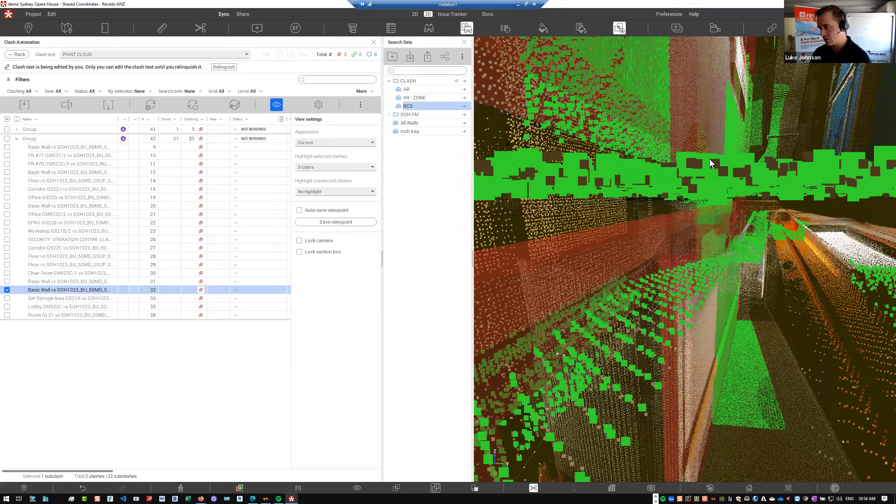
{"action": "scroll", "coordinate": [658, 132], "scroll_direction": "up", "scroll_amount": 3}
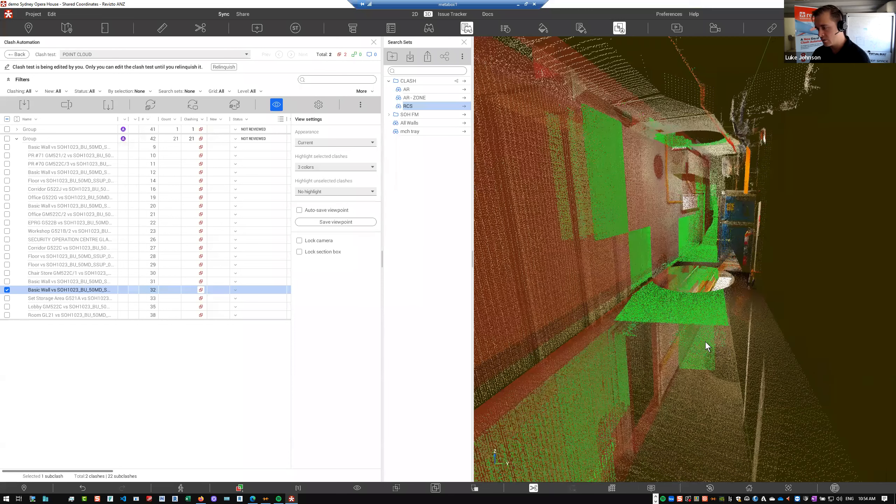
{"action": "scroll", "coordinate": [702, 343], "scroll_direction": "up", "scroll_amount": 3}
{"action": "scroll", "coordinate": [689, 346], "scroll_direction": "down", "scroll_amount": 5}
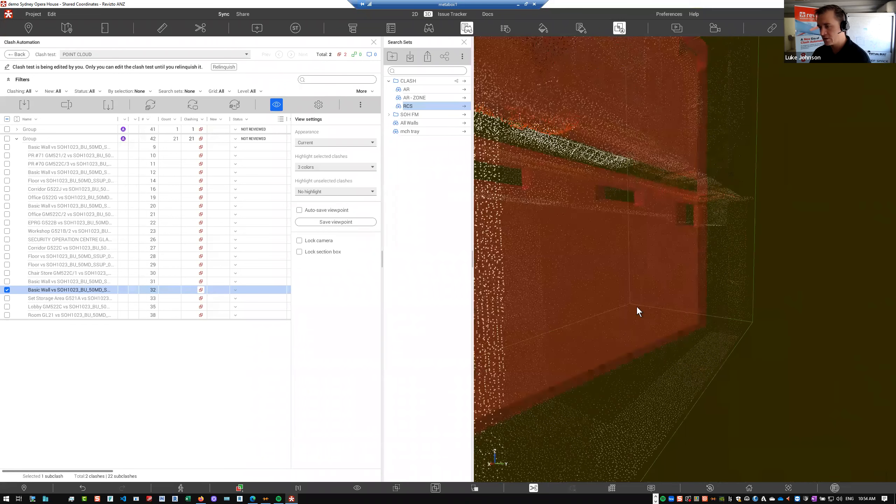
{"action": "left_click_drag", "start_coordinate": [653, 216], "coordinate": [647, 227]}
{"action": "scroll", "coordinate": [623, 197], "scroll_direction": "up", "scroll_amount": 2}
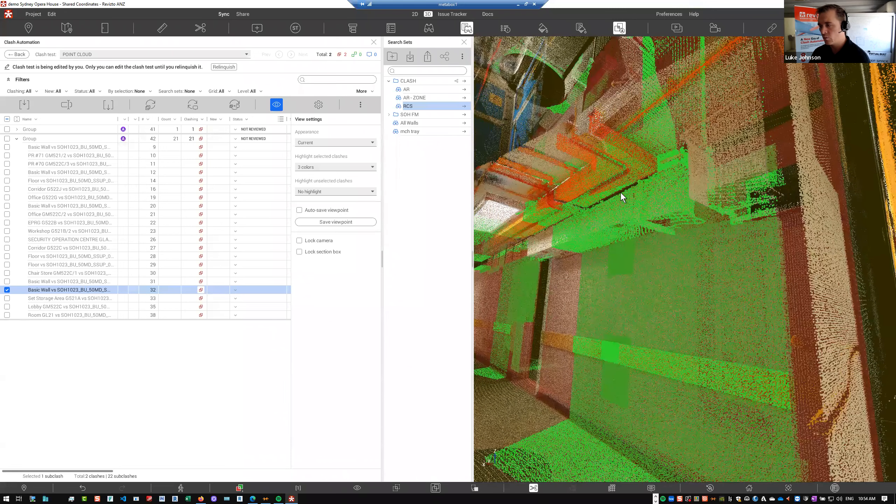
{"action": "scroll", "coordinate": [625, 213], "scroll_direction": "up", "scroll_amount": 2}
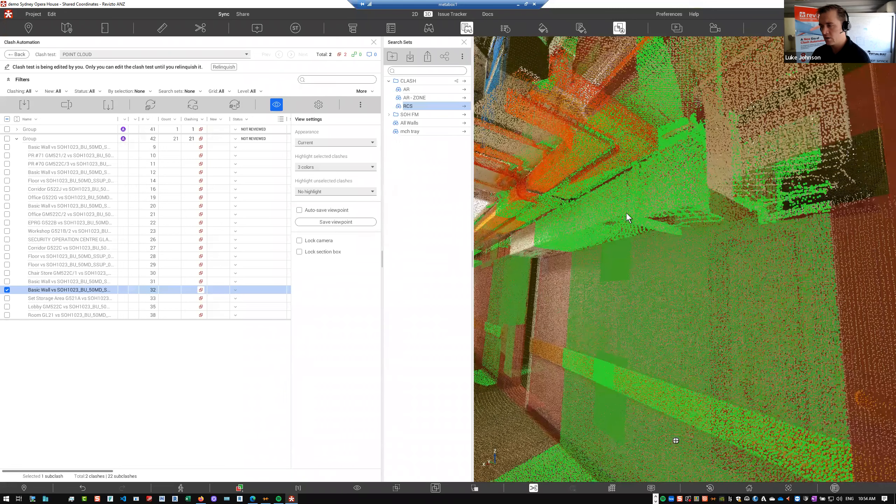
{"action": "scroll", "coordinate": [631, 210], "scroll_direction": "up", "scroll_amount": 2}
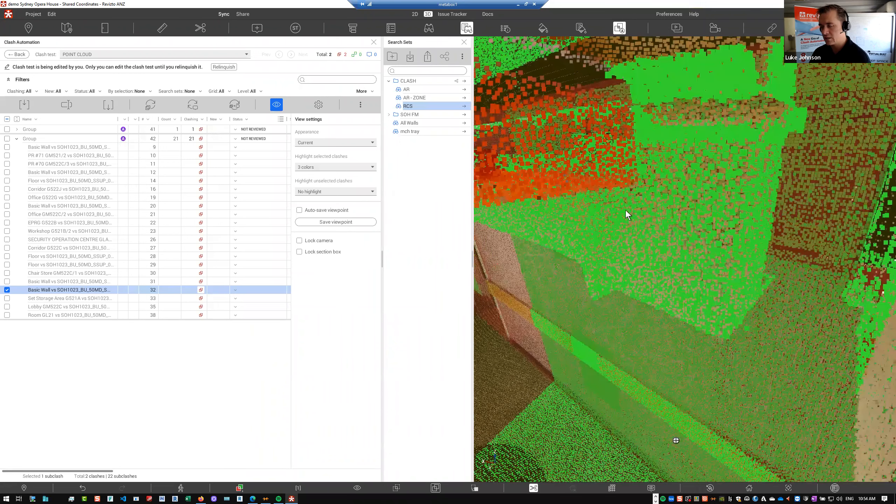
Display the Lobby GM522C subclash and examine the highlighted points along its walls and ceiling
{"action": "left_click", "coordinate": [95, 300]}
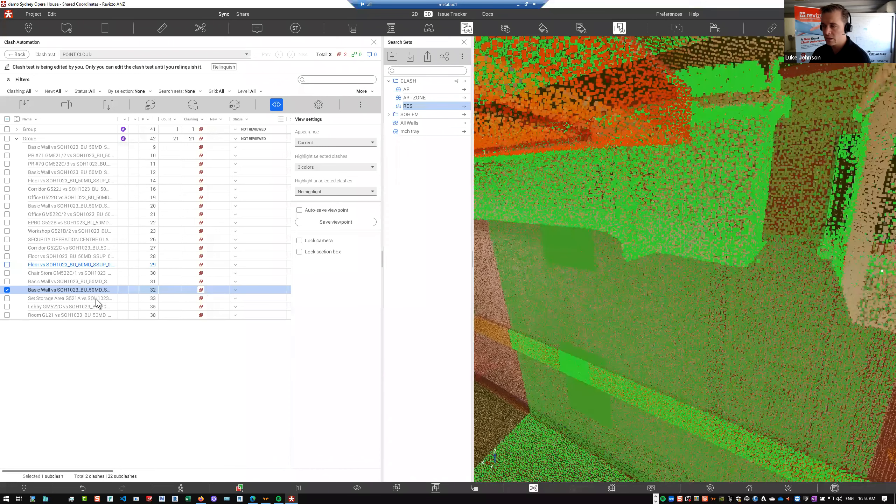
{"action": "left_click", "coordinate": [92, 307]}
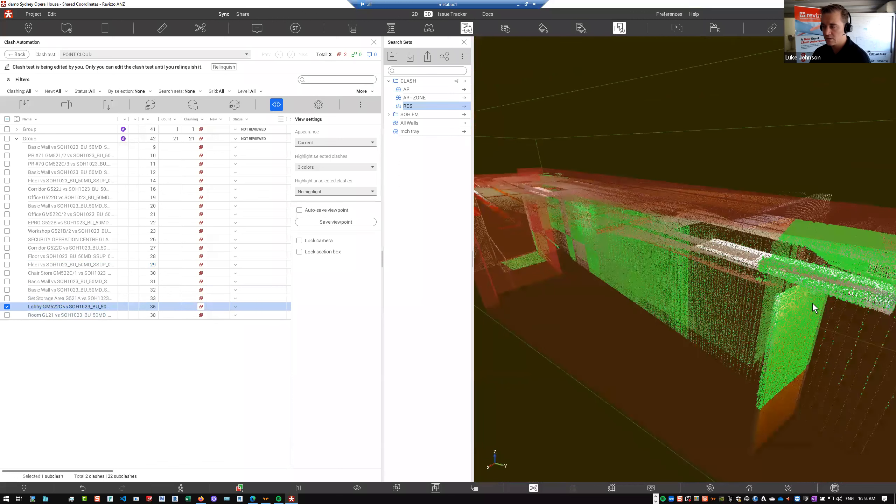
{"action": "scroll", "coordinate": [800, 295], "scroll_direction": "up", "scroll_amount": 5}
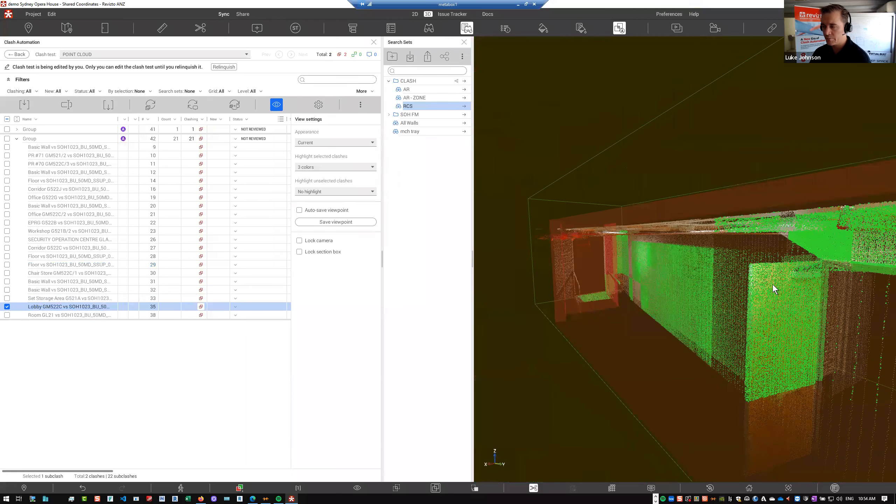
{"action": "mouse_move", "coordinate": [795, 280]}
{"action": "left_mouse_down"}
{"action": "mouse_move", "coordinate": [882, 284]}
{"action": "mouse_move", "coordinate": [840, 264]}
{"action": "mouse_move", "coordinate": [809, 271]}
{"action": "left_mouse_up"}
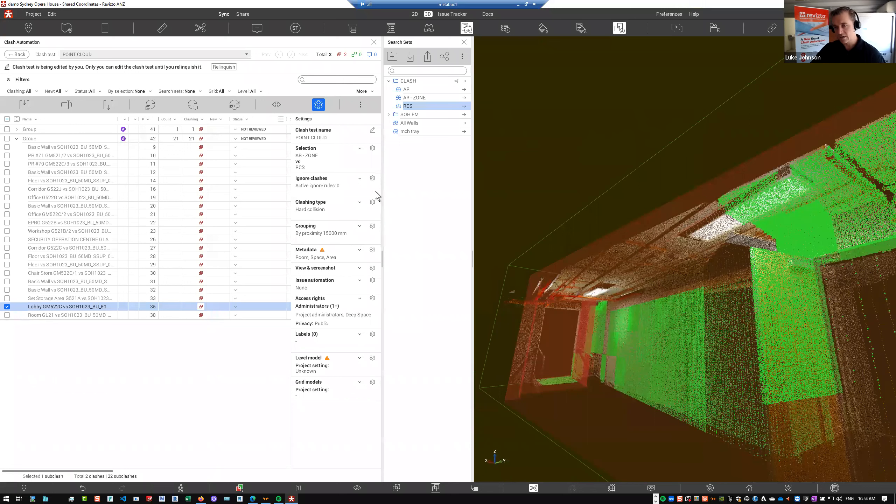
Set the POINT CLOUD test's clashing type to Tolerance with a value of 0.050 m
{"action": "left_click", "coordinate": [372, 202]}
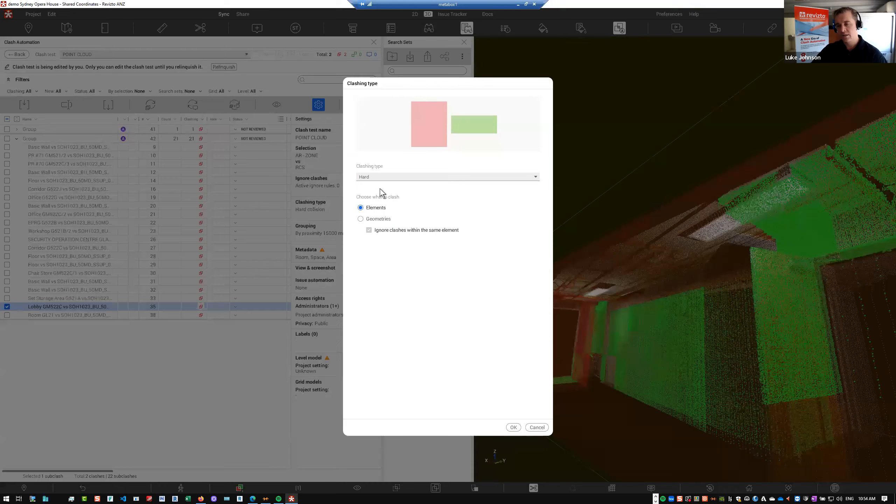
{"action": "left_click", "coordinate": [382, 177]}
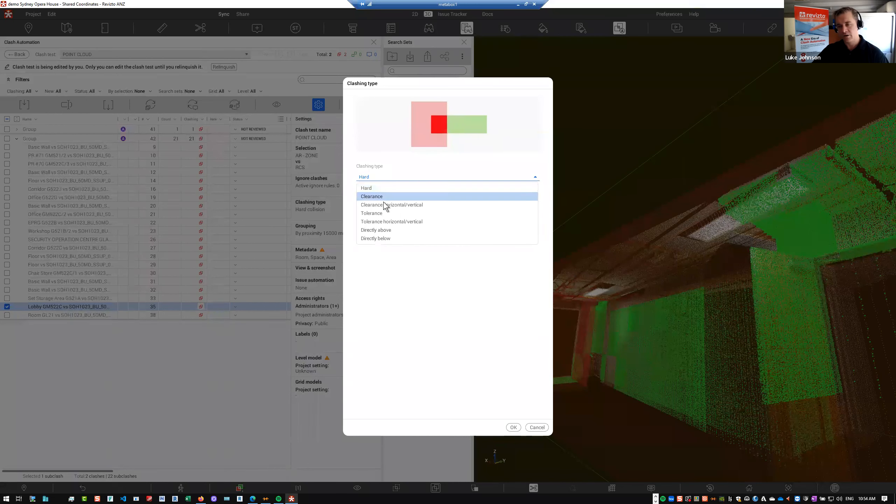
{"action": "left_click", "coordinate": [384, 213]}
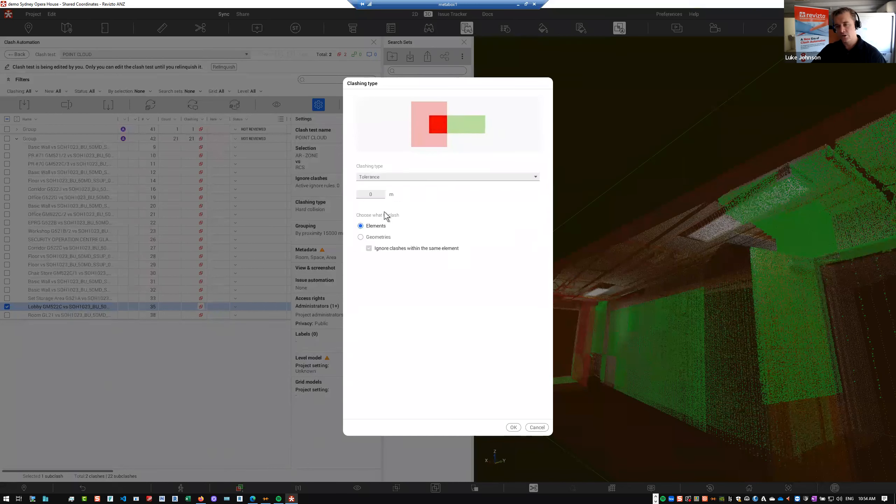
{"action": "double_click", "coordinate": [374, 196]}
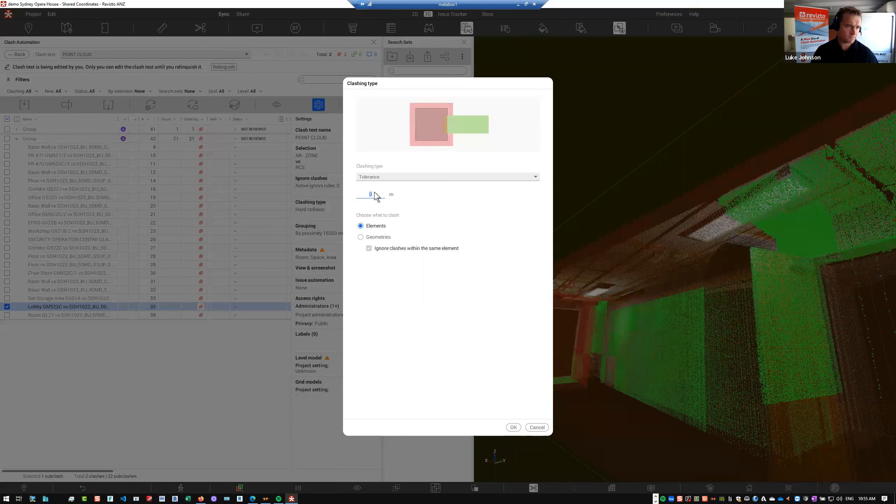
{"action": "type", "text": "0.05"}
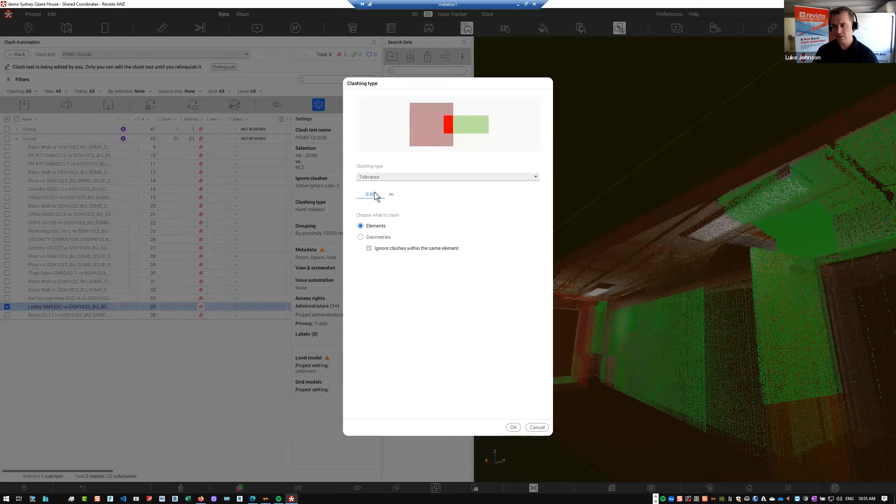
{"action": "type", "text": "0"}
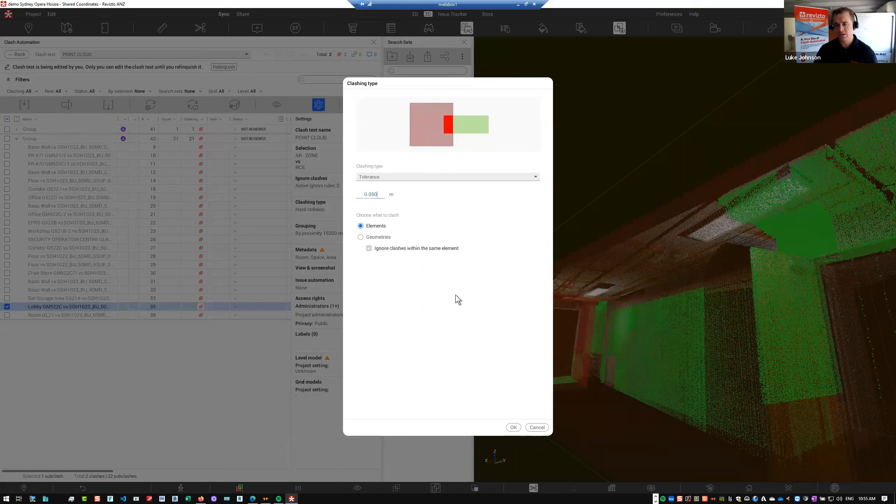
{"action": "left_click", "coordinate": [518, 427]}
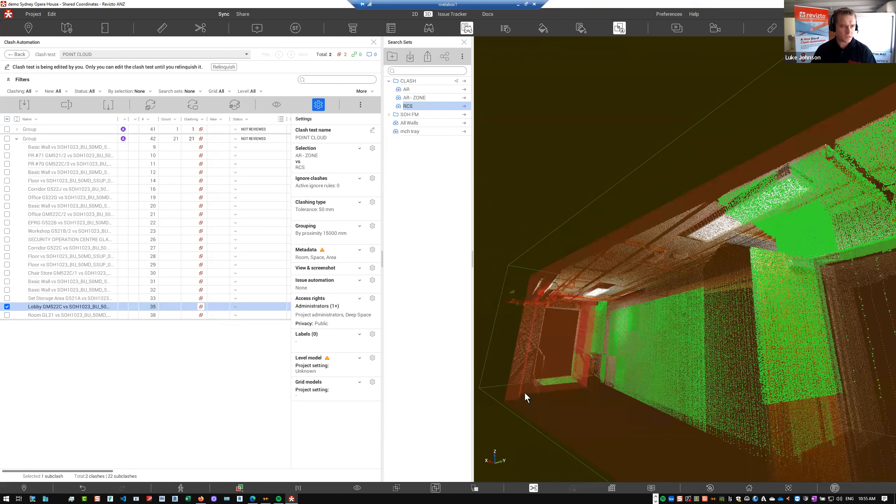
Switch to Revizto Workspace in the browser and start a new report for the Revizto+ Advanced Automation Trial project
{"action": "key", "text": "alt+Tab"}
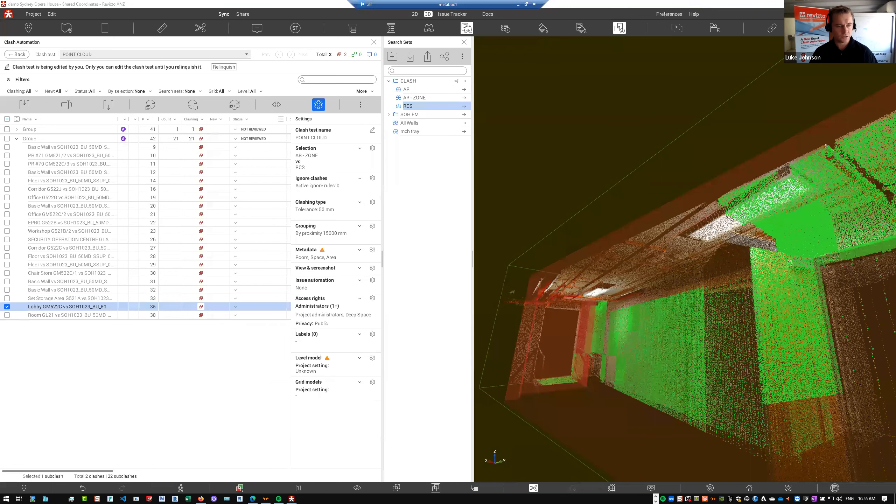
{"action": "left_click", "coordinate": [518, 4]}
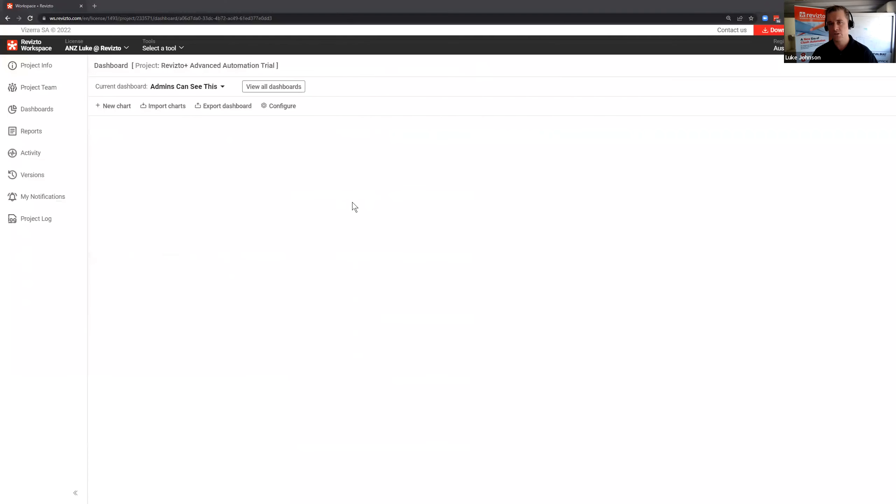
{"action": "left_click", "coordinate": [27, 139]}
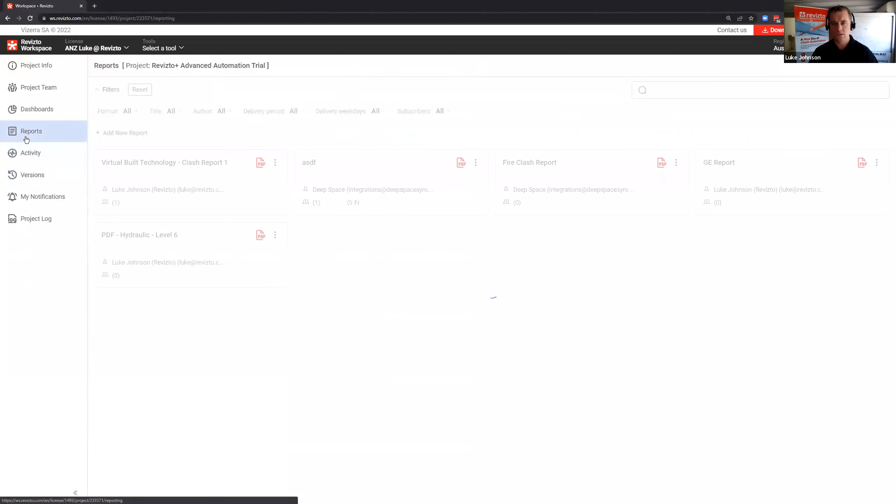
{"action": "left_click", "coordinate": [124, 133]}
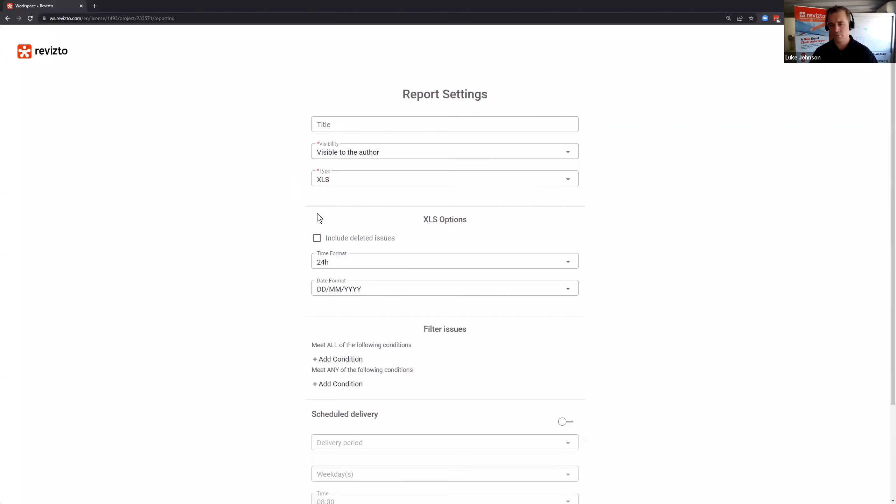
Set the new report's visibility to Only public
{"action": "left_click", "coordinate": [391, 160]}
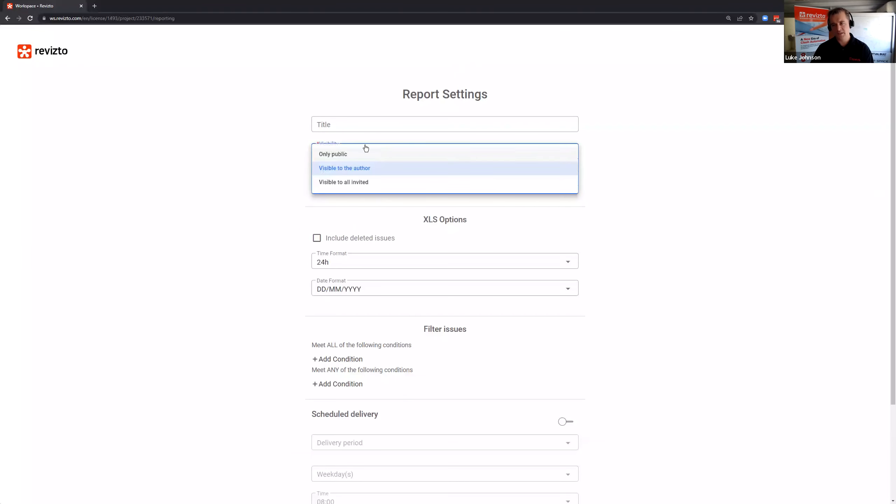
{"action": "left_click", "coordinate": [332, 160]}
{"action": "left_click", "coordinate": [332, 159]}
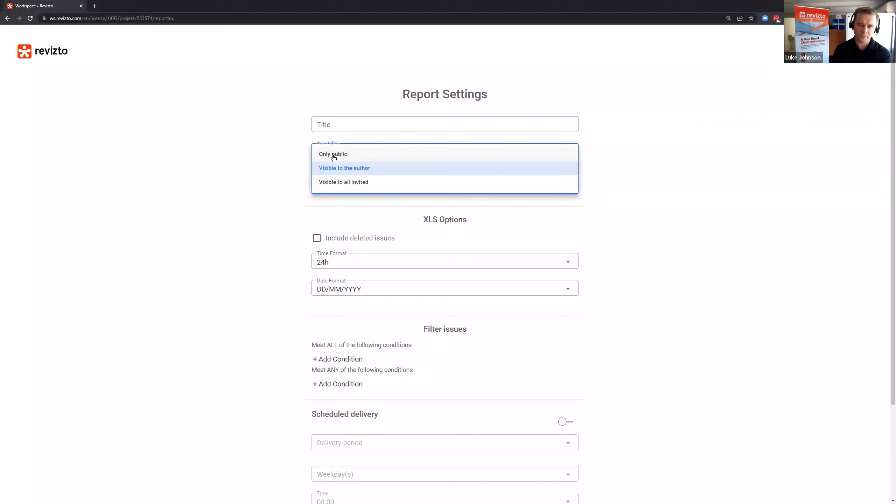
{"action": "left_click", "coordinate": [333, 155]}
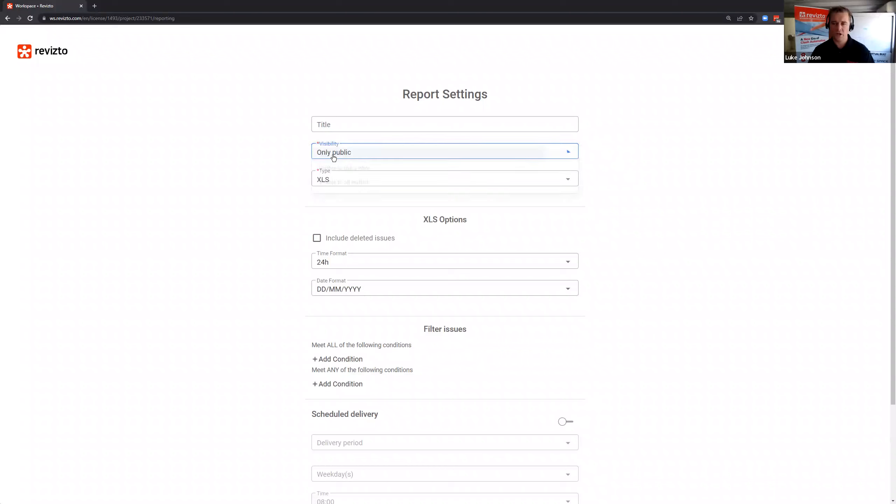
Set the new report's type to PDF and title it "Public Issues Only"
{"action": "left_click", "coordinate": [346, 178]}
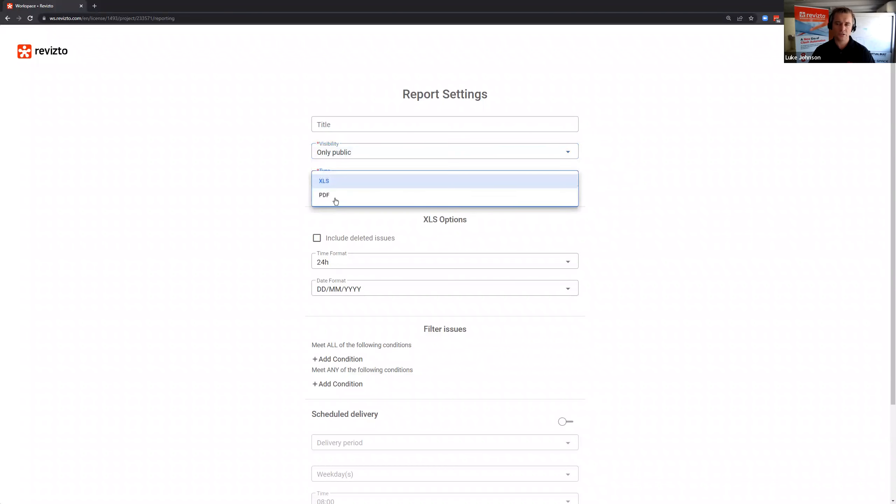
{"action": "left_click", "coordinate": [335, 194]}
{"action": "left_click", "coordinate": [344, 125]}
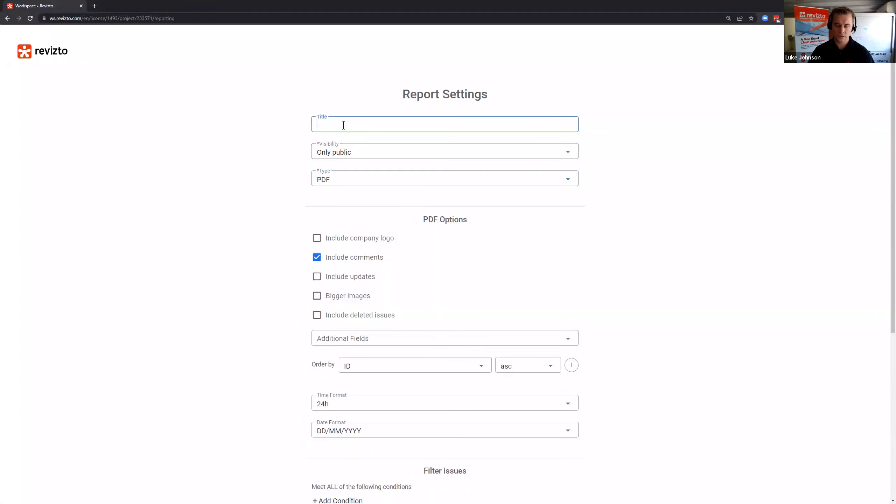
{"action": "type", "text": "Public Issues Only"}
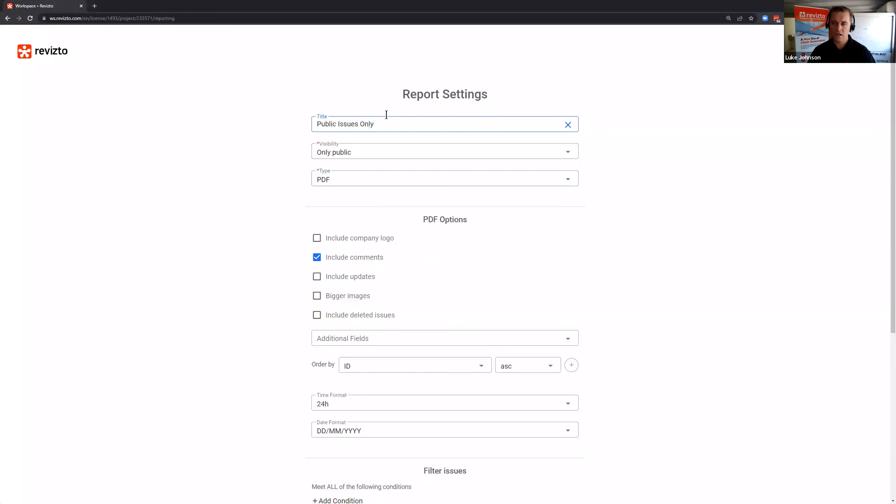
Try the visibility options Visible to the author and Visible to all invited, and return the report to Only public
{"action": "left_click", "coordinate": [375, 153]}
{"action": "left_click", "coordinate": [360, 171]}
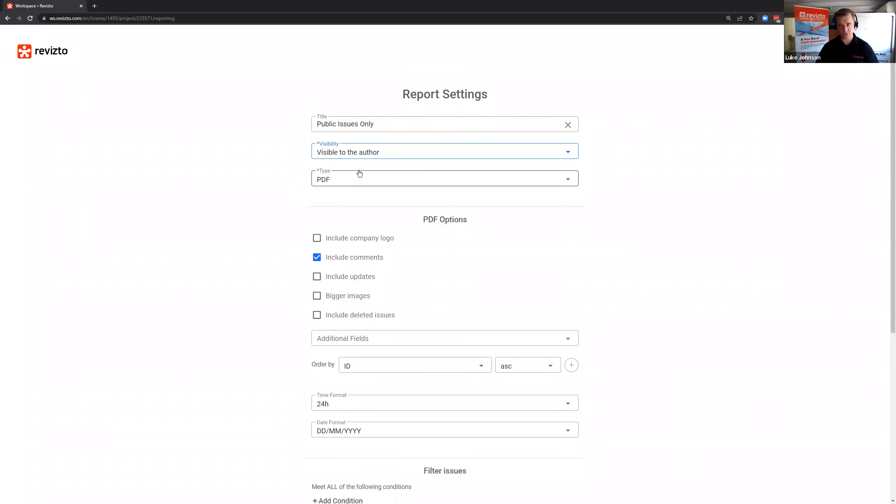
{"action": "left_click", "coordinate": [389, 151]}
{"action": "left_click", "coordinate": [381, 182]}
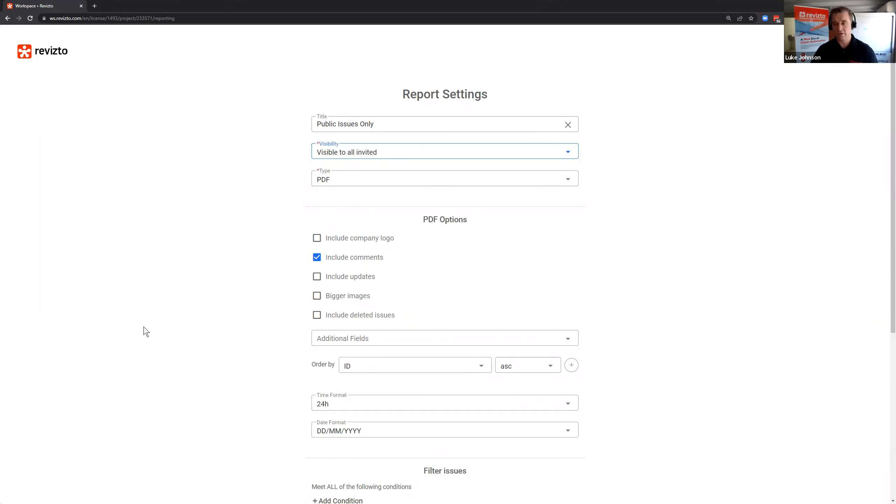
{"action": "left_click", "coordinate": [350, 153]}
{"action": "left_click", "coordinate": [352, 155]}
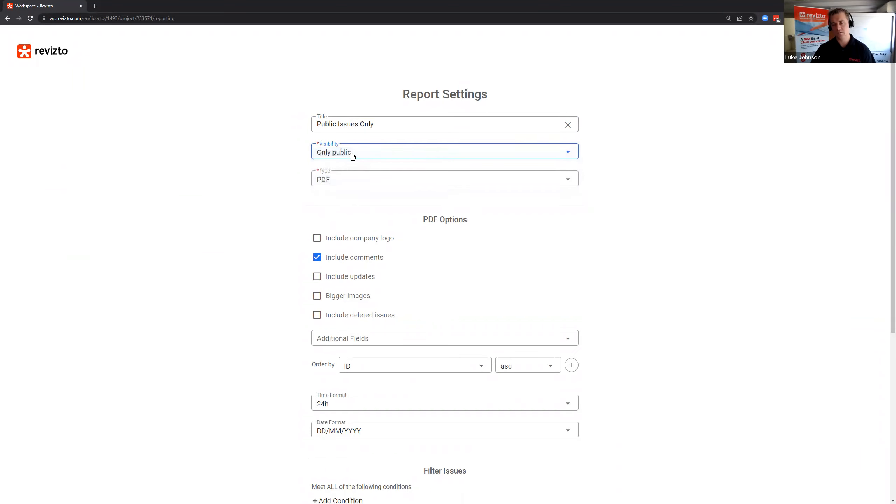
Make the report Visible to all invited and share it with two project members, the second and fourth people in the recipient list
{"action": "left_click", "coordinate": [344, 149]}
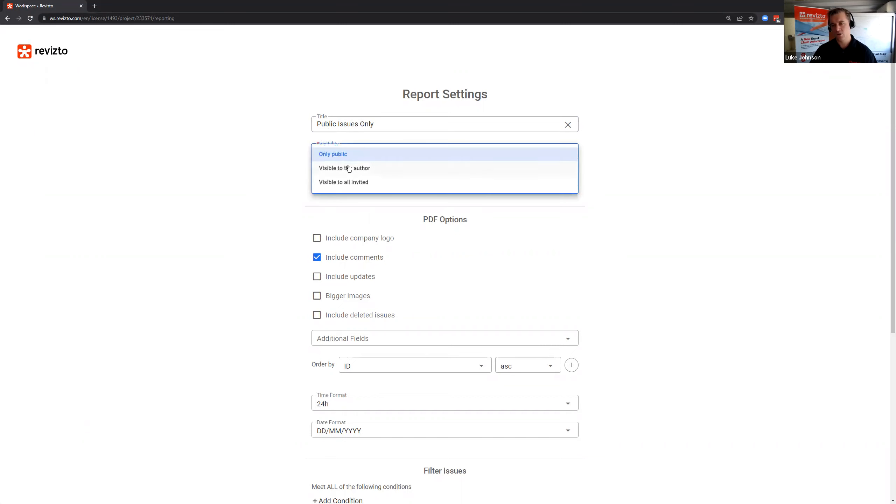
{"action": "left_click", "coordinate": [343, 183]}
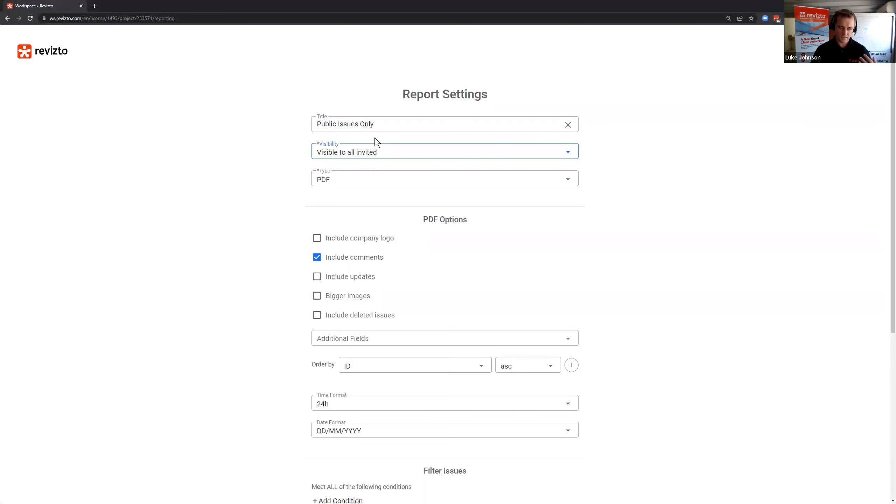
{"action": "scroll", "coordinate": [306, 346], "scroll_direction": "down", "scroll_amount": 7}
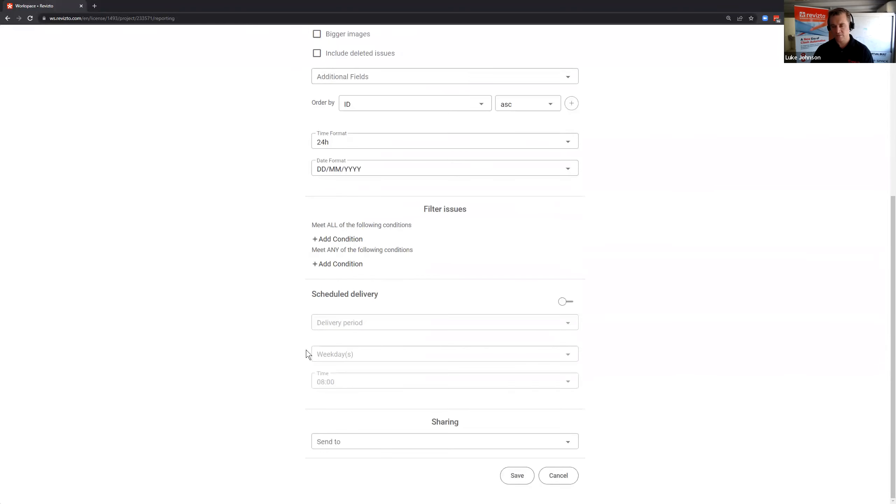
{"action": "left_click", "coordinate": [392, 442]}
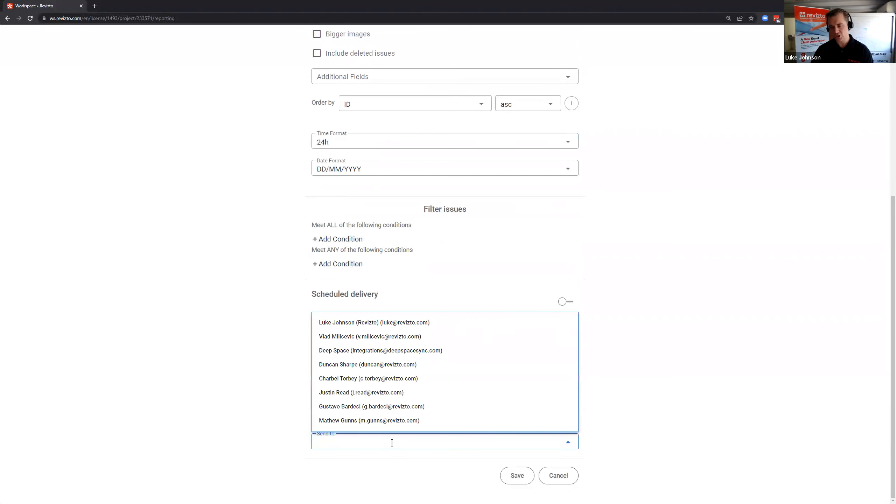
{"action": "left_click", "coordinate": [362, 336]}
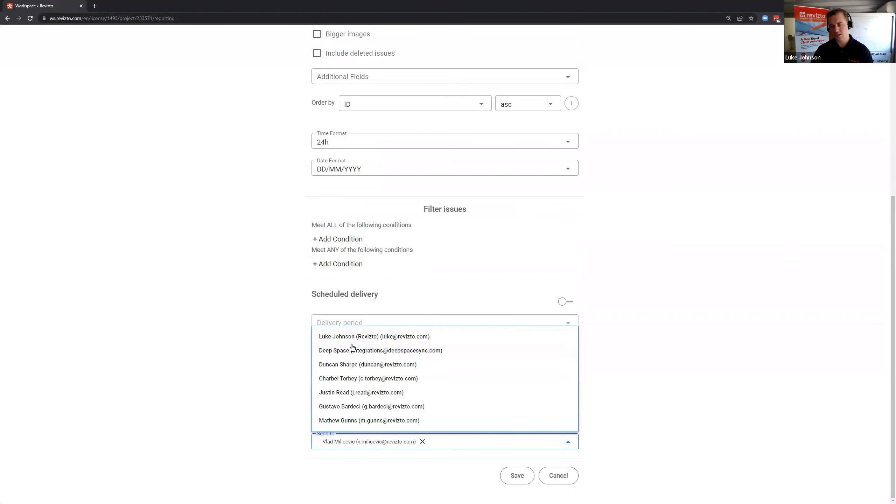
{"action": "left_click", "coordinate": [352, 364]}
{"action": "left_click", "coordinate": [700, 375]}
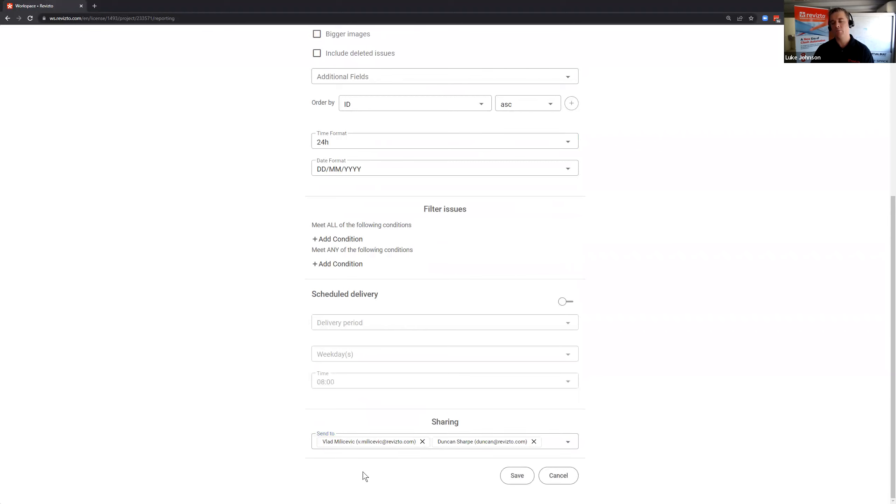
Retitle the report "Mech Report" and set its visibility to Visible to all invited
{"action": "scroll", "coordinate": [458, 424], "scroll_direction": "up", "scroll_amount": 2}
{"action": "scroll", "coordinate": [463, 398], "scroll_direction": "up", "scroll_amount": 6}
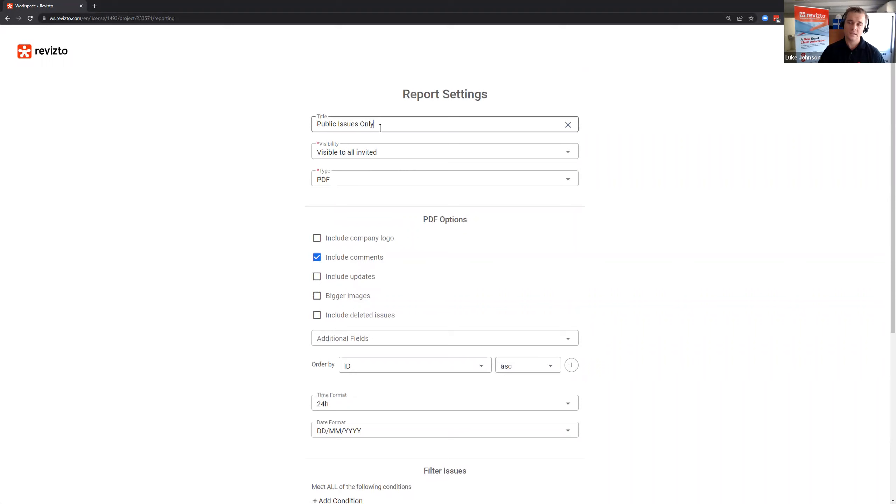
{"action": "left_click_drag", "start_coordinate": [380, 124], "coordinate": [283, 127]}
{"action": "type", "text": "Mech Report"}
{"action": "left_click", "coordinate": [354, 152]}
{"action": "left_click", "coordinate": [354, 153]}
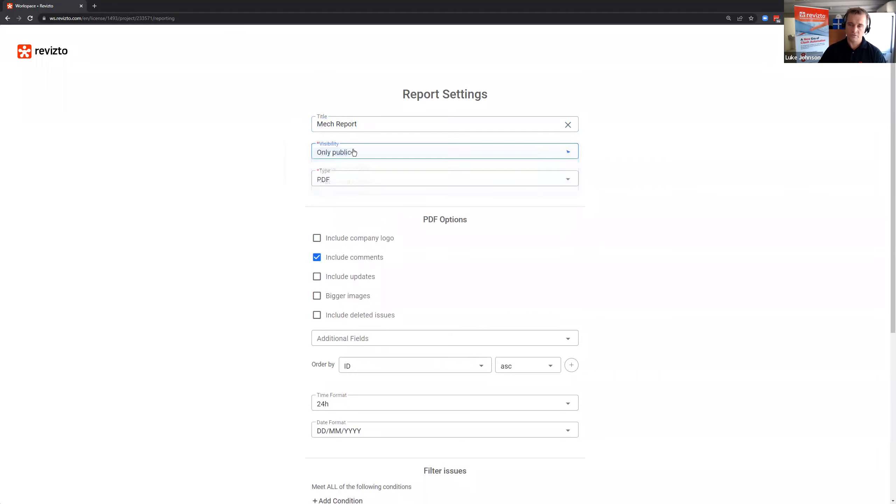
{"action": "left_click", "coordinate": [353, 152]}
{"action": "left_click", "coordinate": [344, 182]}
Add a third project member, the second-to-last person in the list, to the report's Send to recipients
{"action": "scroll", "coordinate": [251, 227], "scroll_direction": "down", "scroll_amount": 7}
{"action": "left_click", "coordinate": [542, 441]}
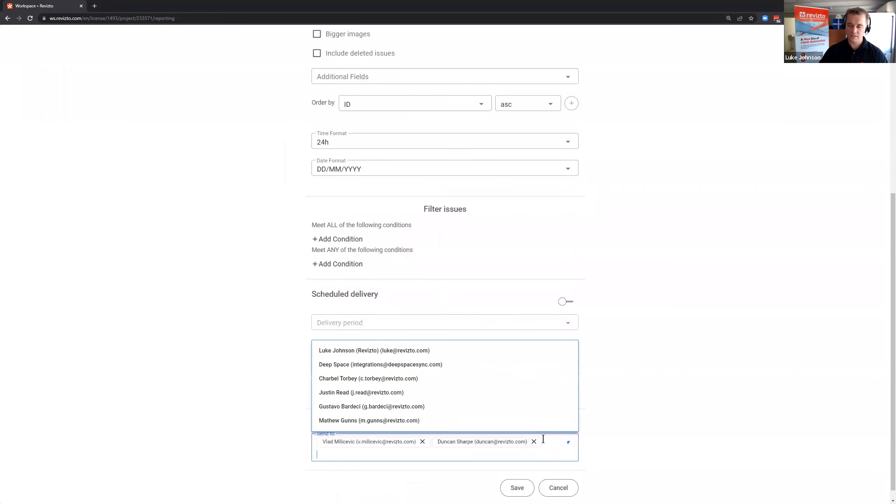
{"action": "left_click", "coordinate": [374, 407]}
{"action": "left_click", "coordinate": [266, 426]}
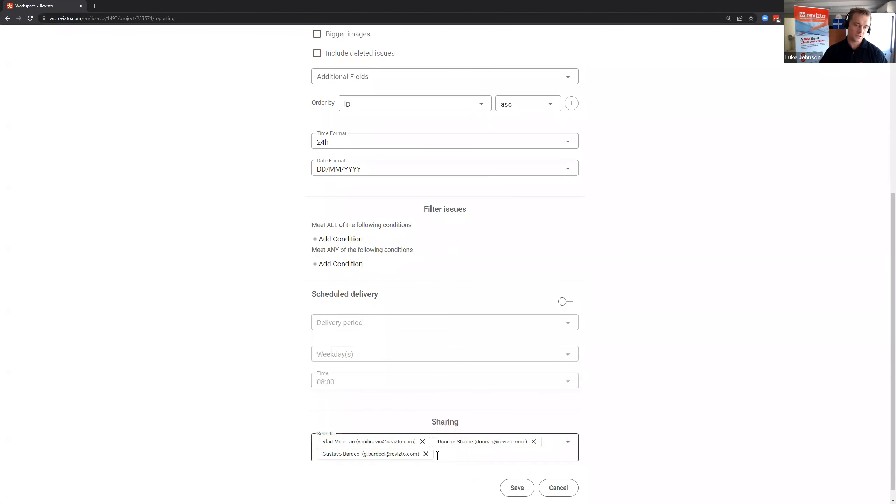